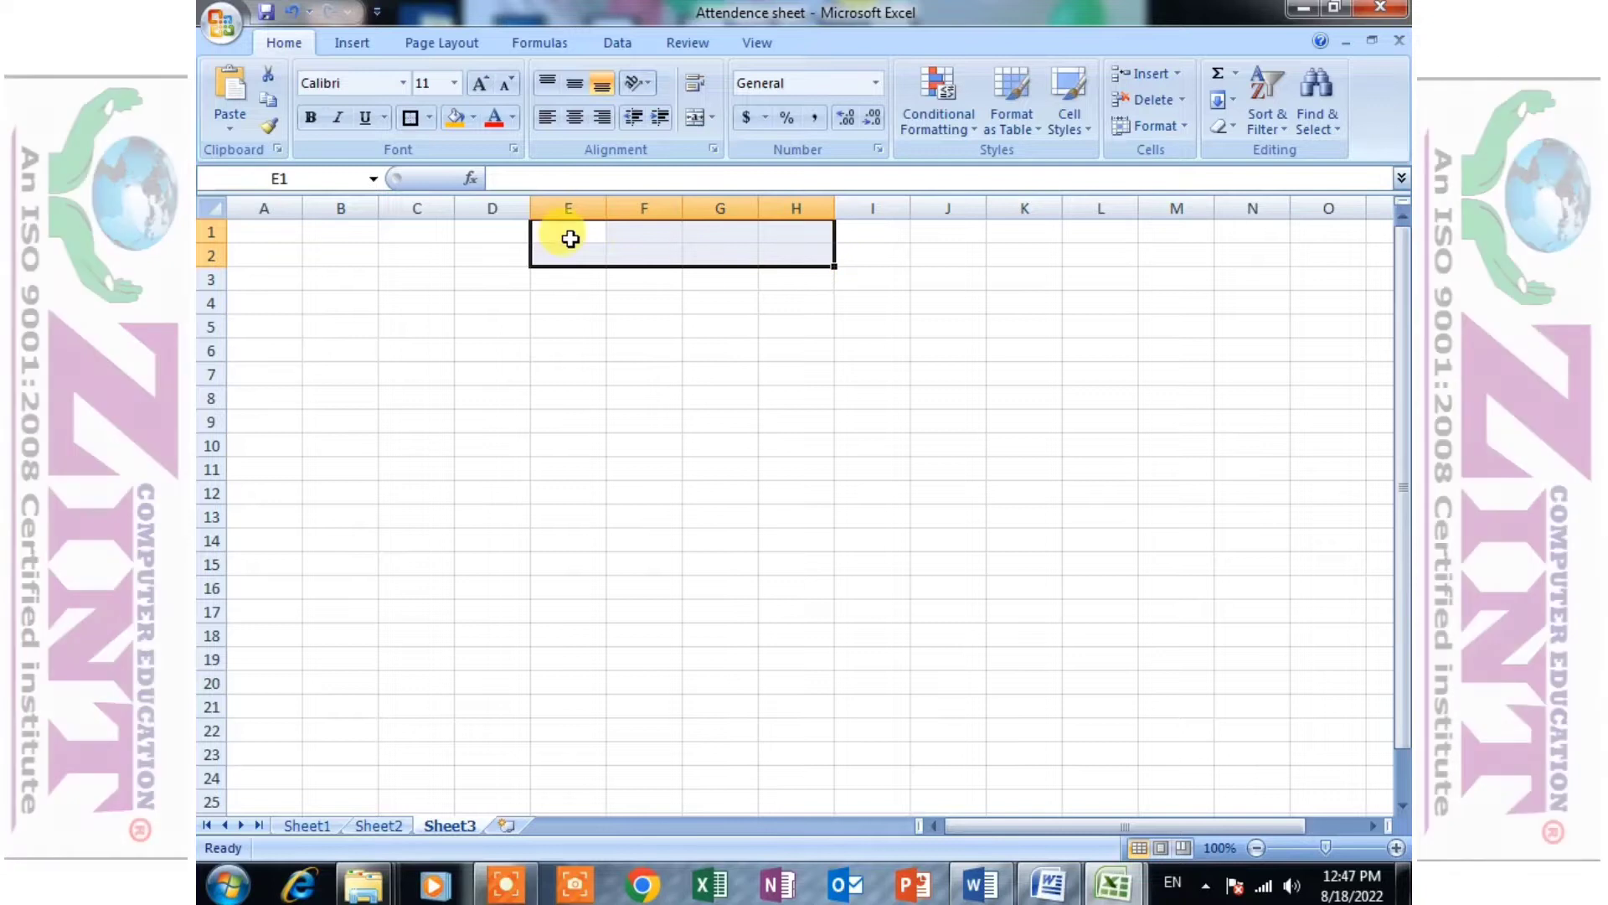
- Merge and center cells E1:H2 and enter the title "Attendence sheet for August month"
{"action": "left_click", "coordinate": [694, 118]}
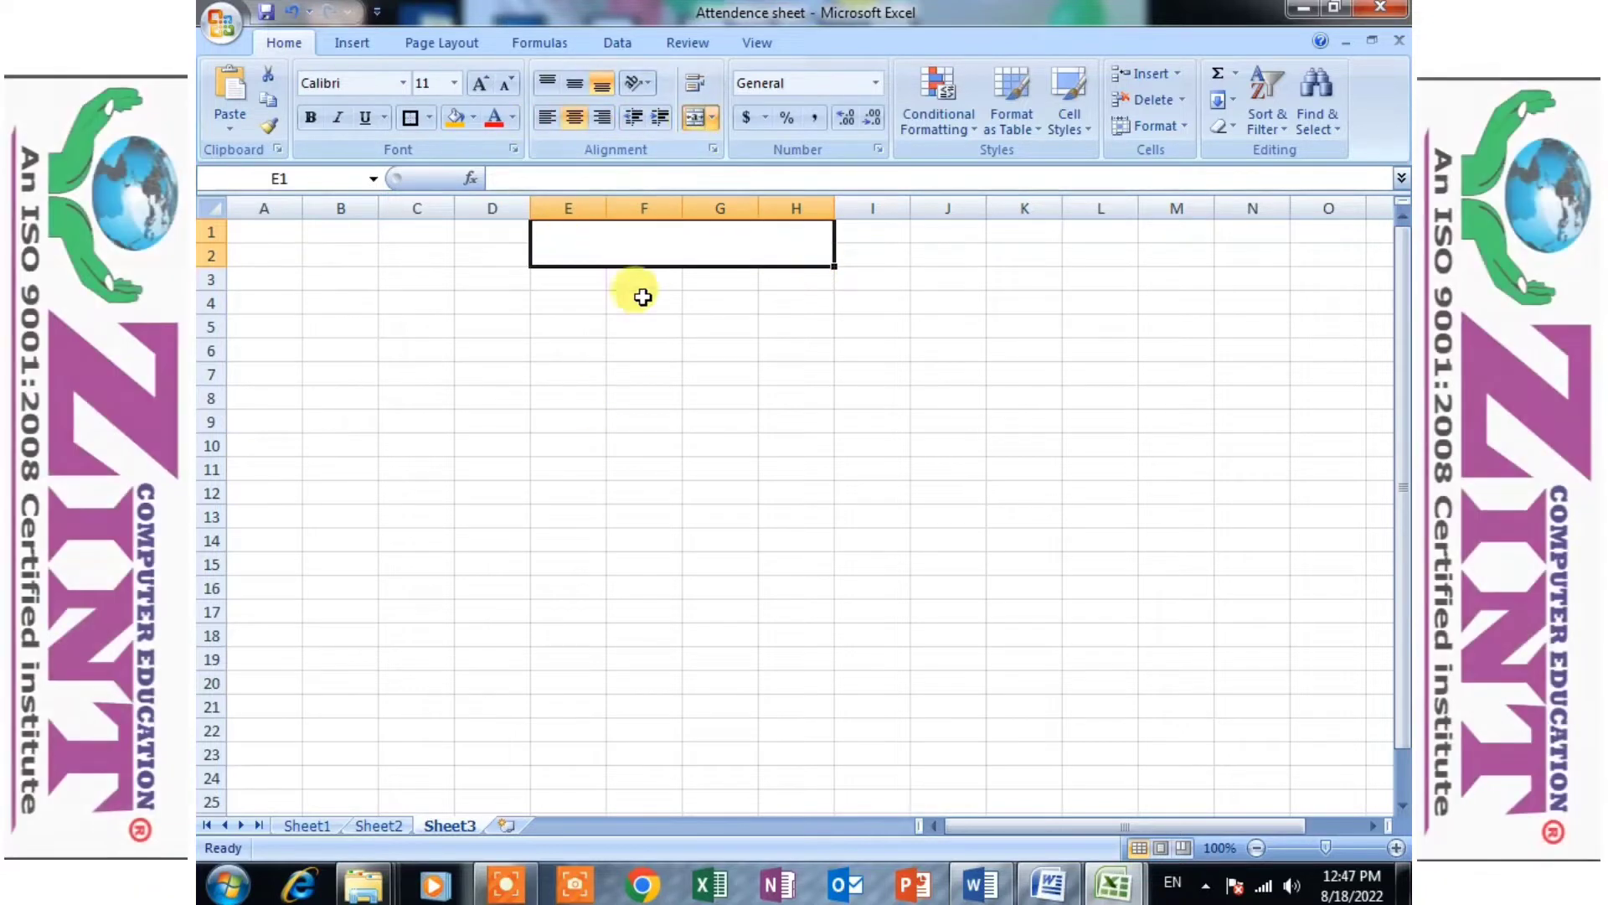
{"action": "type", "text": "Attendence sheet for Aus"}
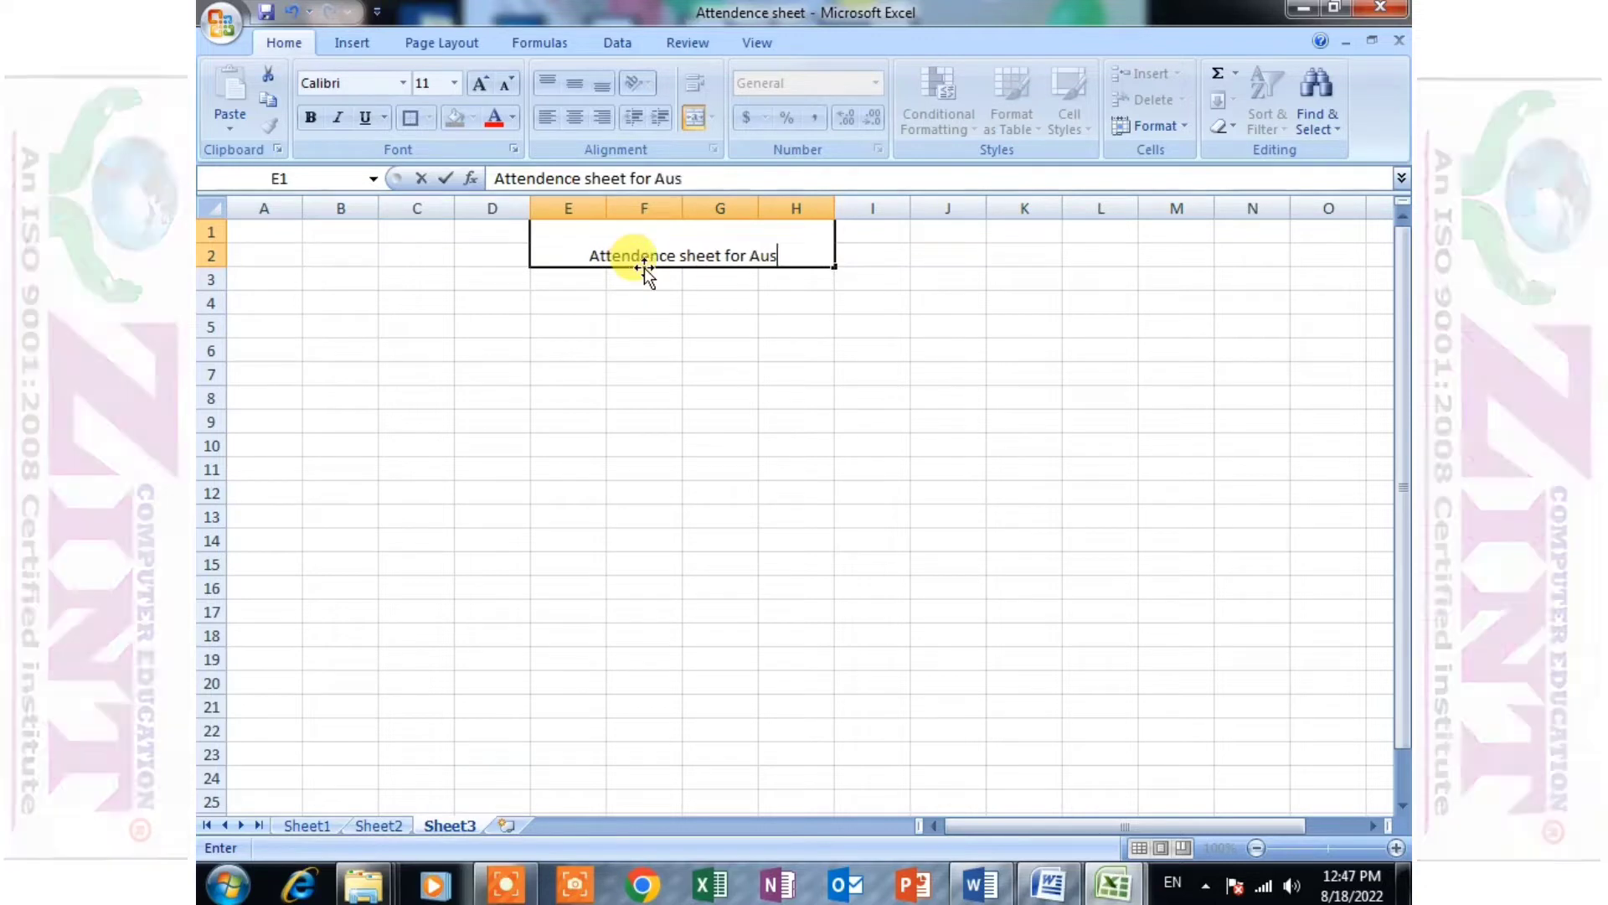
{"action": "key", "text": "BackSpace"}
{"action": "type", "text": "h"}
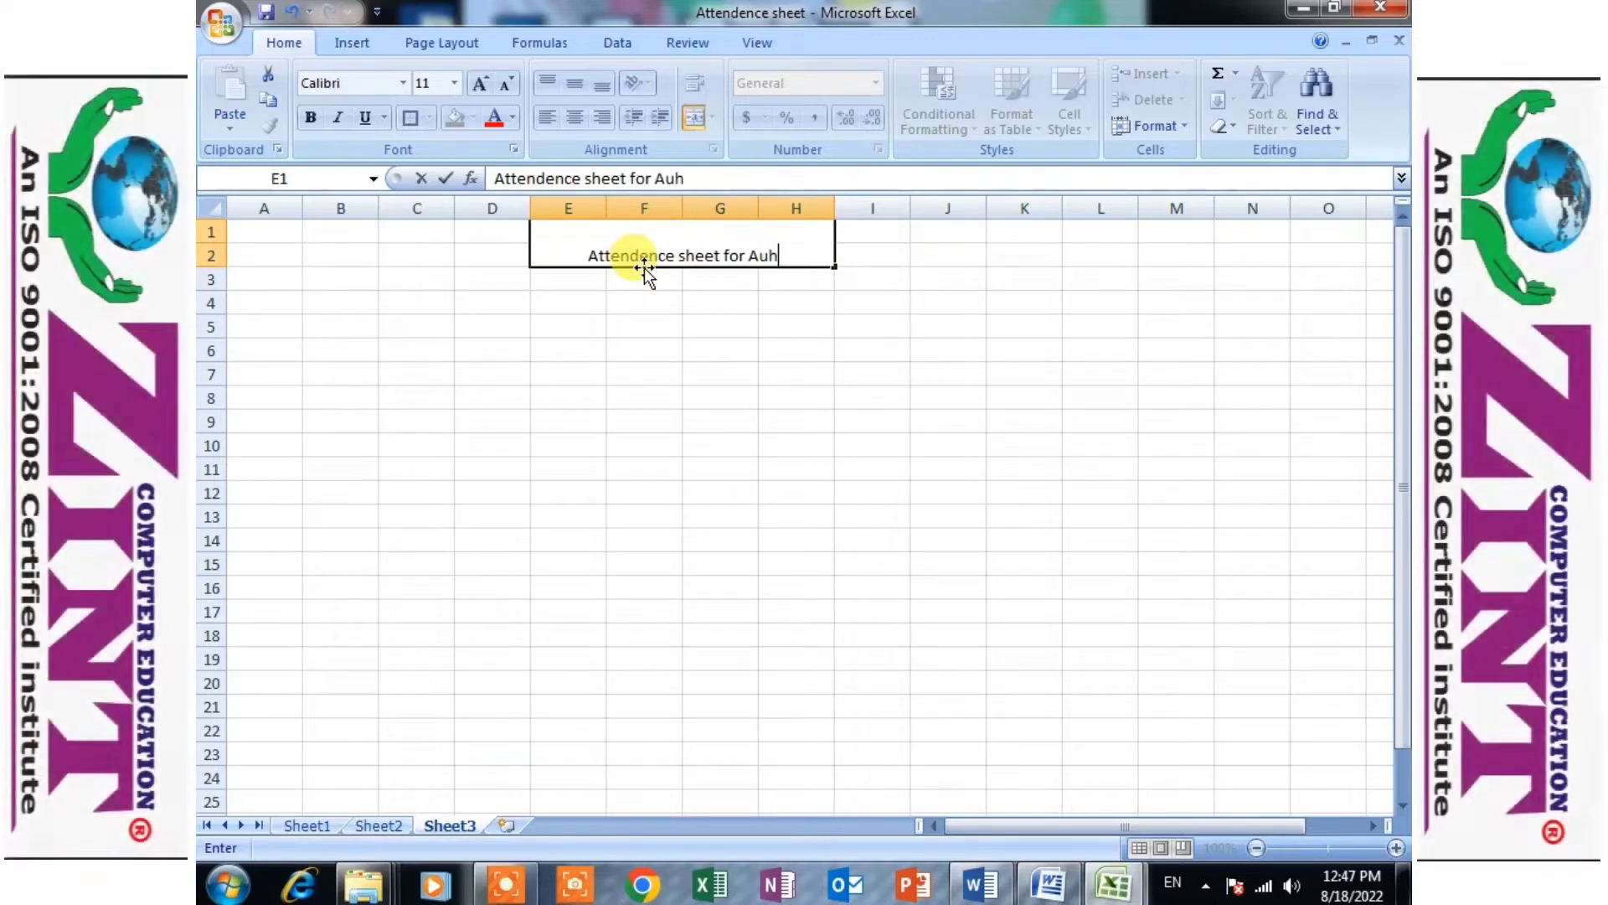
{"action": "key", "text": "BackSpace"}
{"action": "type", "text": "gust month"}
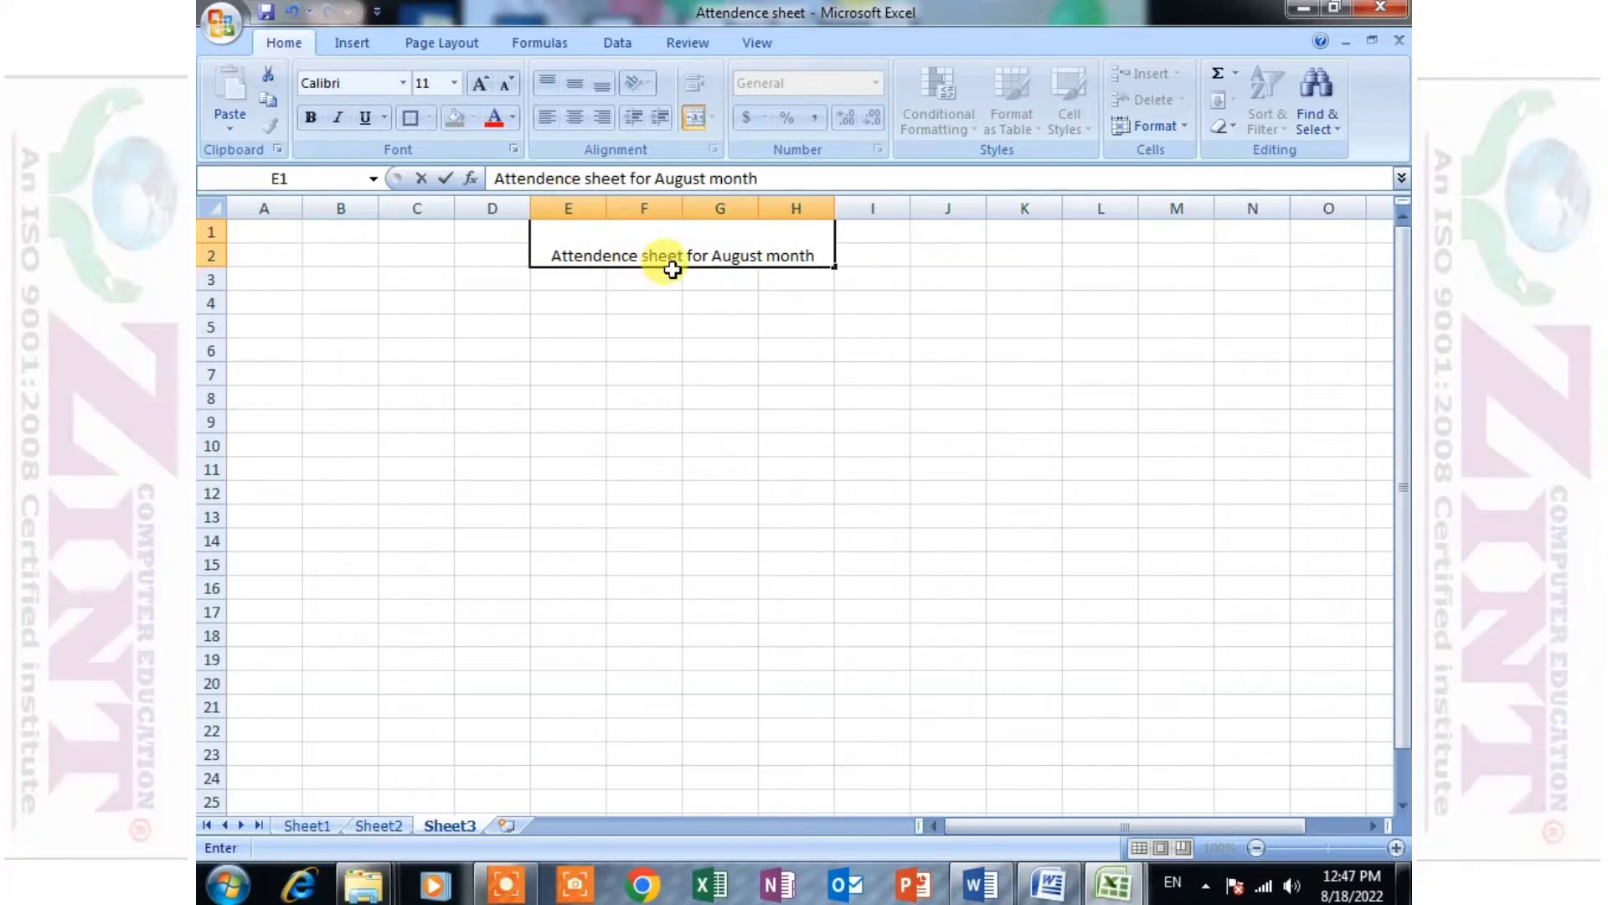
{"action": "left_click", "coordinate": [644, 350]}
- Increase the font size of the merged title cell to 18
{"action": "left_click", "coordinate": [625, 252]}
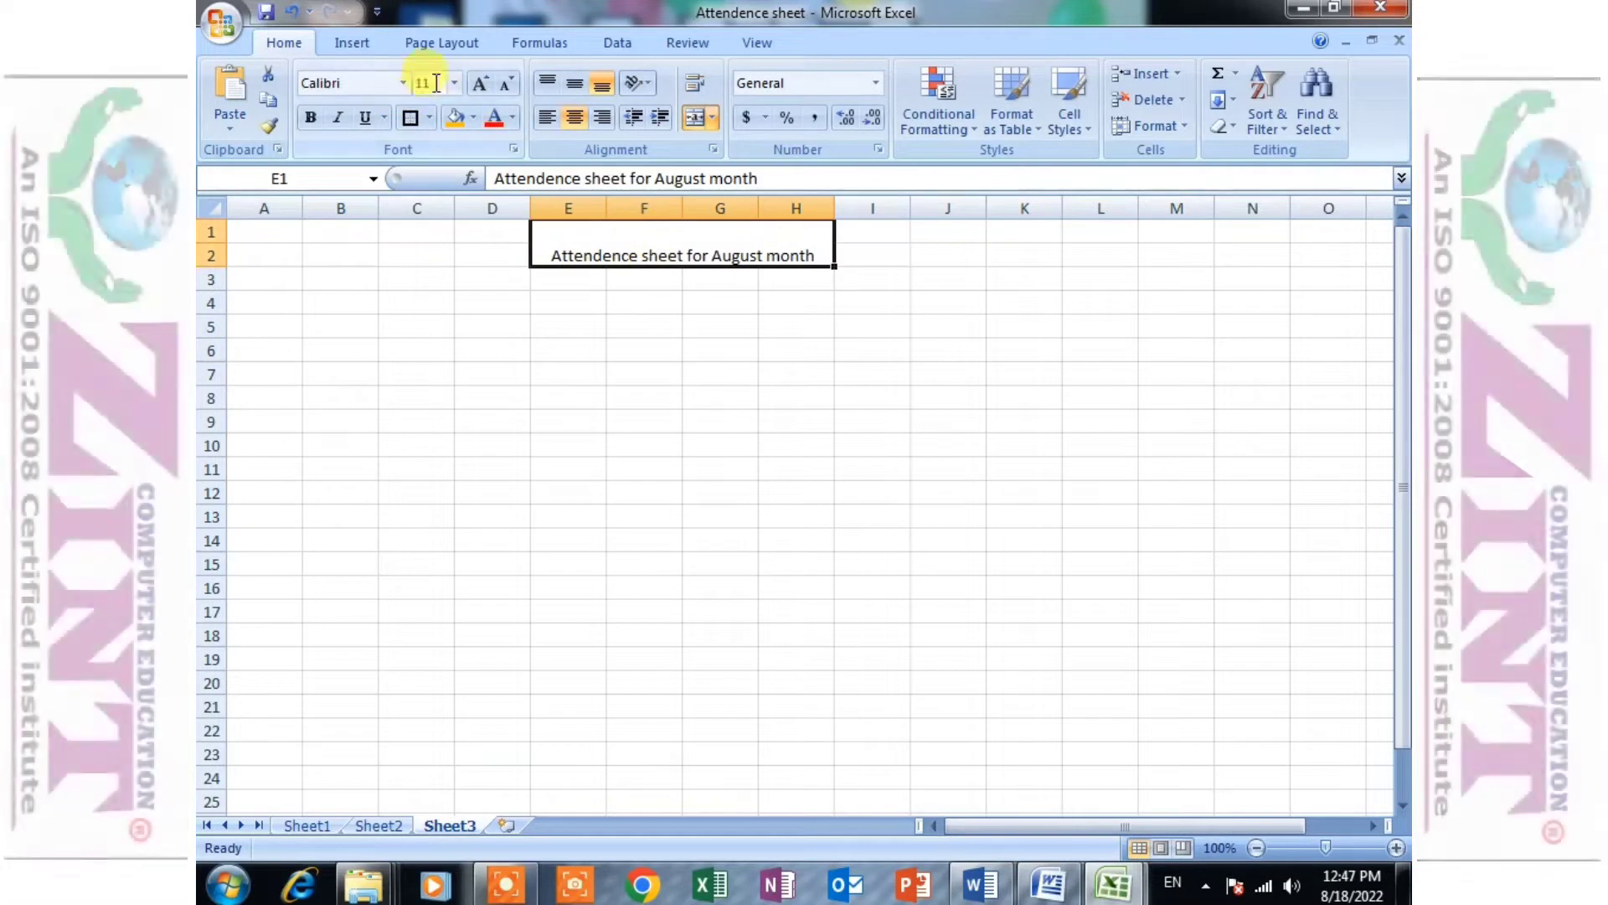
{"action": "left_click", "coordinate": [480, 84]}
{"action": "left_click", "coordinate": [480, 84]}
{"action": "left_click", "coordinate": [567, 350]}
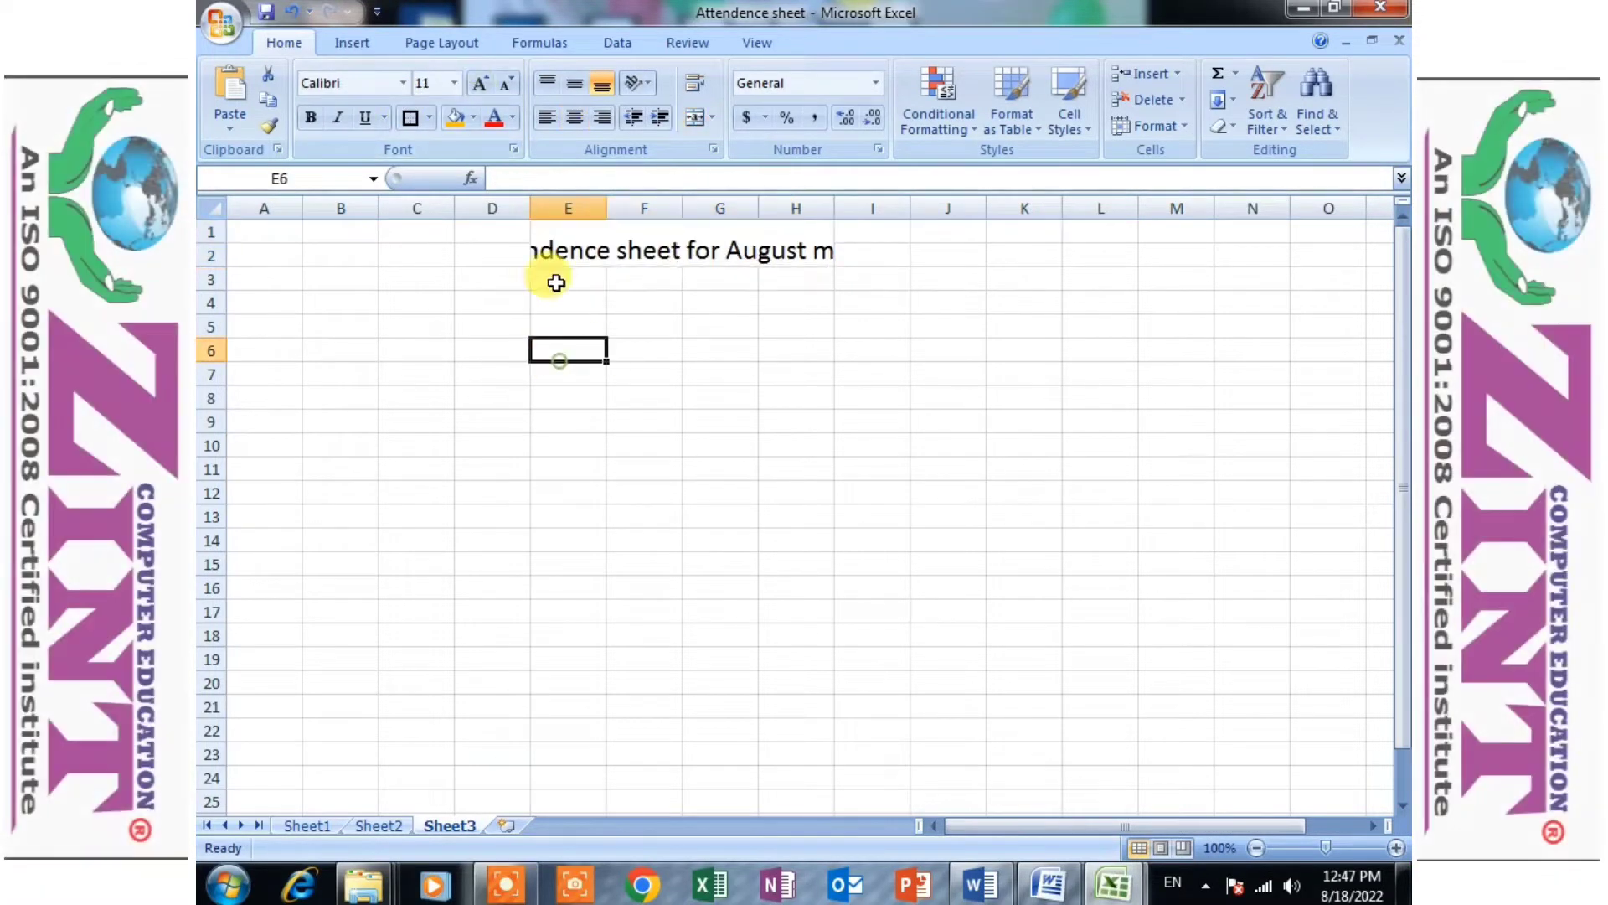
- Make row 1 taller and wrap the title text within its merged cell
{"action": "left_click_drag", "start_coordinate": [221, 243], "coordinate": [221, 294]}
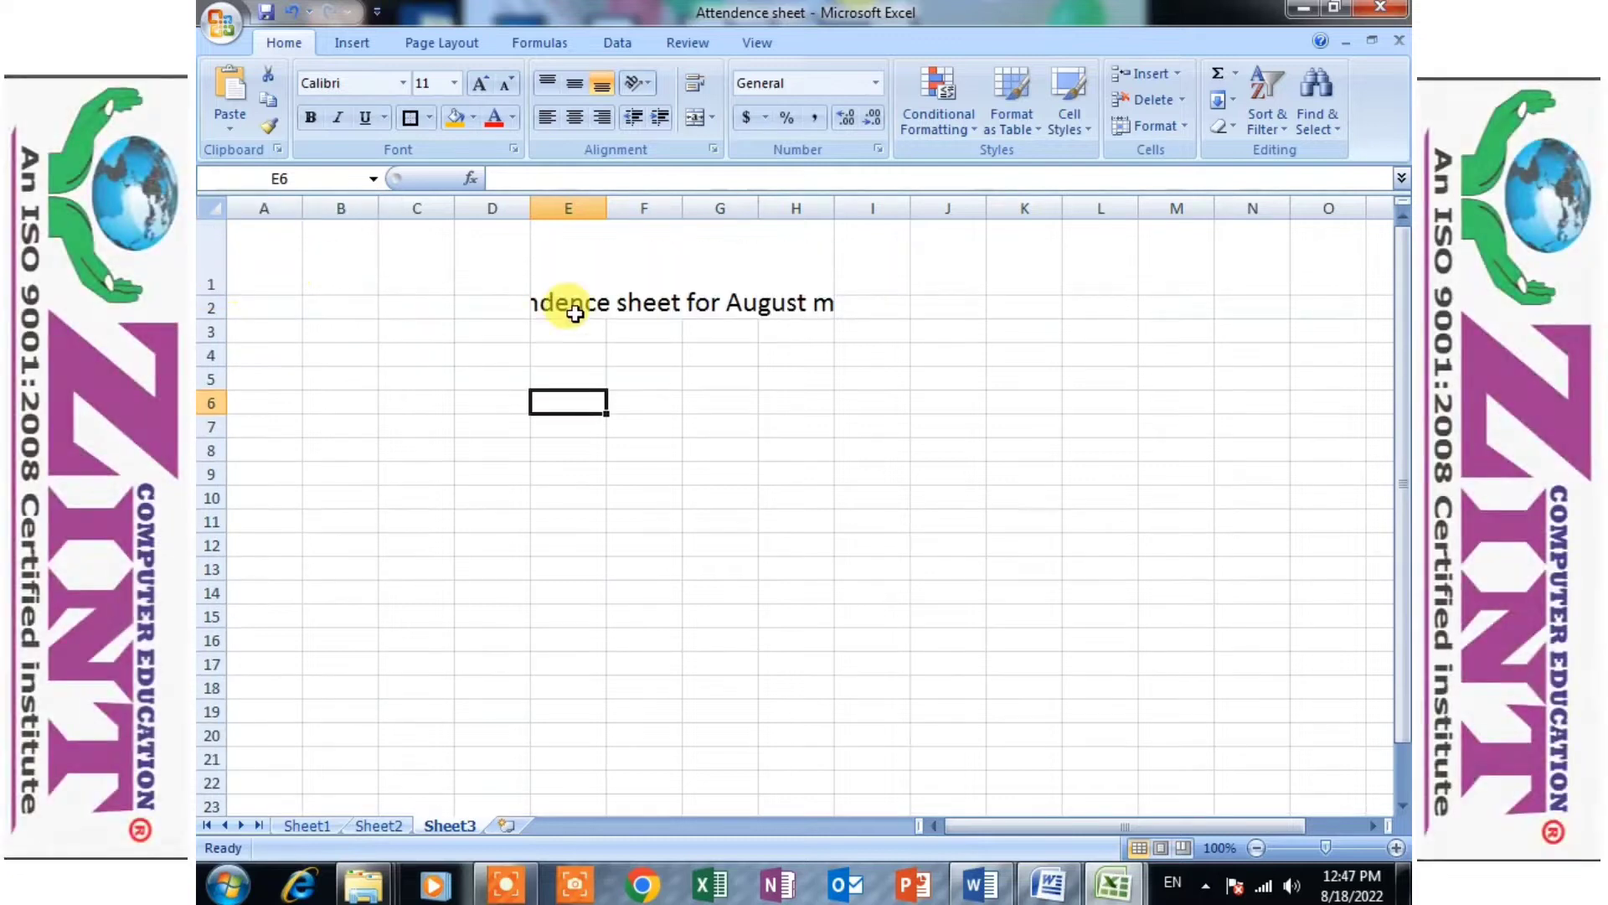
{"action": "left_click", "coordinate": [608, 292]}
{"action": "left_click", "coordinate": [694, 83]}
{"action": "left_click", "coordinate": [719, 403]}
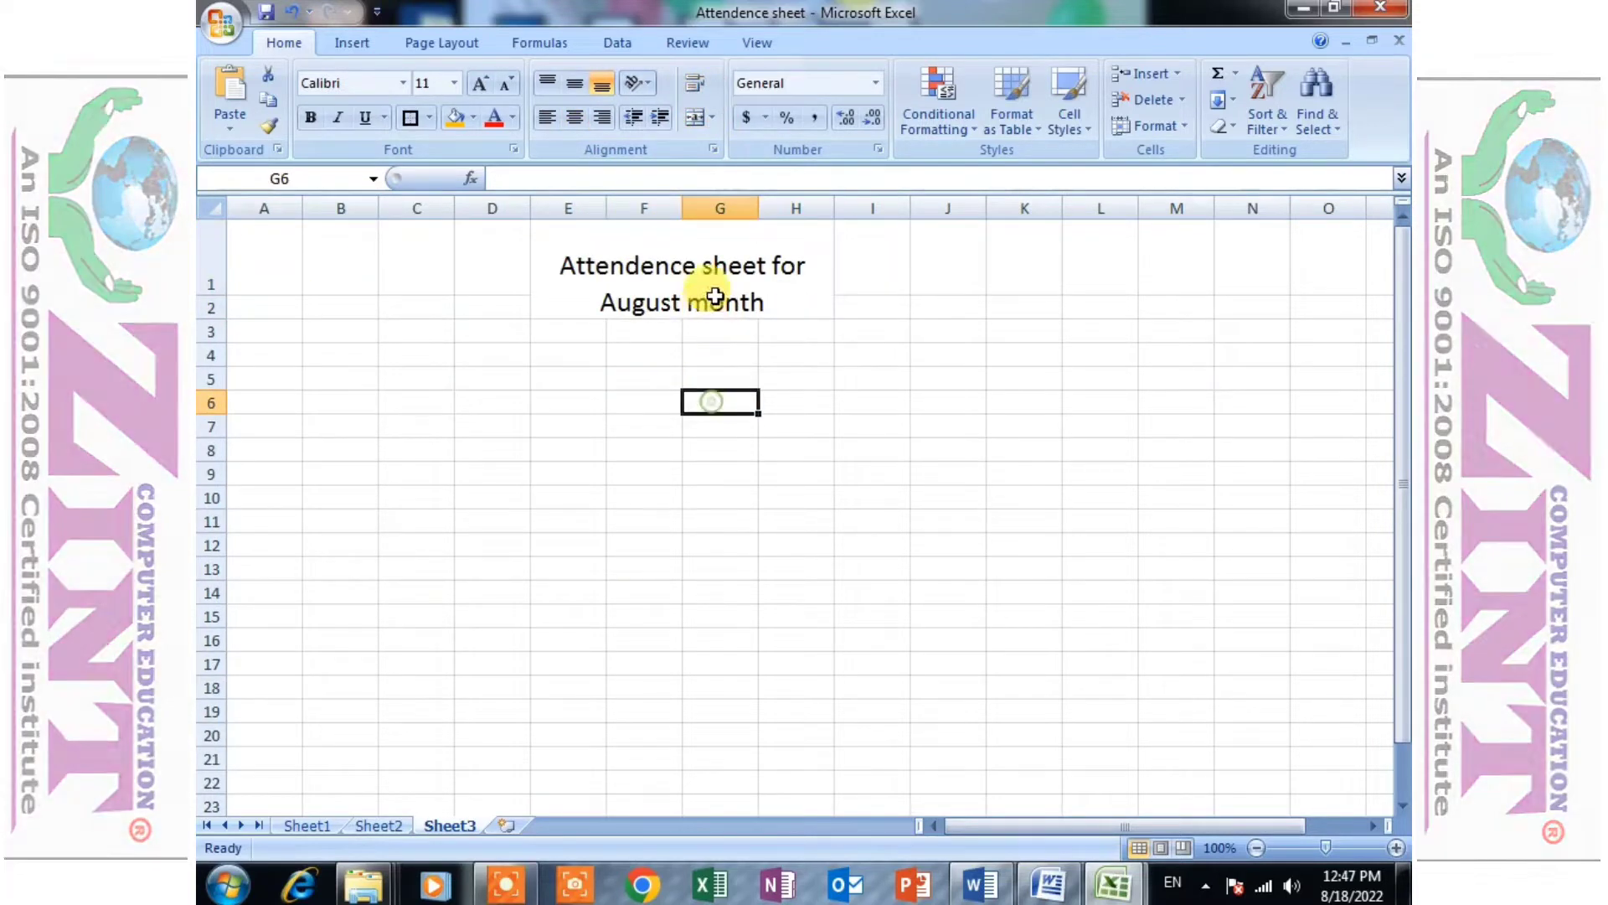
- Give the title cell an orange fill and an outside border
{"action": "left_click", "coordinate": [670, 277]}
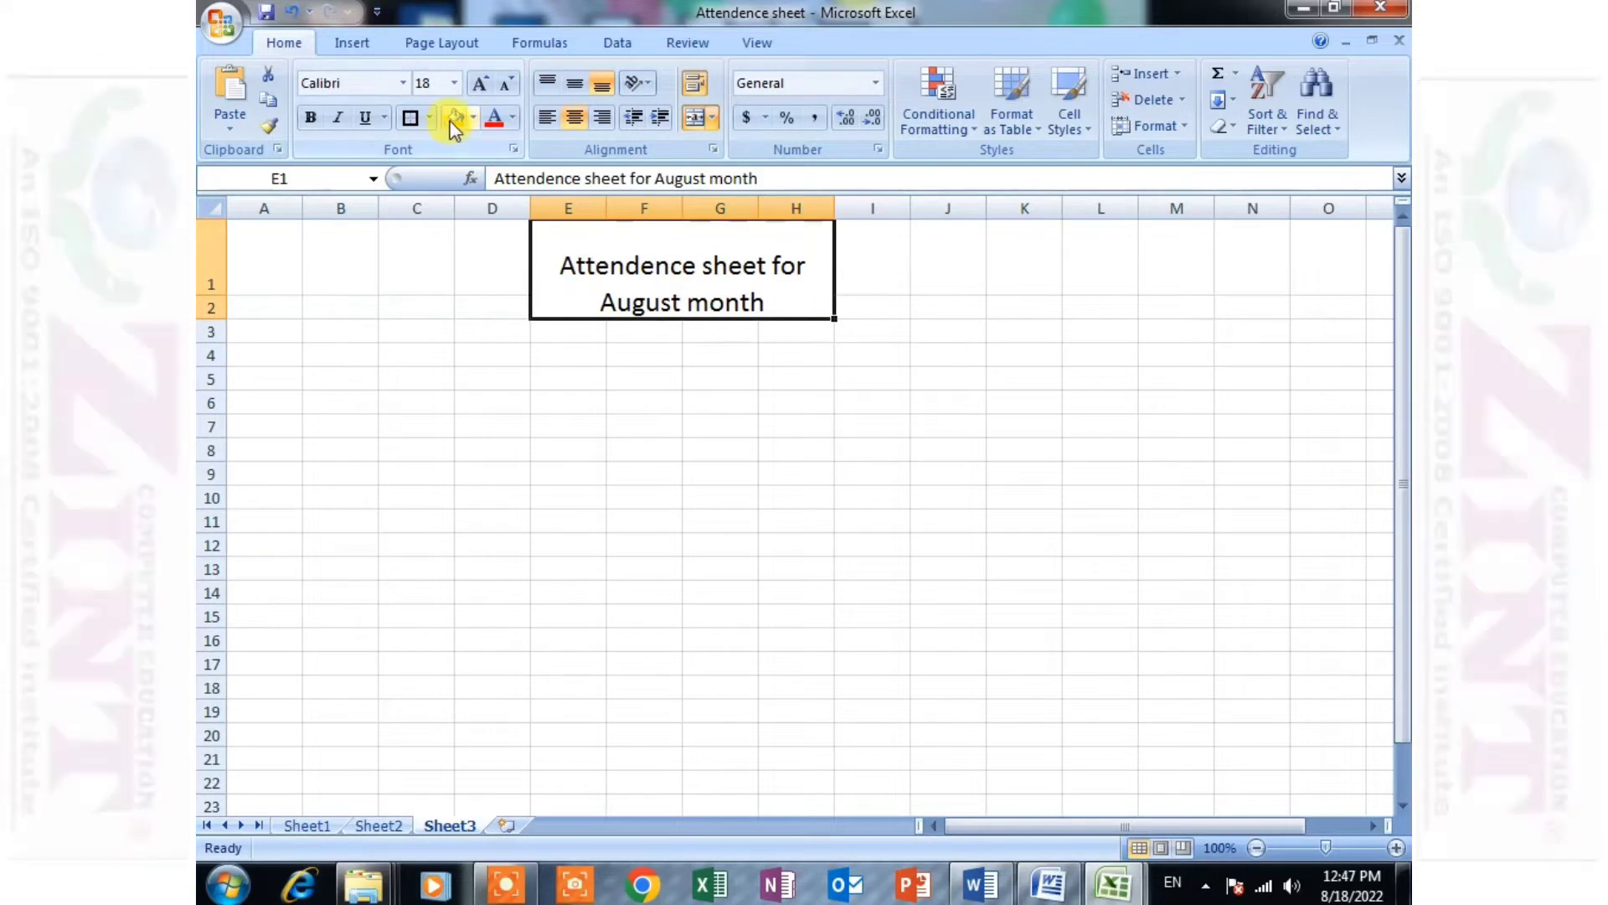
{"action": "left_click", "coordinate": [451, 120]}
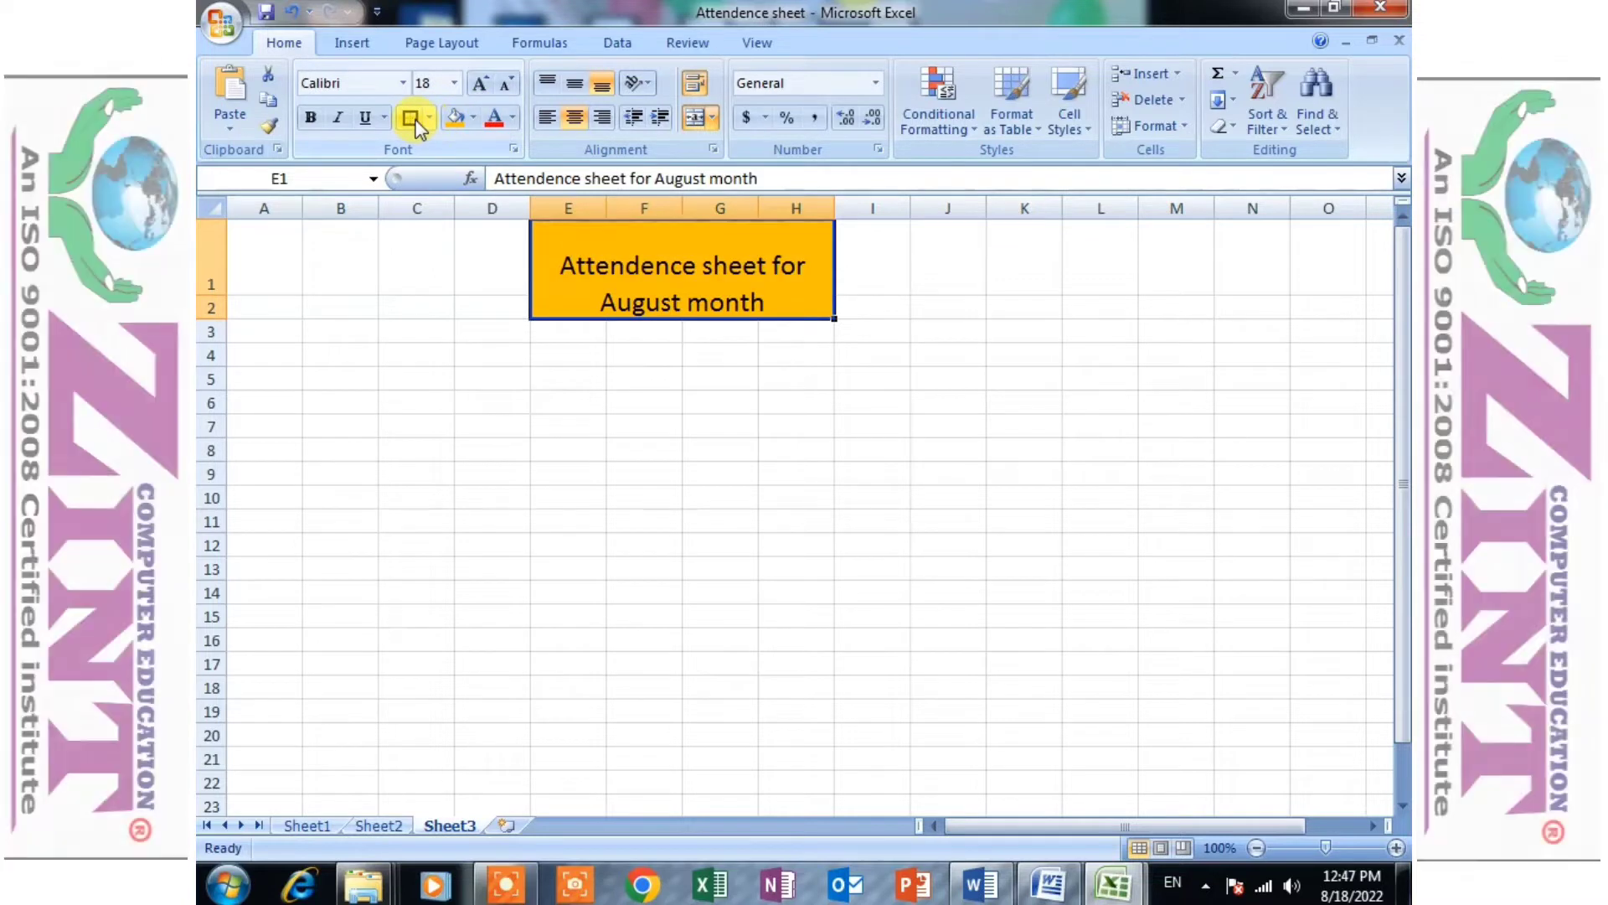
{"action": "left_click", "coordinate": [416, 125]}
{"action": "left_click", "coordinate": [644, 451]}
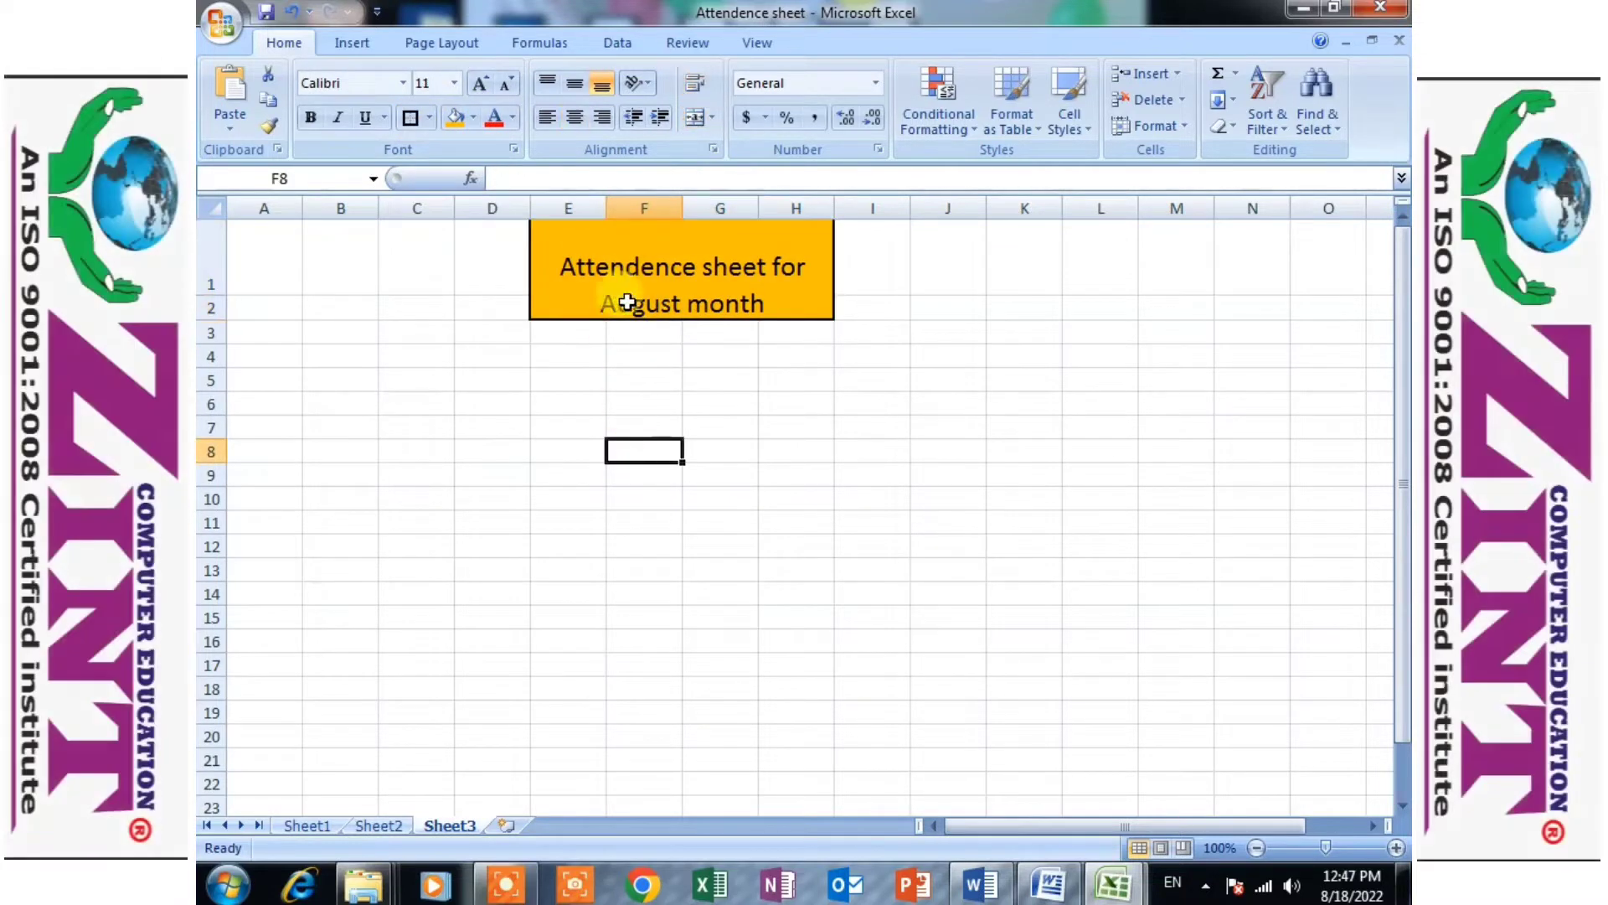
- Enlarge the title's font size to 22
{"action": "left_click", "coordinate": [626, 303]}
{"action": "left_click", "coordinate": [480, 87]}
{"action": "left_click", "coordinate": [481, 87]}
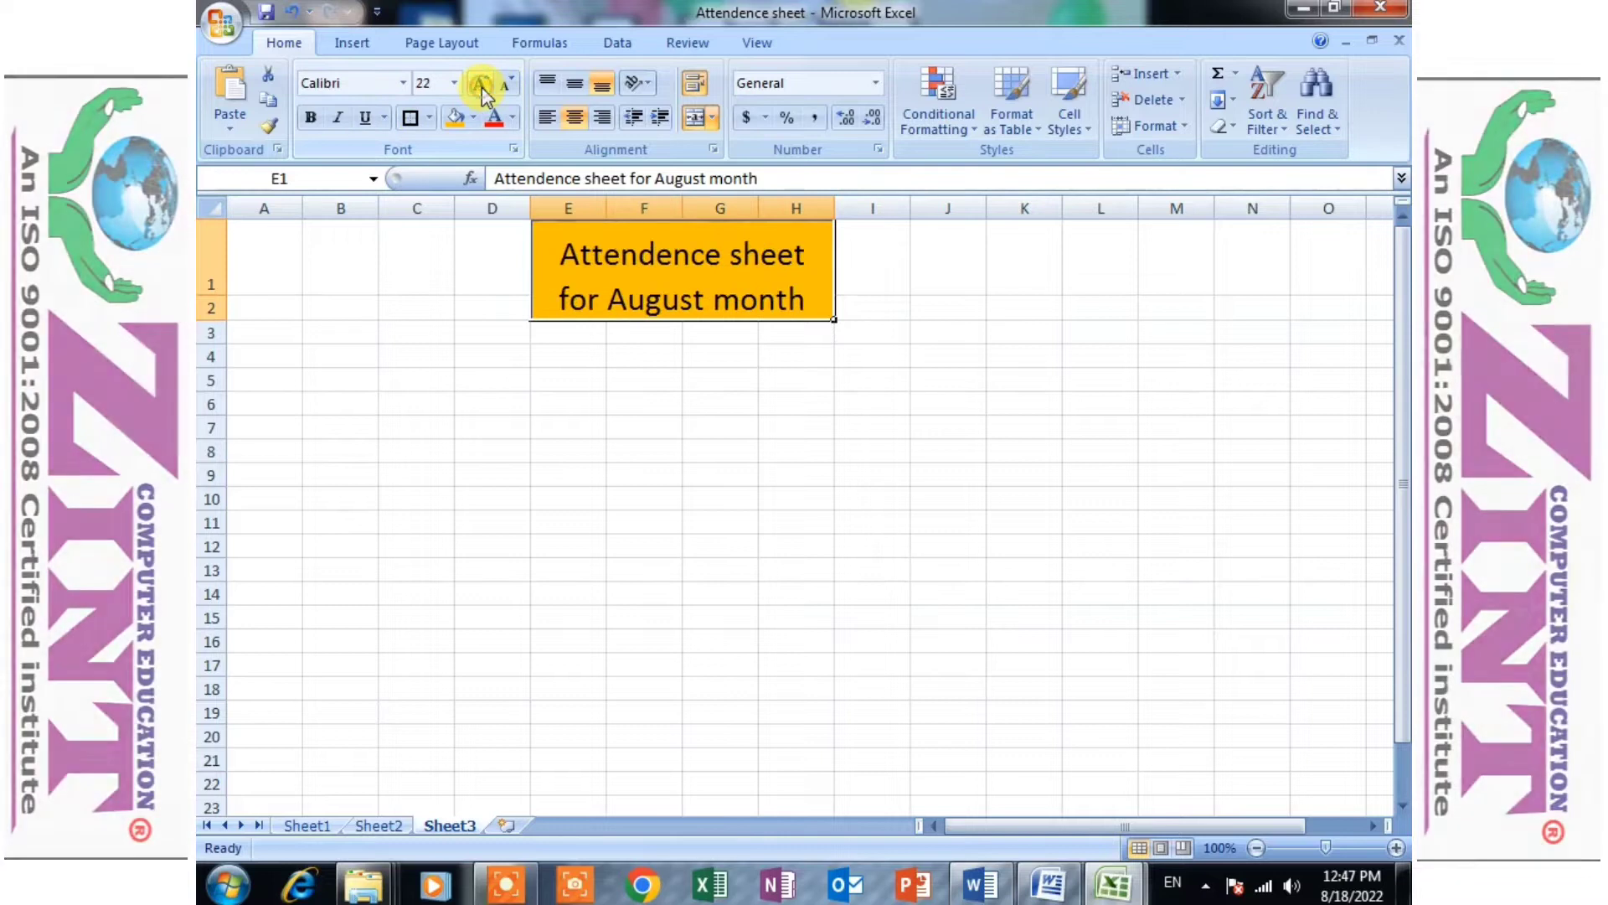
{"action": "left_click", "coordinate": [553, 450]}
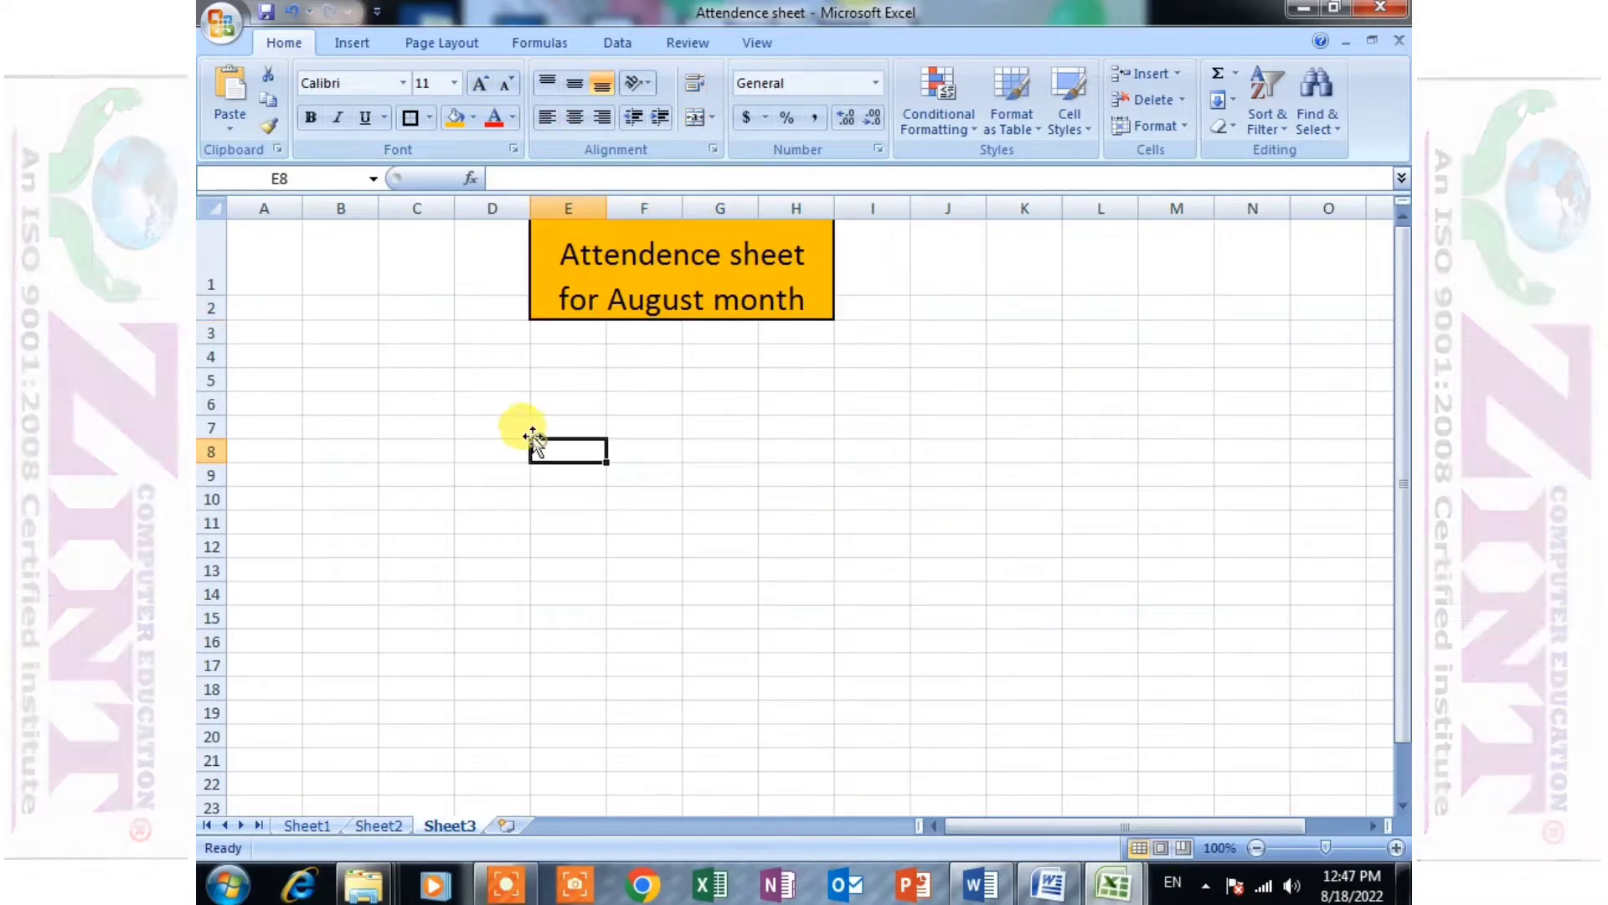
- Enter the labels Date, Week's name and Students name in A4:A6 and fit column A to their width
{"action": "left_click", "coordinate": [264, 358]}
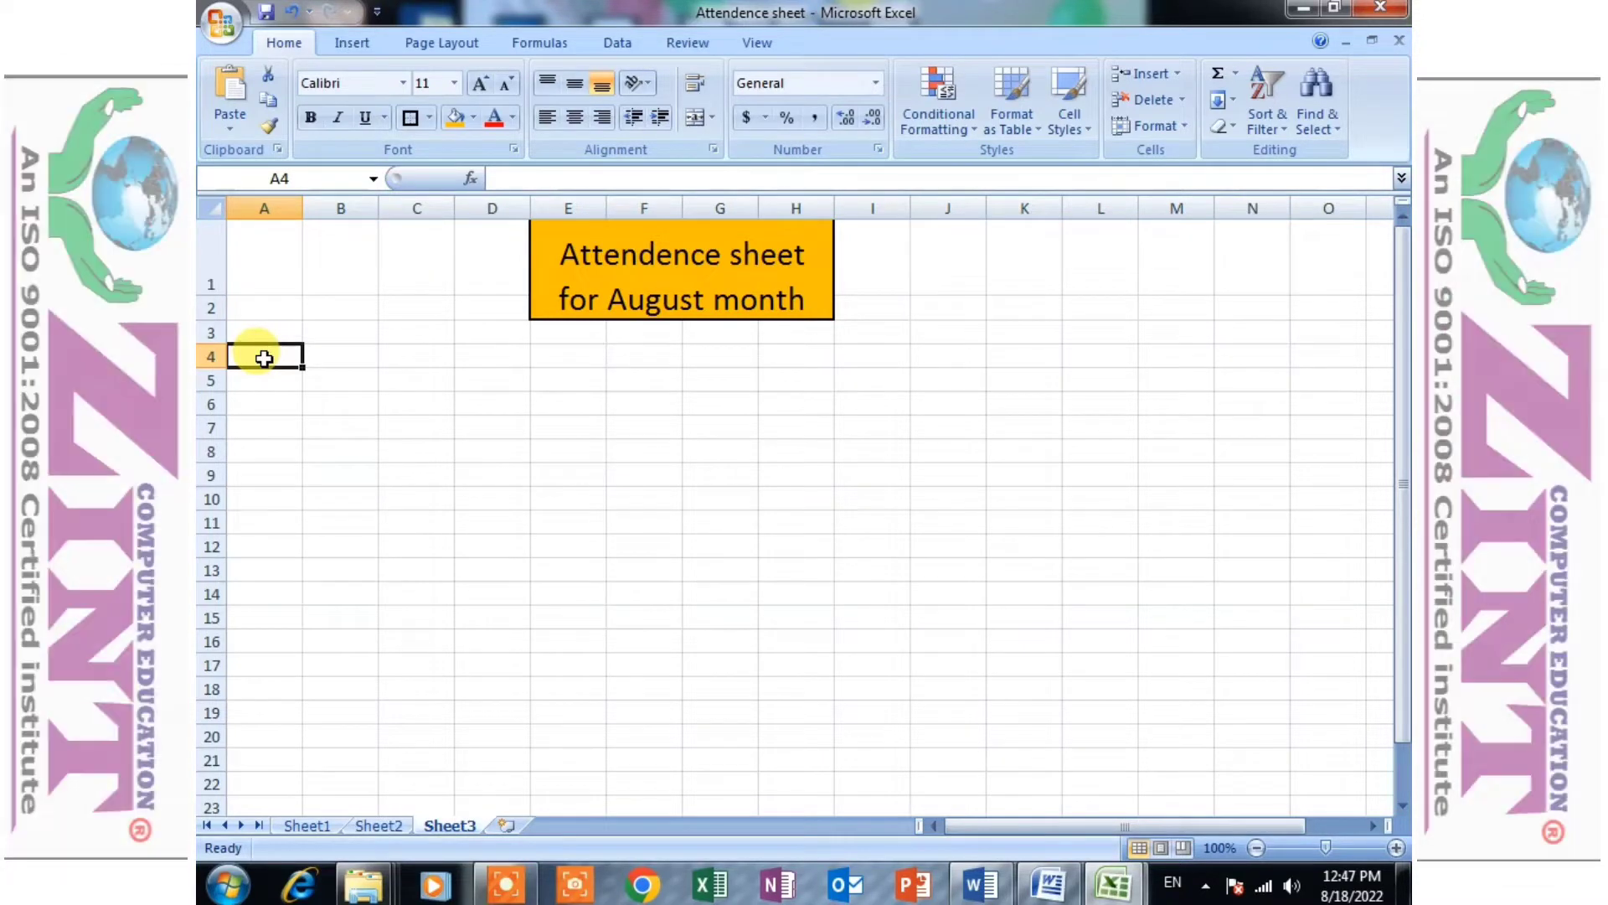
{"action": "type", "text": "DAt"}
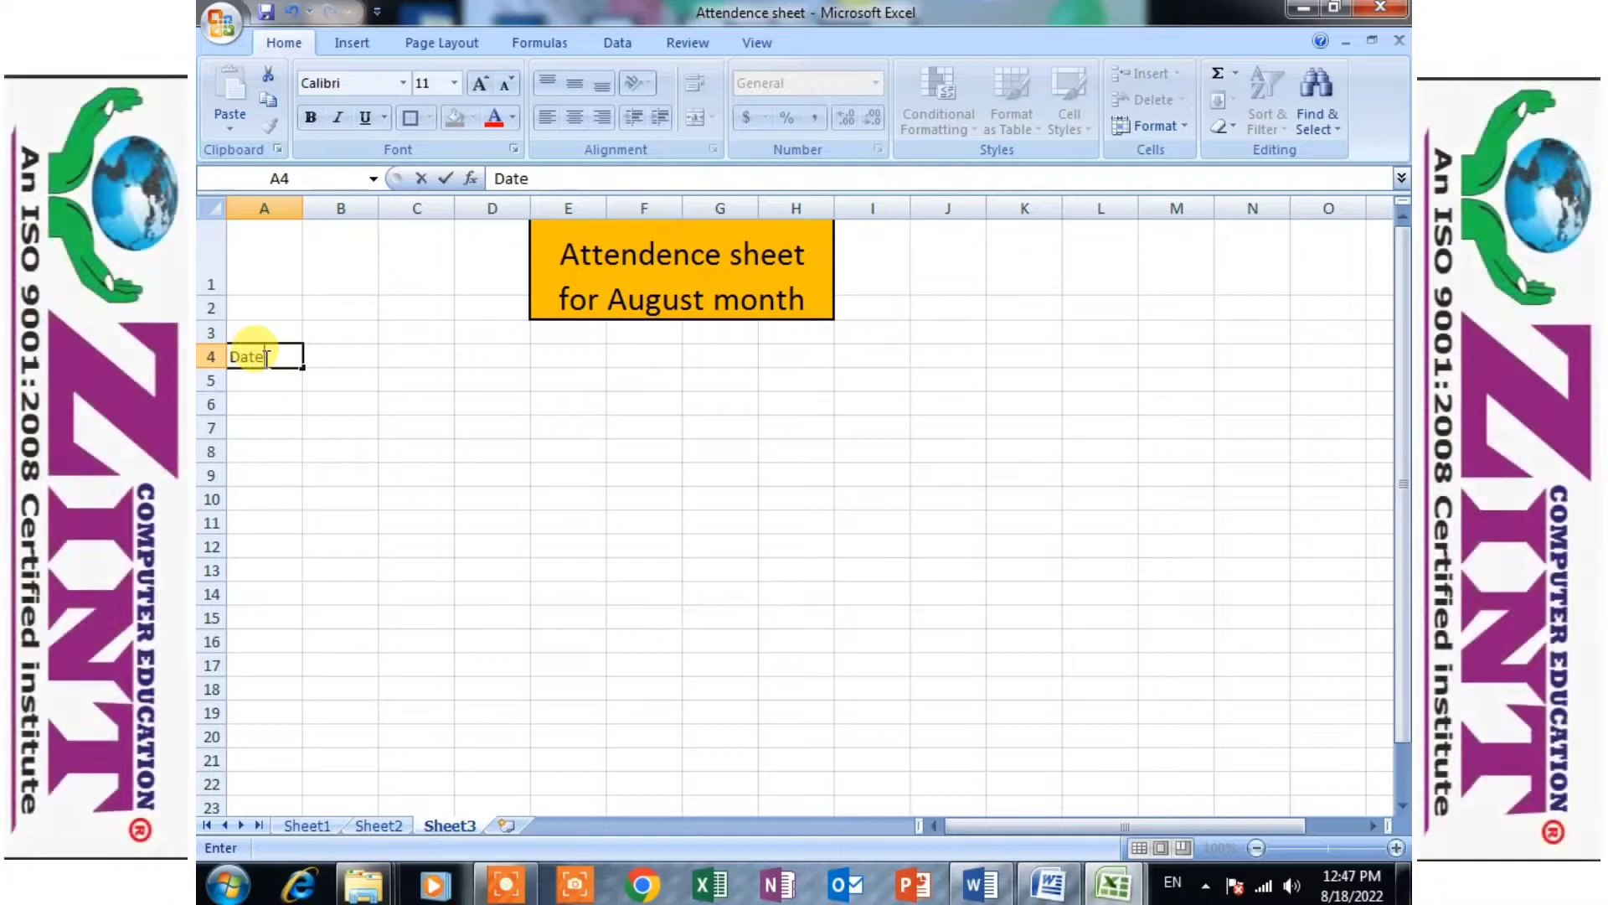
{"action": "type", "text": "e"}
{"action": "key", "text": "Return"}
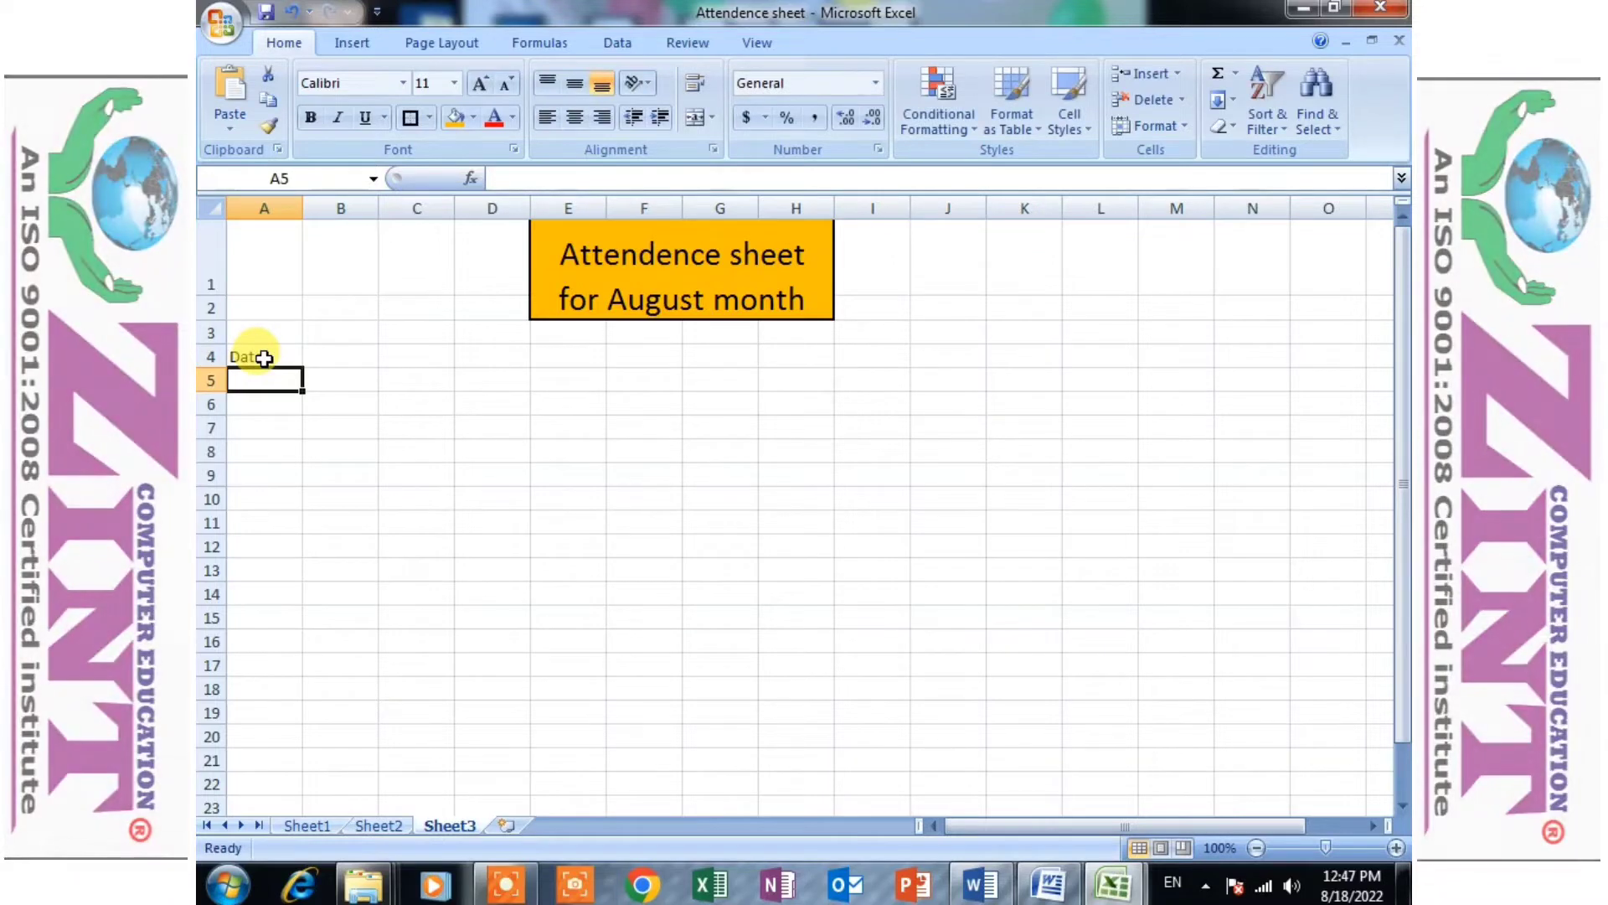
{"action": "type", "text": "Week's name"}
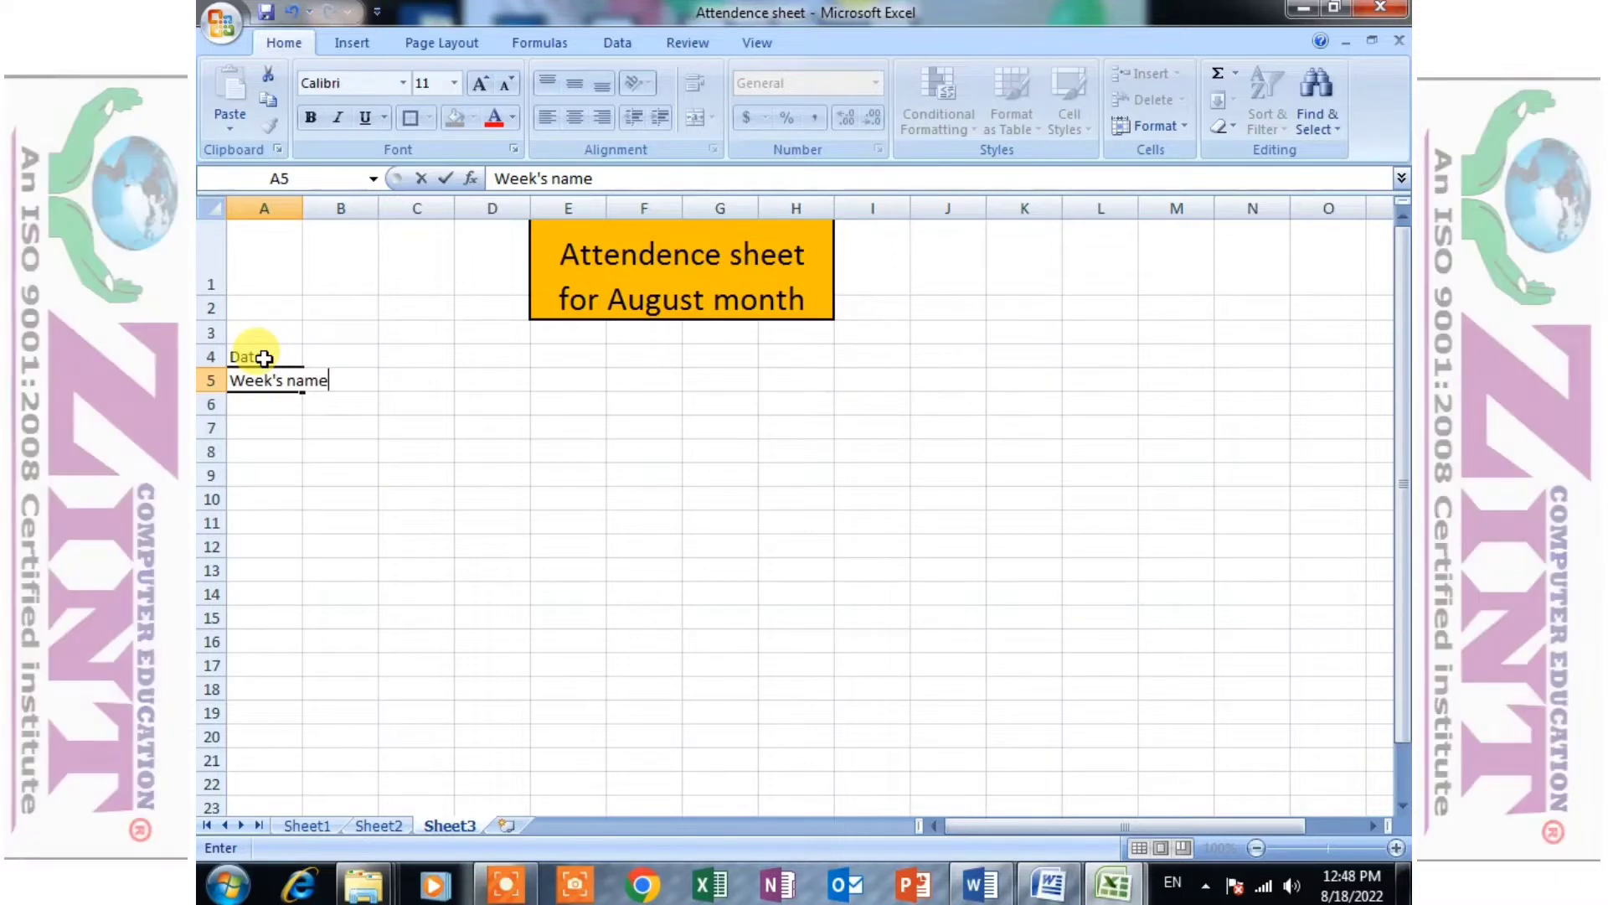
{"action": "key", "text": "Return"}
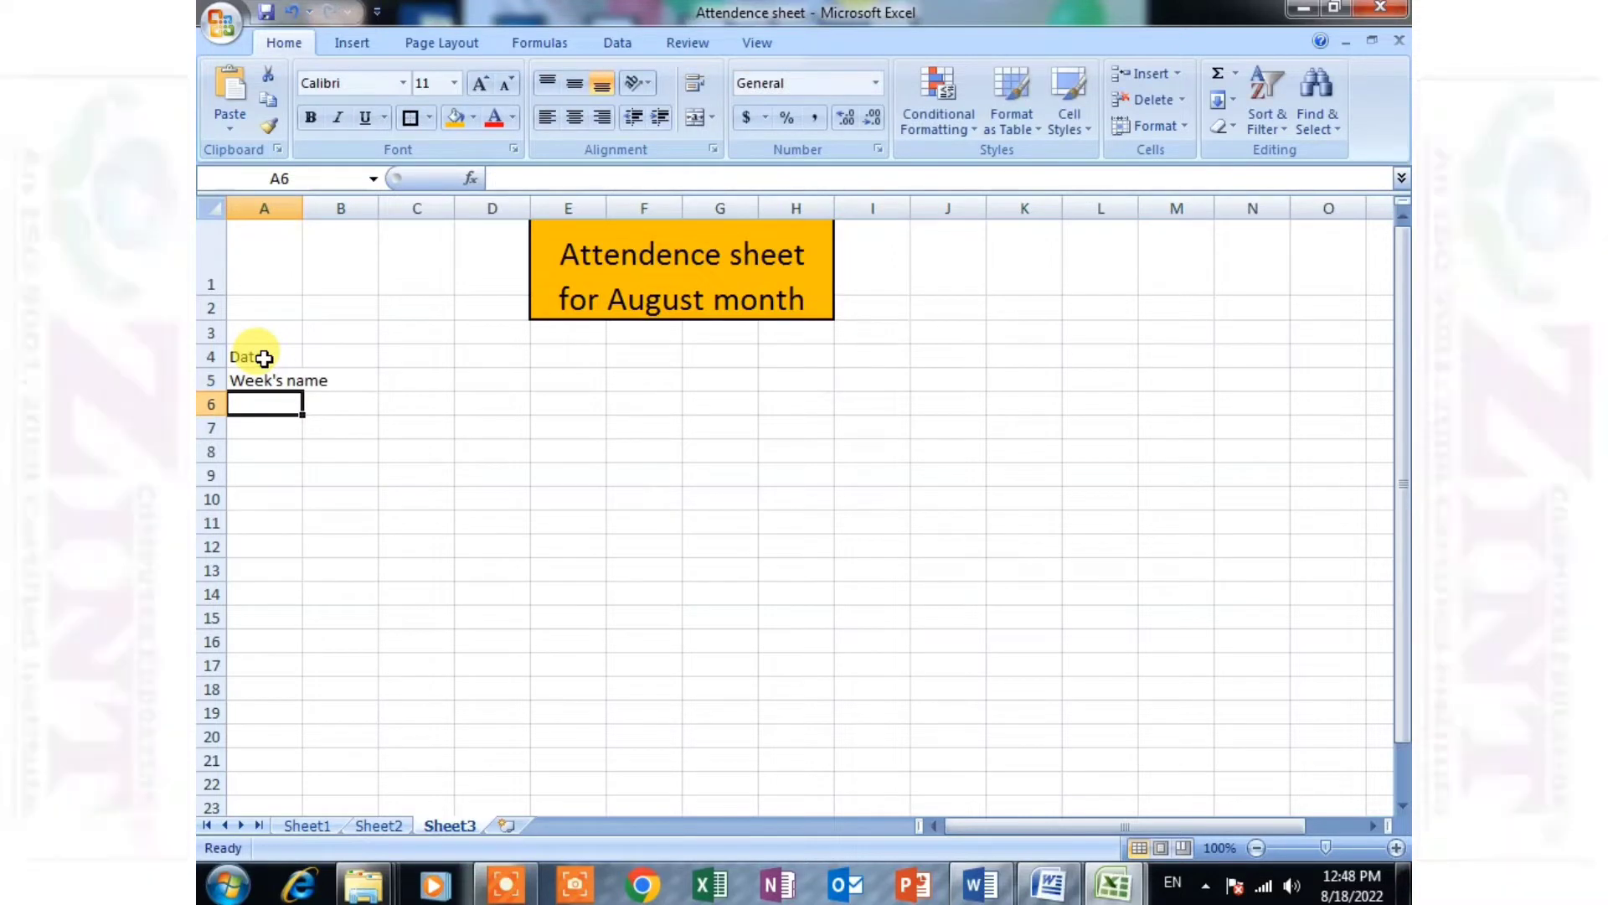
{"action": "type", "text": "Students name"}
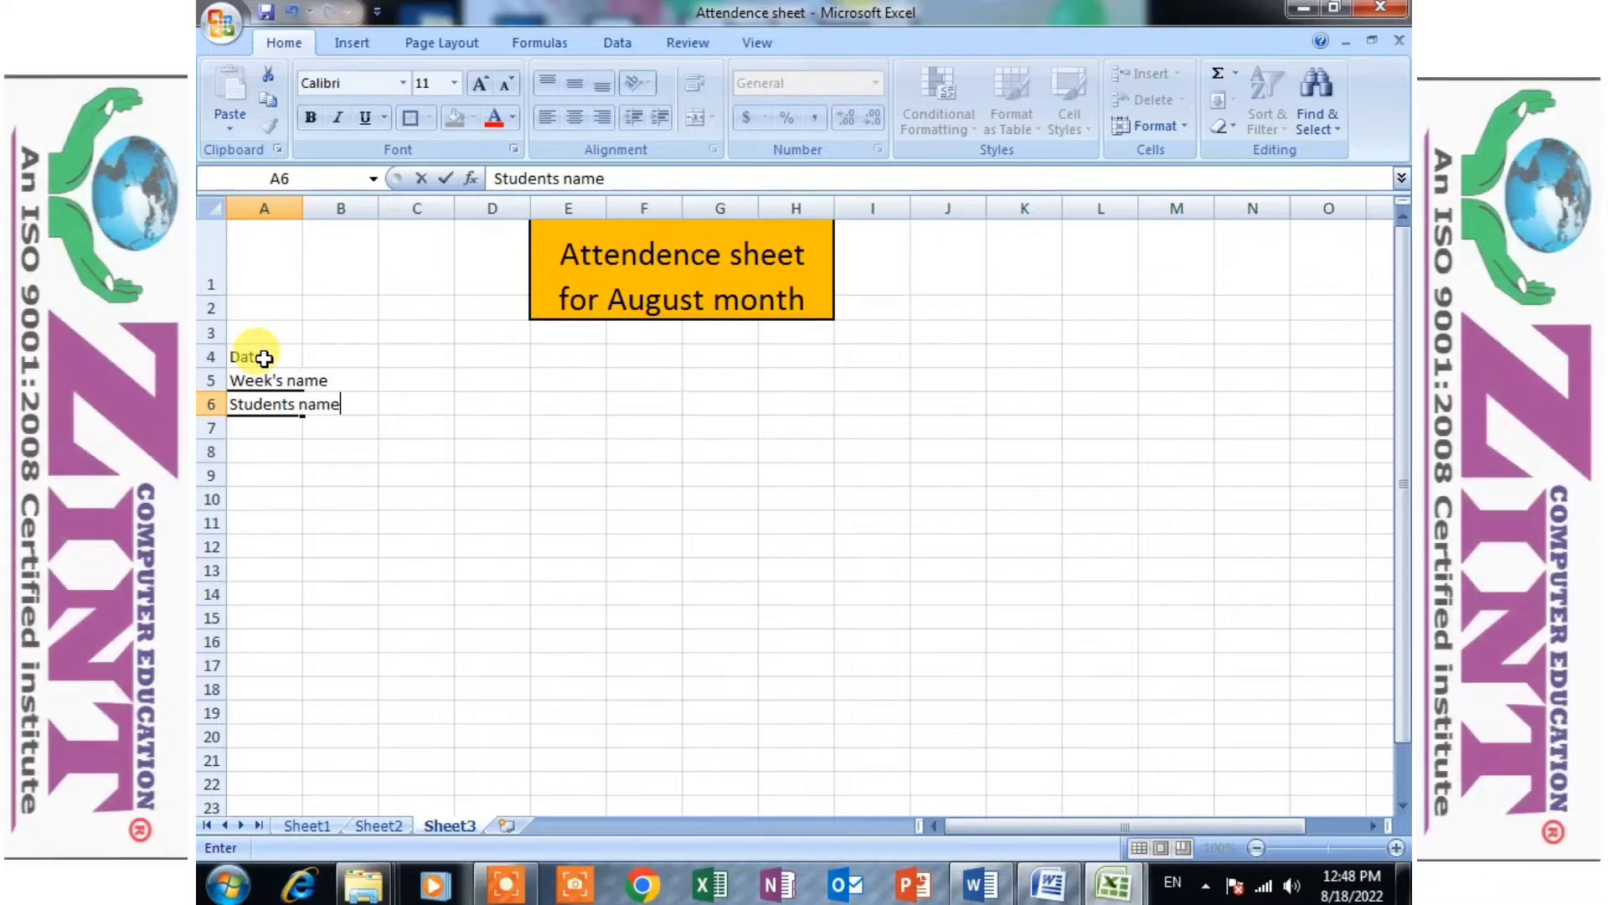
{"action": "key", "text": "Tab"}
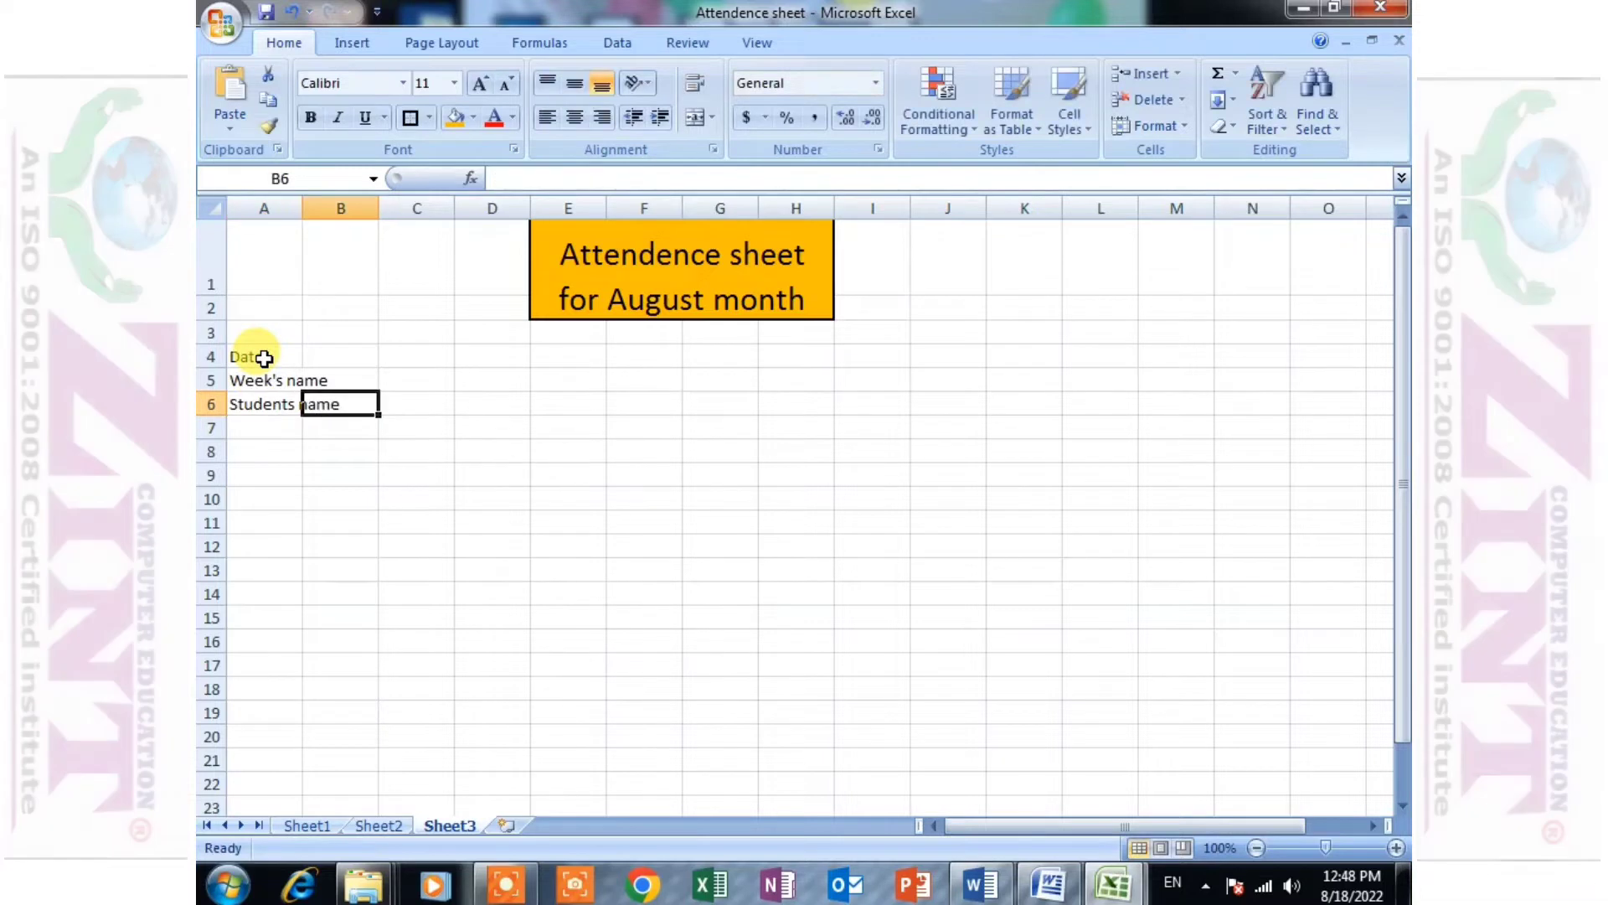
{"action": "double_click", "coordinate": [301, 202]}
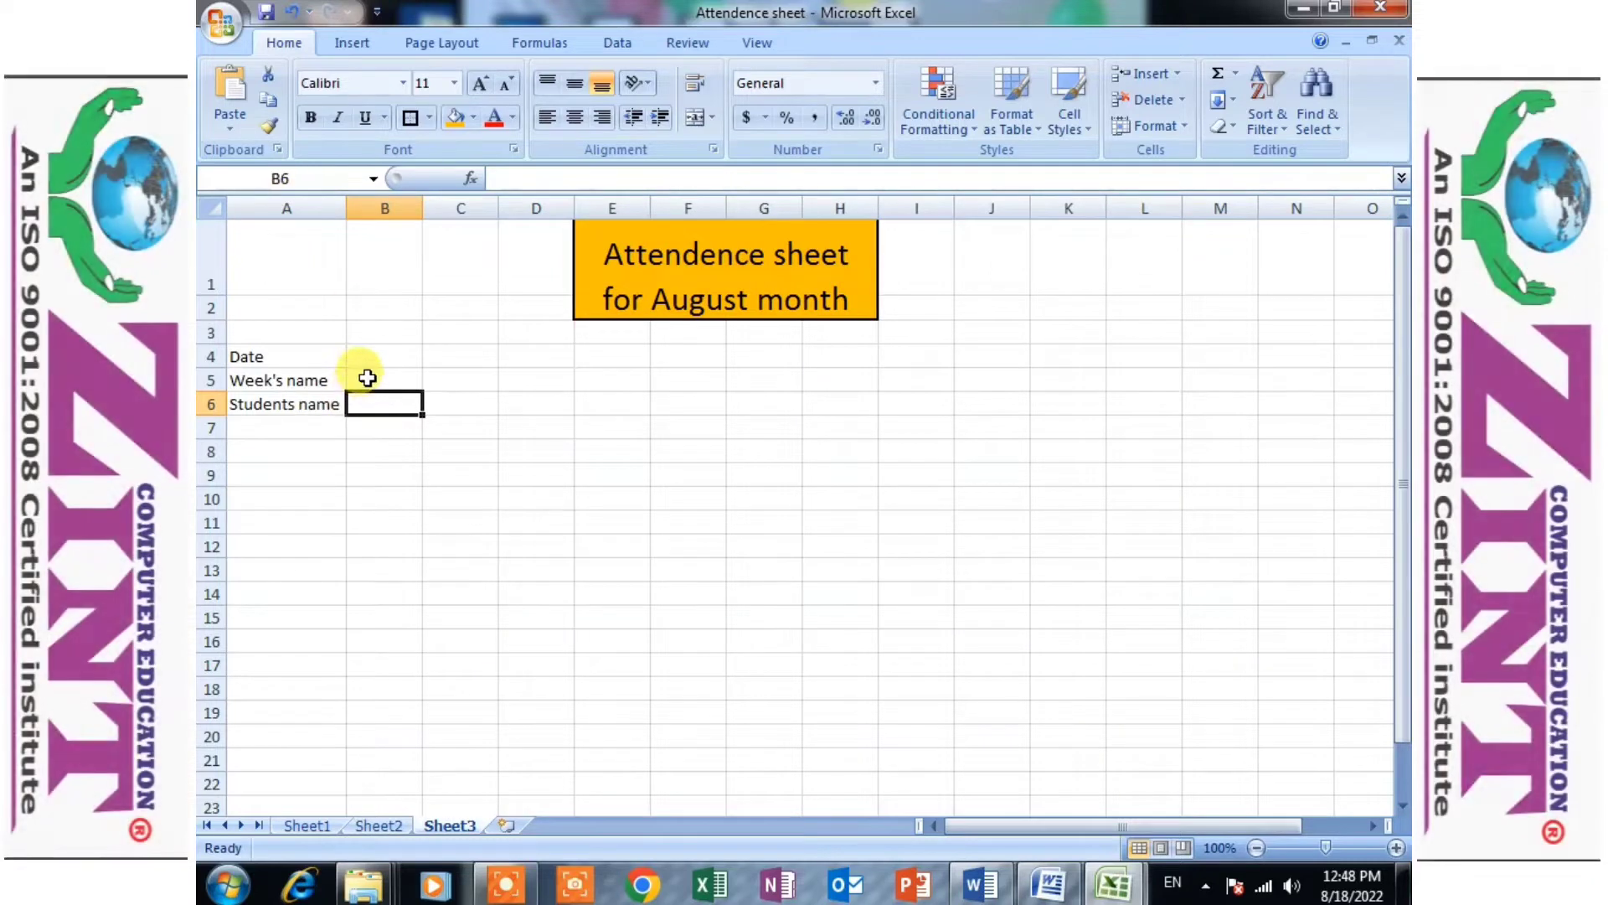
- Enter 1 in B4 and fill the Date row as a series up to 31 in AF4
{"action": "left_click", "coordinate": [375, 358]}
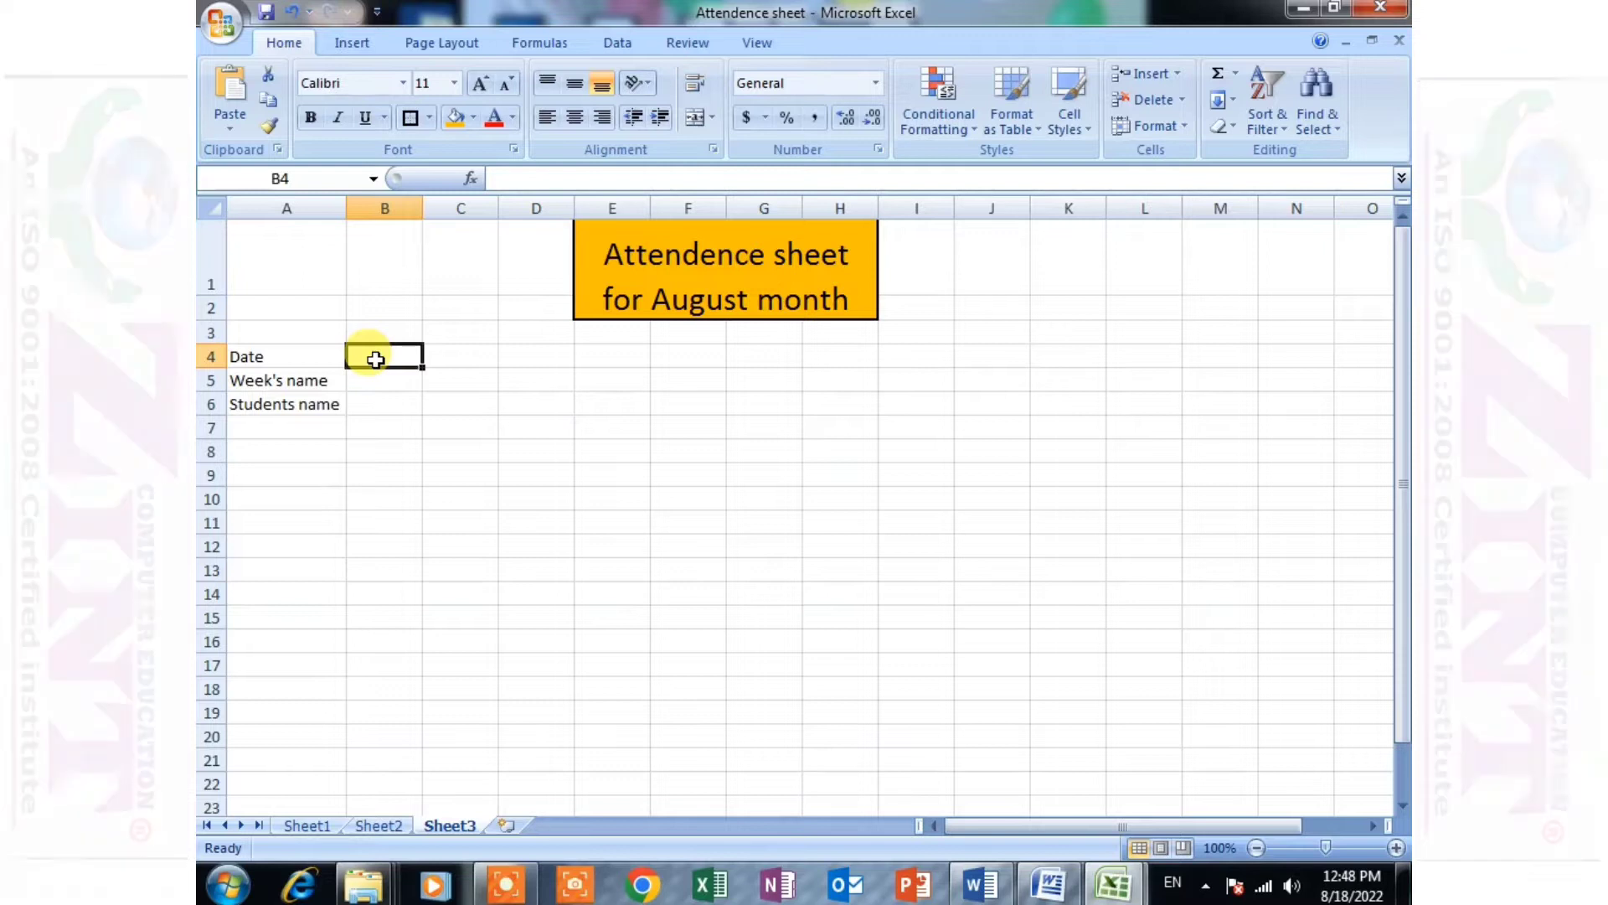
{"action": "type", "text": "1"}
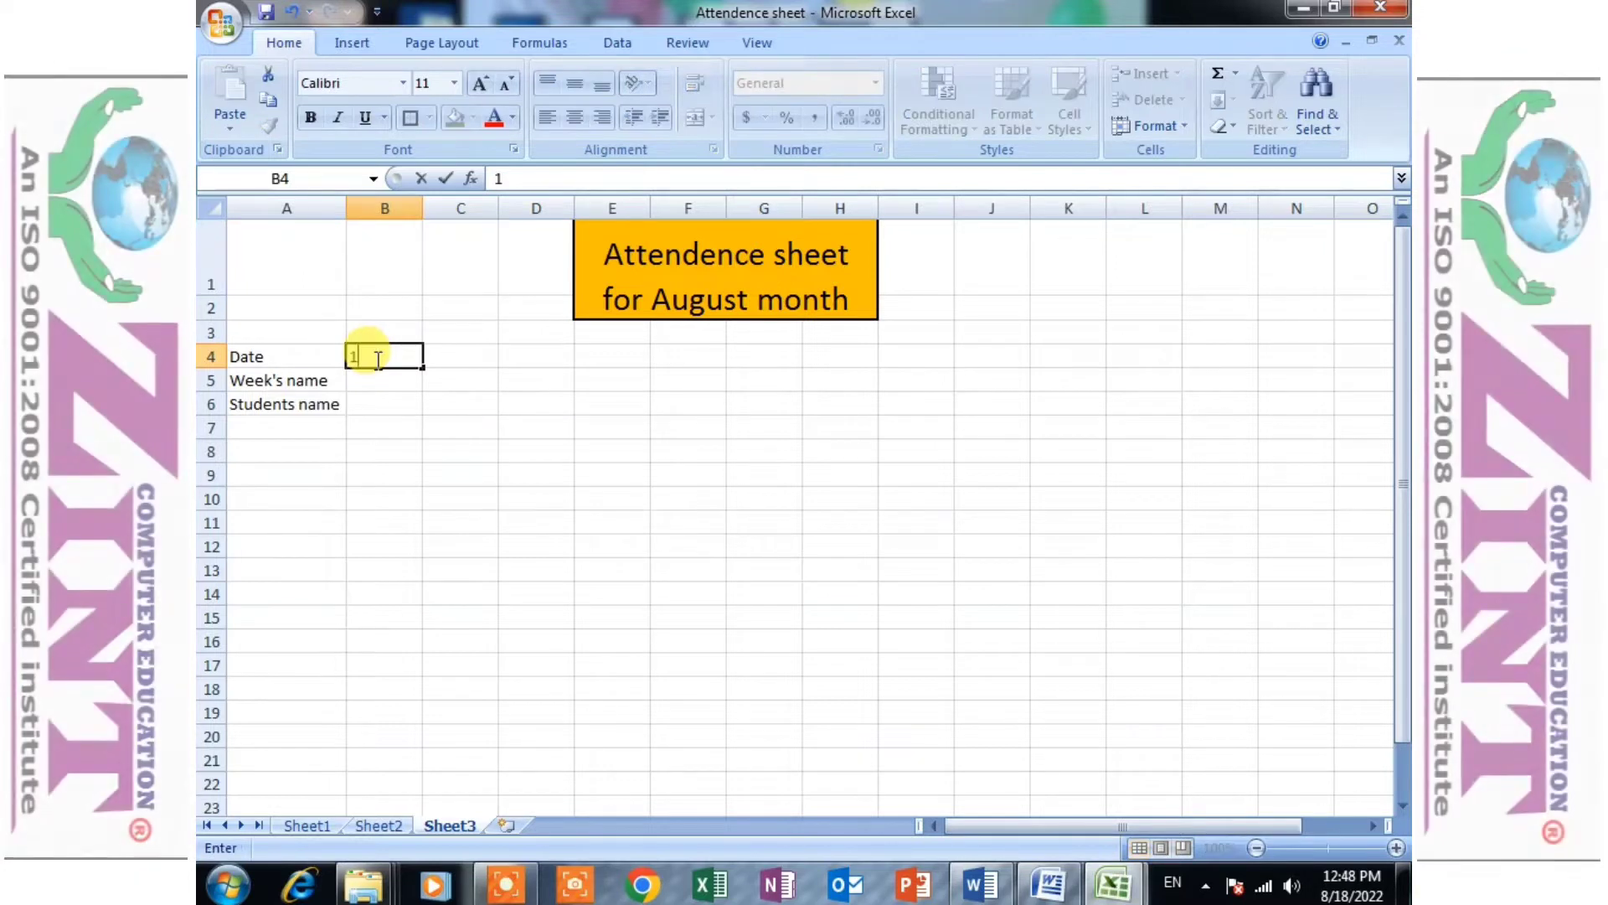
{"action": "left_click_drag", "start_coordinate": [426, 371], "coordinate": [1173, 389]}
{"action": "left_click", "coordinate": [1196, 386]}
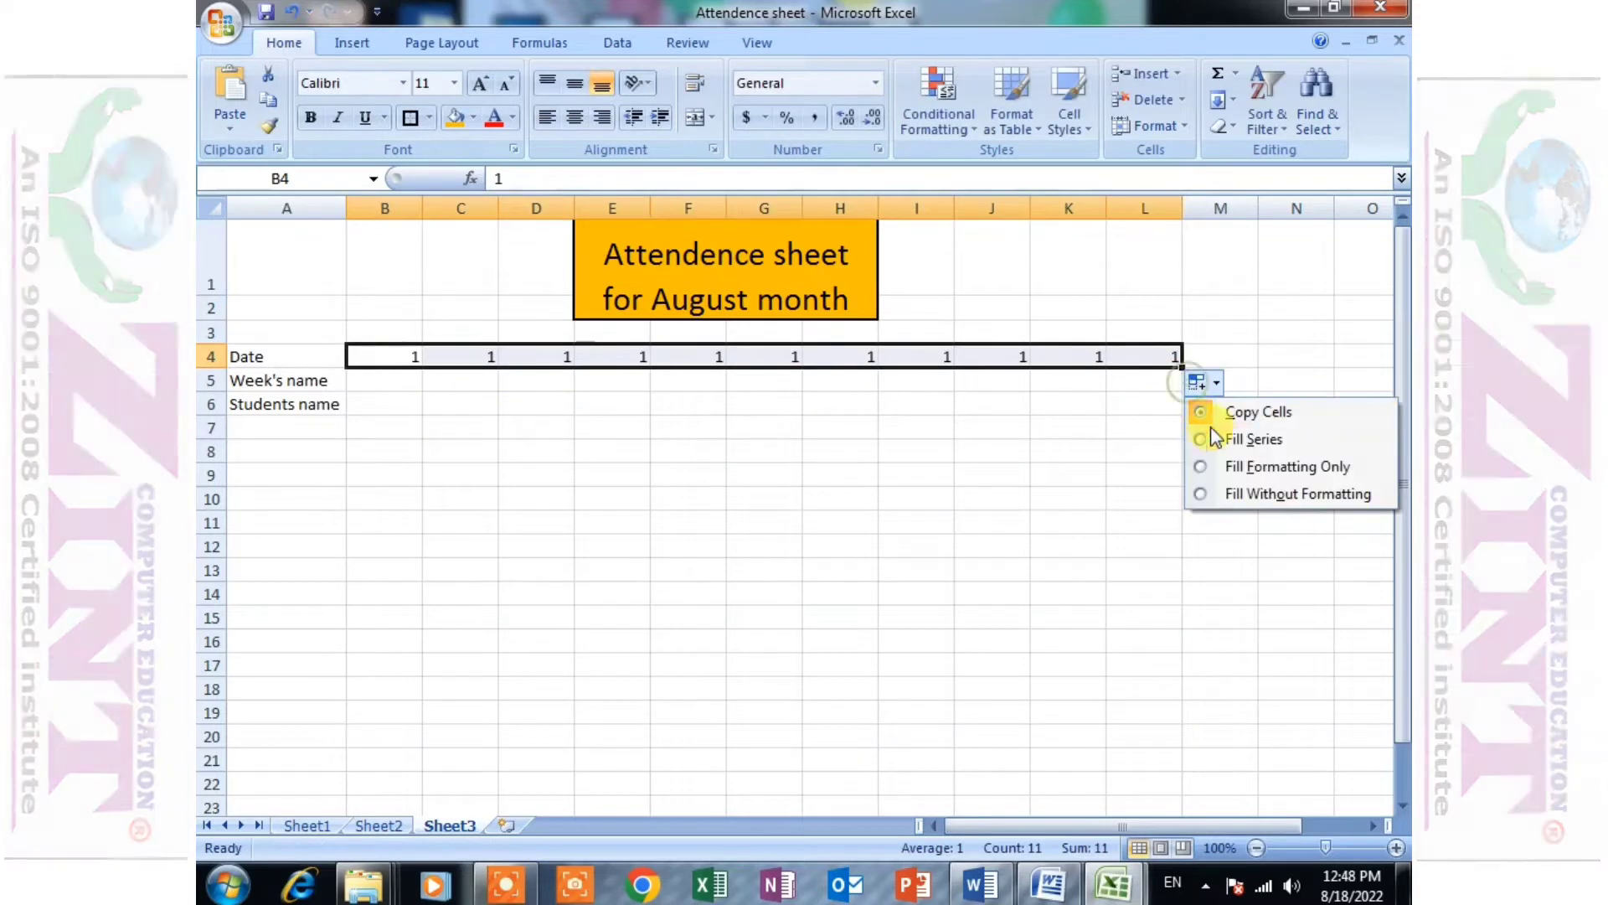
{"action": "left_click", "coordinate": [1216, 439]}
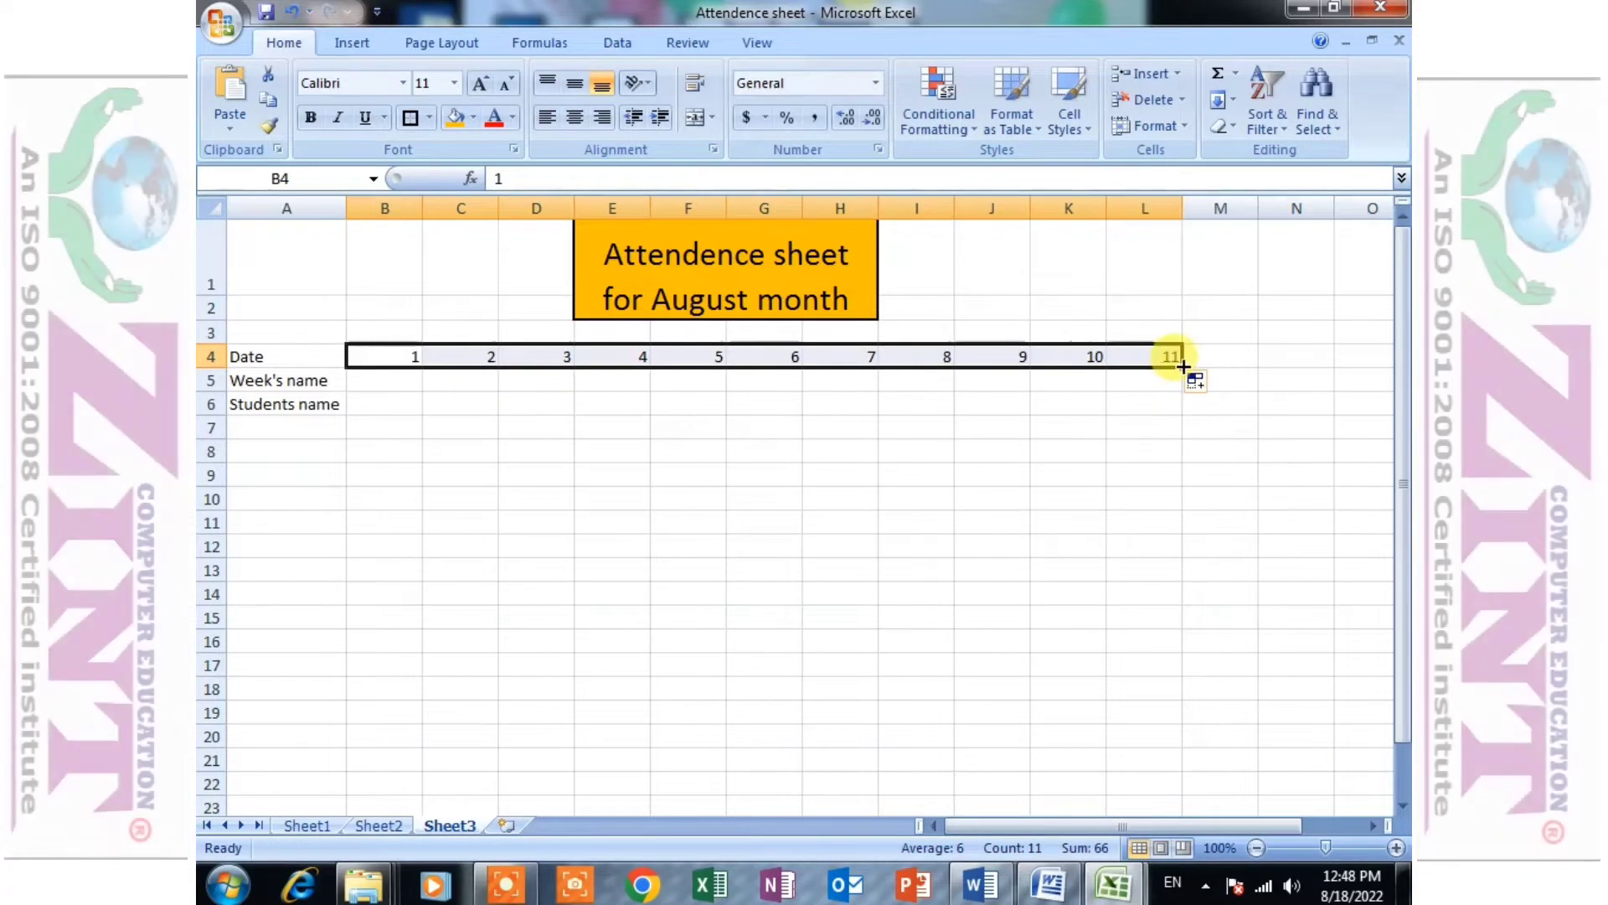
{"action": "left_click_drag", "start_coordinate": [1181, 366], "coordinate": [539, 388]}
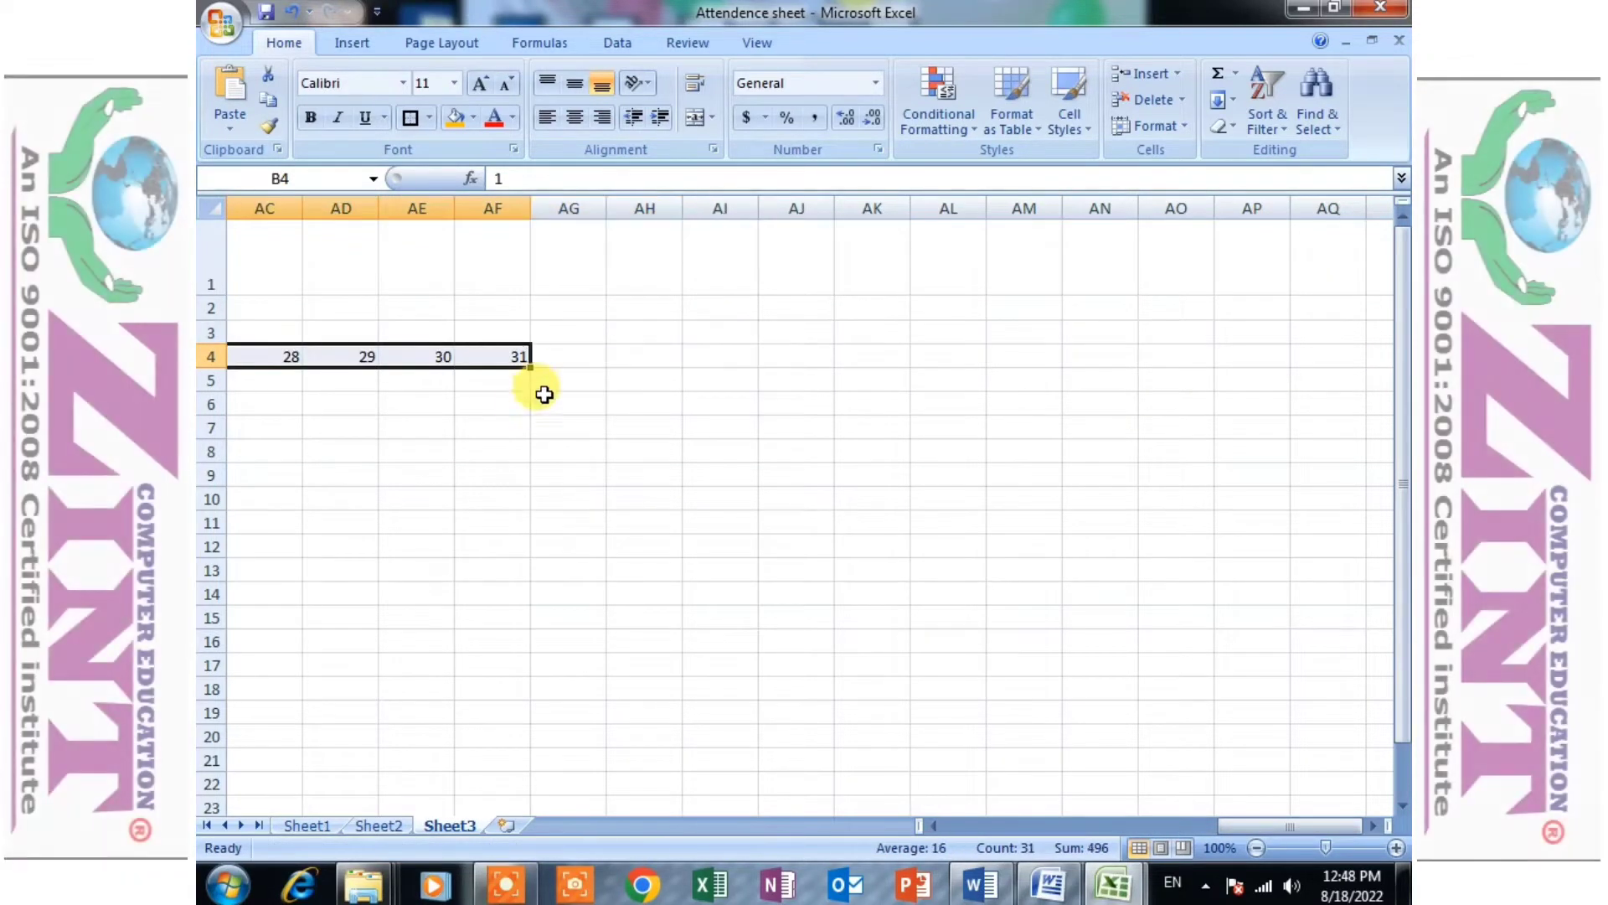
- Enter "sun" in B5 and autofill the weekday names across the Week's name row under dates 1 to 31
{"action": "left_click_drag", "start_coordinate": [1247, 822], "coordinate": [856, 825]}
{"action": "left_click", "coordinate": [392, 381]}
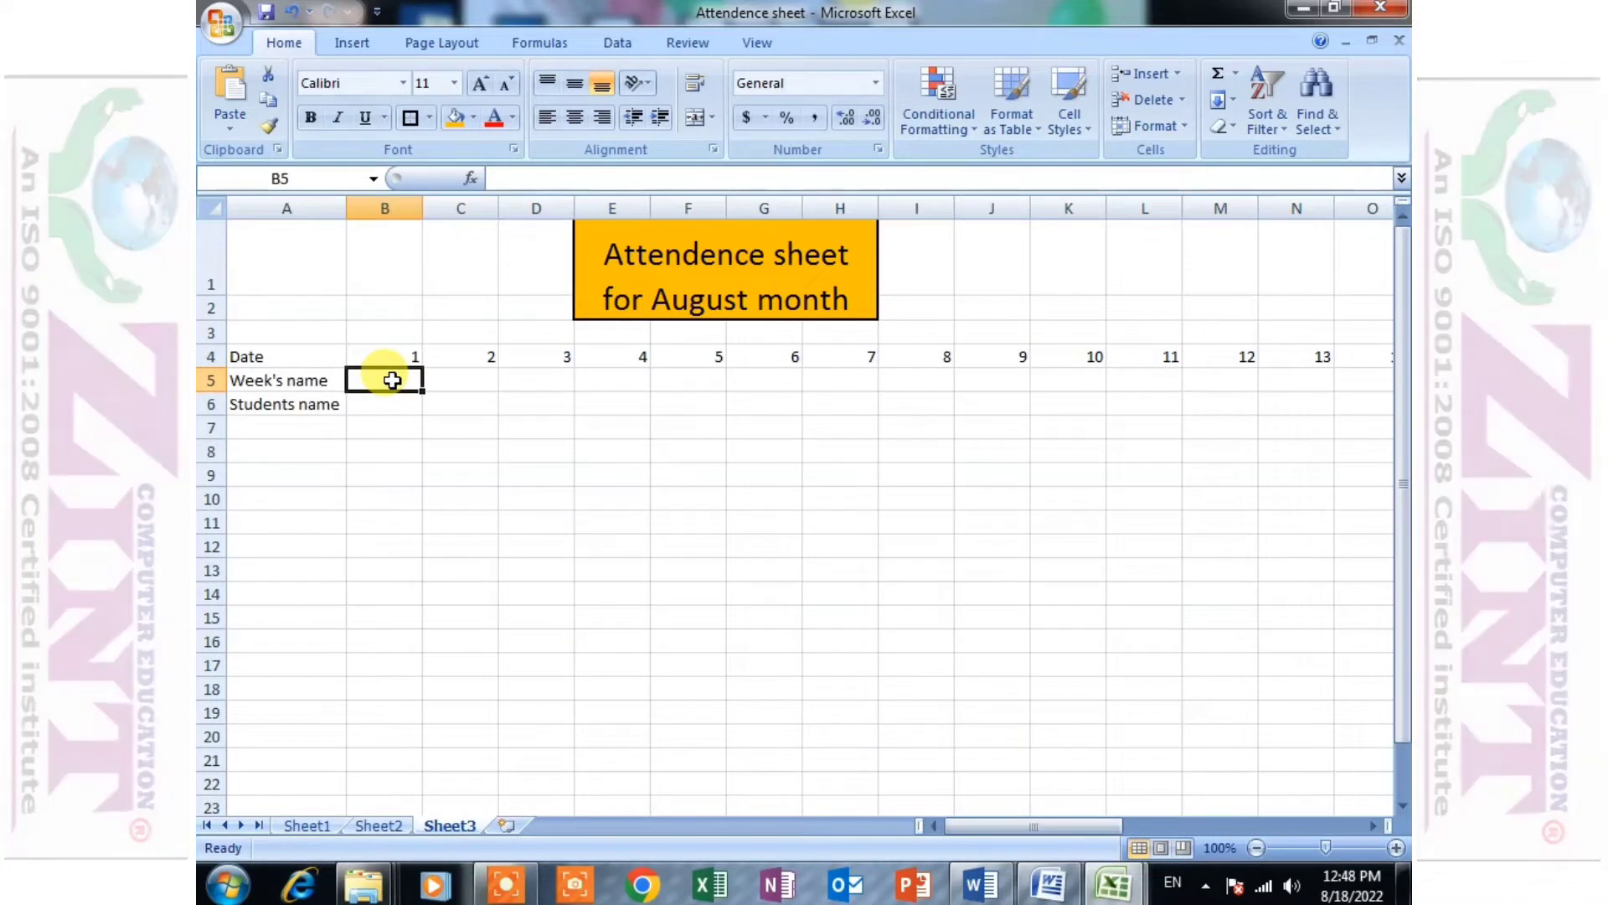
{"action": "type", "text": "sun"}
{"action": "left_click", "coordinate": [392, 403]}
{"action": "left_click", "coordinate": [395, 376]}
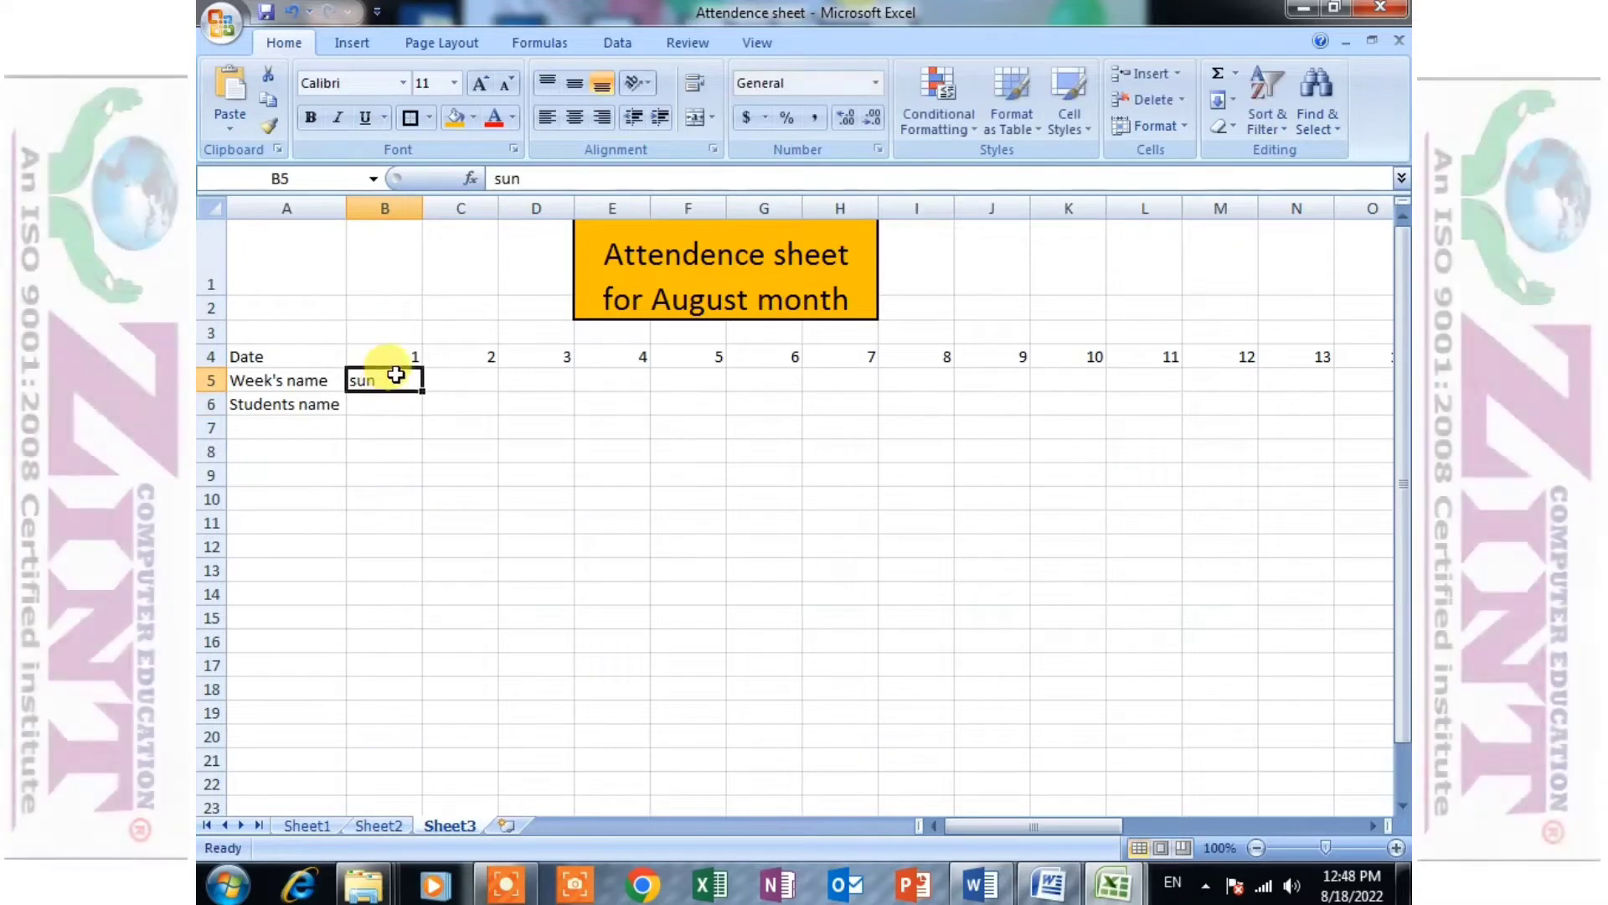
{"action": "left_click_drag", "start_coordinate": [421, 391], "coordinate": [1273, 392]}
- Enter the students' names down column A in A7:A17, below the Students name label
{"action": "left_click_drag", "start_coordinate": [1198, 833], "coordinate": [984, 829]}
{"action": "left_click_drag", "start_coordinate": [294, 406], "coordinate": [296, 433]}
{"action": "left_click", "coordinate": [298, 431]}
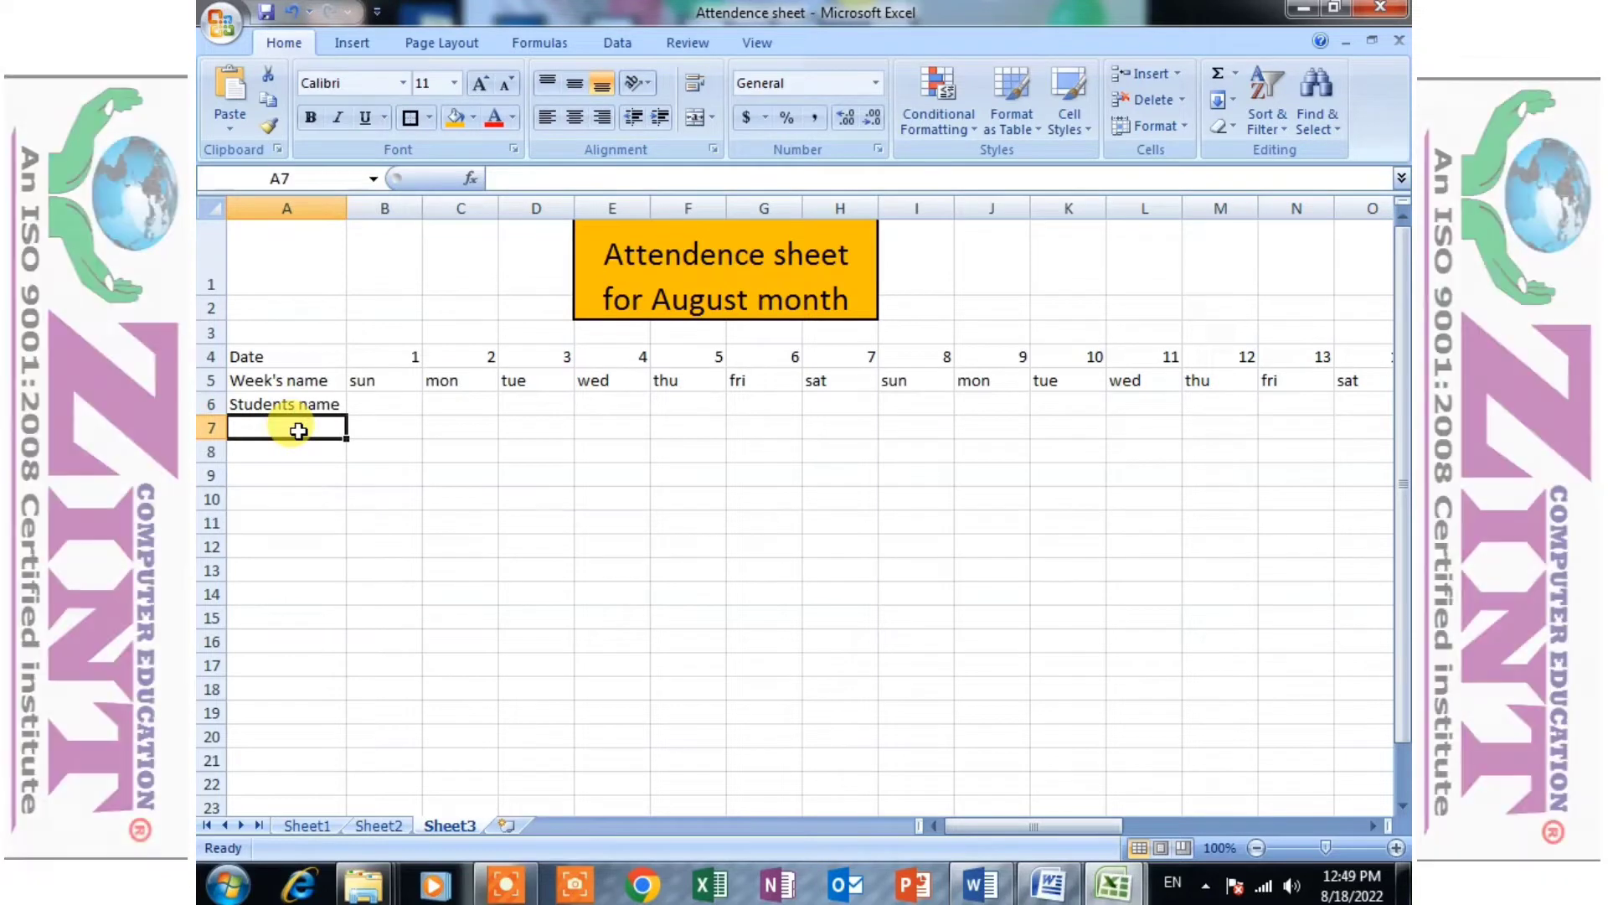
{"action": "type", "text": "Aman"}
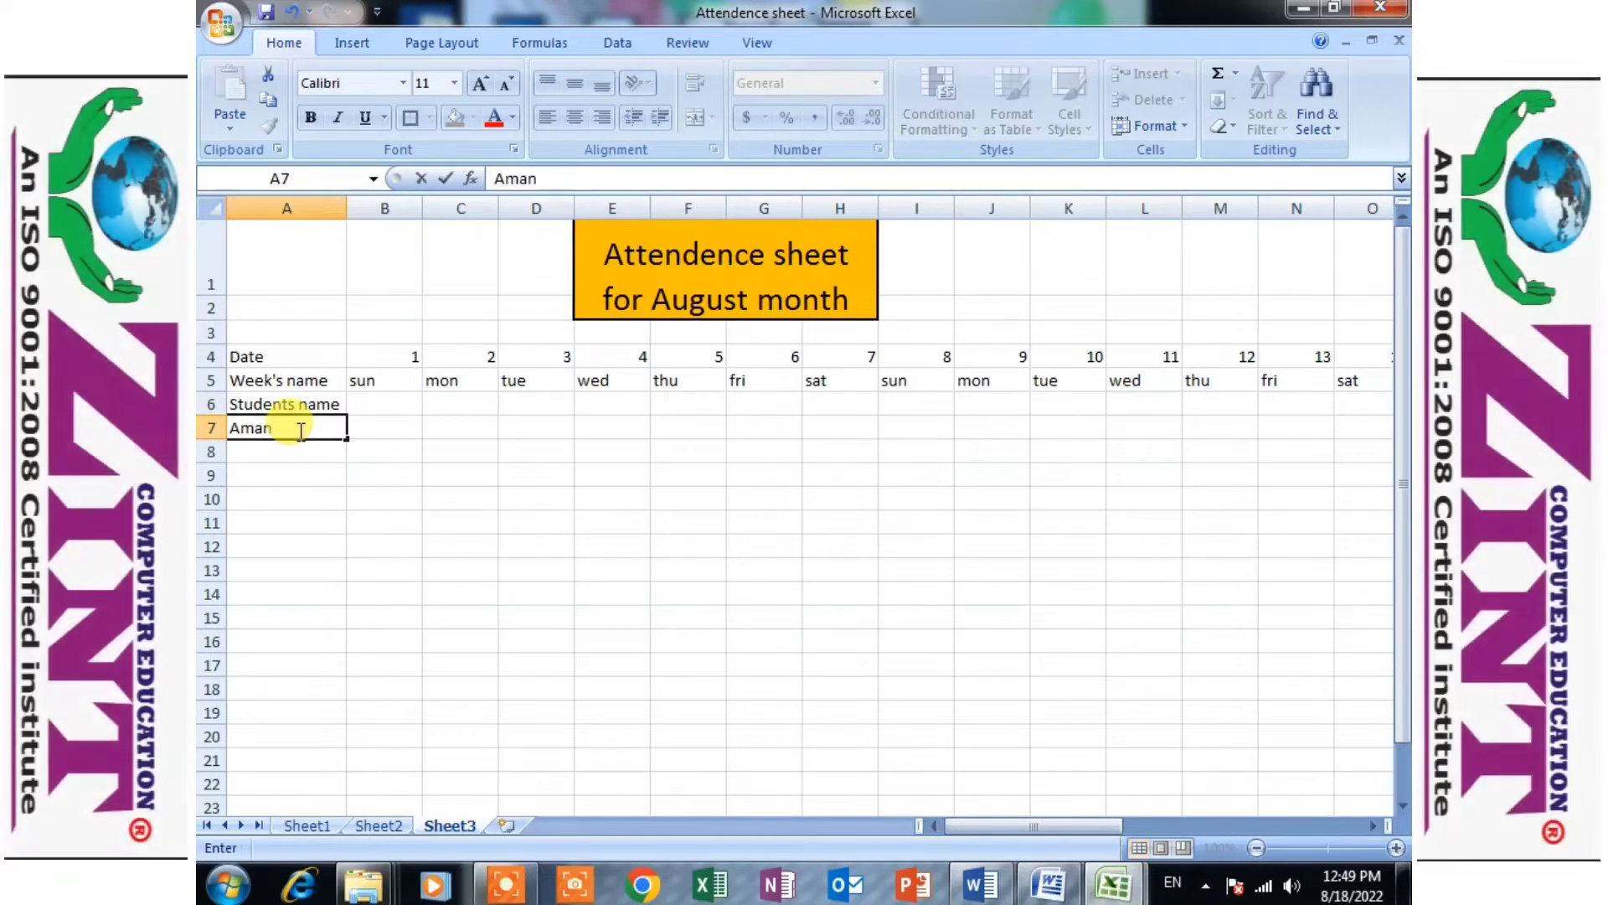
{"action": "key", "text": "Return"}
{"action": "type", "text": "Ami"}
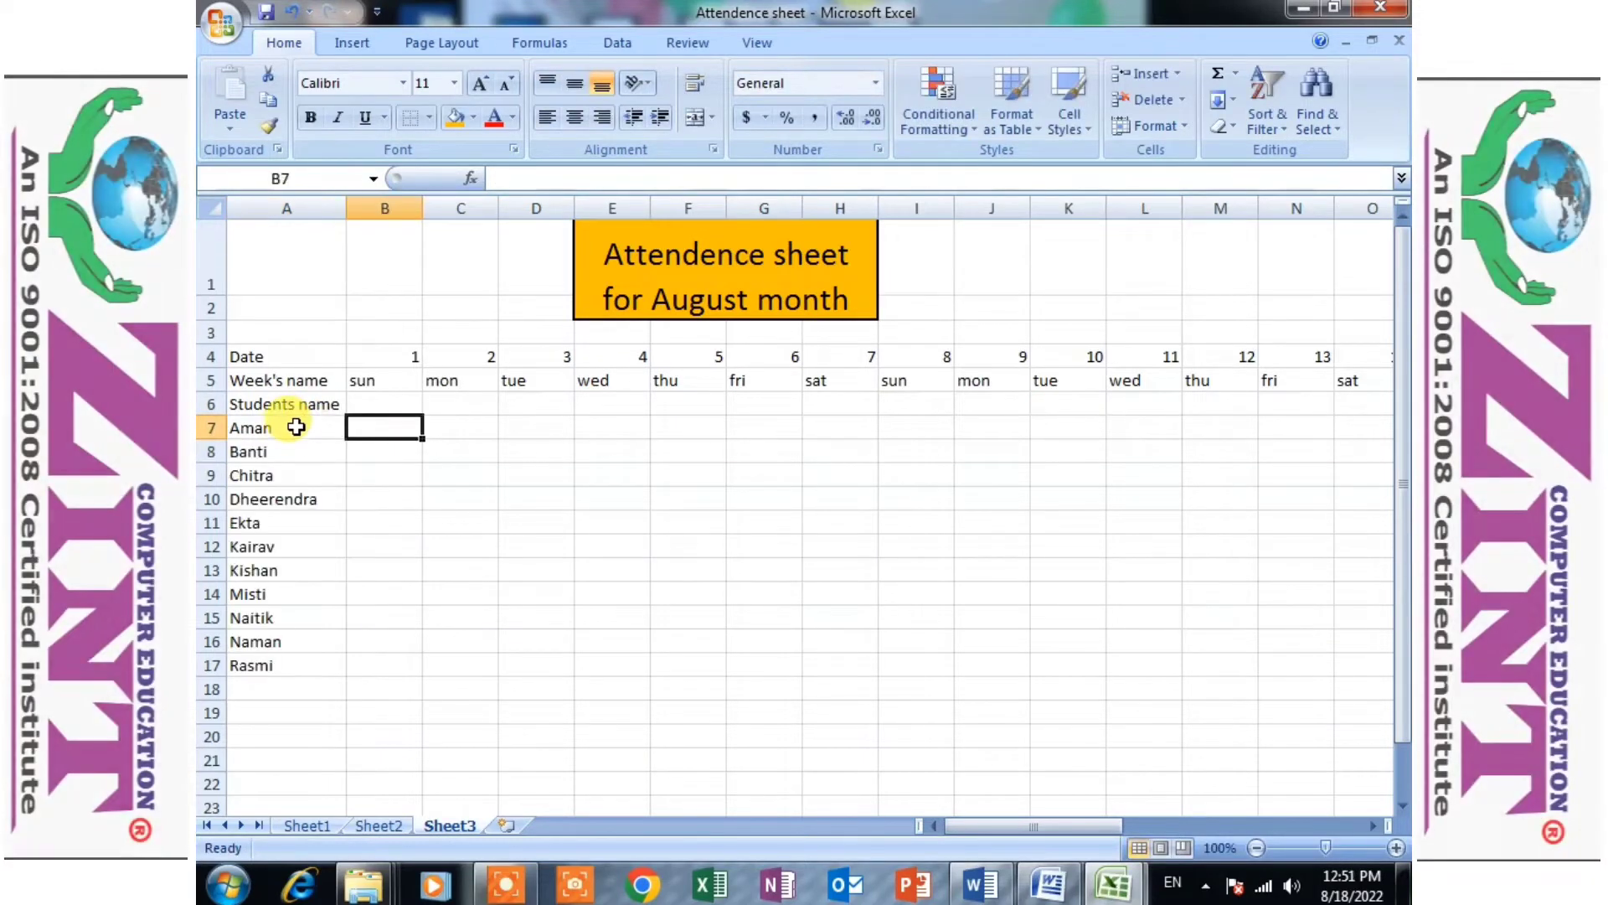
{"action": "left_click_drag", "start_coordinate": [289, 428], "coordinate": [283, 664]}
{"action": "left_click", "coordinate": [391, 423]}
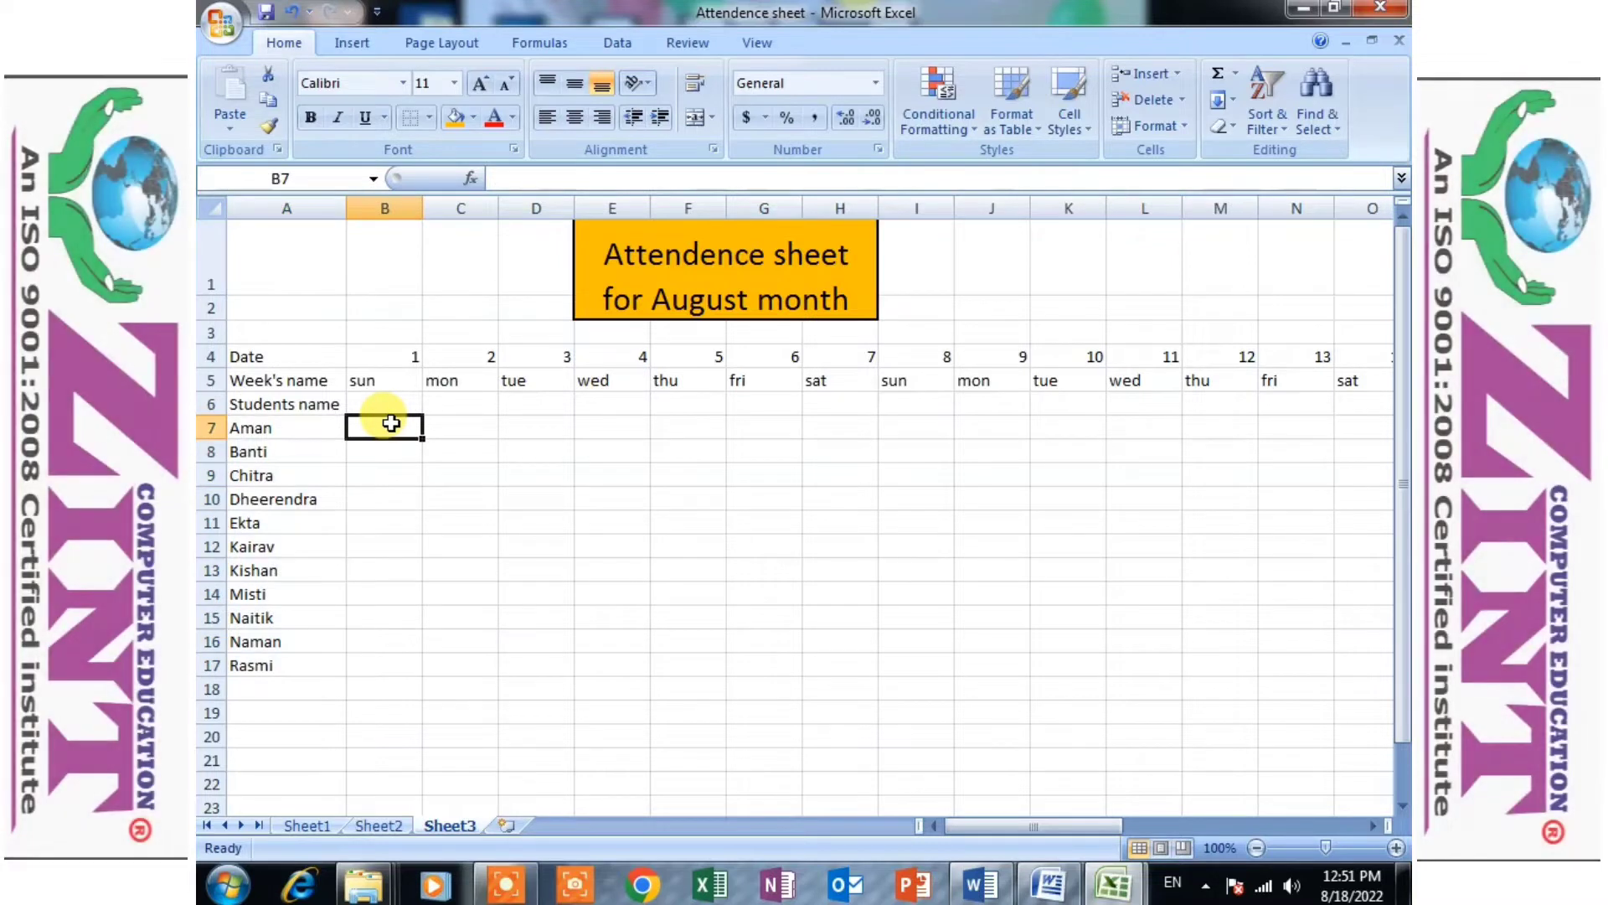
- Apply all borders to the attendance table in A4:AF18
{"action": "left_click", "coordinate": [241, 356]}
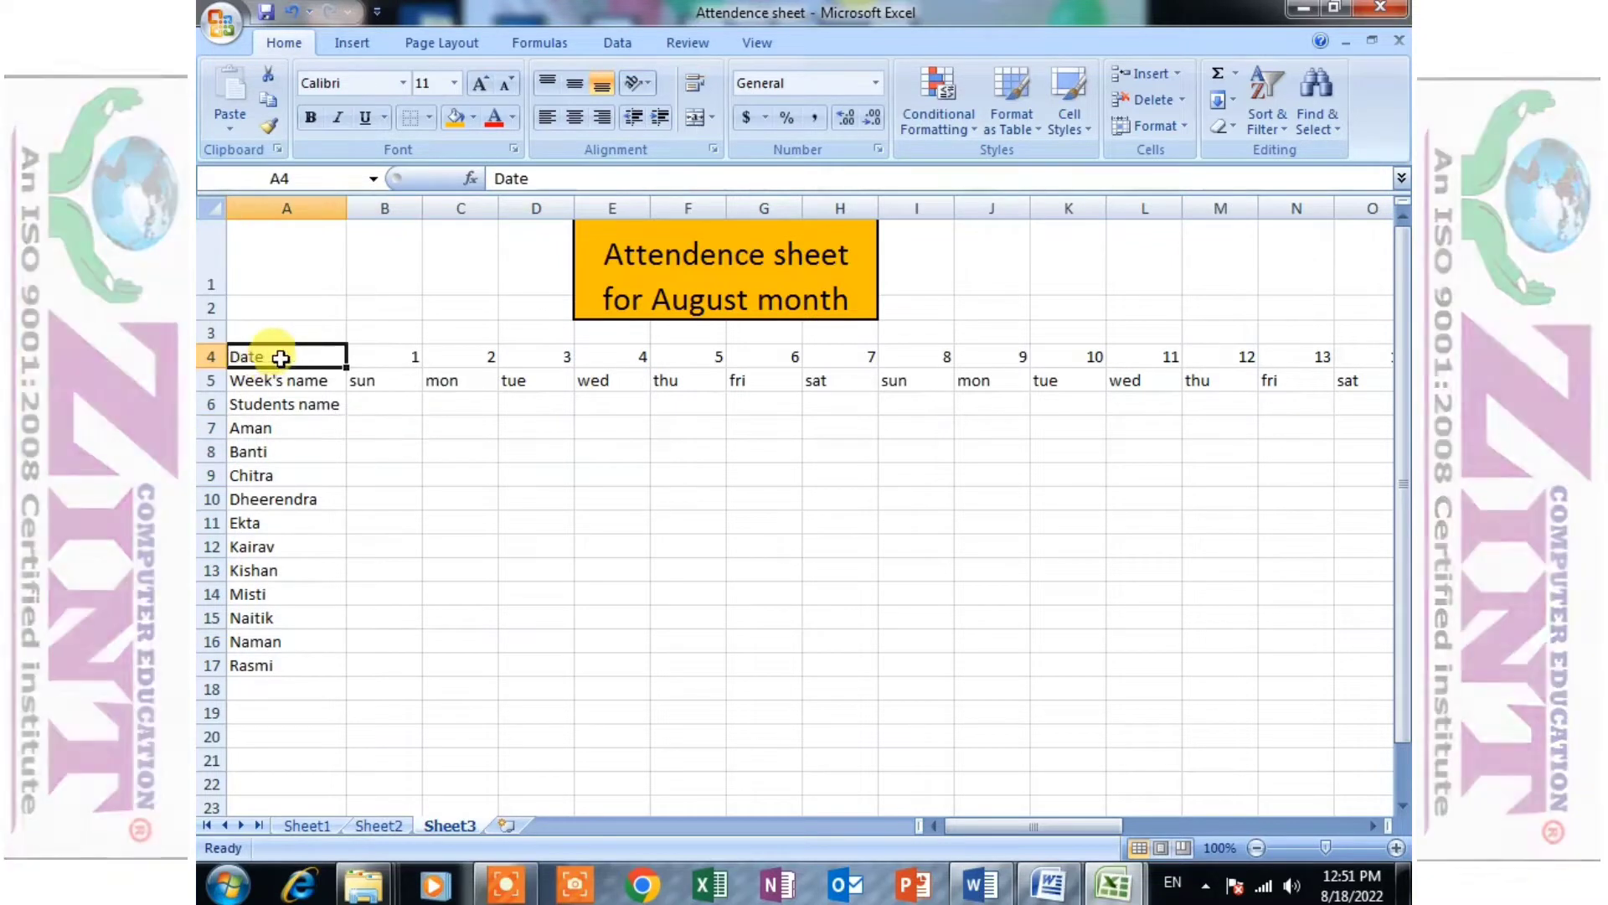
{"action": "left_click_drag", "start_coordinate": [281, 358], "coordinate": [1221, 677]}
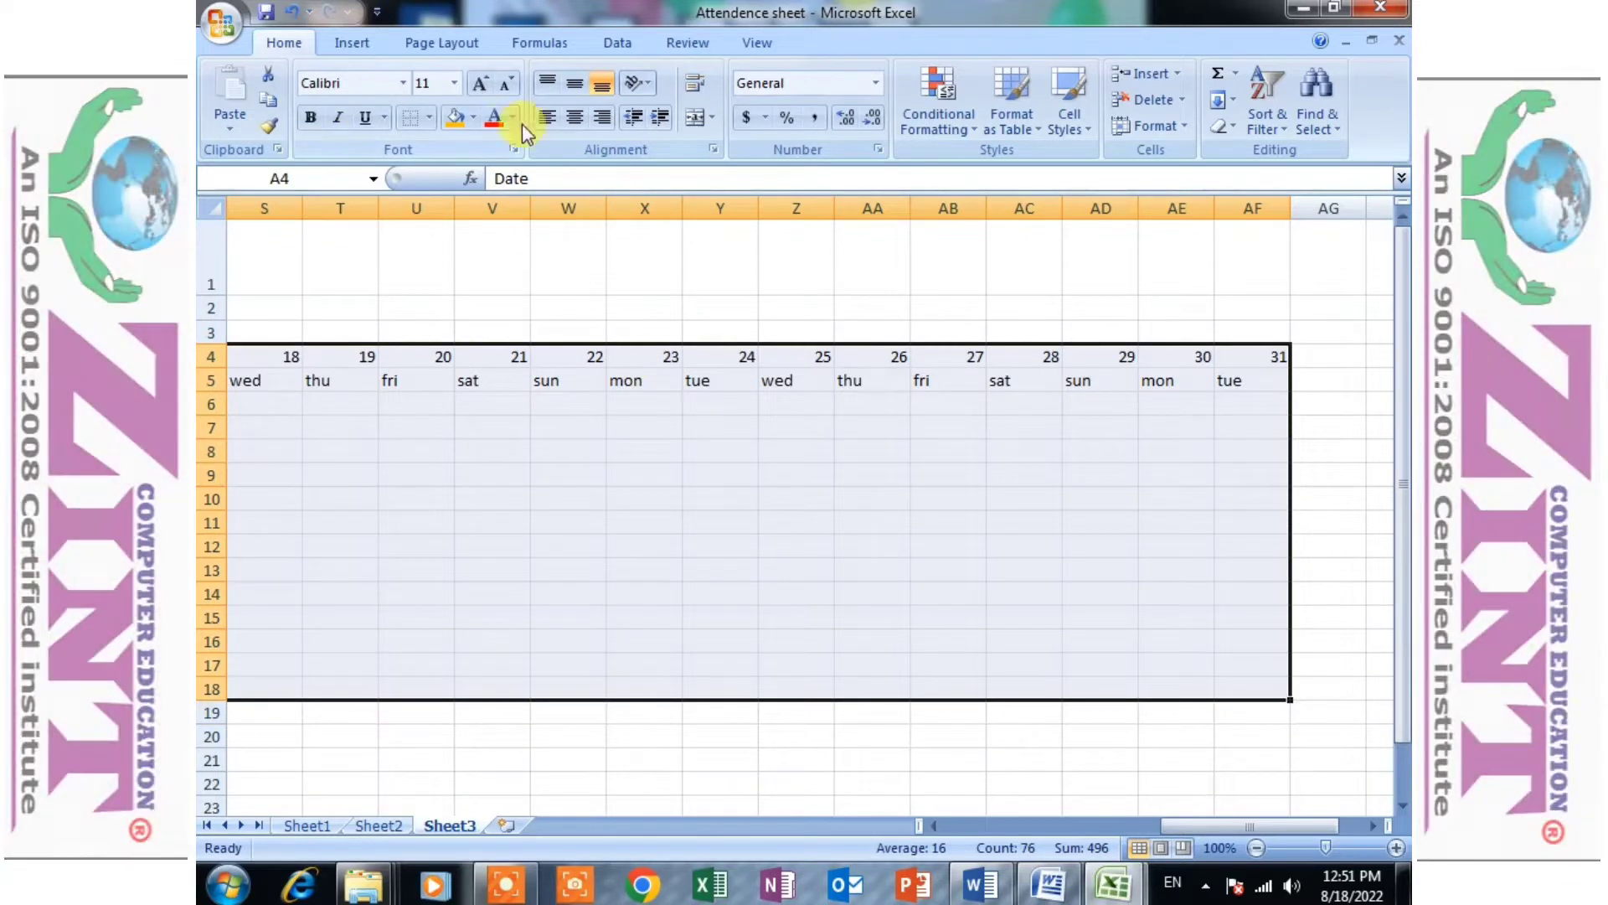
{"action": "left_click", "coordinate": [429, 119]}
{"action": "left_click", "coordinate": [449, 310]}
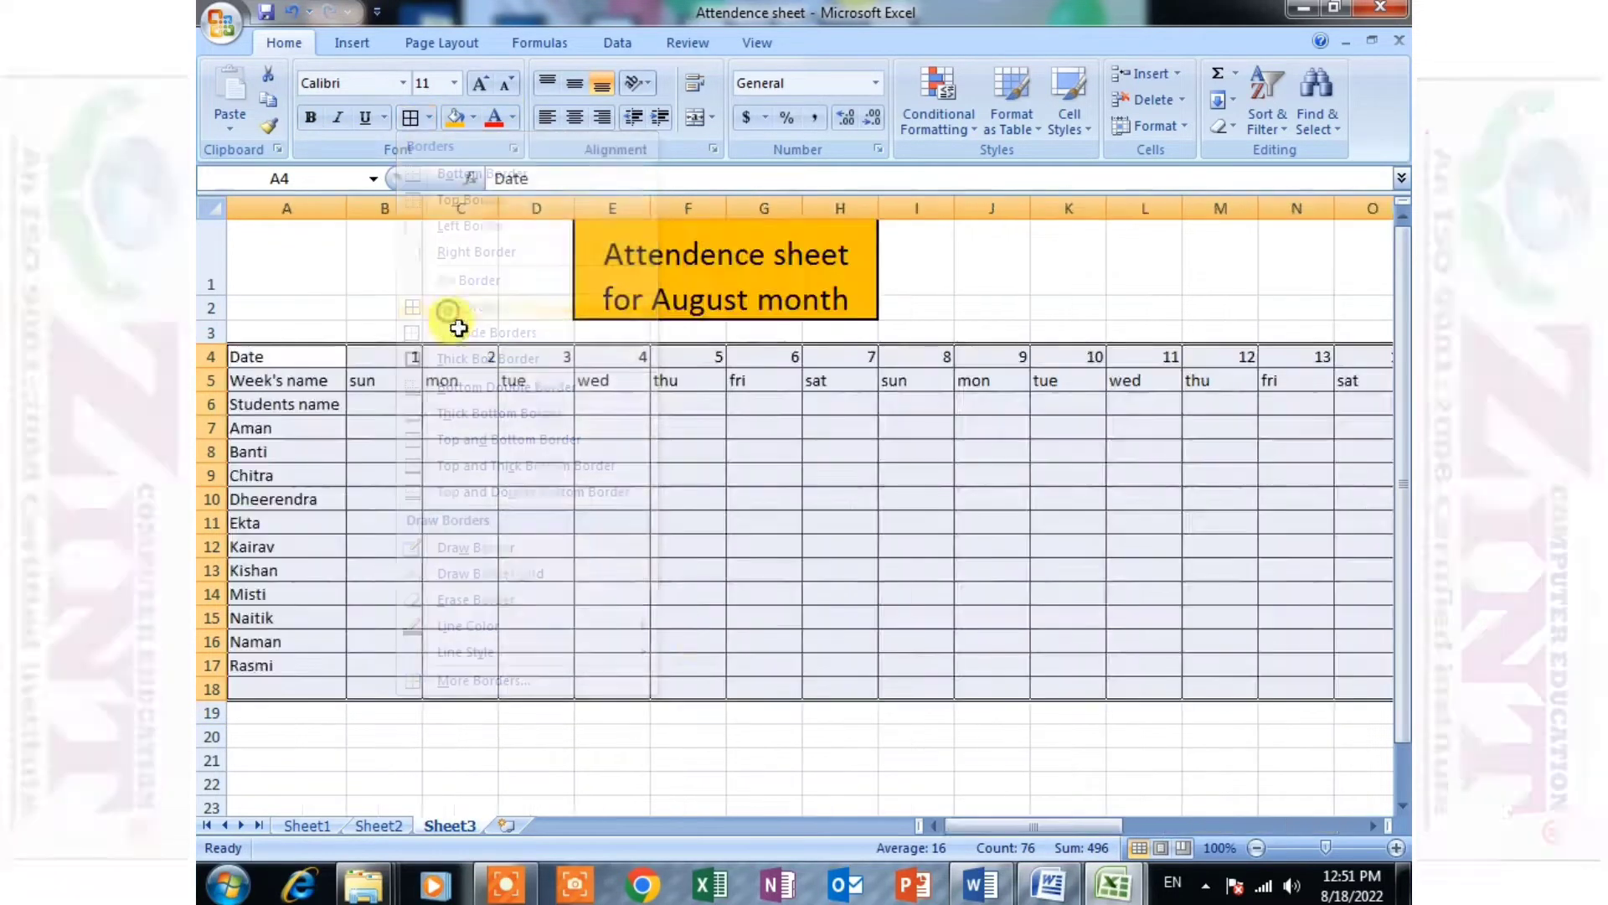
- Delete the empty bordered row 18 below the last student
{"action": "left_click", "coordinate": [410, 638]}
{"action": "left_click", "coordinate": [278, 687]}
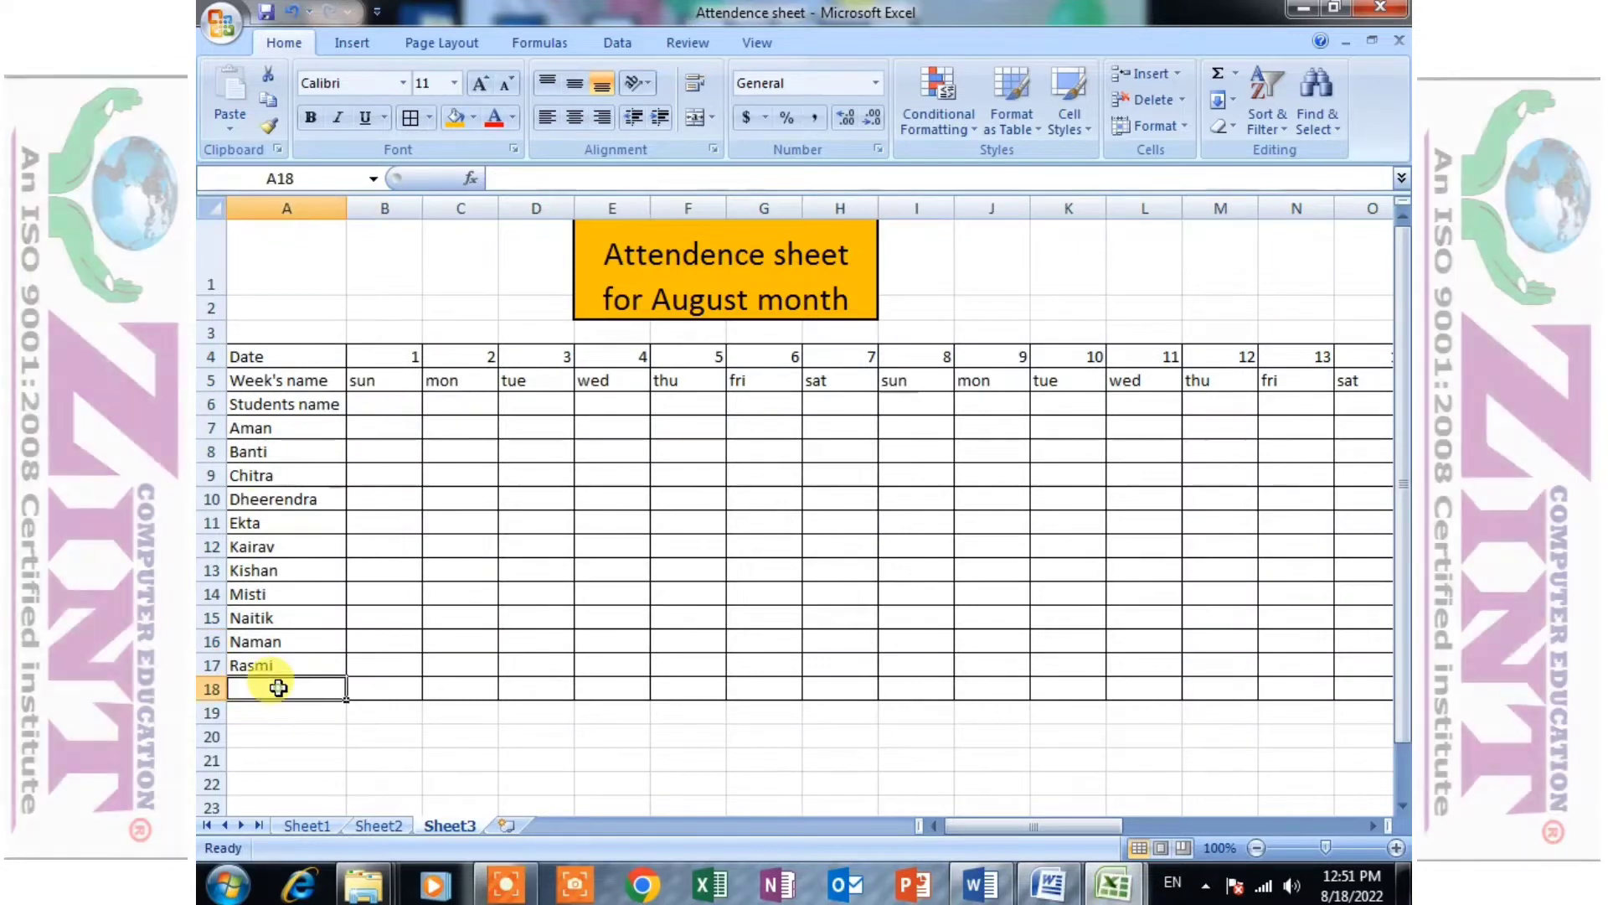
{"action": "left_click", "coordinate": [212, 688]}
{"action": "right_click", "coordinate": [211, 689]}
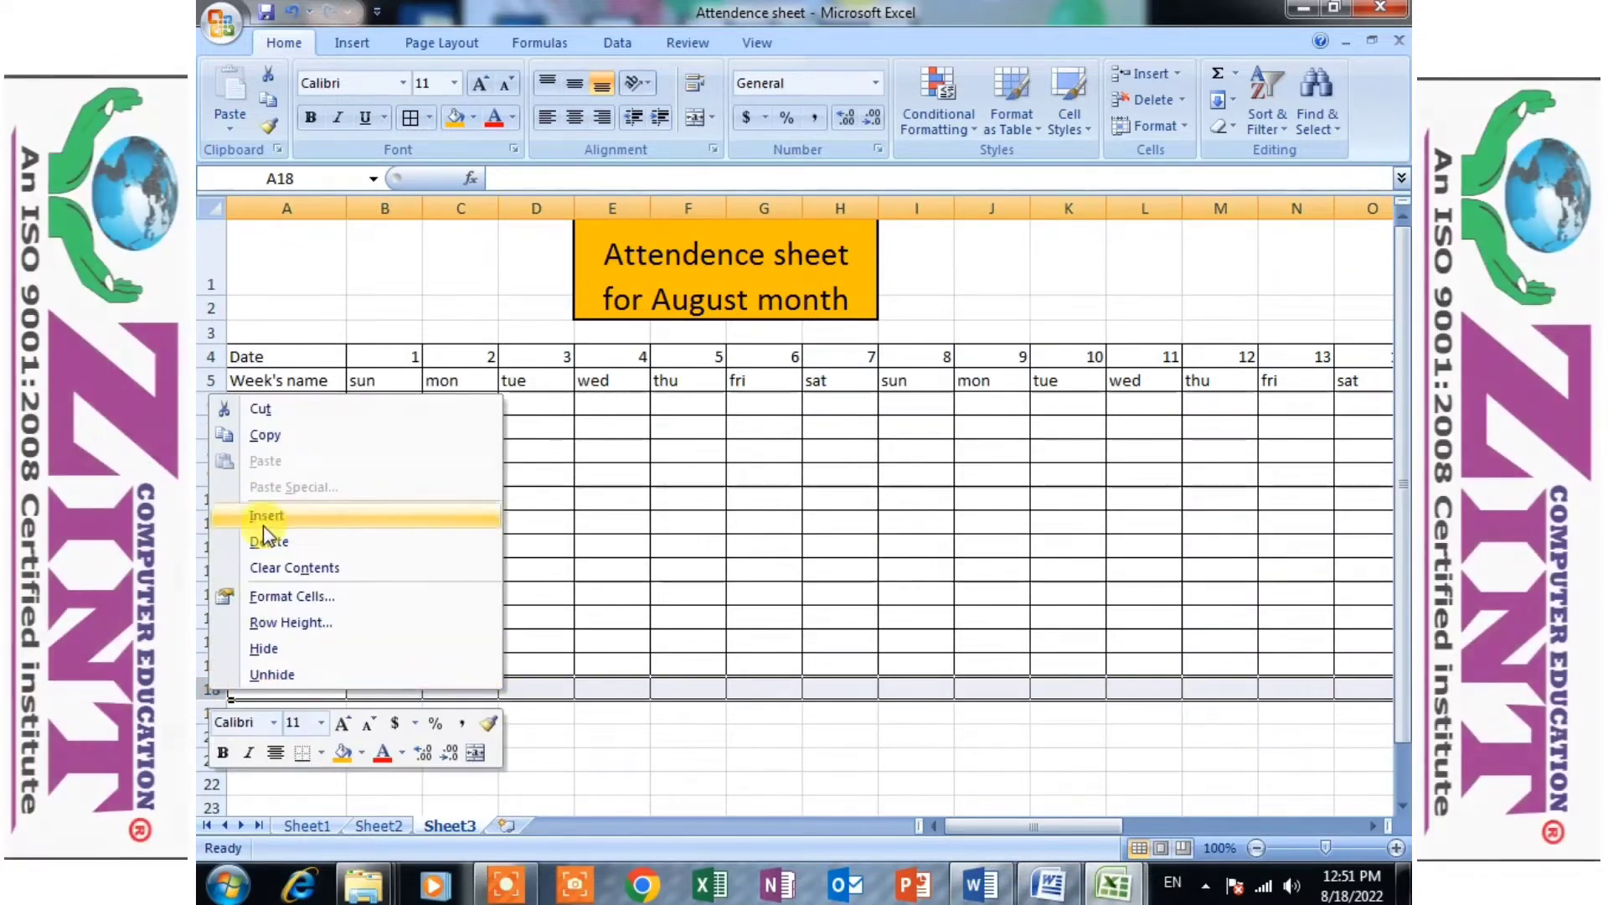
{"action": "left_click", "coordinate": [268, 540]}
{"action": "left_click", "coordinate": [326, 736]}
{"action": "left_click", "coordinate": [312, 616]}
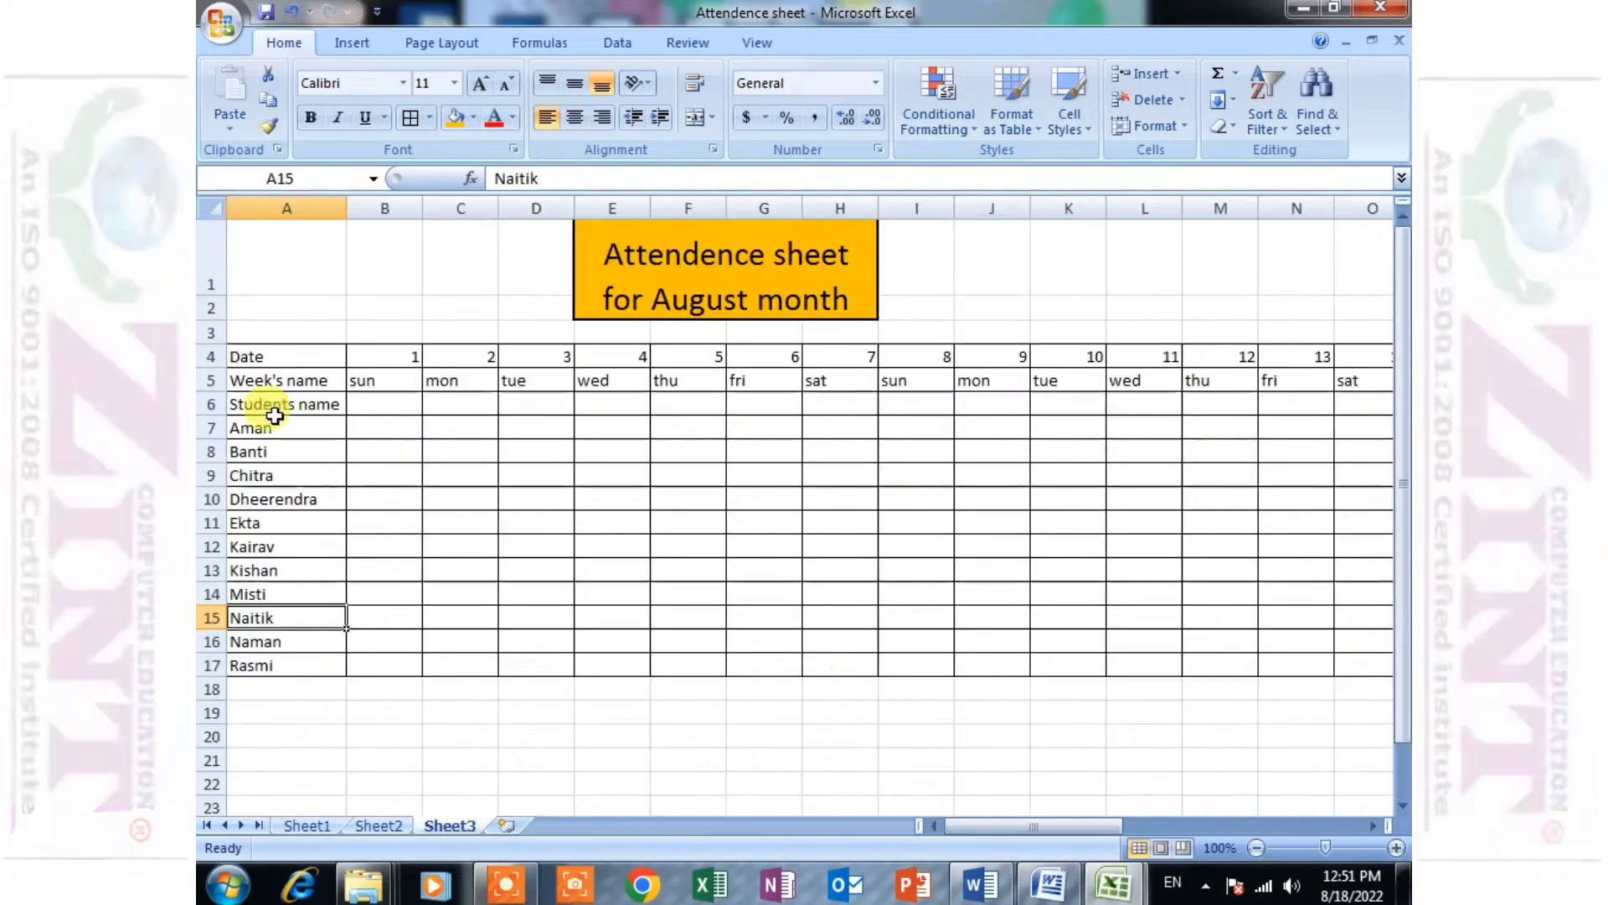
- Insert an entire column before the Date label column and enter "S.no." in A4
{"action": "left_click", "coordinate": [280, 355]}
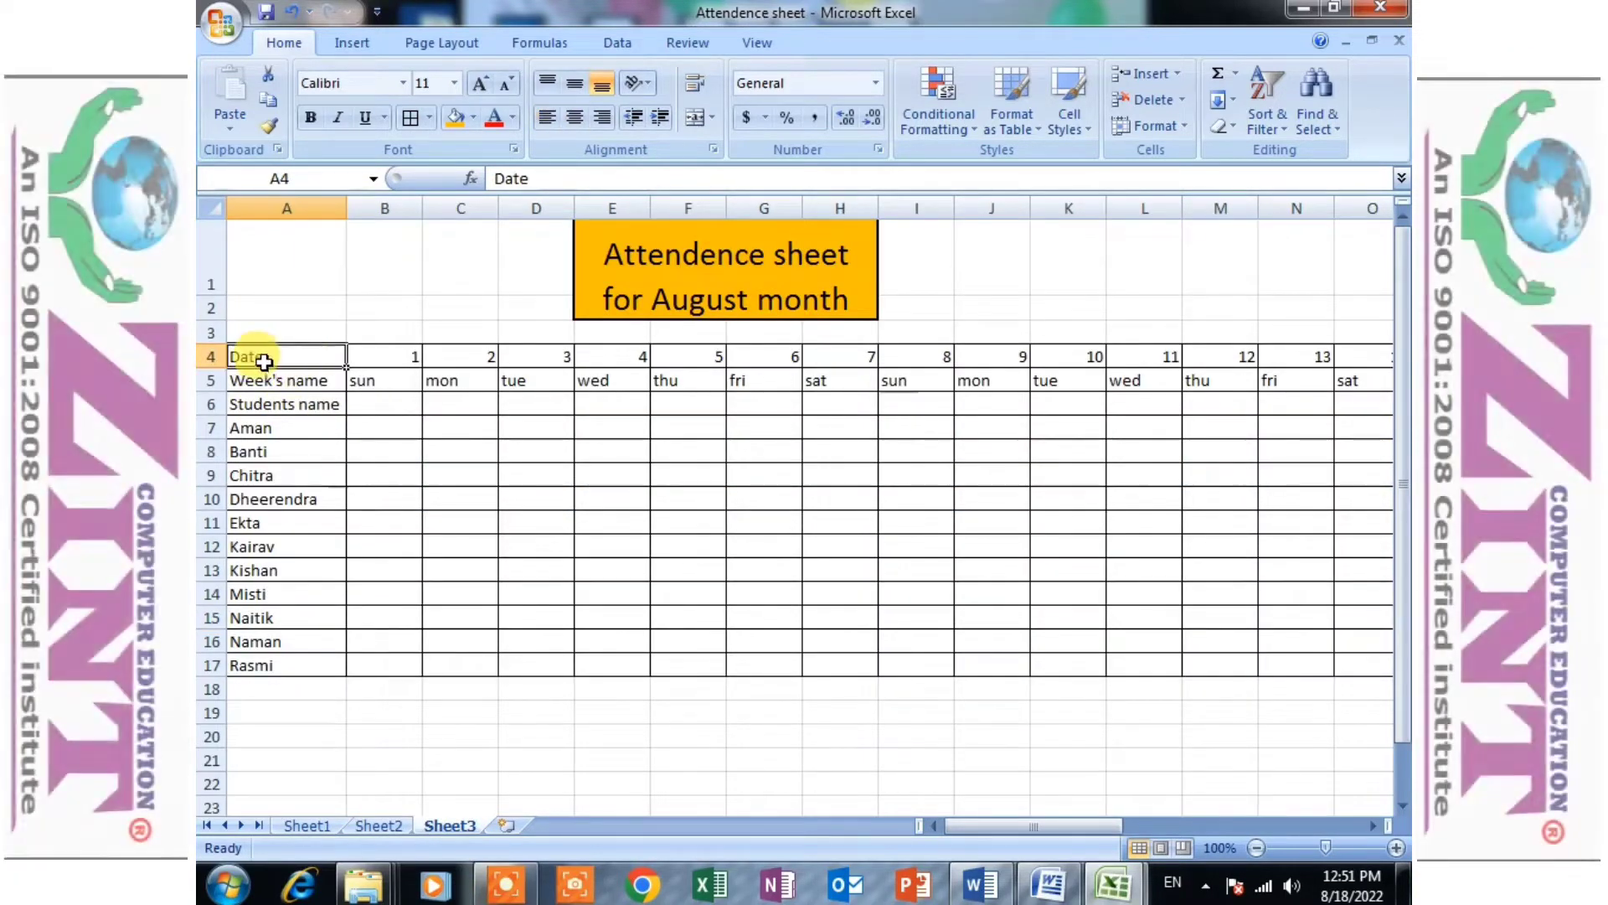
{"action": "key", "text": "ctrl+shift+plus"}
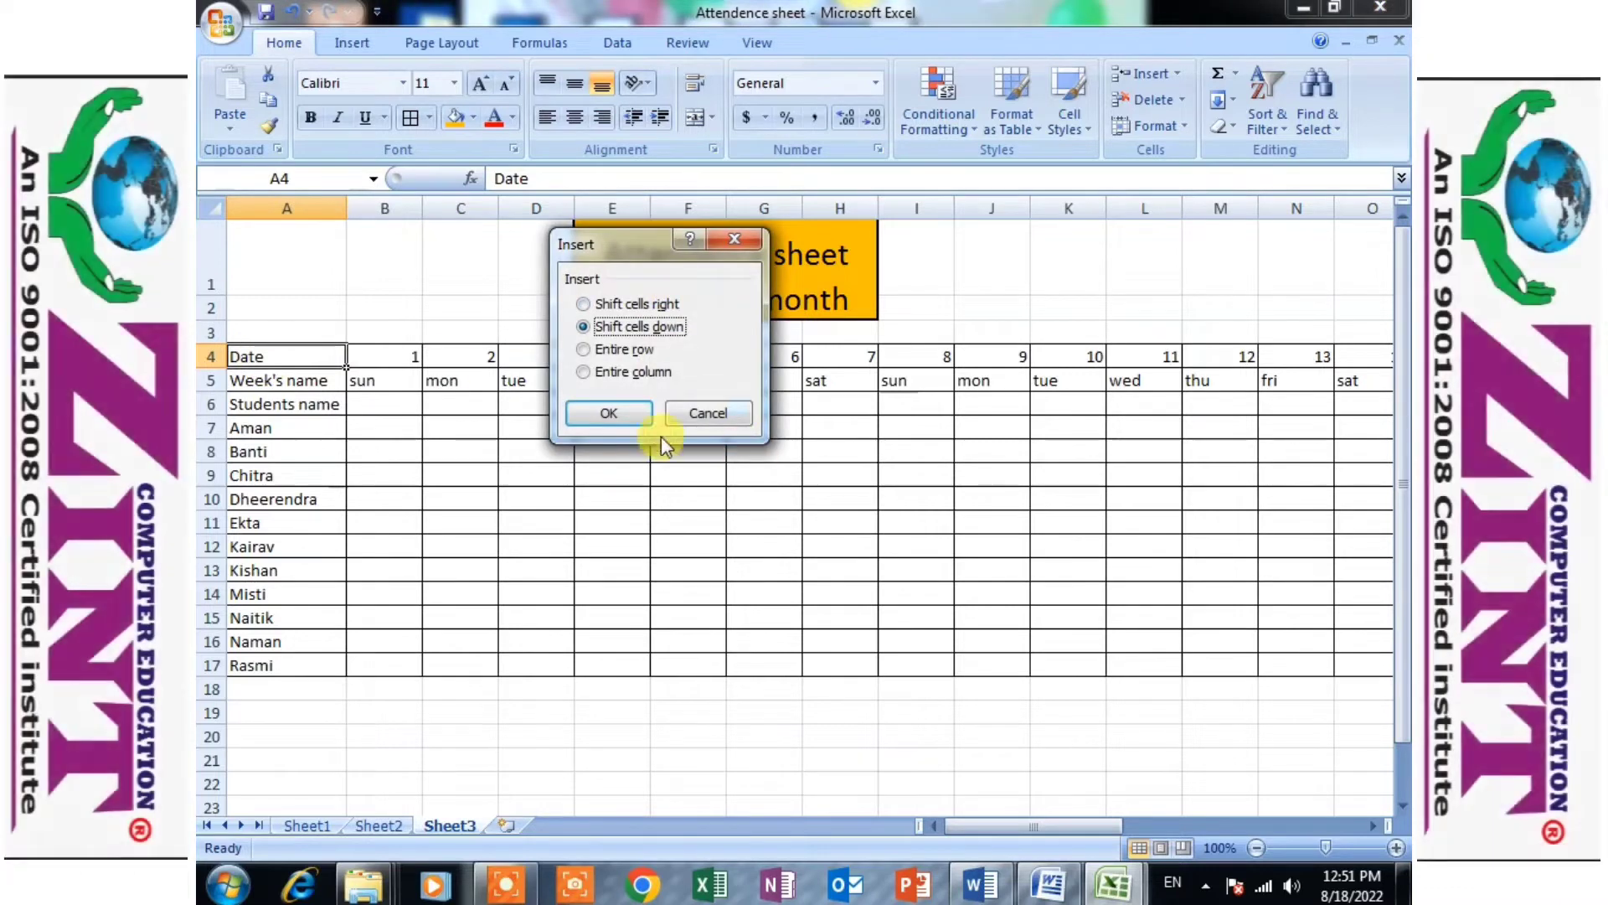
{"action": "left_click", "coordinate": [585, 371]}
{"action": "left_click", "coordinate": [593, 414]}
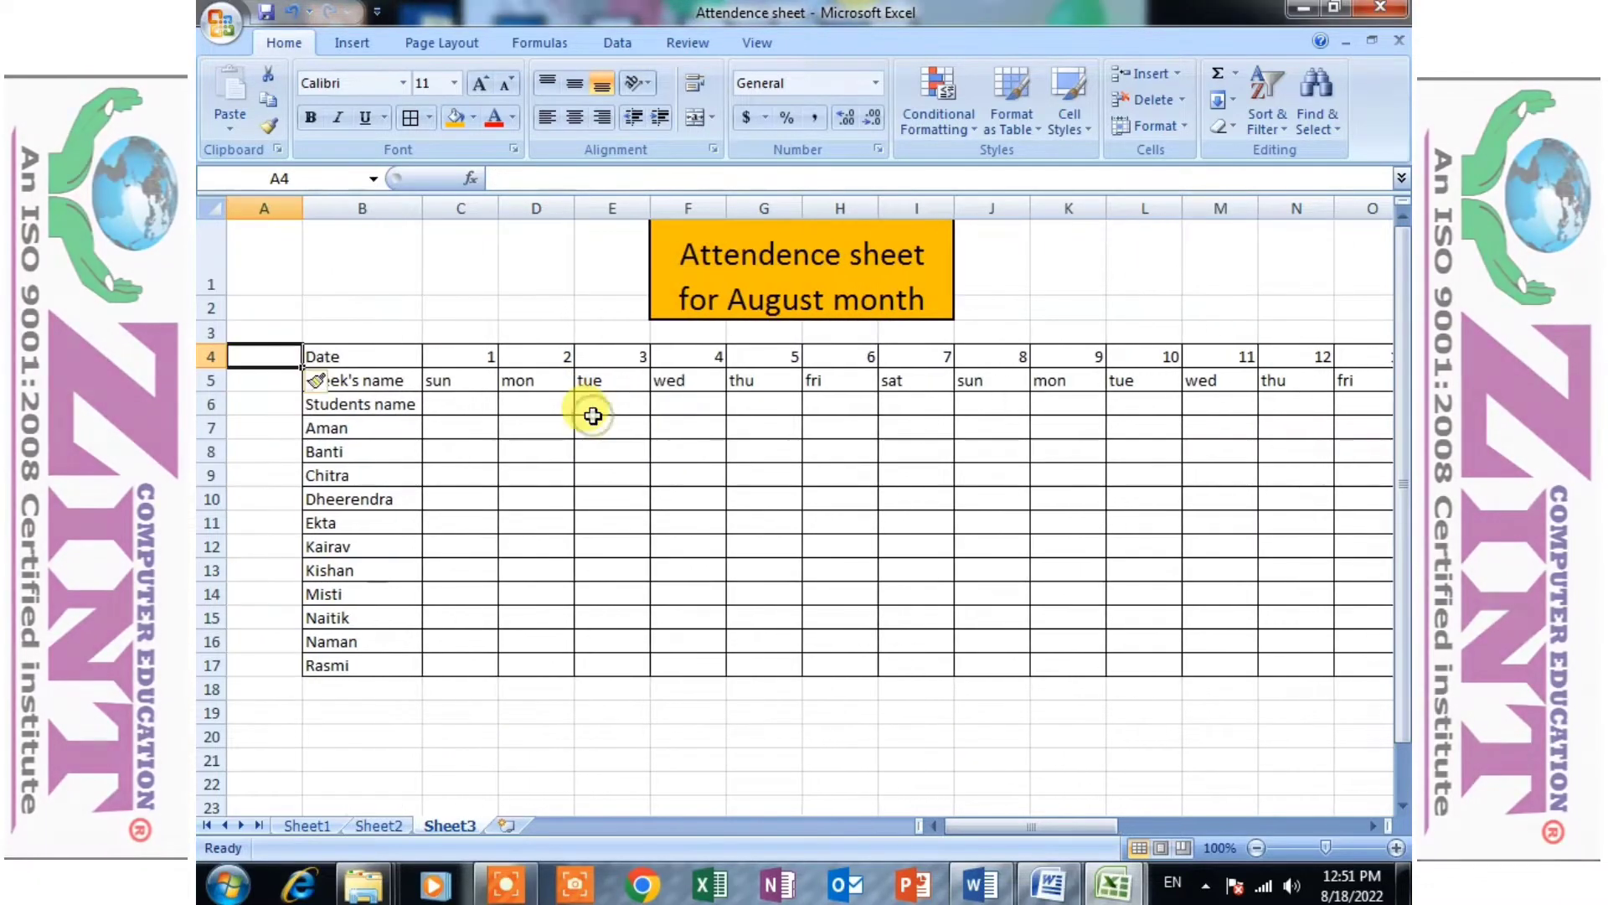
{"action": "type", "text": "S"}
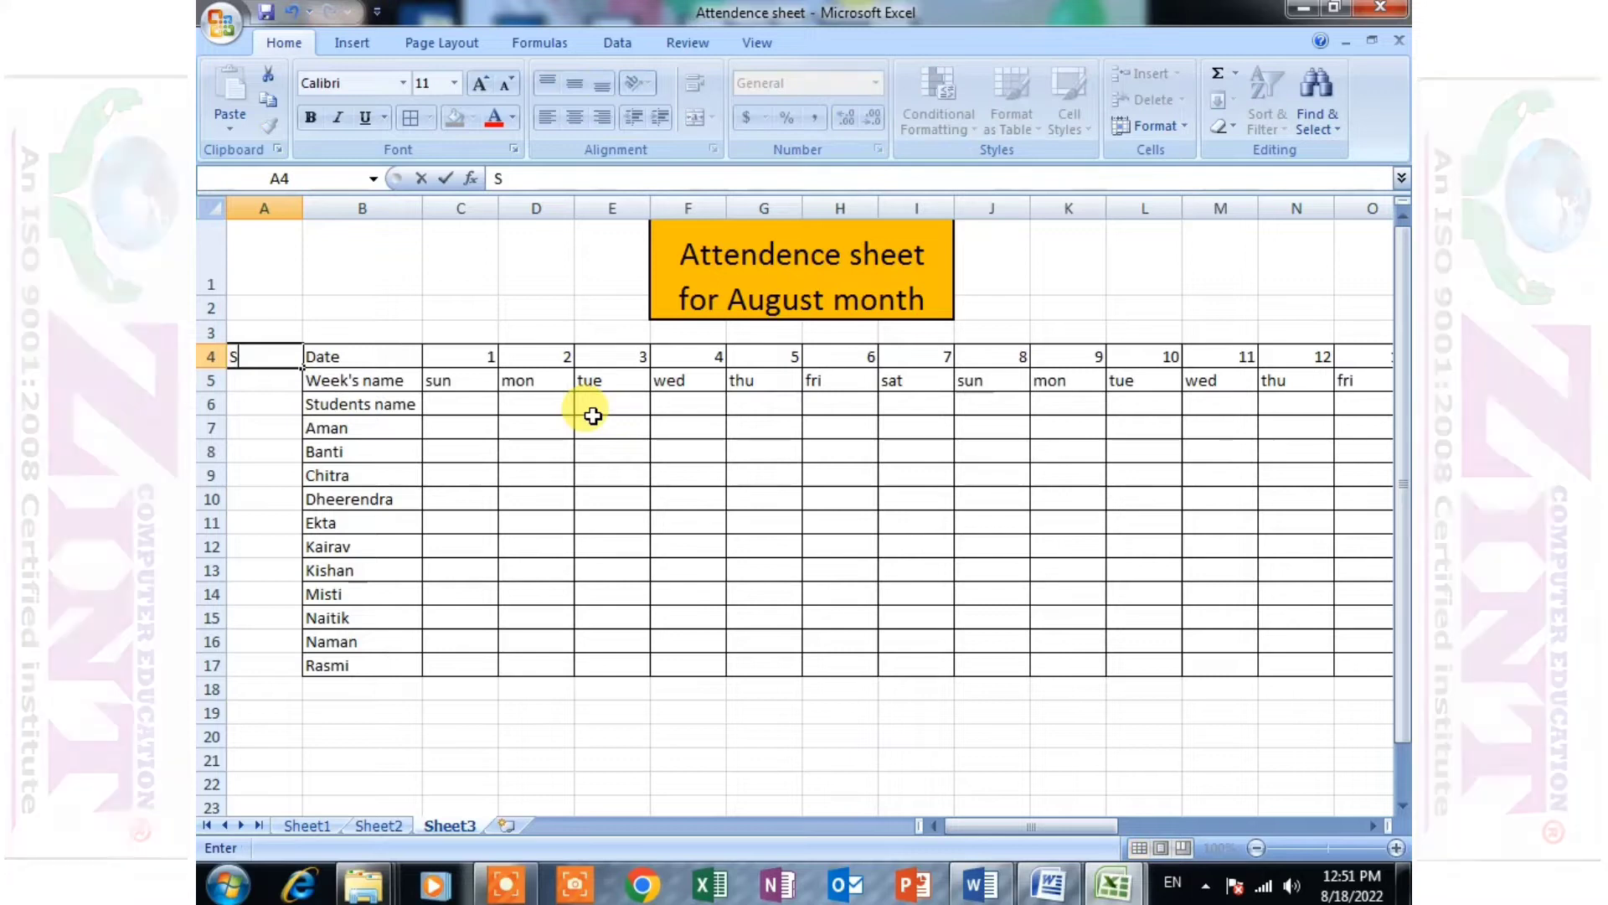
{"action": "type", "text": ".no."}
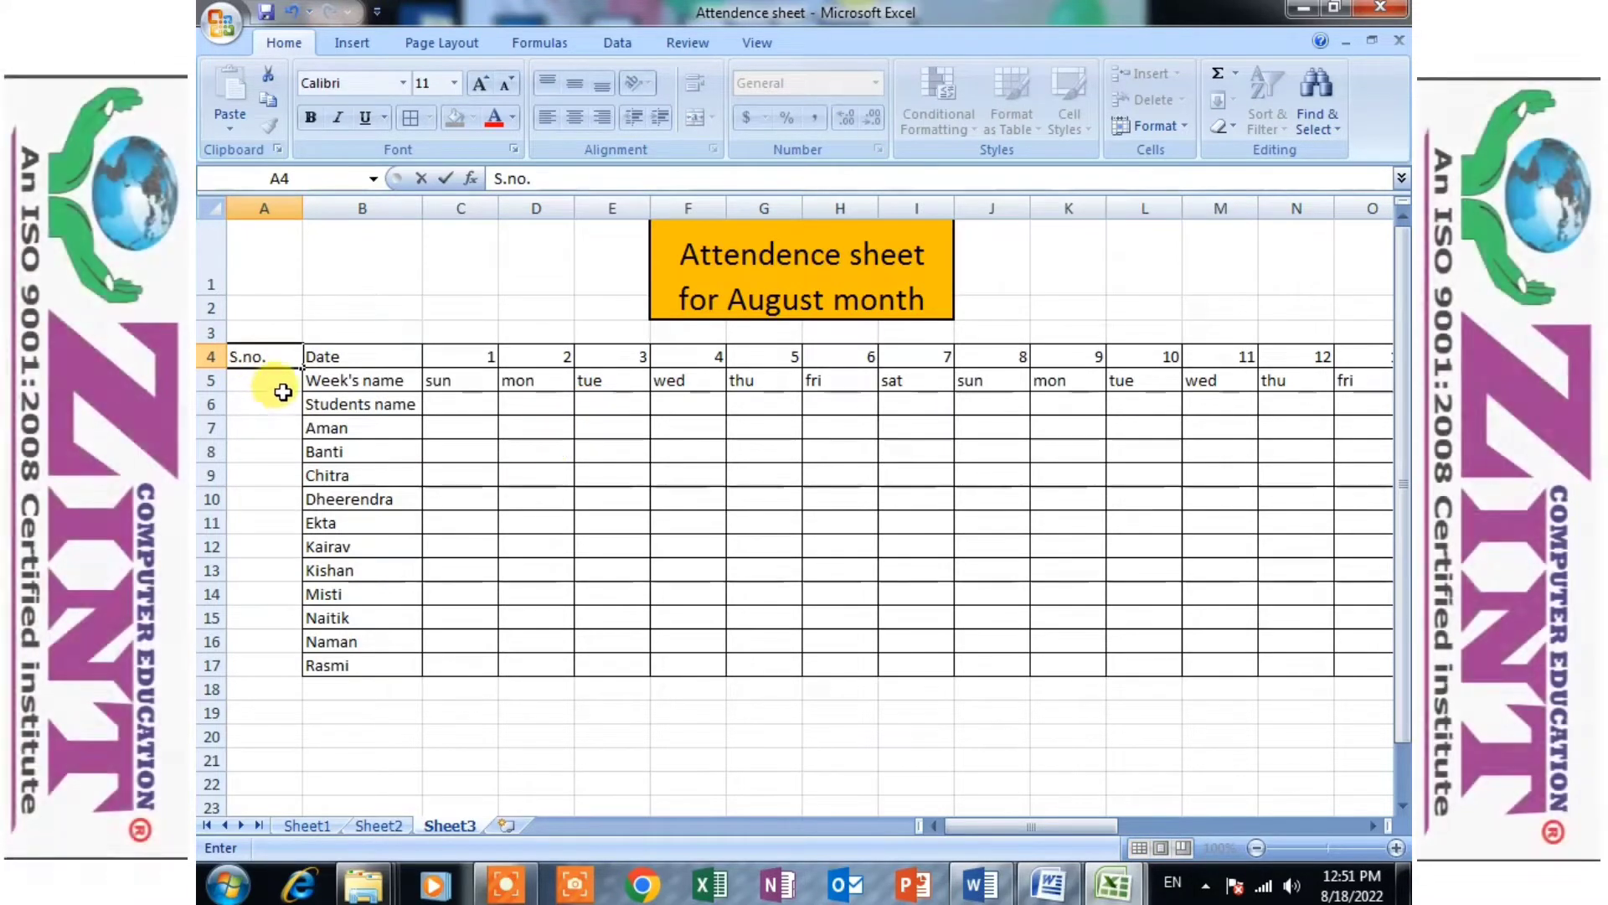
{"action": "left_click", "coordinate": [283, 385]}
- Enter 1 in A7 and fill the serial numbers down to A17 as a series
{"action": "left_click", "coordinate": [273, 428]}
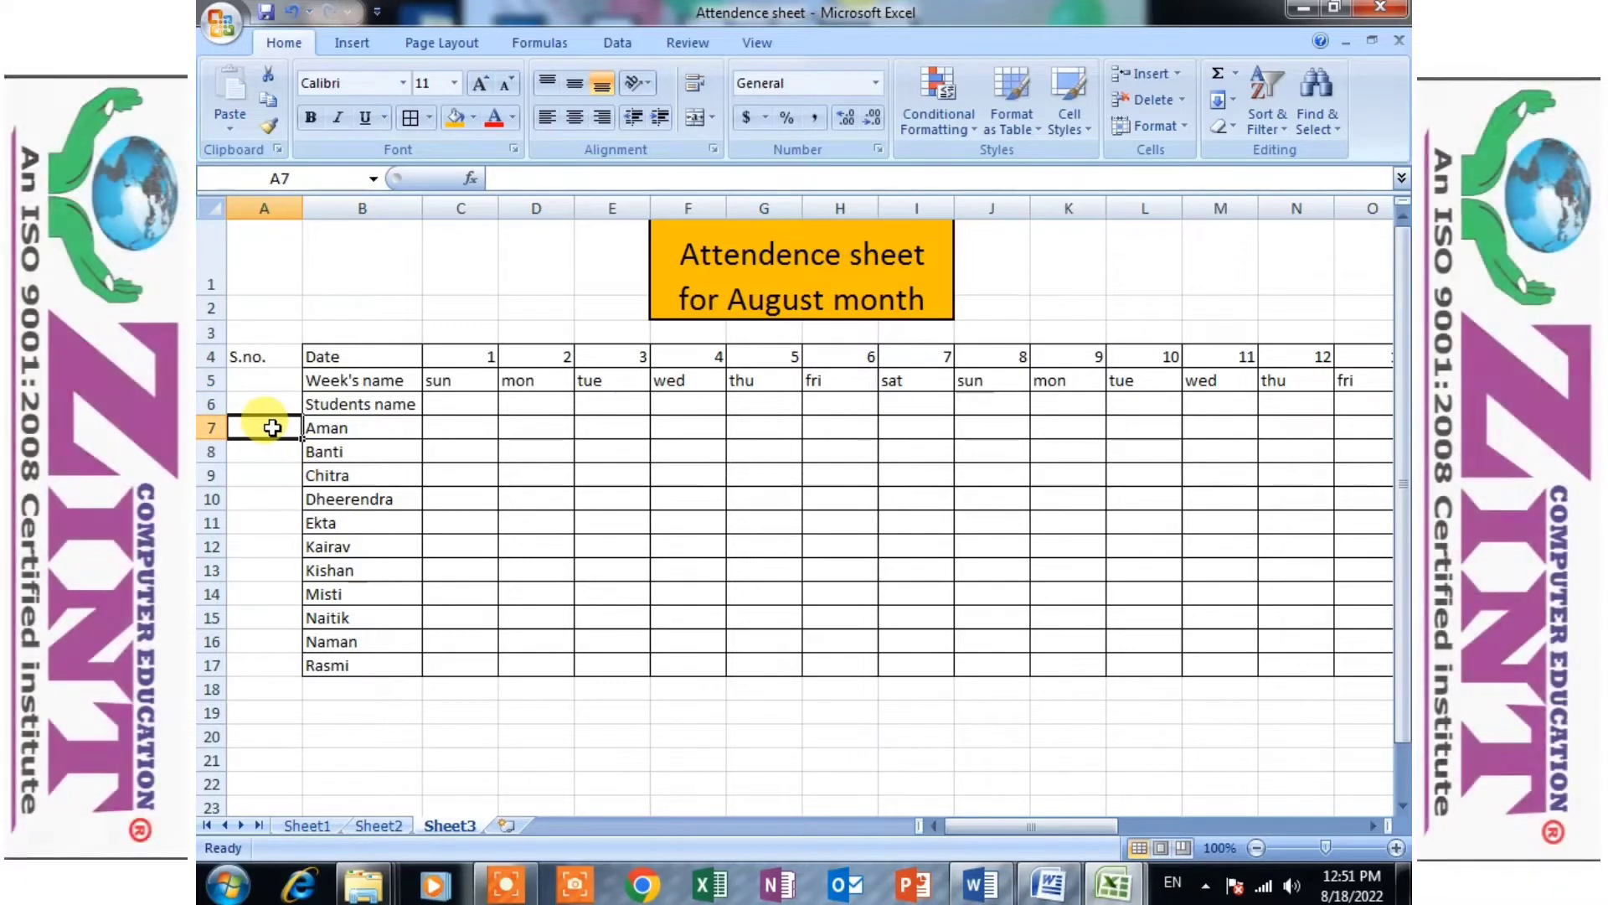
{"action": "type", "text": "1"}
{"action": "left_click", "coordinate": [269, 549]}
{"action": "left_click", "coordinate": [285, 431]}
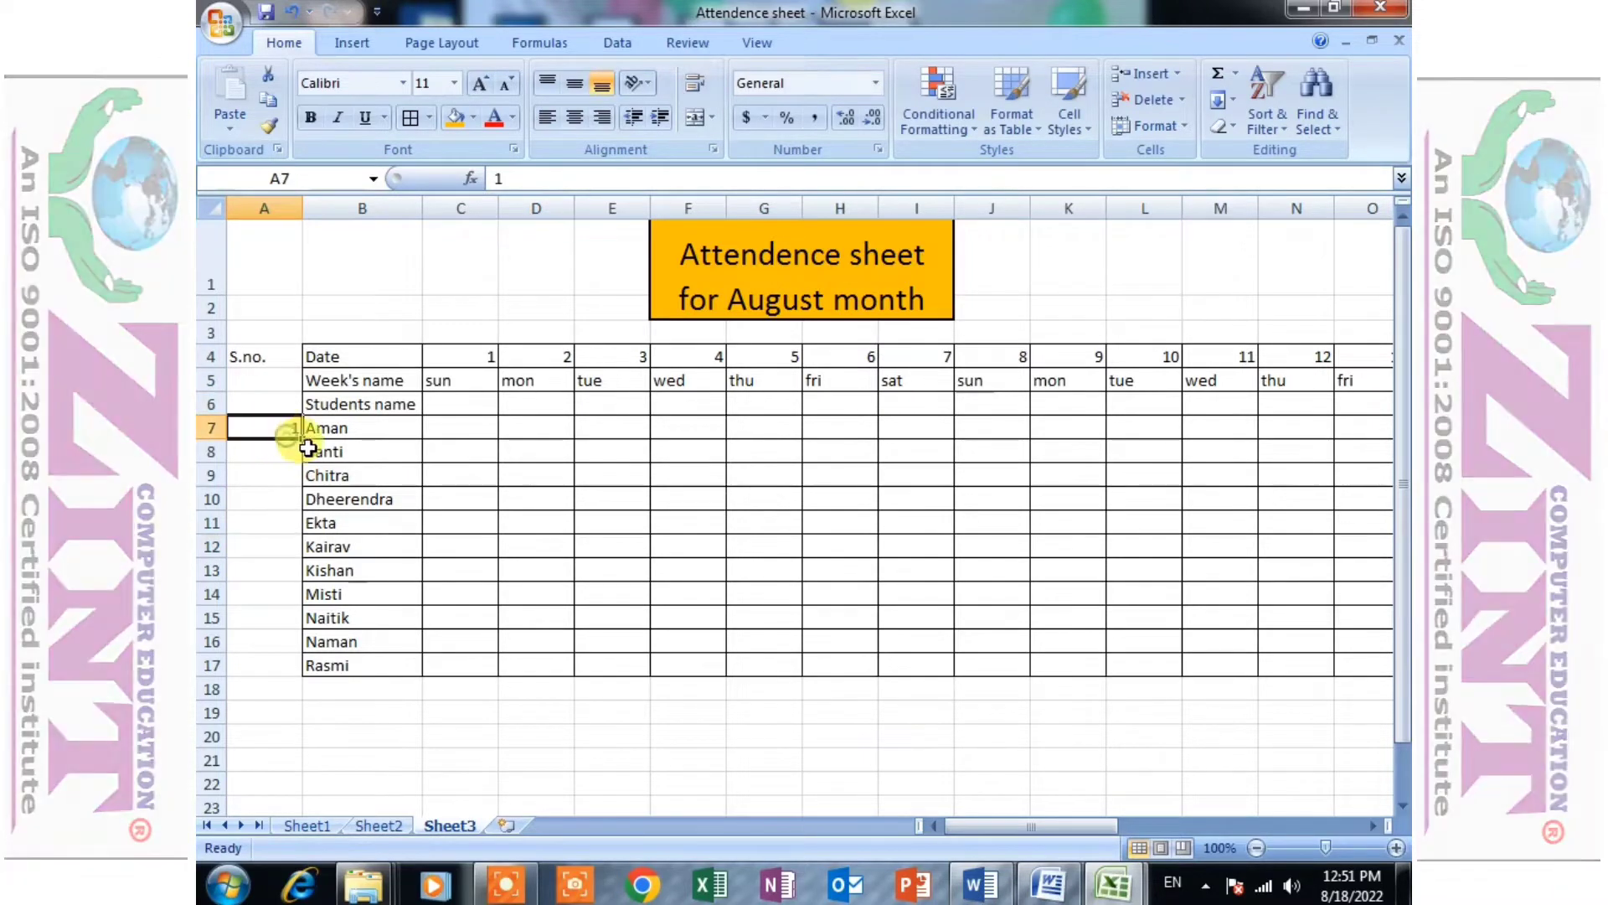
{"action": "double_click", "coordinate": [301, 439]}
{"action": "left_click", "coordinate": [323, 693]}
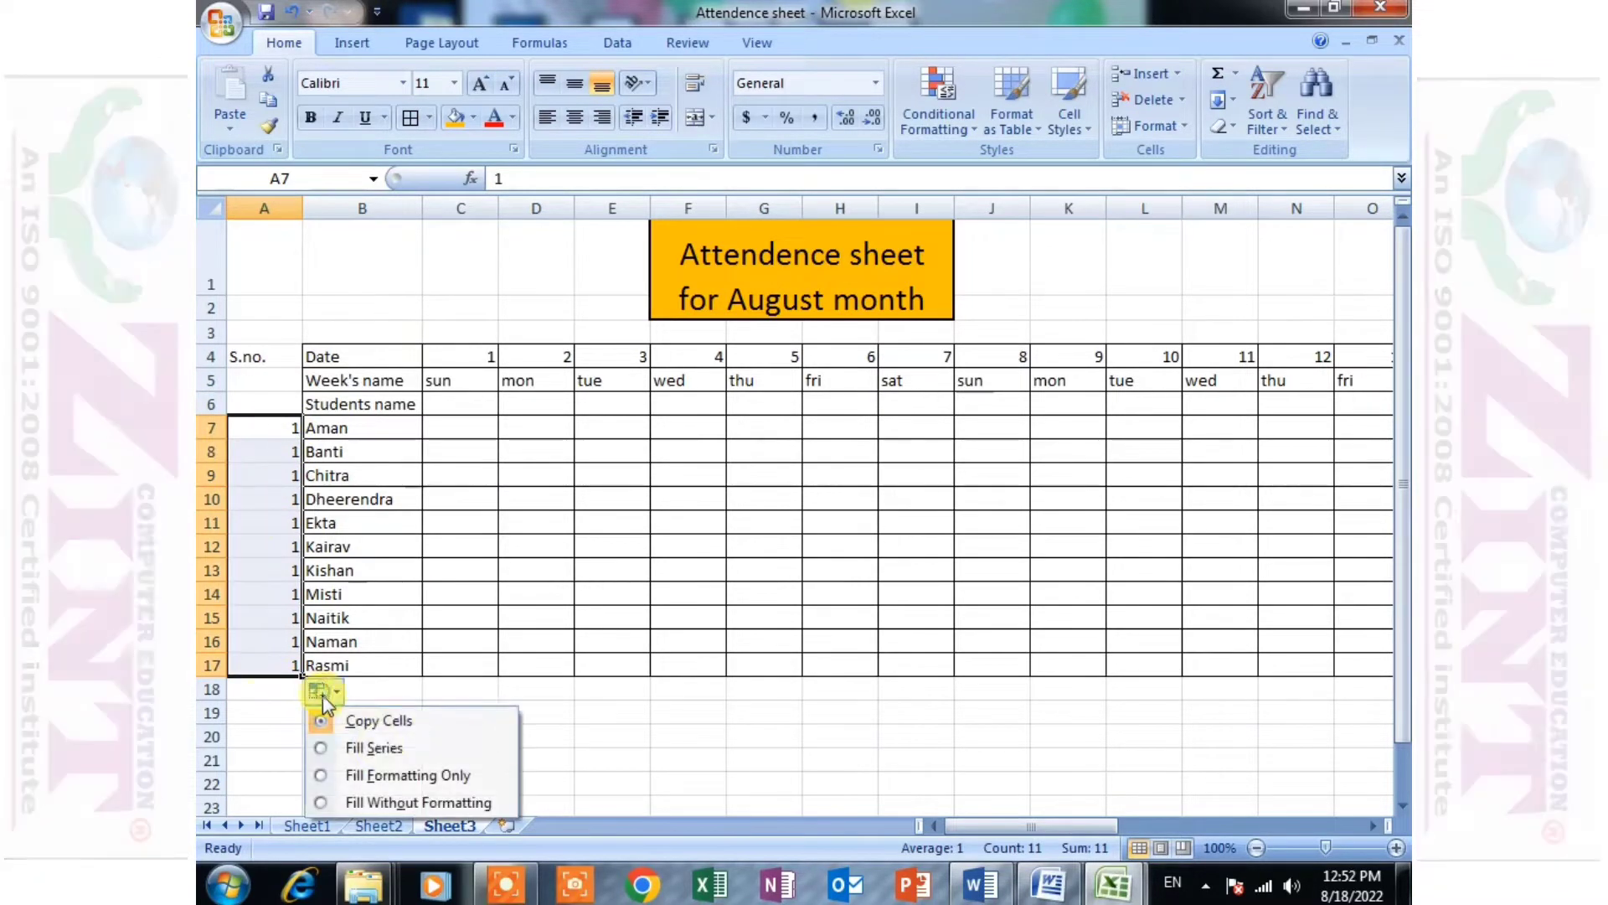
{"action": "left_click", "coordinate": [369, 747]}
{"action": "left_click", "coordinate": [351, 546]}
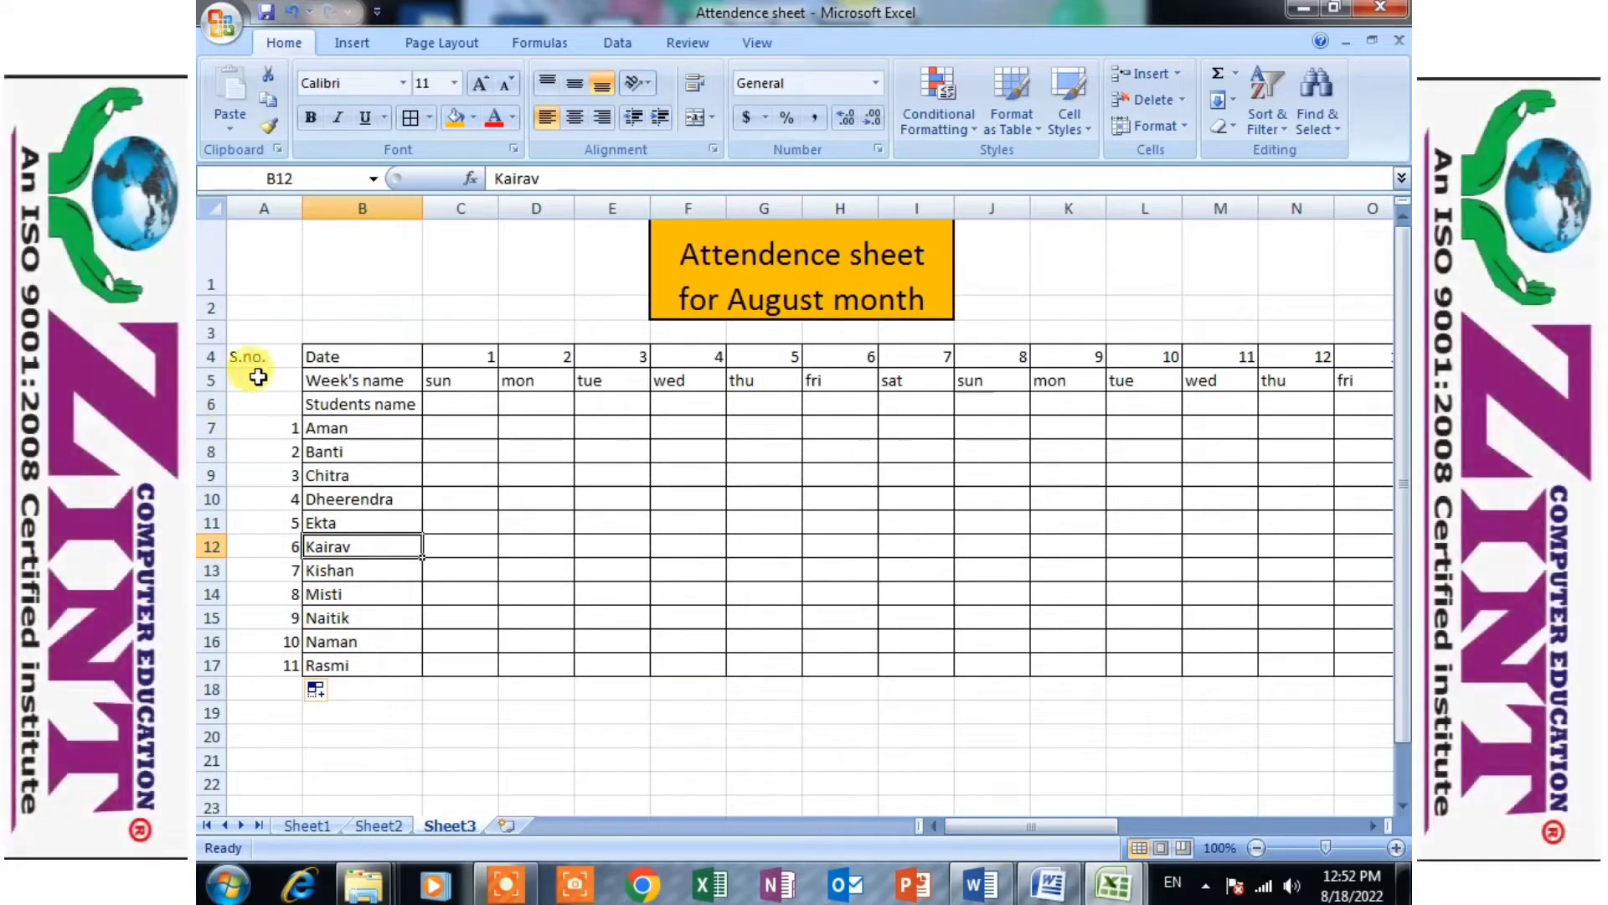
- Apply all borders to the serial number column A4:A17 and make the labels and names in A4:B17 bold
{"action": "left_click_drag", "start_coordinate": [256, 357], "coordinate": [287, 657]}
{"action": "left_click", "coordinate": [397, 506]}
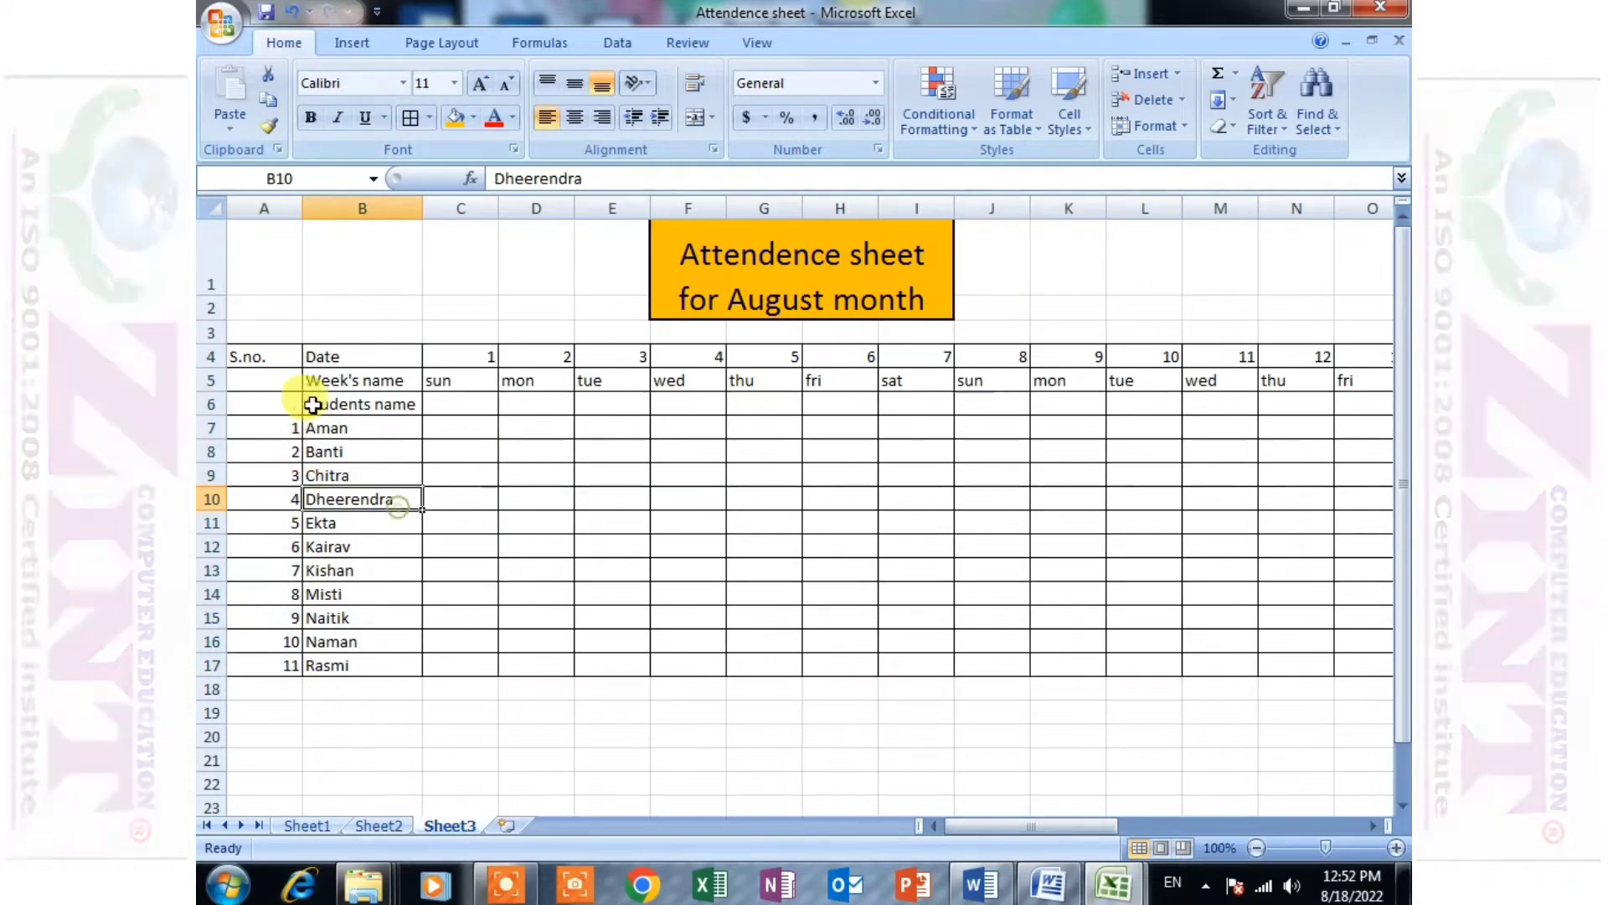
{"action": "left_click_drag", "start_coordinate": [323, 359], "coordinate": [355, 455]}
{"action": "left_click_drag", "start_coordinate": [269, 359], "coordinate": [278, 666]}
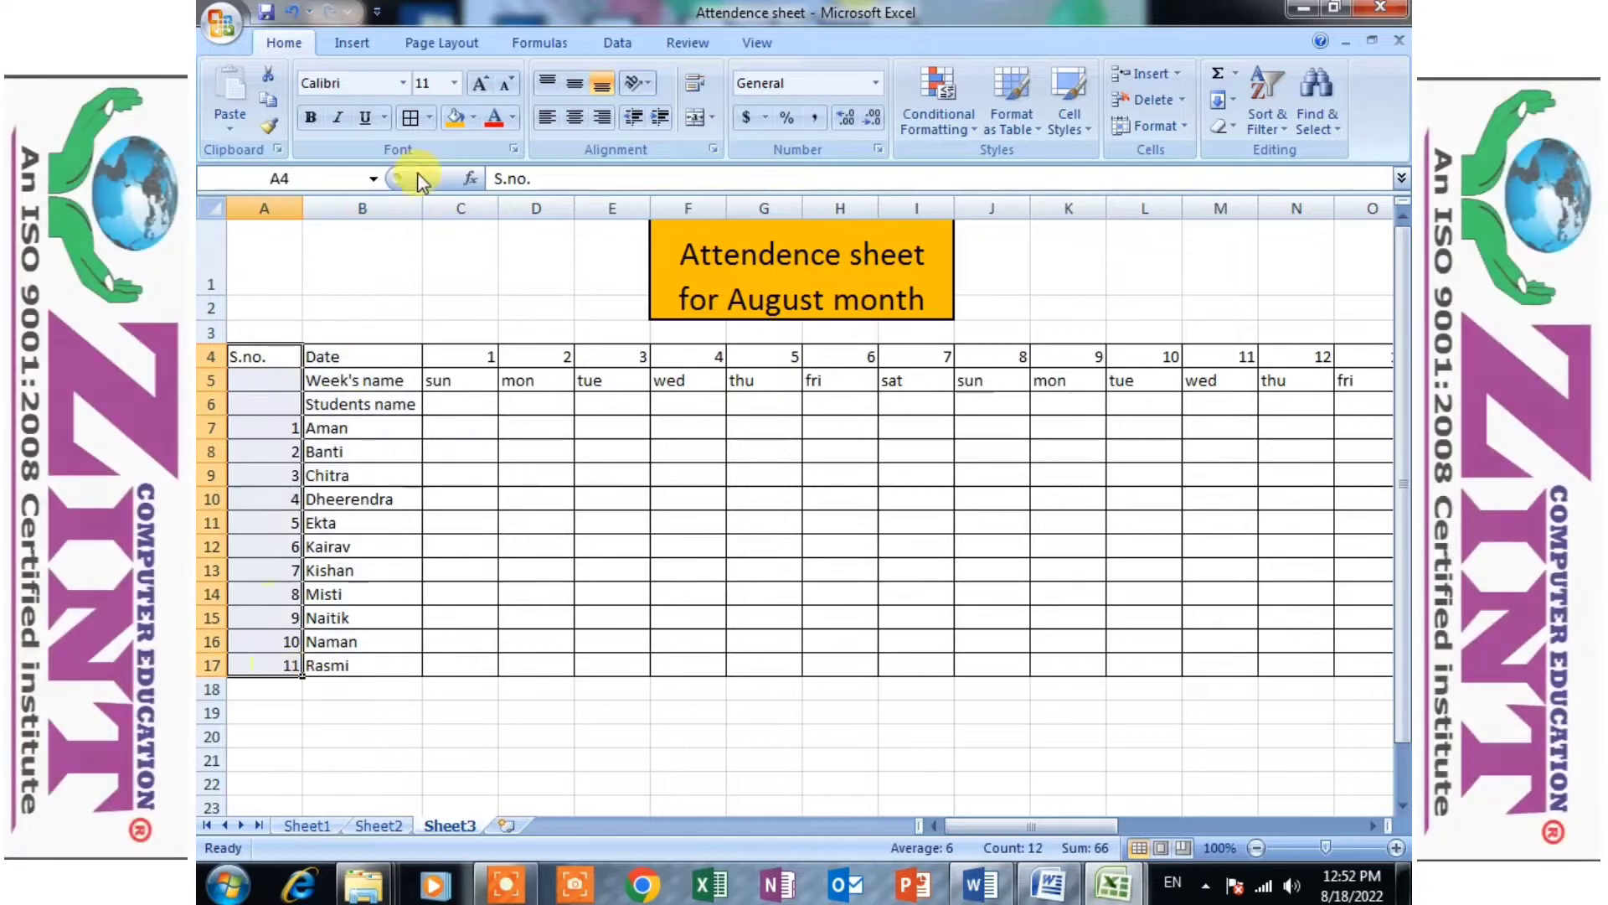
{"action": "left_click", "coordinate": [311, 117]}
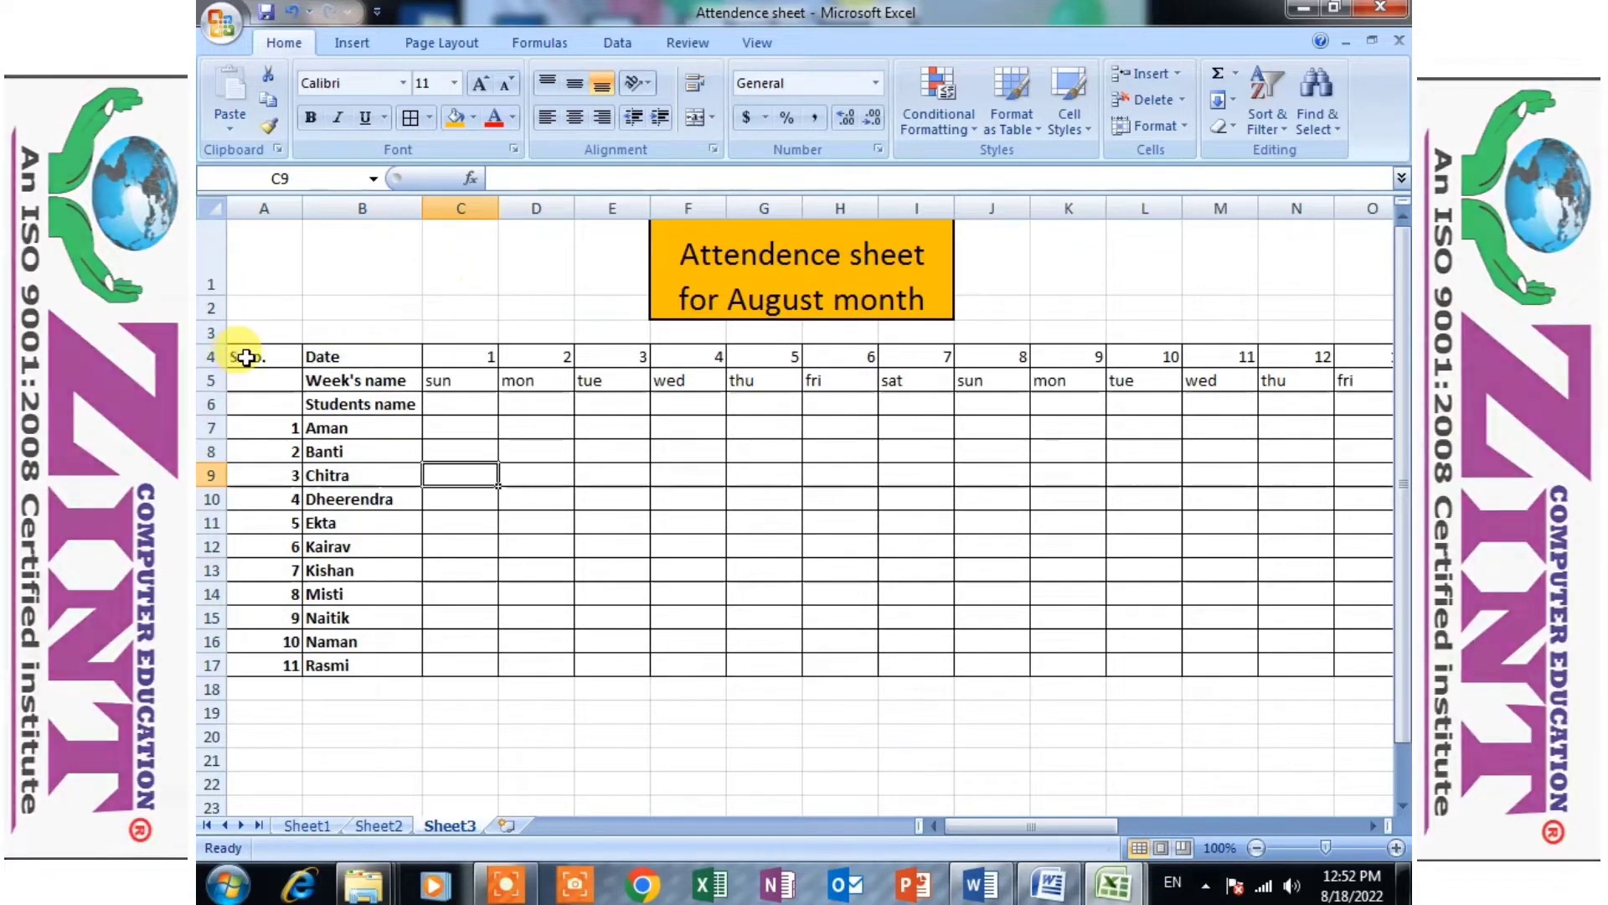
- Fill the Date row from A4 to AG4 with a medium tan theme color
{"action": "left_click_drag", "start_coordinate": [245, 357], "coordinate": [1235, 349]}
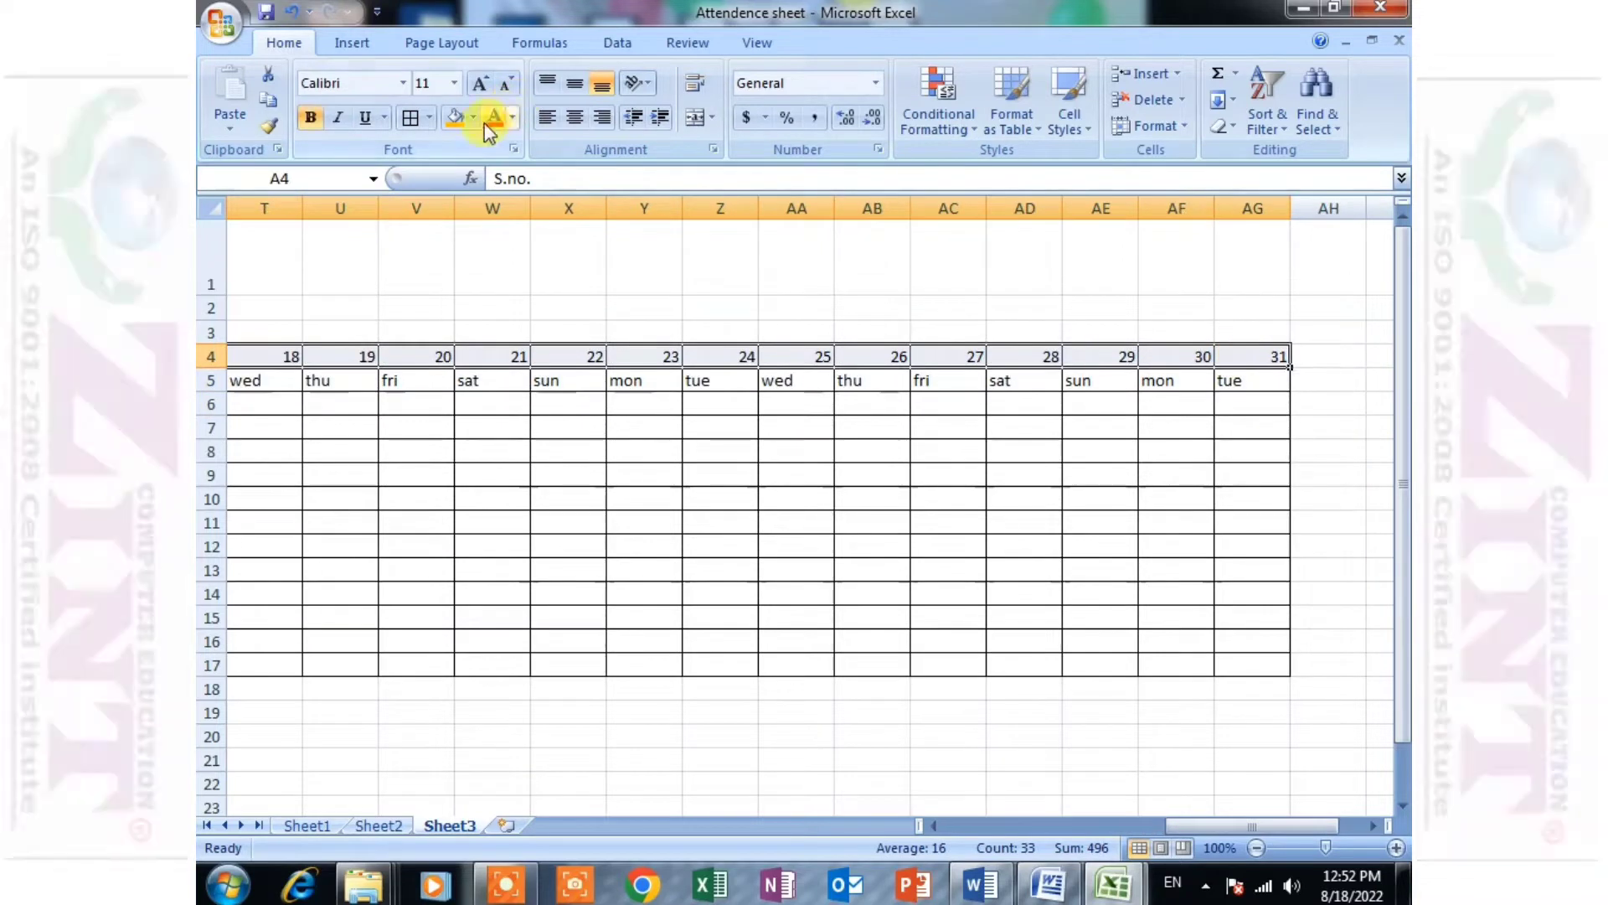
{"action": "left_click", "coordinate": [473, 117]}
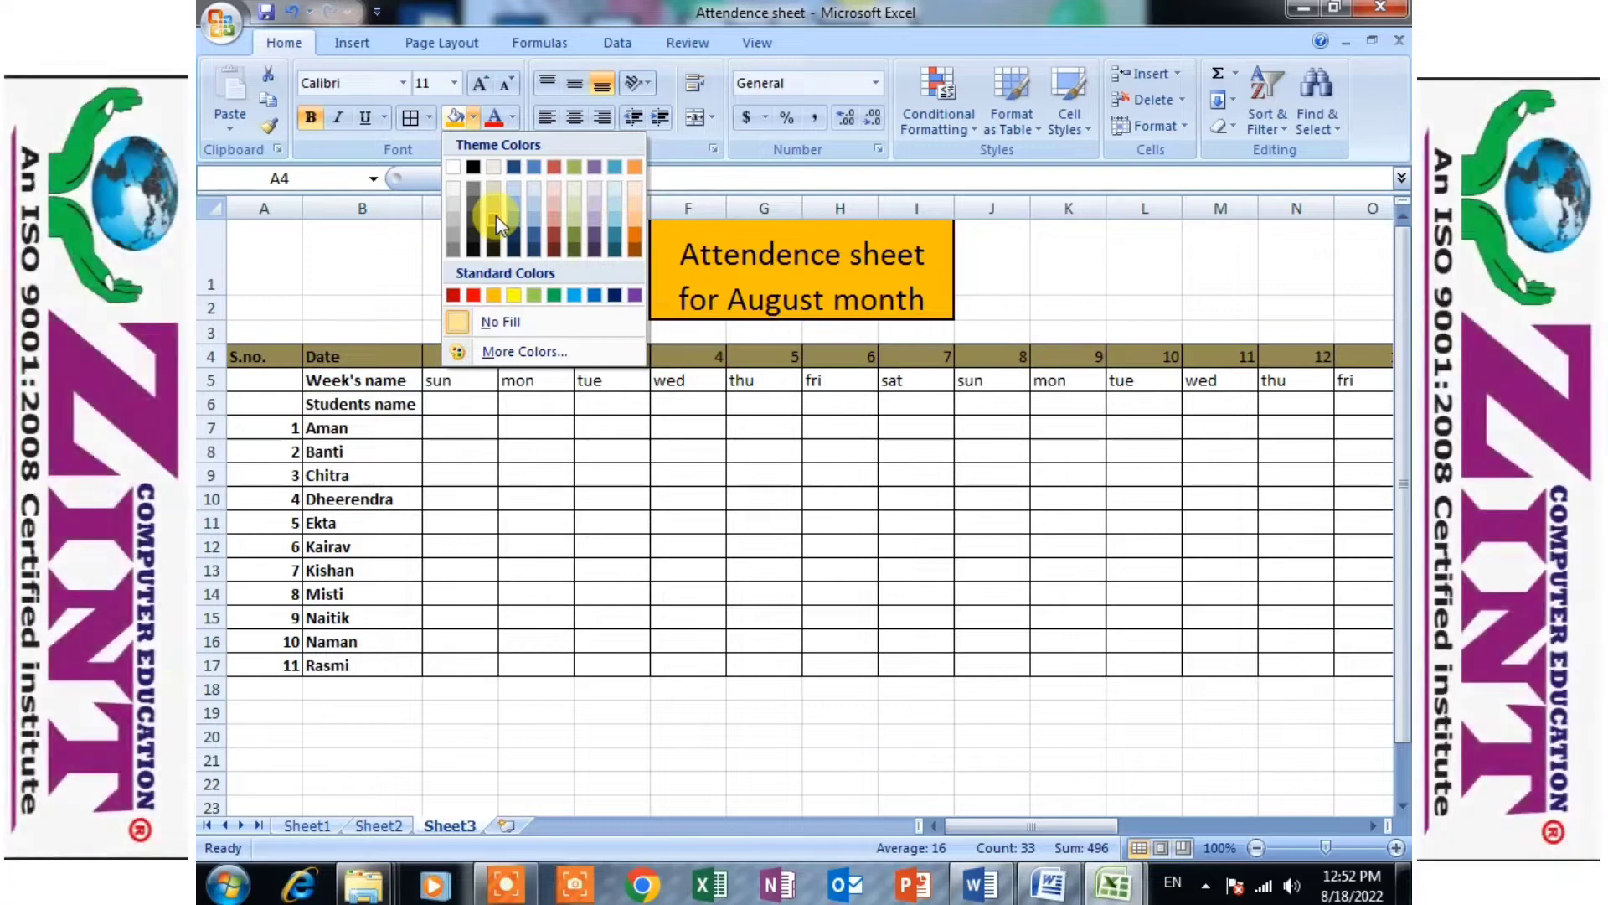
{"action": "left_click", "coordinate": [494, 208]}
{"action": "left_click", "coordinate": [460, 381]}
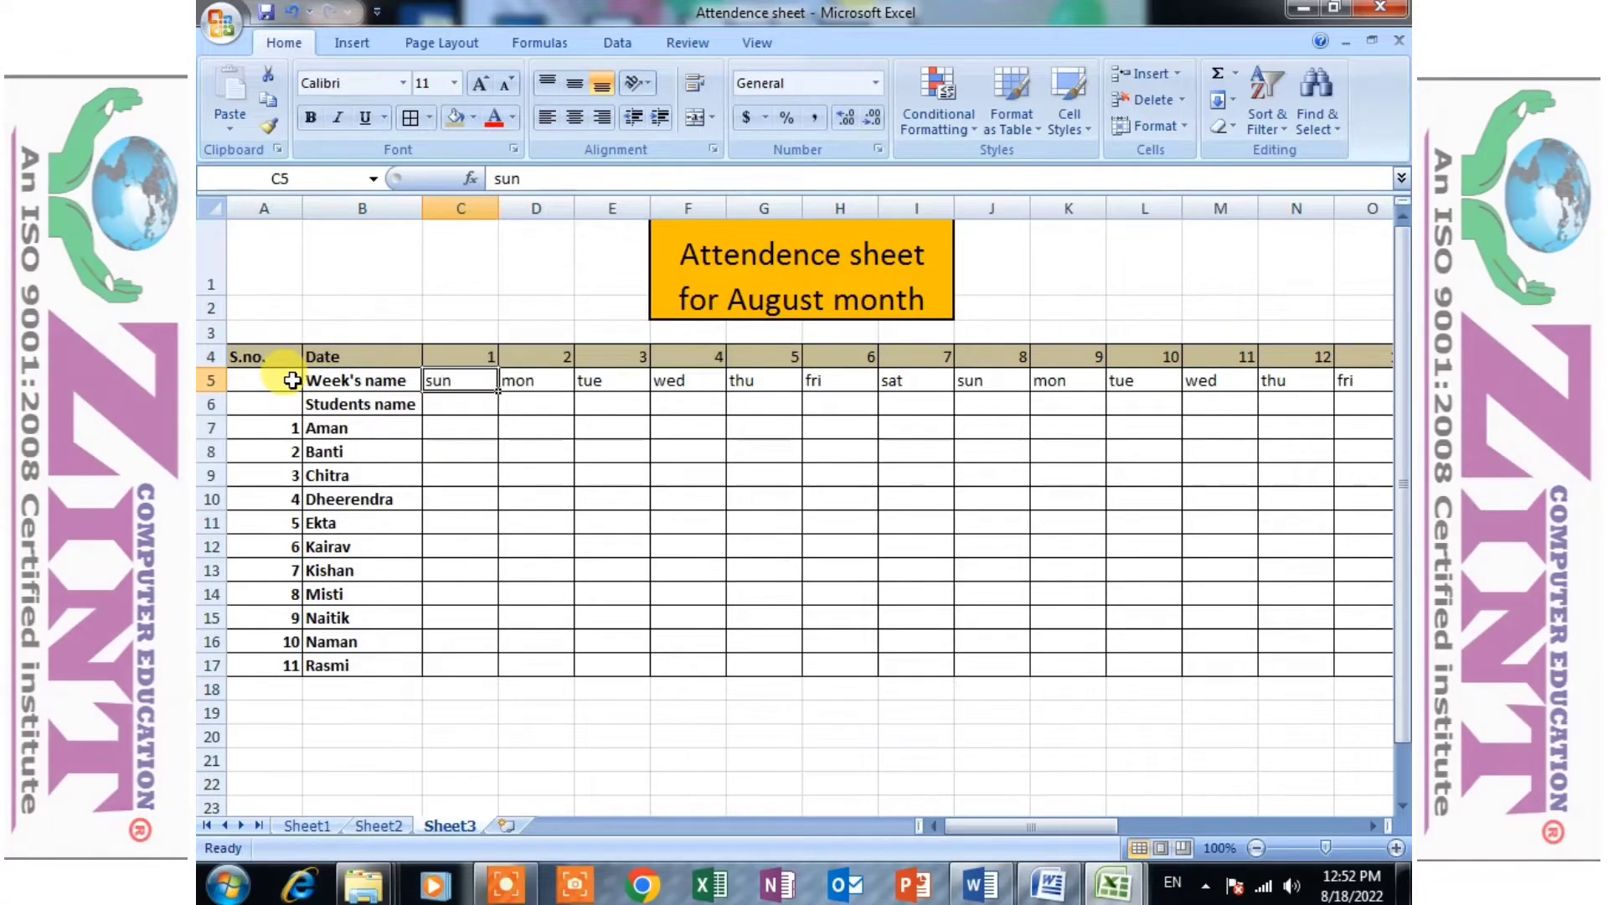
- Fill the Week's name row from A5 to AF5 with the same tan color as the Date row
{"action": "left_click_drag", "start_coordinate": [291, 381], "coordinate": [1240, 381]}
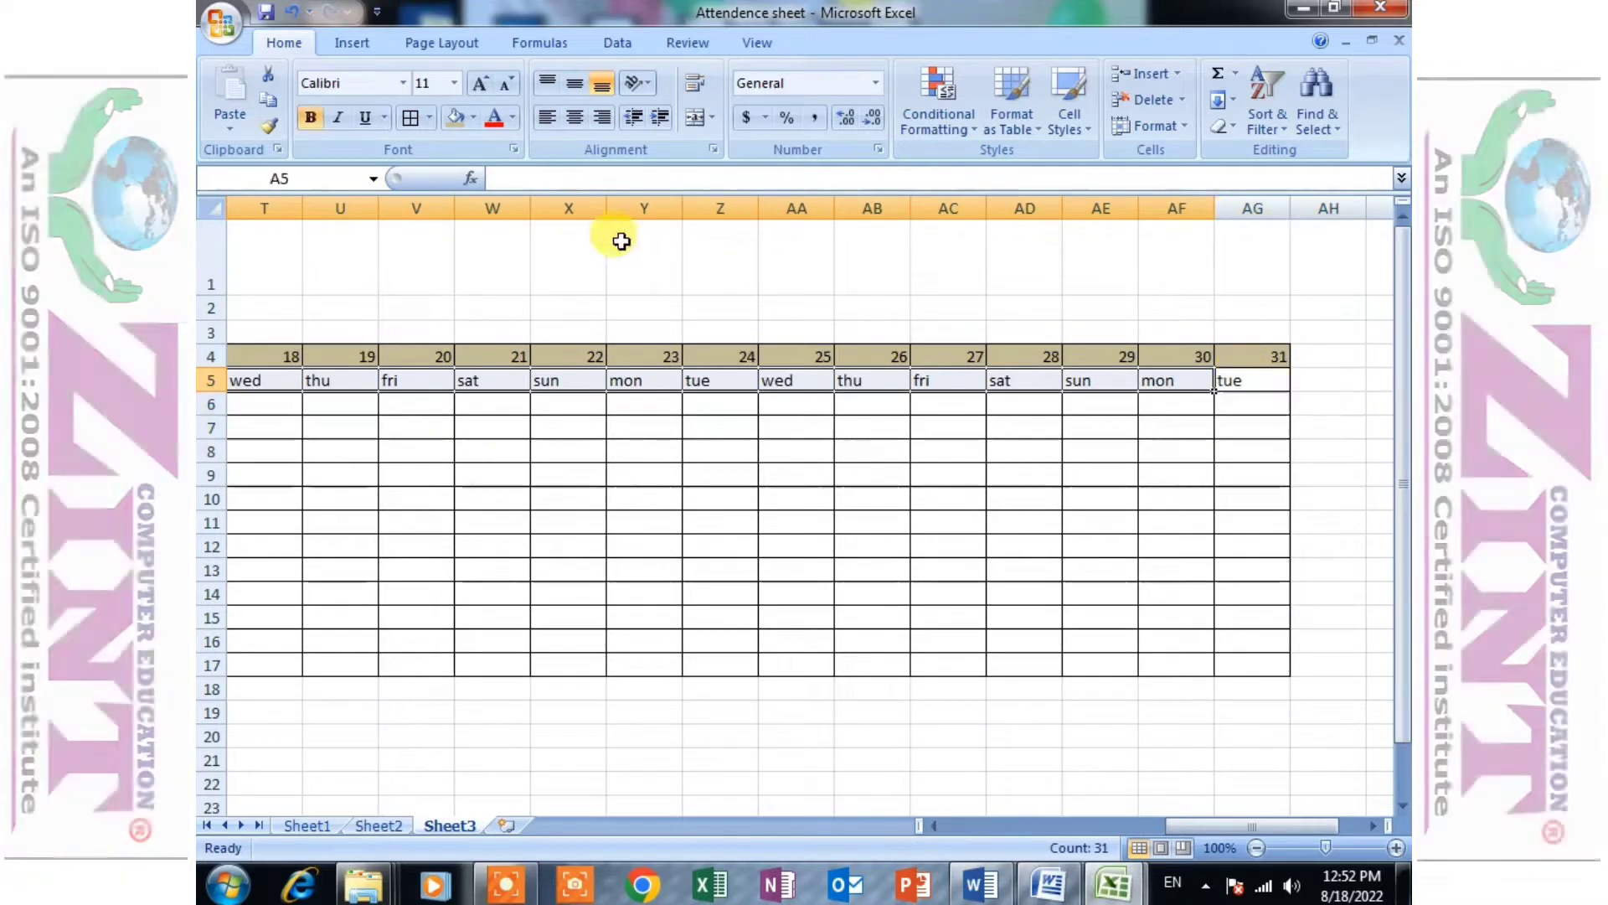
{"action": "left_click", "coordinate": [473, 118]}
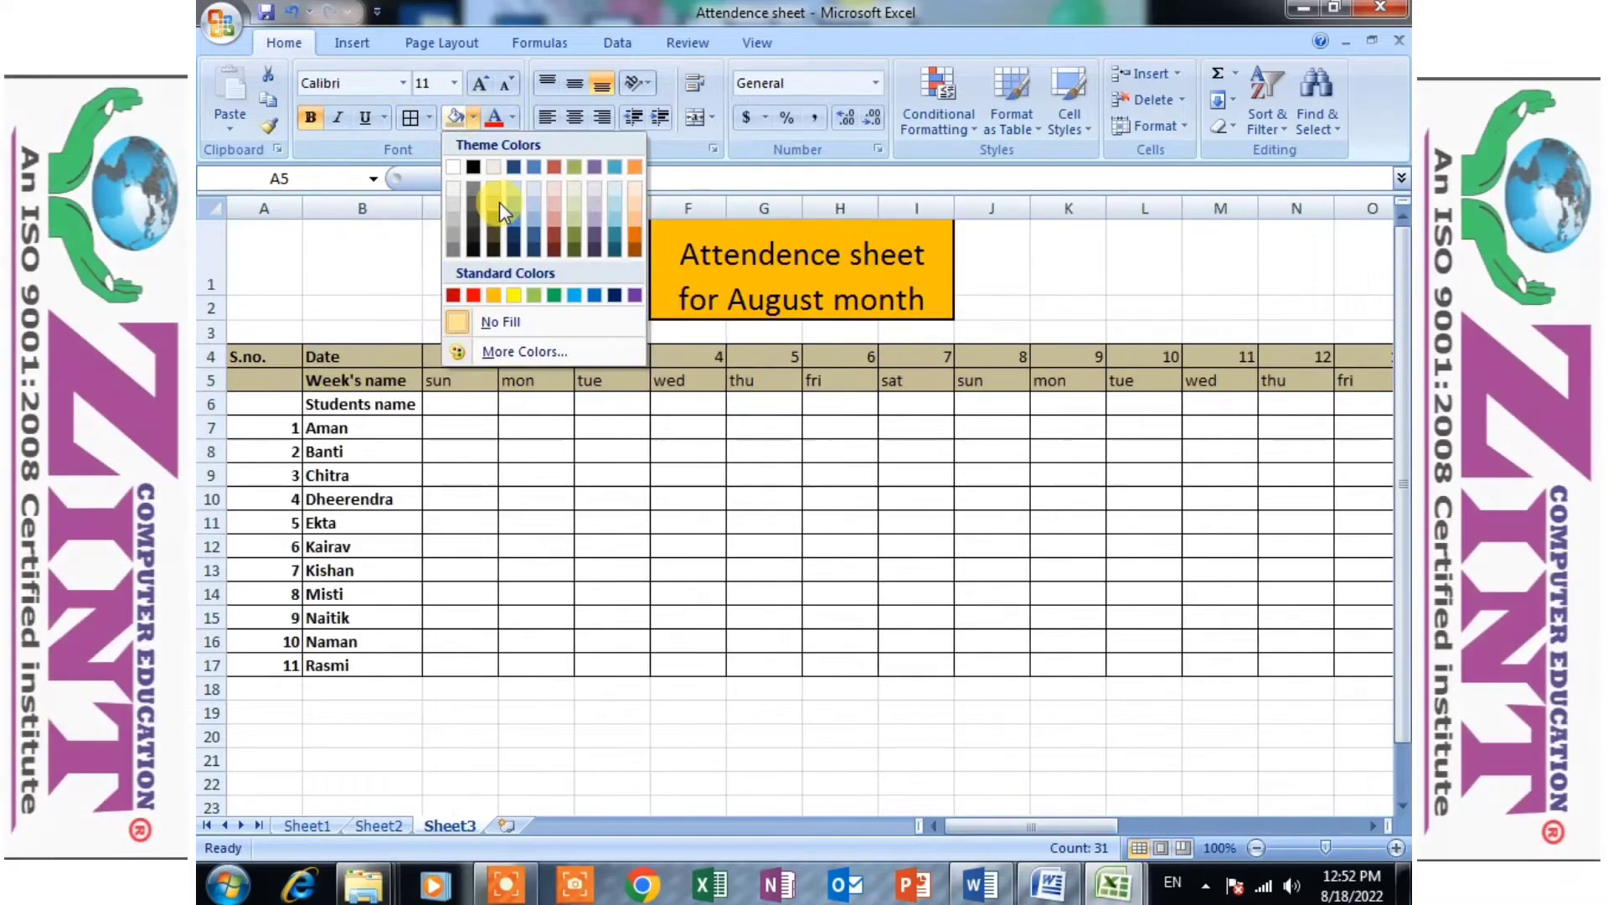
{"action": "left_click", "coordinate": [493, 203]}
{"action": "left_click", "coordinate": [409, 449]}
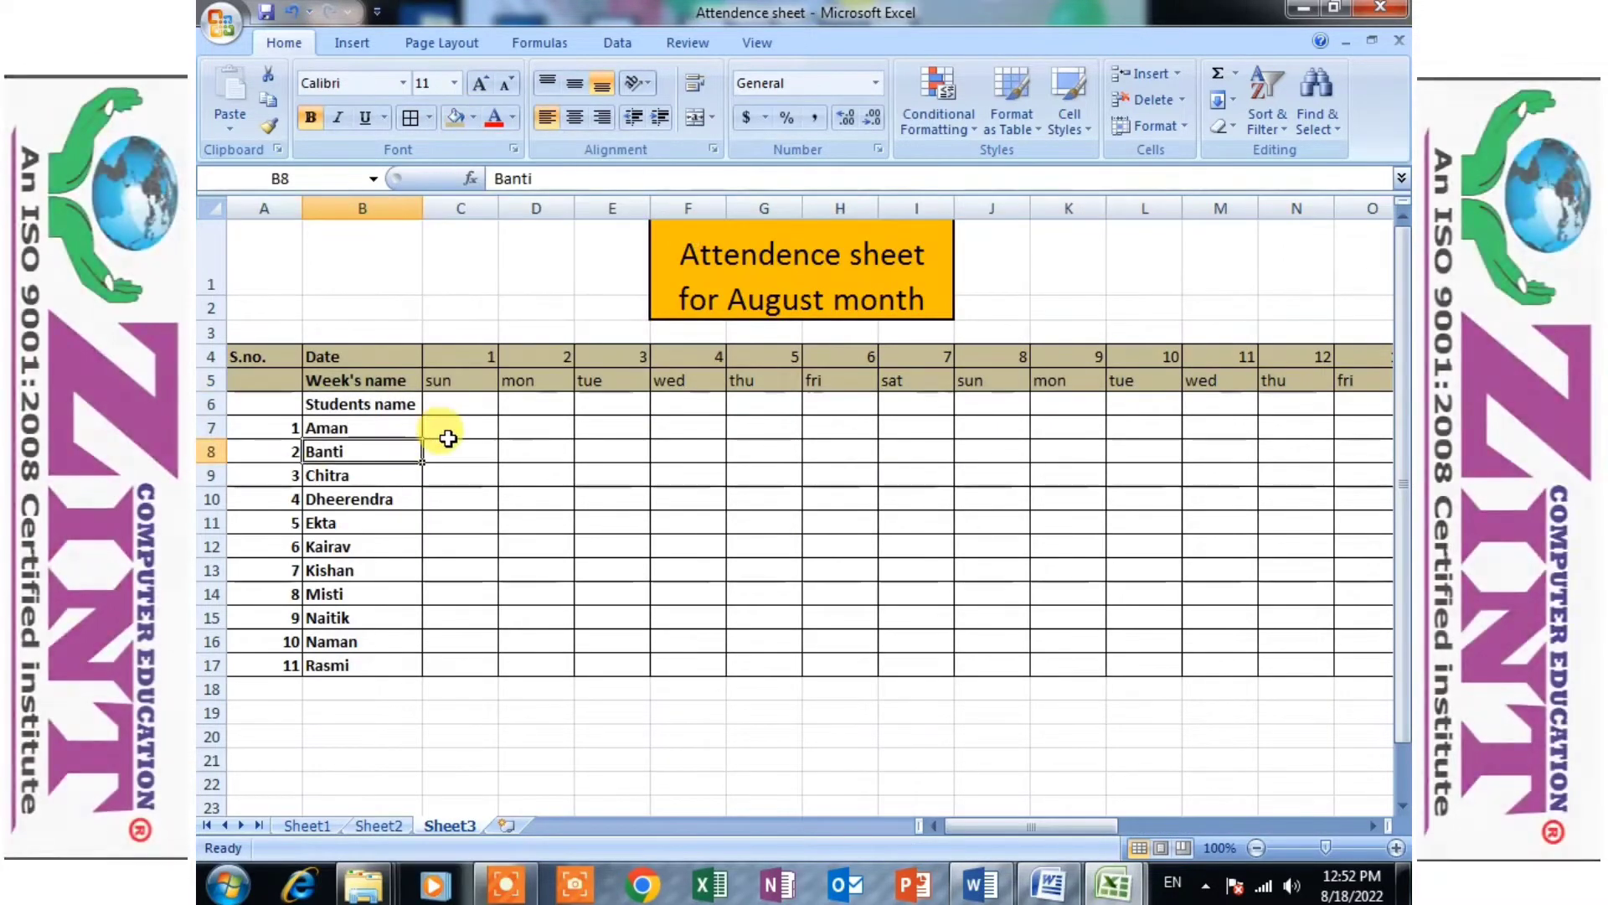
{"action": "left_click", "coordinate": [446, 432]}
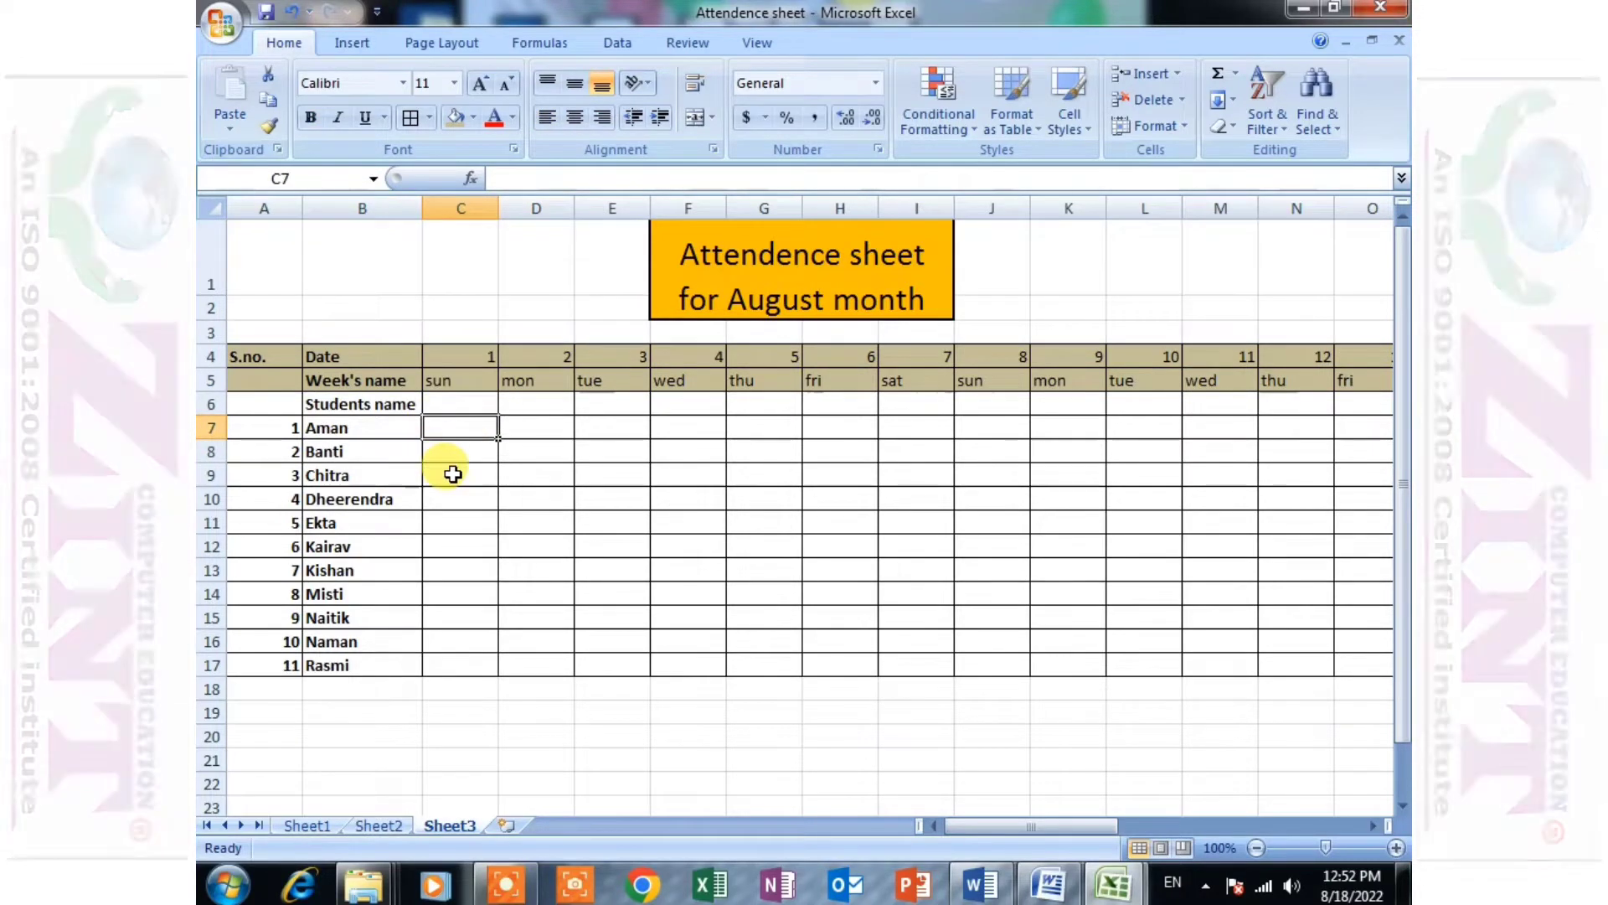
{"action": "type", "text": "s"}
{"action": "key", "text": "Return"}
{"action": "left_click", "coordinate": [467, 522]}
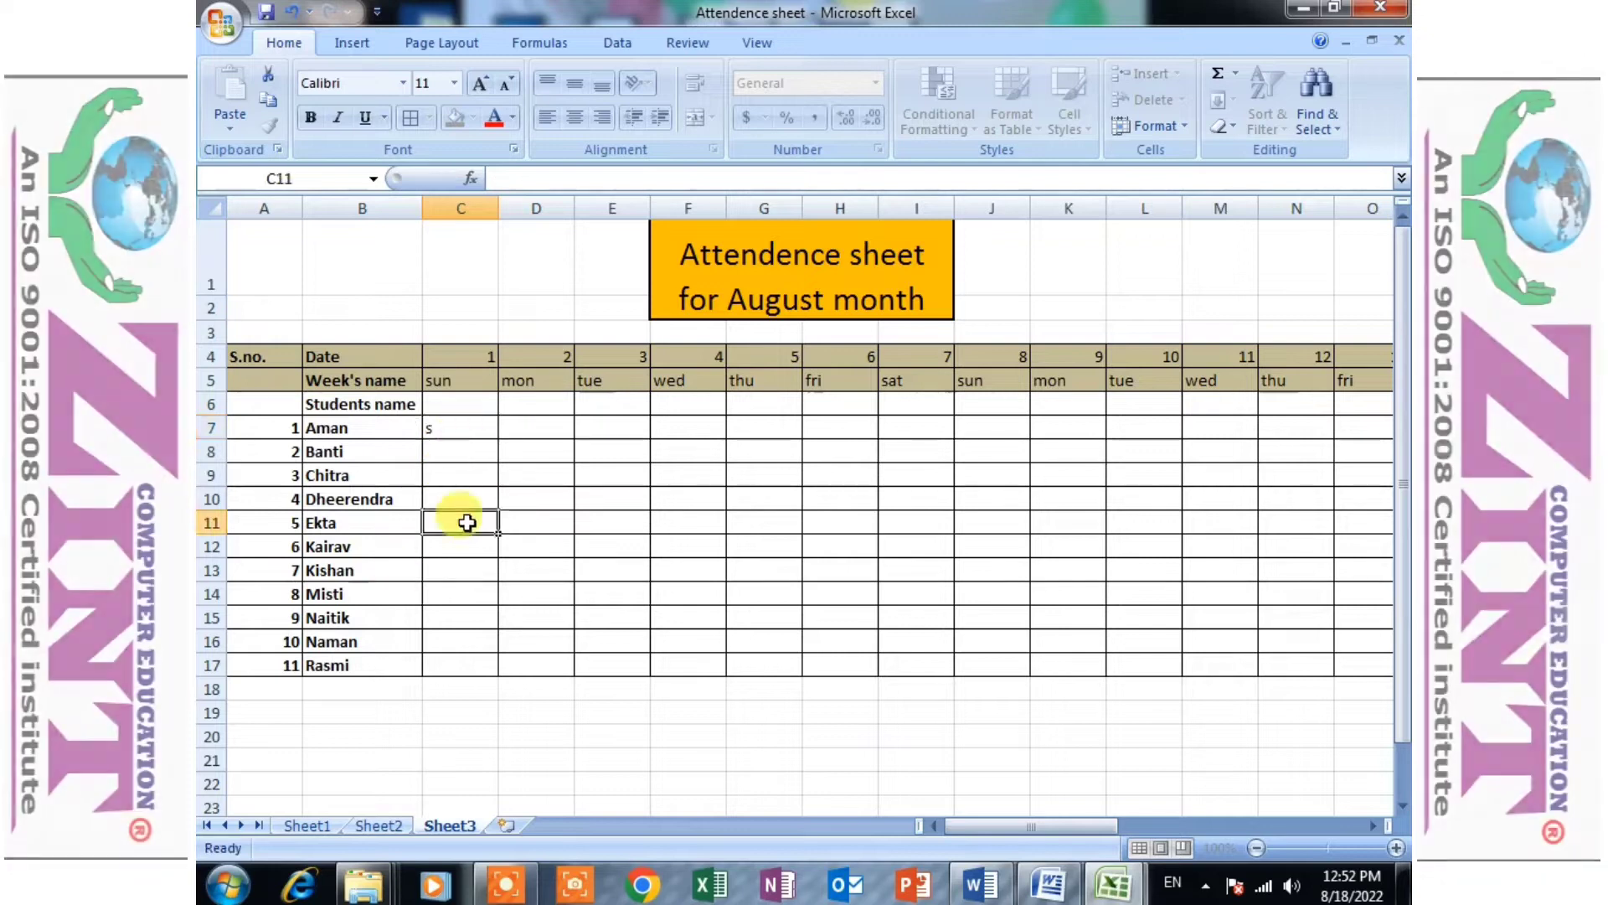
- Enter a capital "S" in C7 and copy it down to C17 for the Sunday on date 1
{"action": "left_click", "coordinate": [461, 432]}
{"action": "key", "text": "BackSpace"}
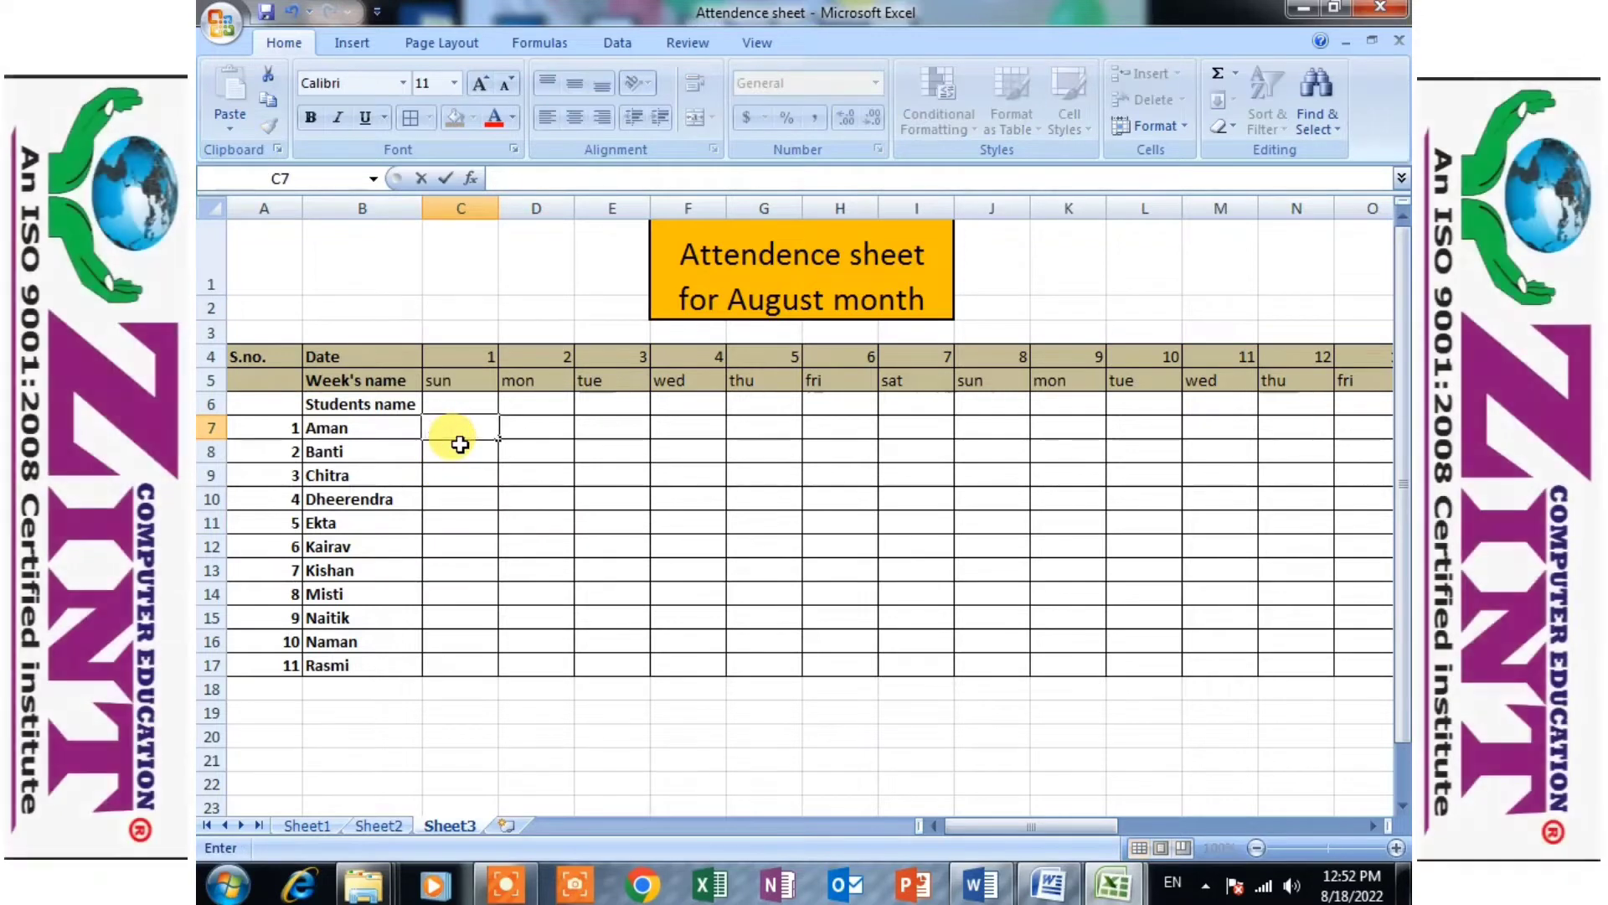
{"action": "type", "text": "S"}
{"action": "key", "text": "BackSpace"}
{"action": "left_click", "coordinate": [425, 481]}
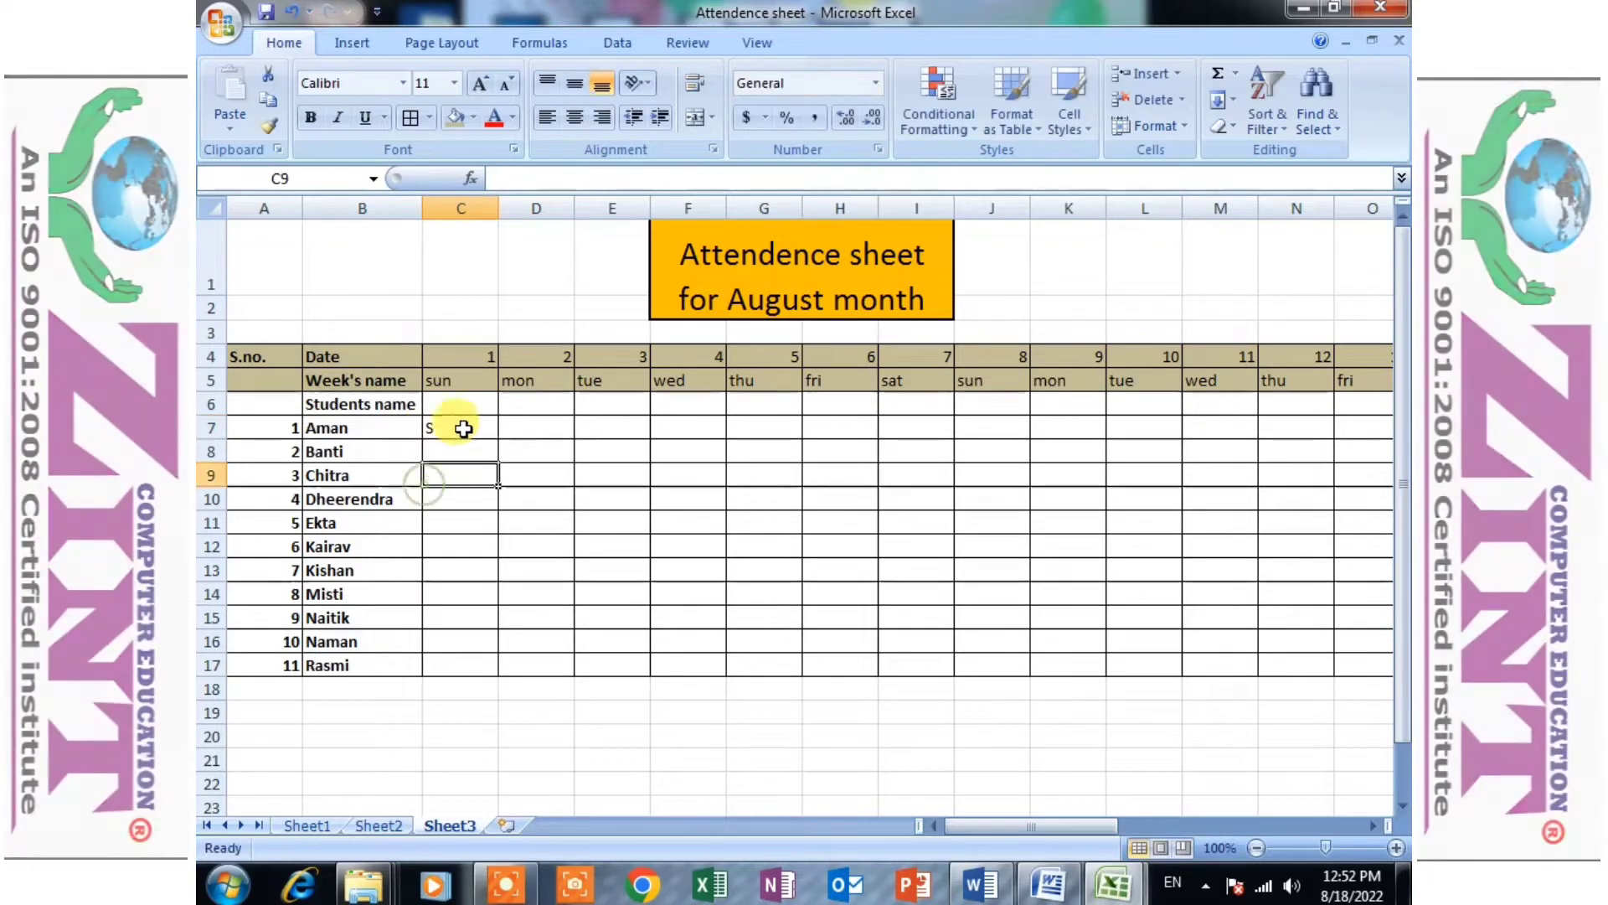
{"action": "left_click", "coordinate": [464, 429]}
{"action": "left_click_drag", "start_coordinate": [493, 444], "coordinate": [486, 670]}
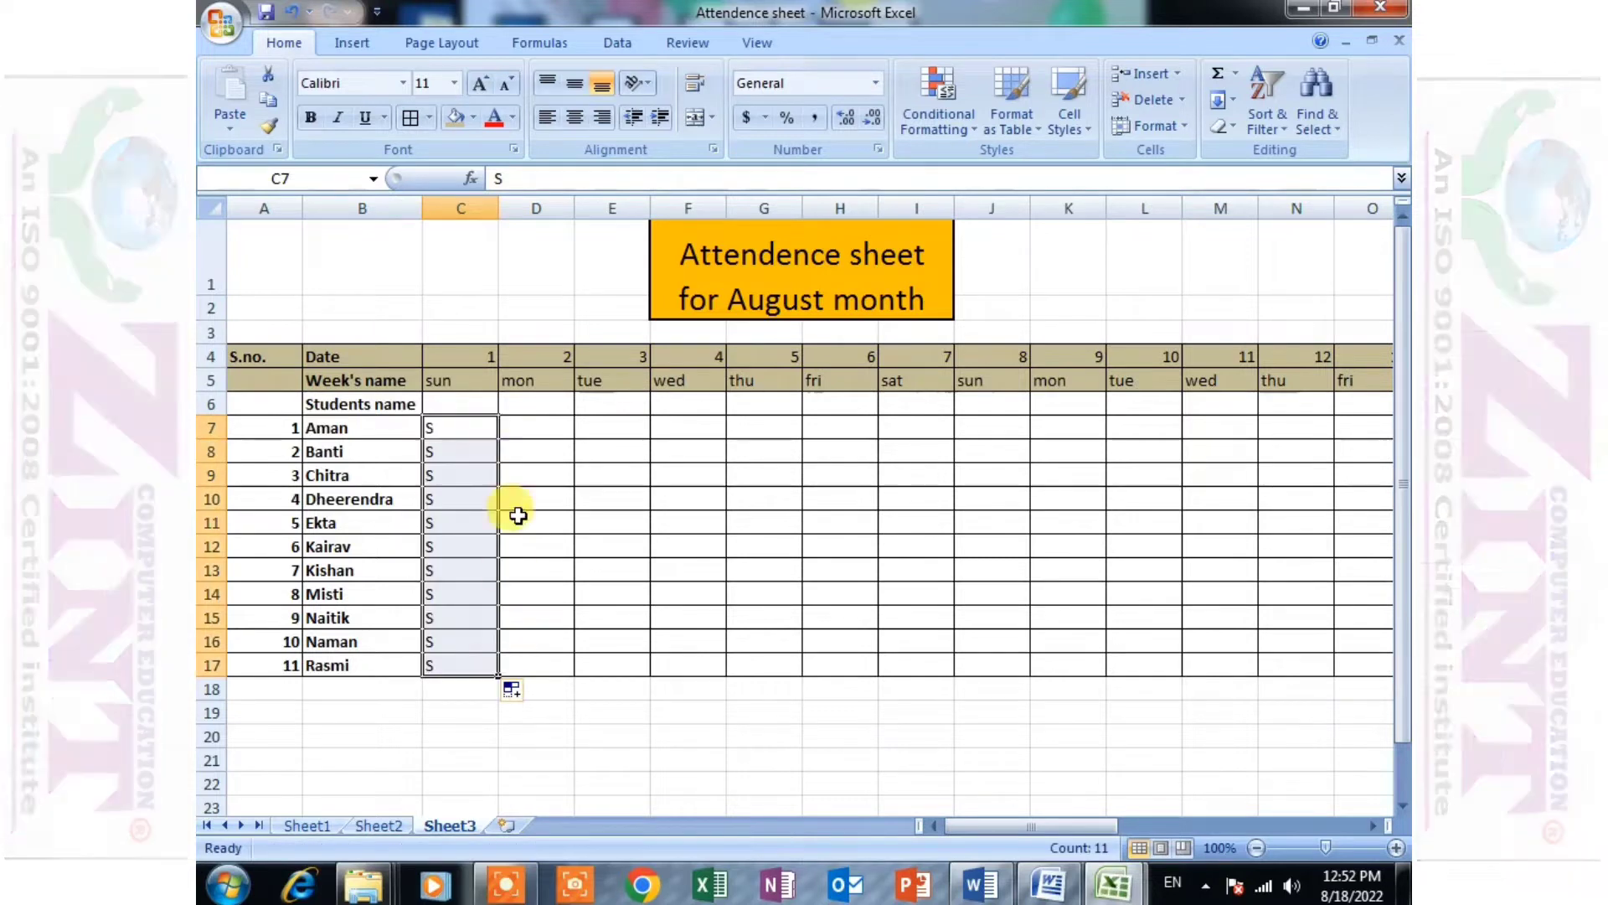
- Enter "H" in D7 and copy it down to D17 for the Monday on date 2
{"action": "left_click", "coordinate": [534, 424]}
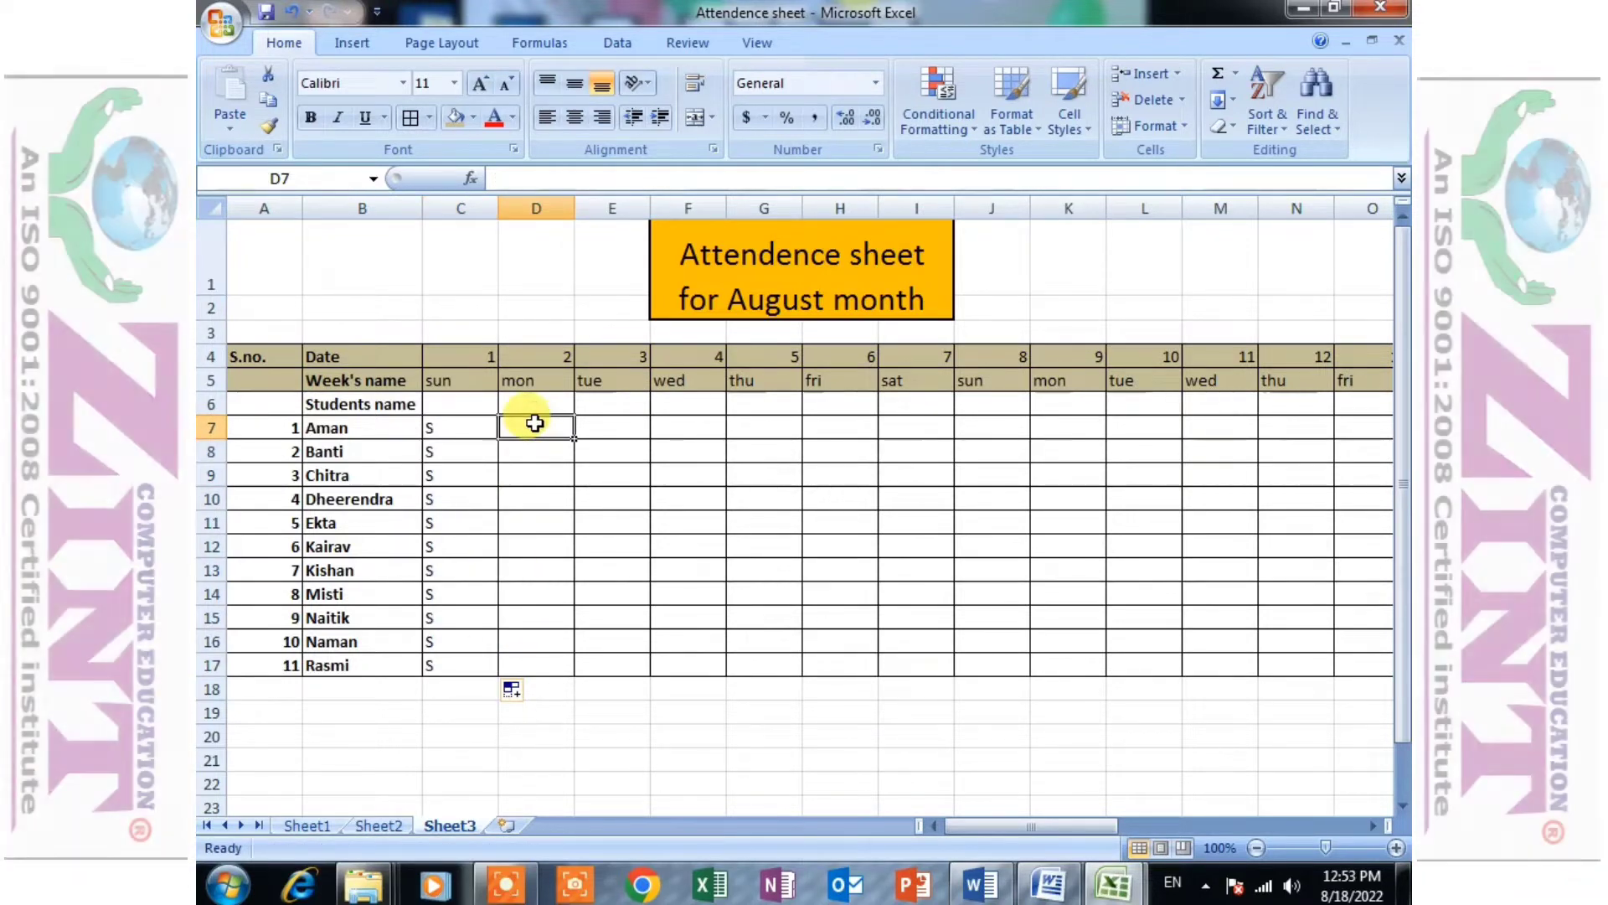
{"action": "type", "text": "H"}
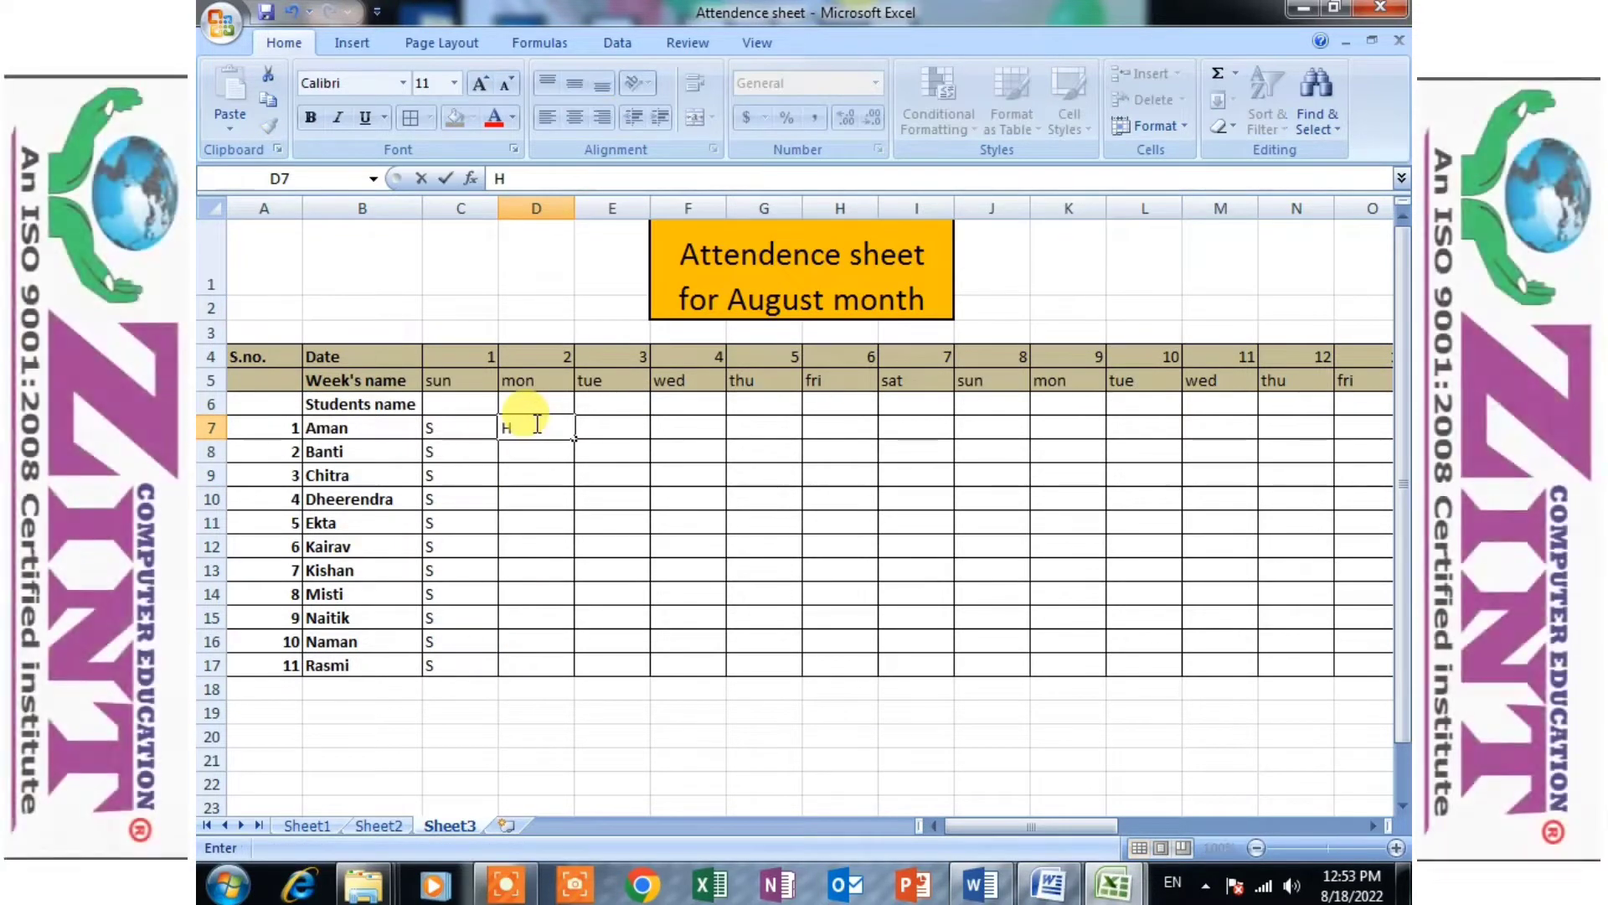
{"action": "left_click_drag", "start_coordinate": [574, 438], "coordinate": [575, 666]}
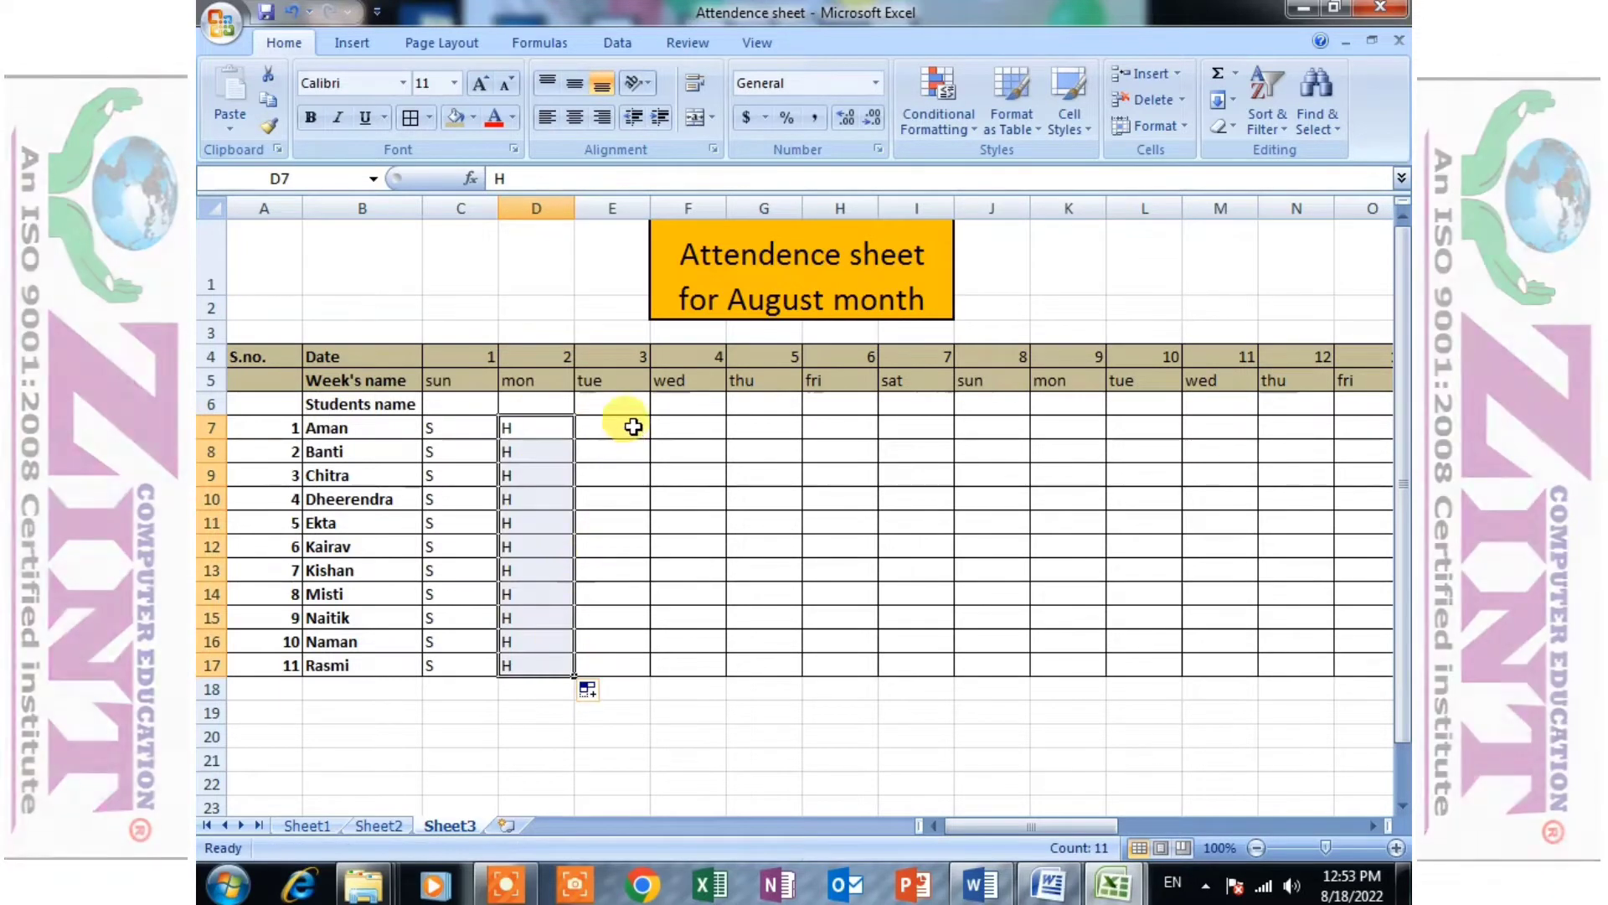
- Enter the attendance marks P, A, P, P, P and A in E7:E12 for date 3
{"action": "left_click", "coordinate": [627, 406]}
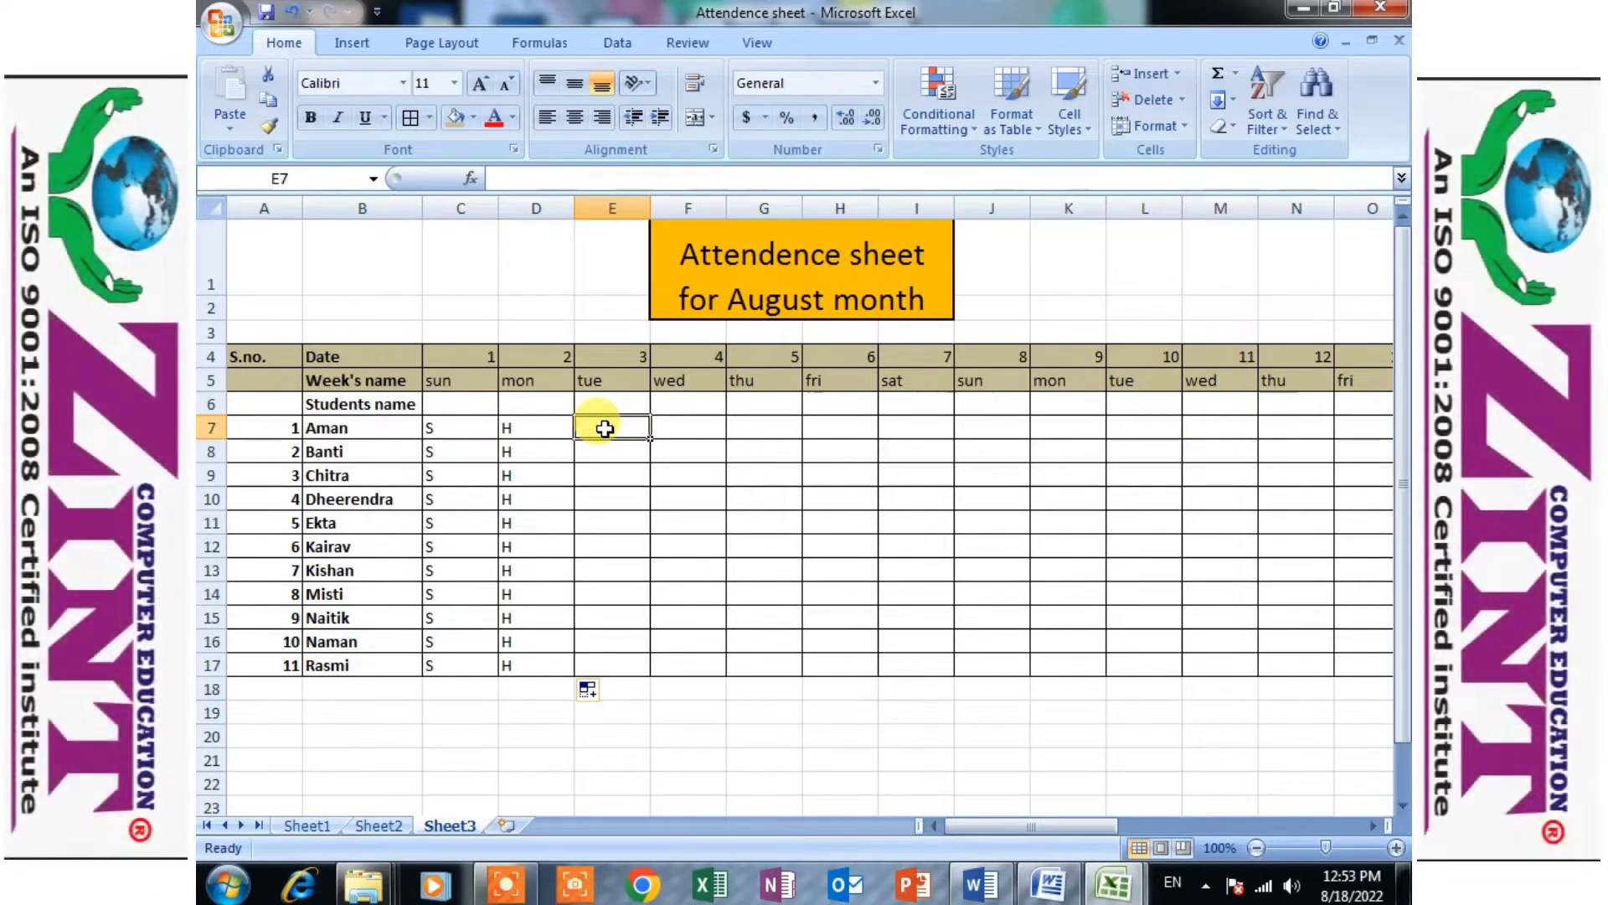
{"action": "type", "text": "p"}
{"action": "key", "text": "BackSpace"}
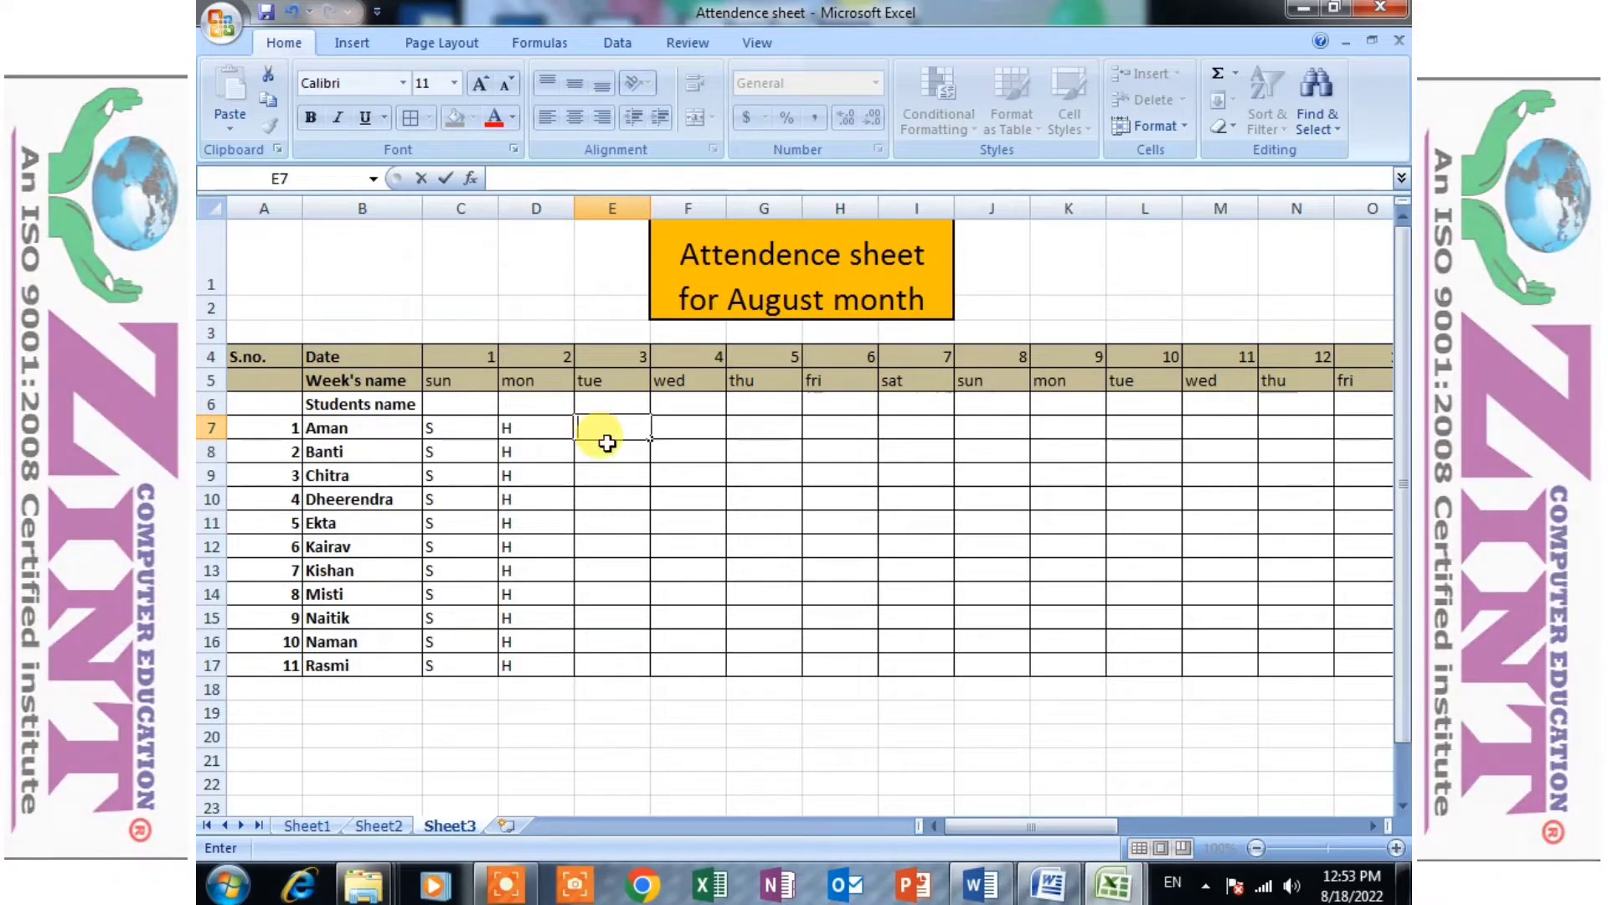
{"action": "type", "text": "P"}
{"action": "key", "text": "Return"}
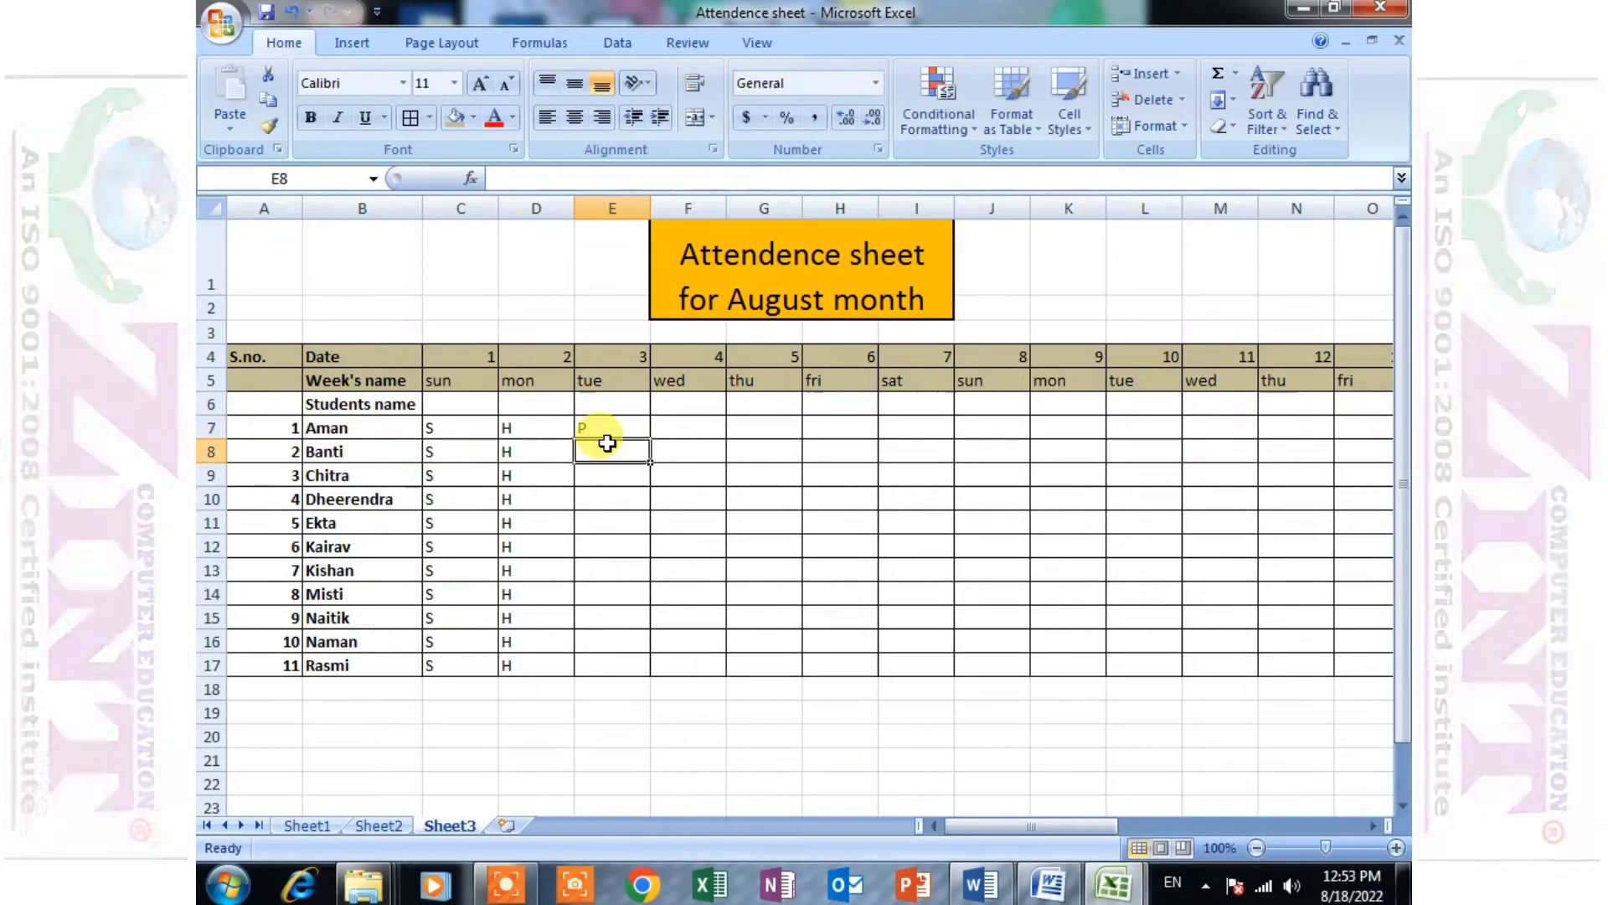
{"action": "type", "text": "A"}
{"action": "key", "text": "Return"}
{"action": "type", "text": "P"}
{"action": "key", "text": "Return"}
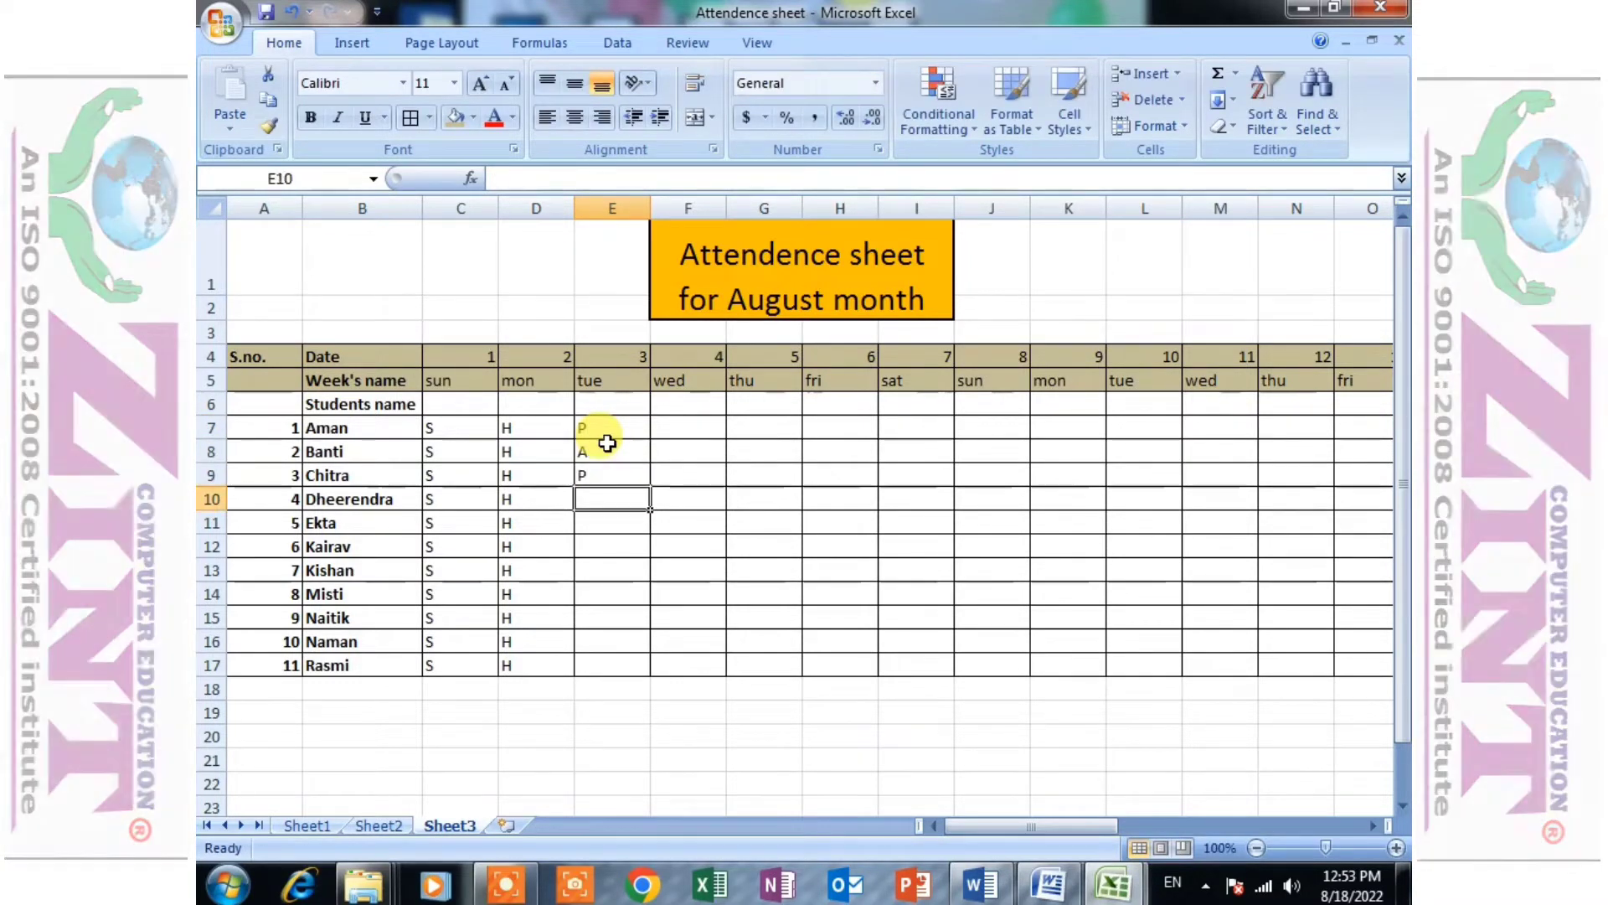
{"action": "type", "text": "P"}
{"action": "key", "text": "Return"}
{"action": "type", "text": "P"}
{"action": "key", "text": "Return"}
{"action": "type", "text": "A"}
{"action": "key", "text": "Return"}
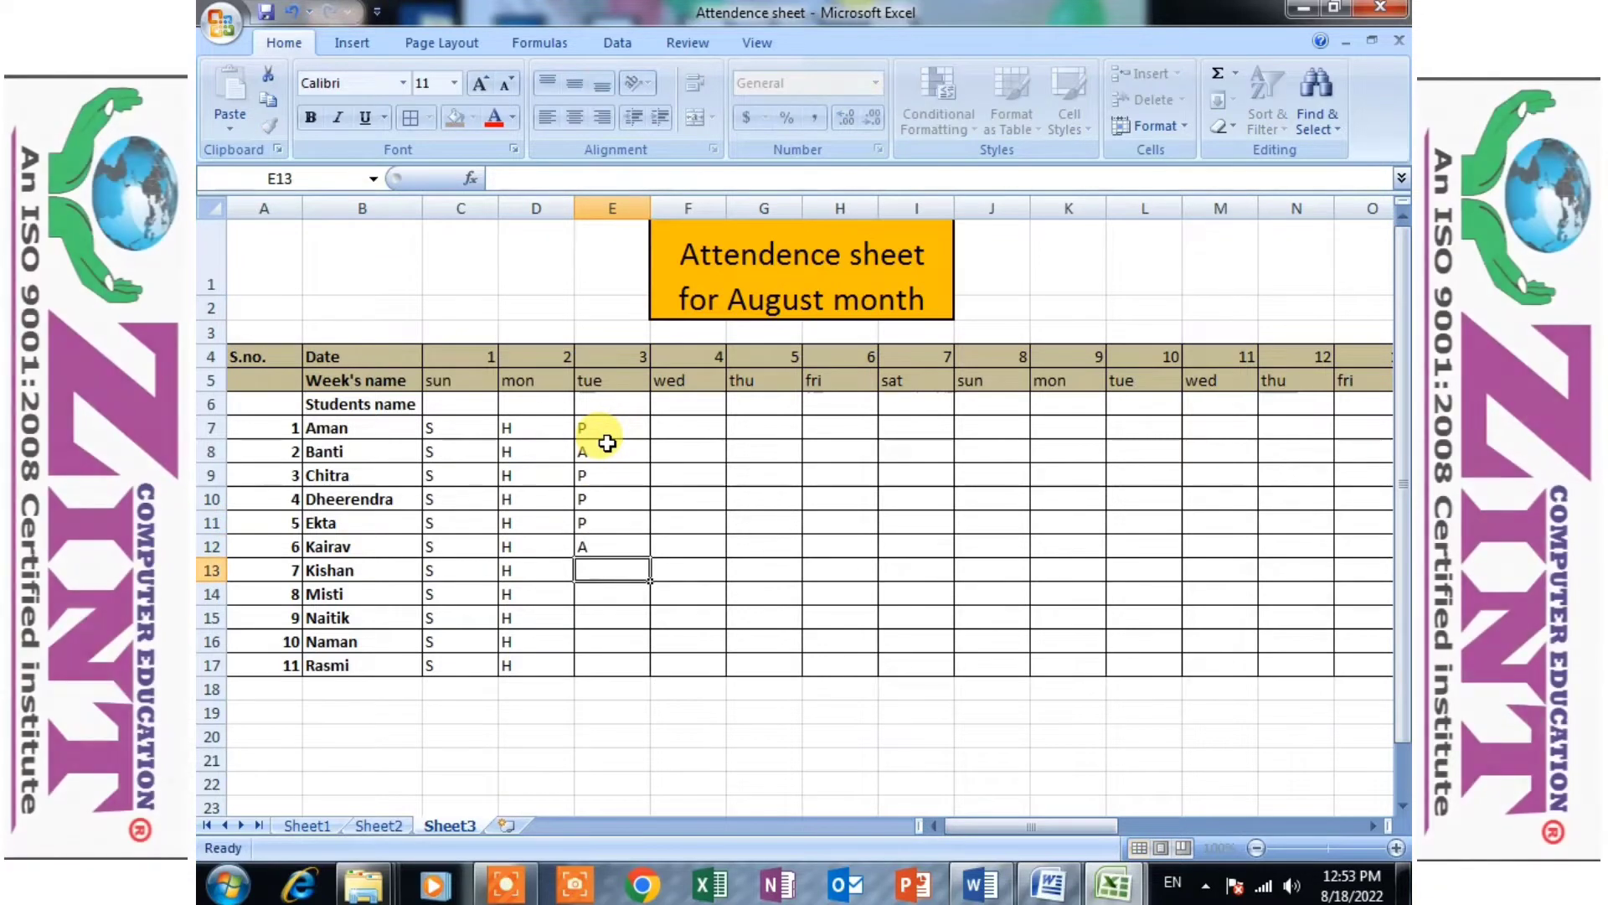
{"action": "left_click_drag", "start_coordinate": [603, 434], "coordinate": [1265, 697]}
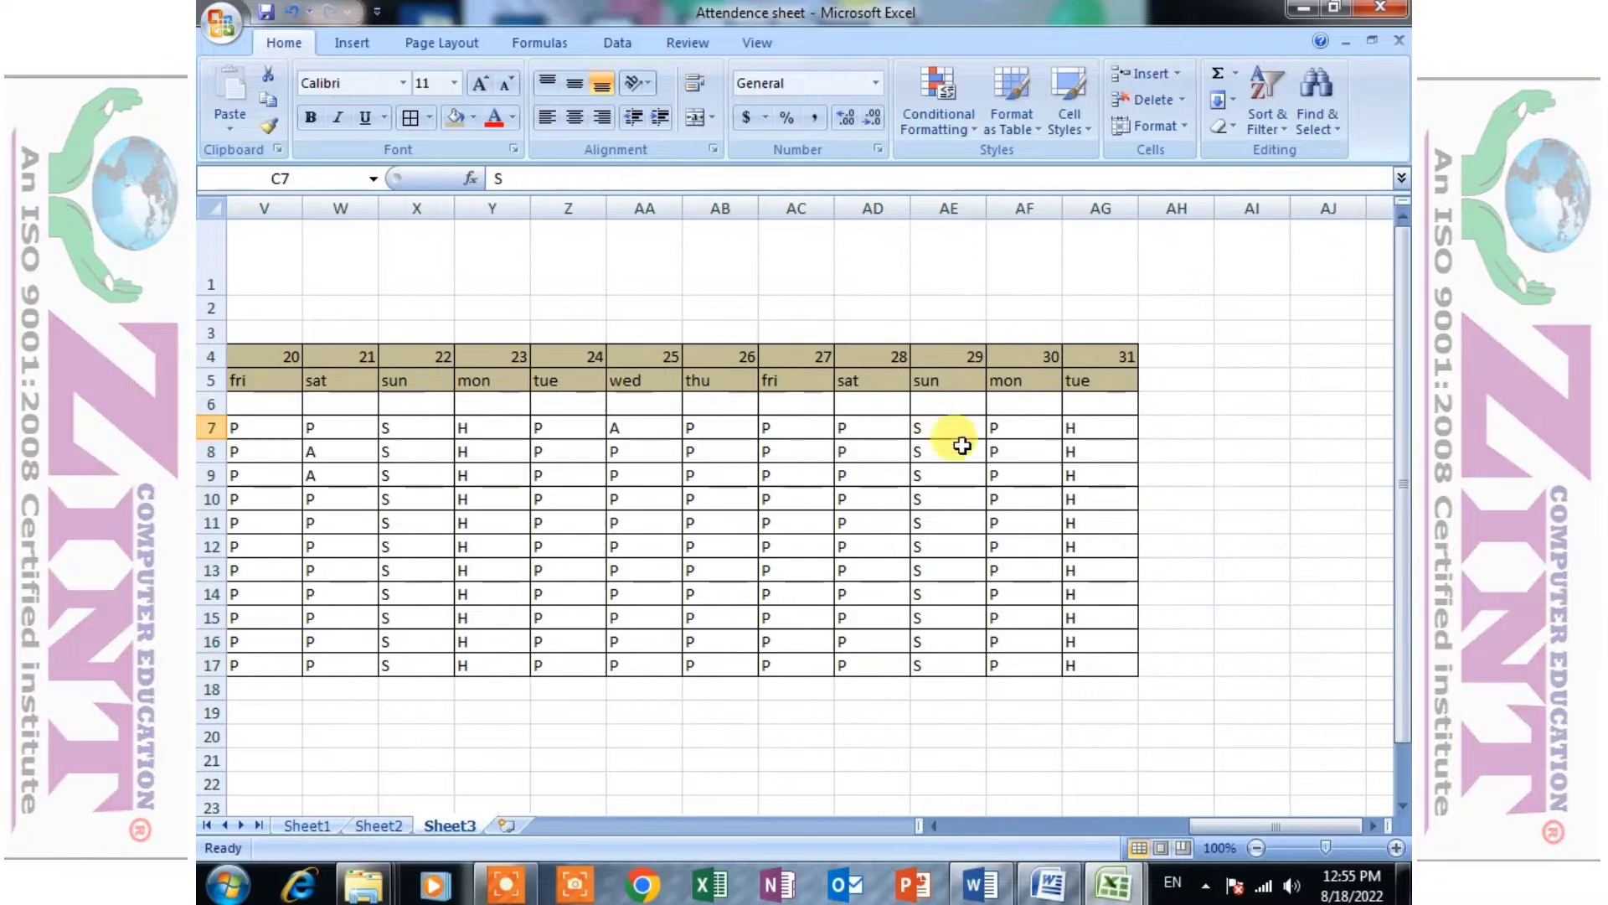
- Merge and center cells AH4 to AJ4 beside the date 31 column
{"action": "left_click", "coordinate": [1173, 358]}
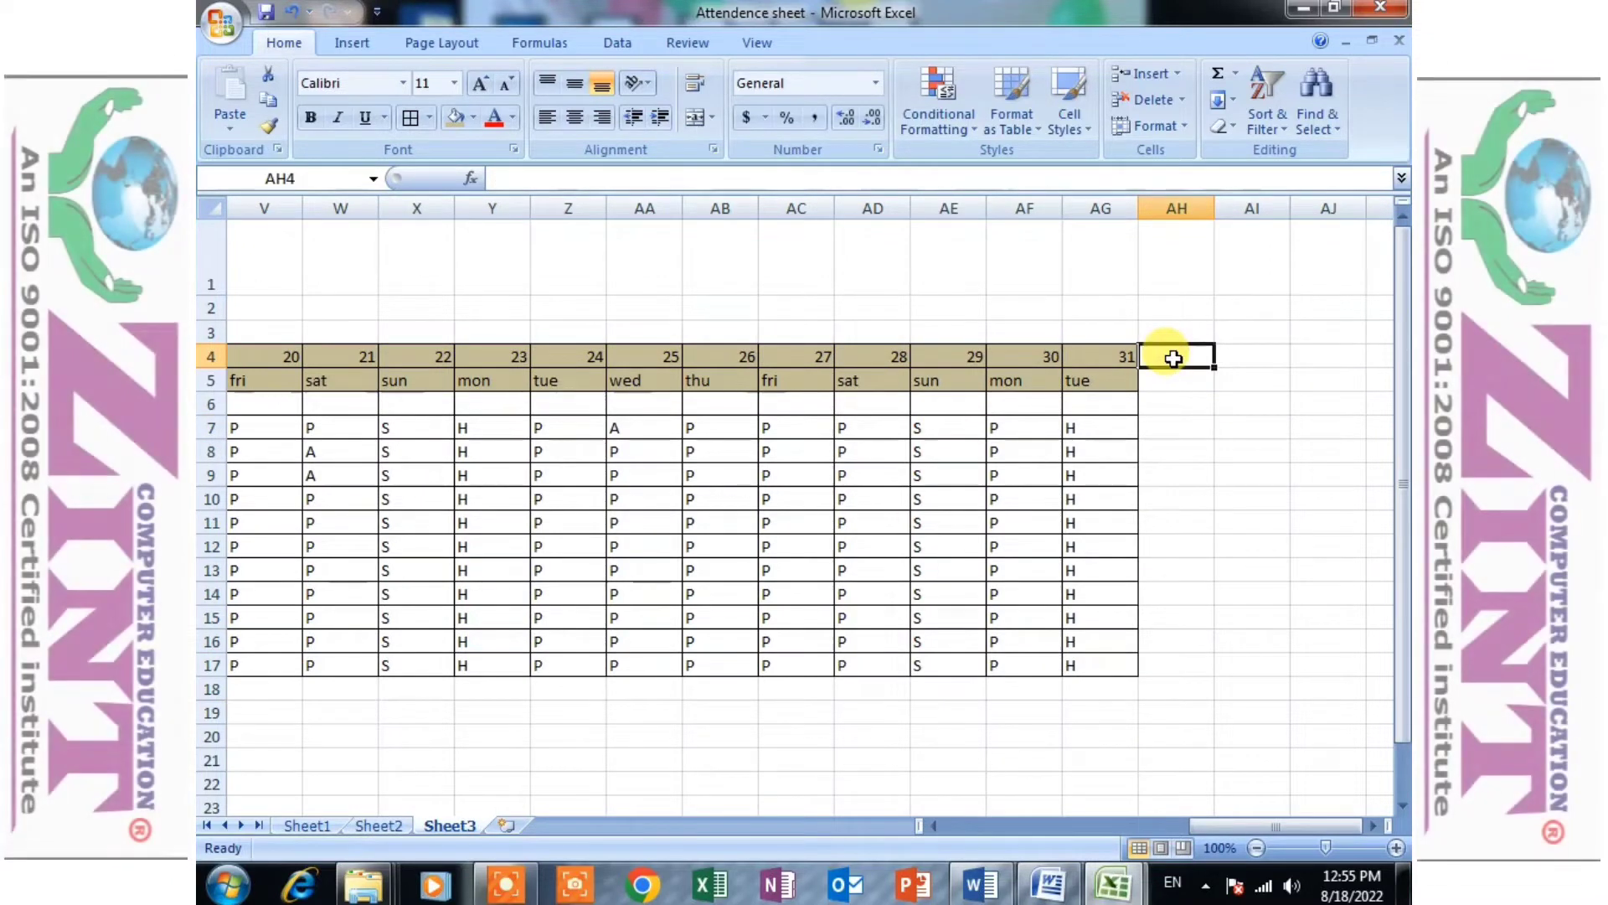
{"action": "left_click_drag", "start_coordinate": [1173, 359], "coordinate": [1360, 348]}
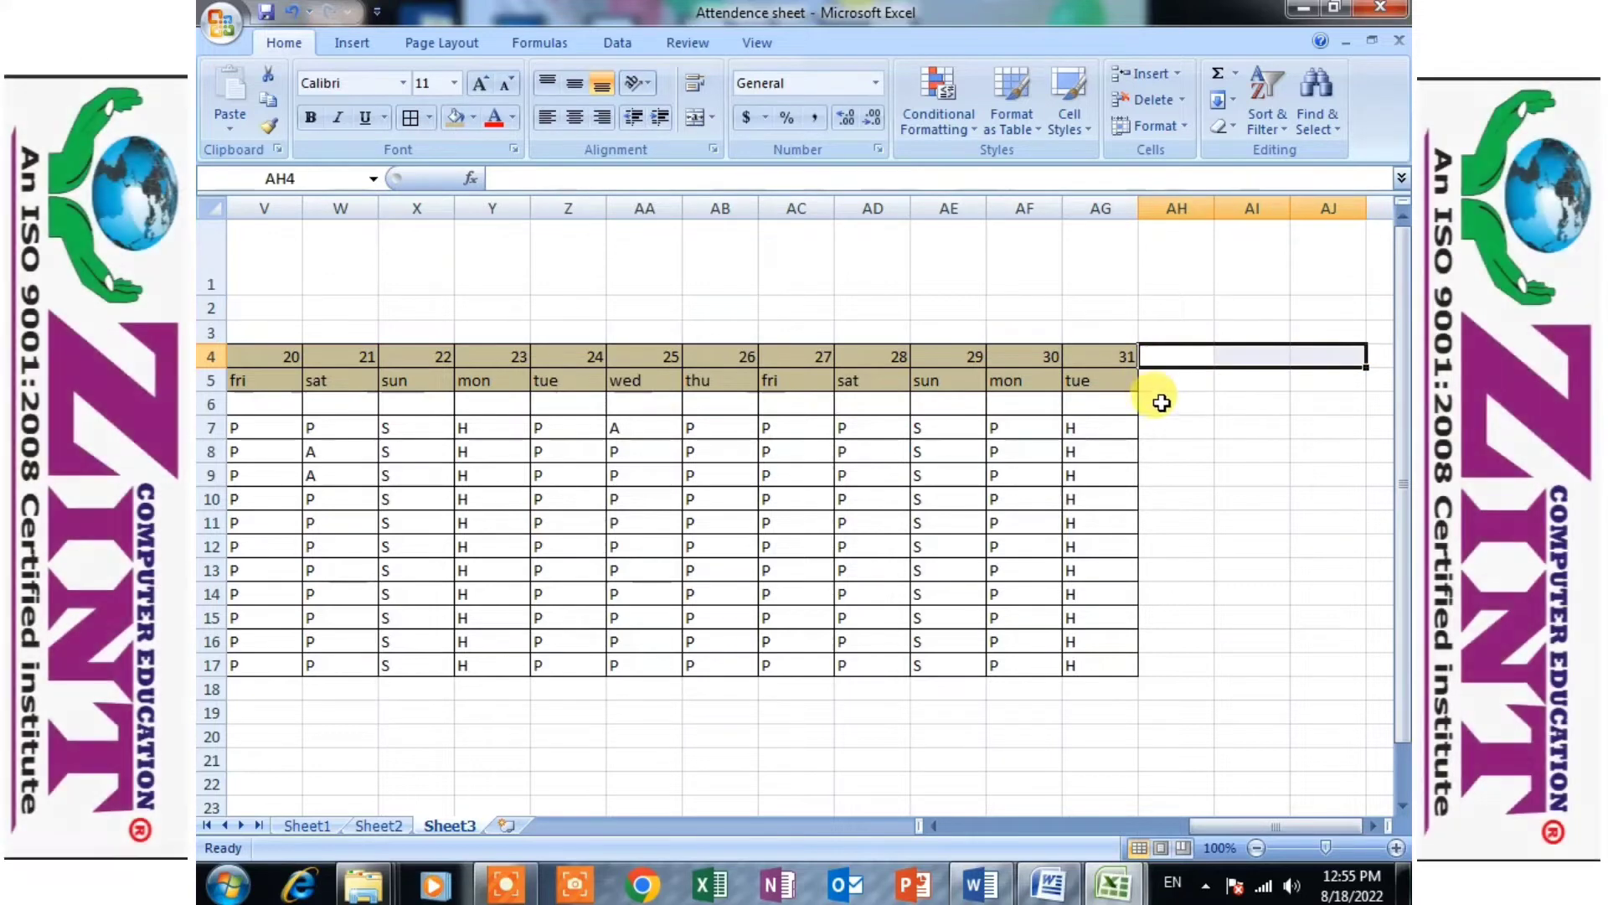
{"action": "left_click", "coordinate": [1378, 826]}
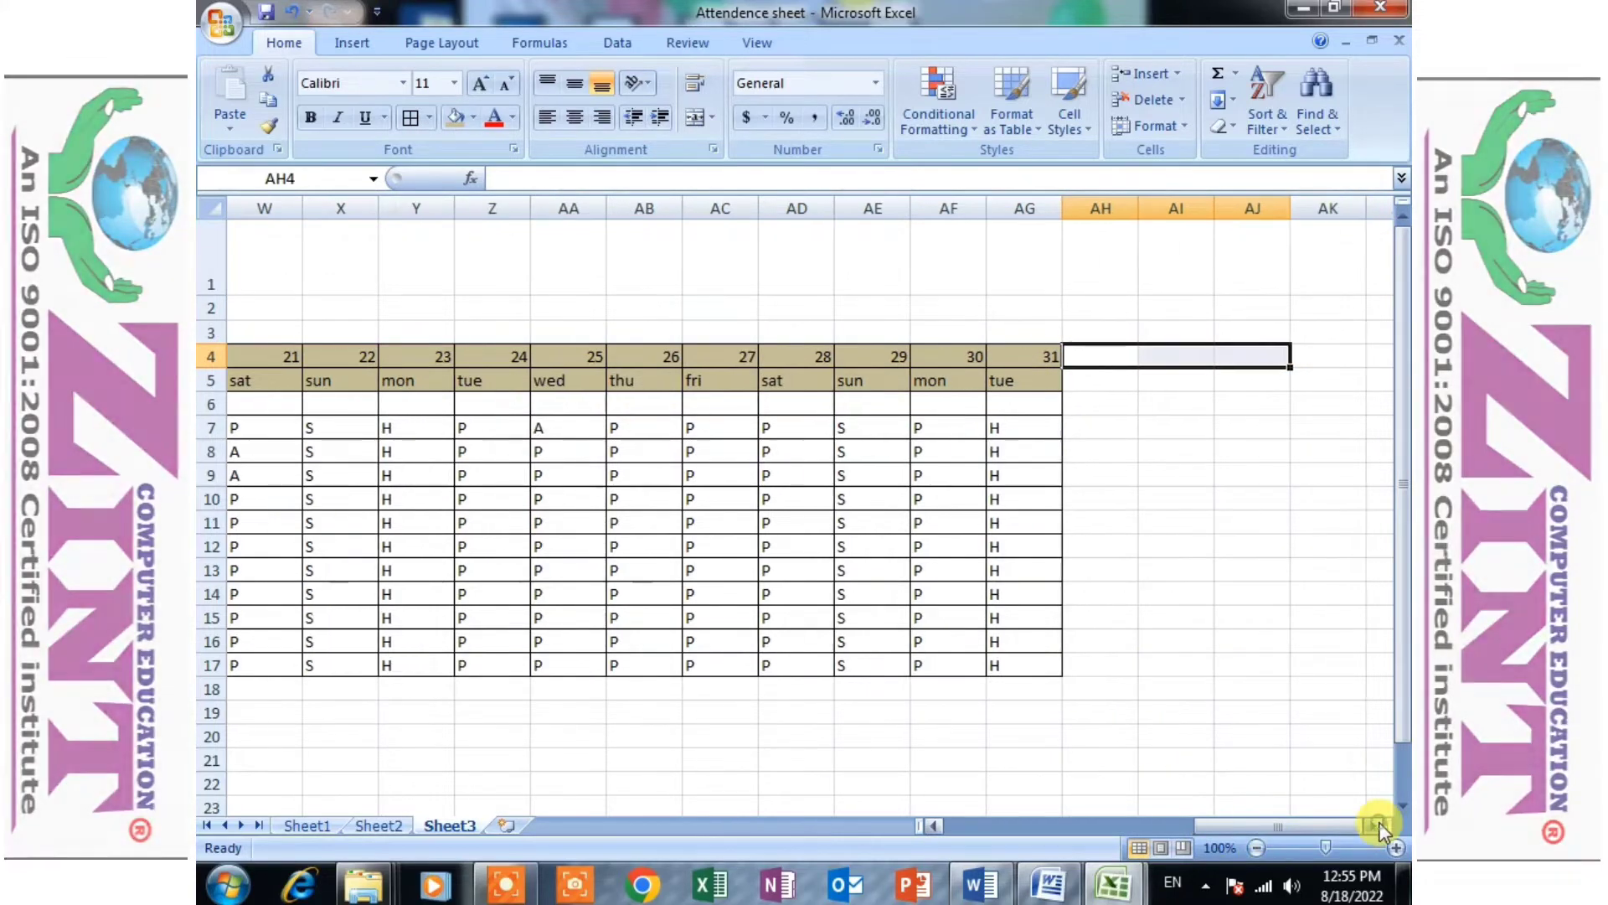
{"action": "left_click", "coordinate": [1378, 826]}
{"action": "left_click", "coordinate": [1378, 826]}
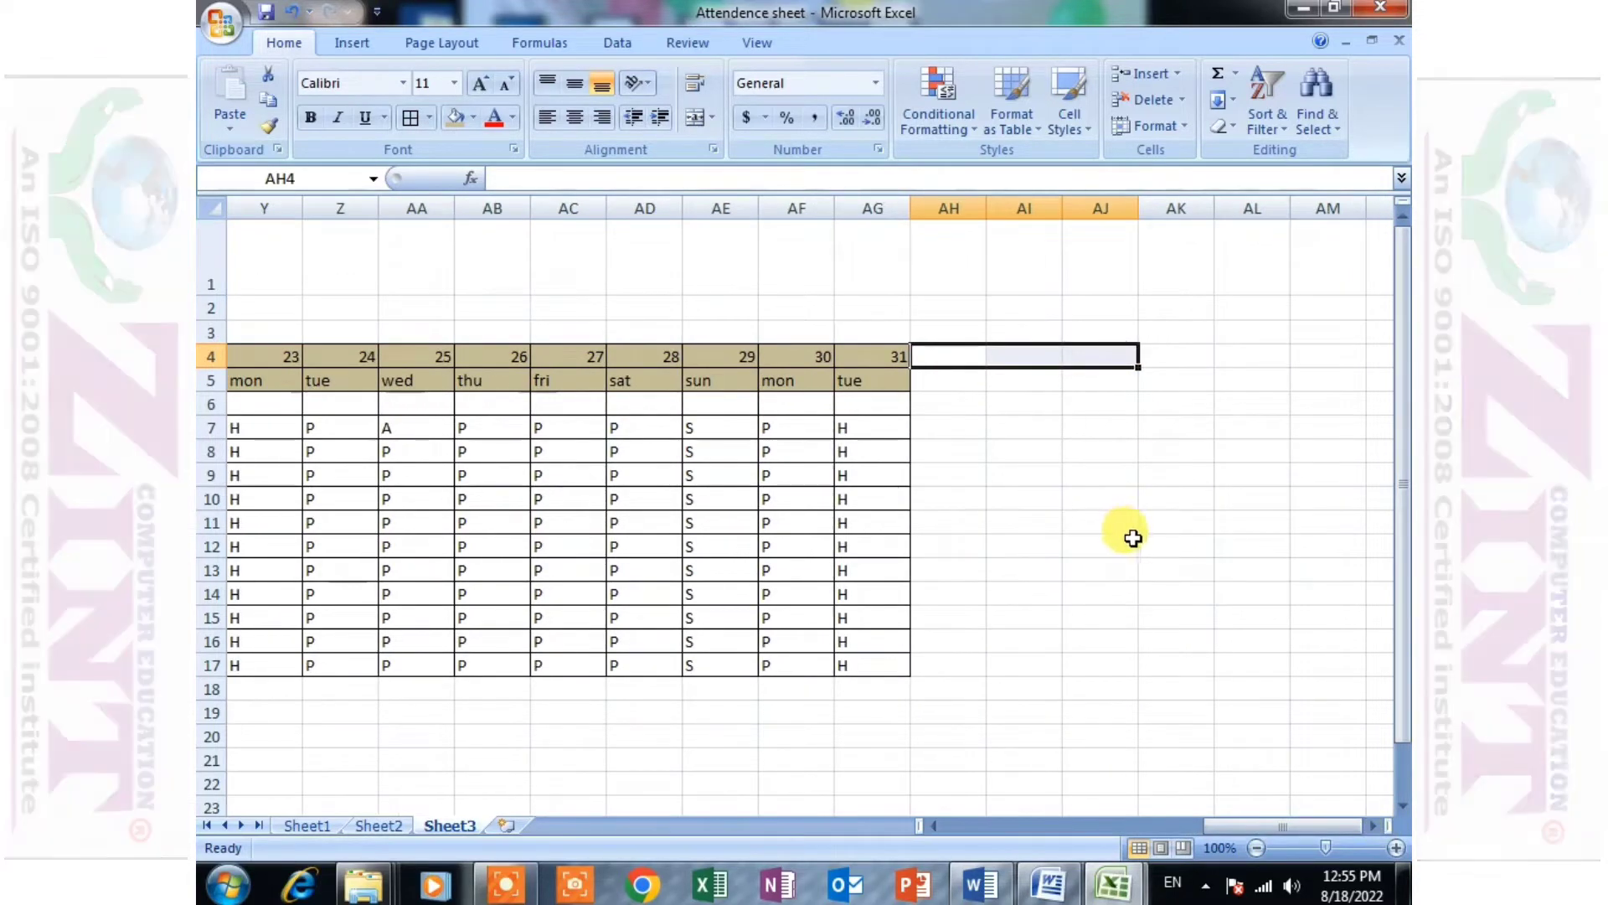
{"action": "scroll", "coordinate": [1133, 538], "scroll_direction": "up", "scroll_amount": 3}
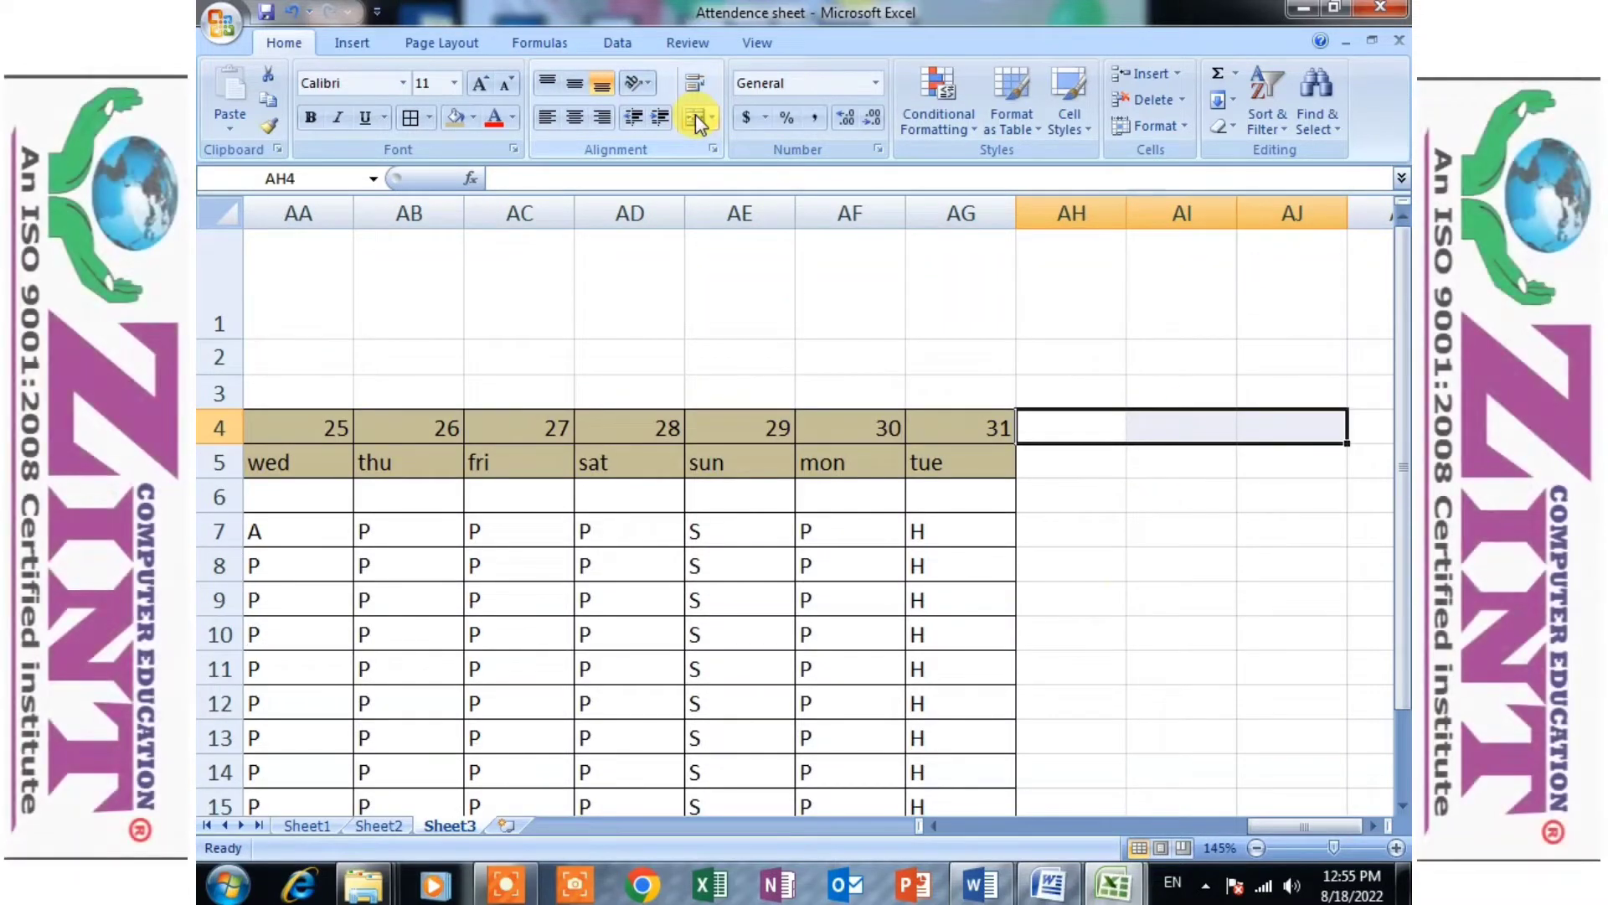
{"action": "left_click", "coordinate": [696, 117]}
- Enter the heading "Total" in the merged cell AH4
{"action": "type", "text": "tO"}
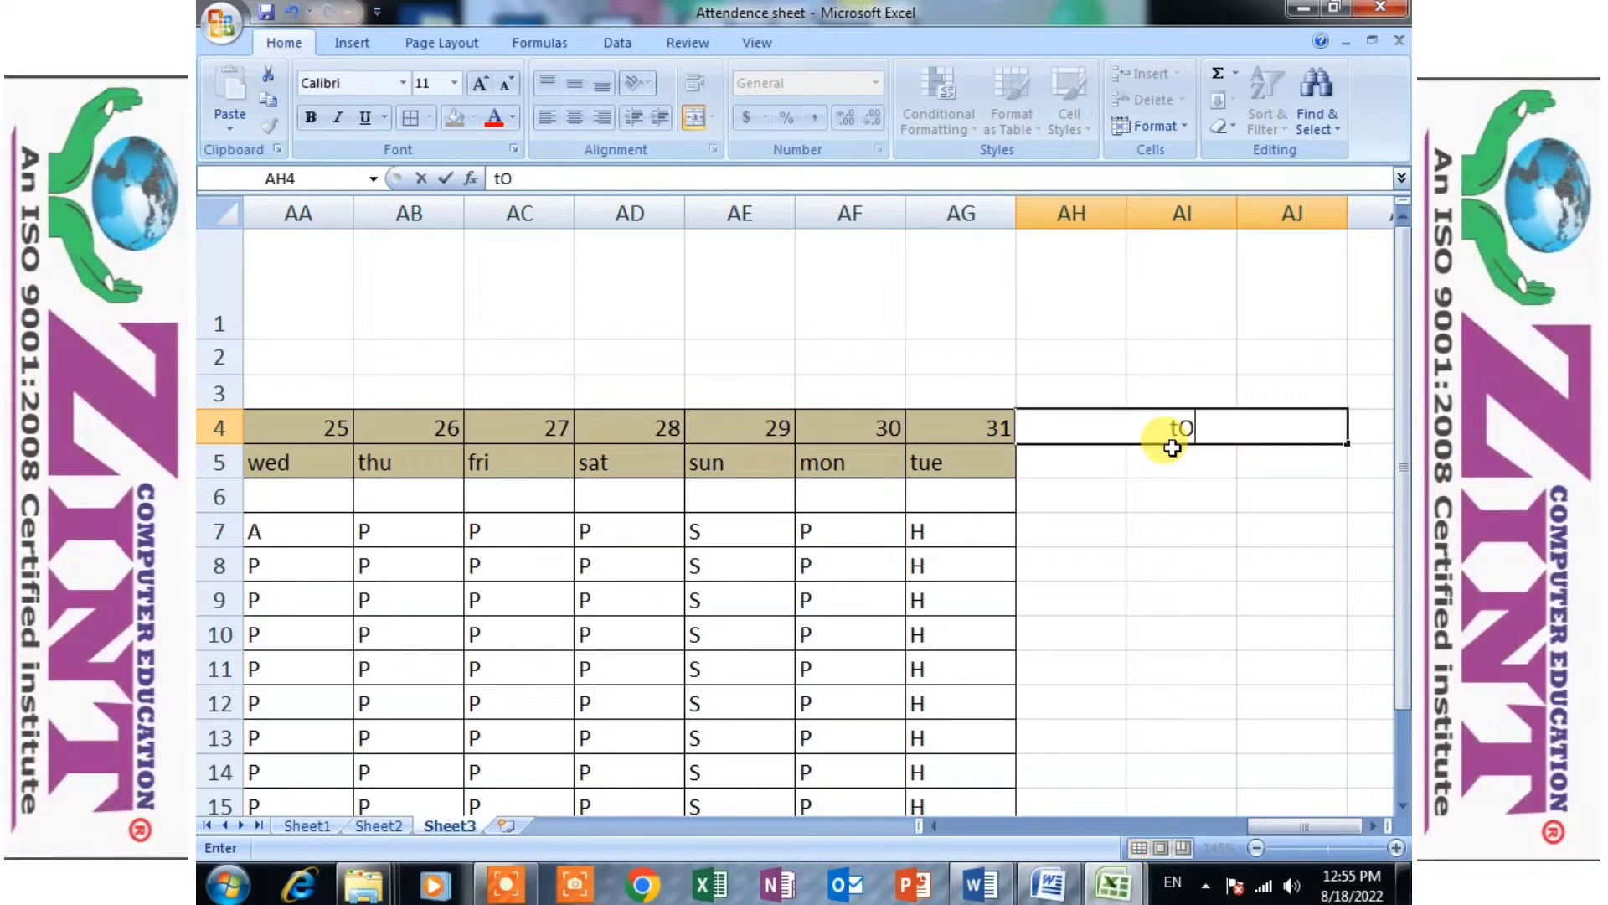
{"action": "type", "text": "TA"}
{"action": "key", "text": "BackSpace"}
{"action": "key", "text": "BackSpace"}
{"action": "key", "text": "BackSpace"}
{"action": "key", "text": "BackSpace"}
{"action": "type", "text": "T"}
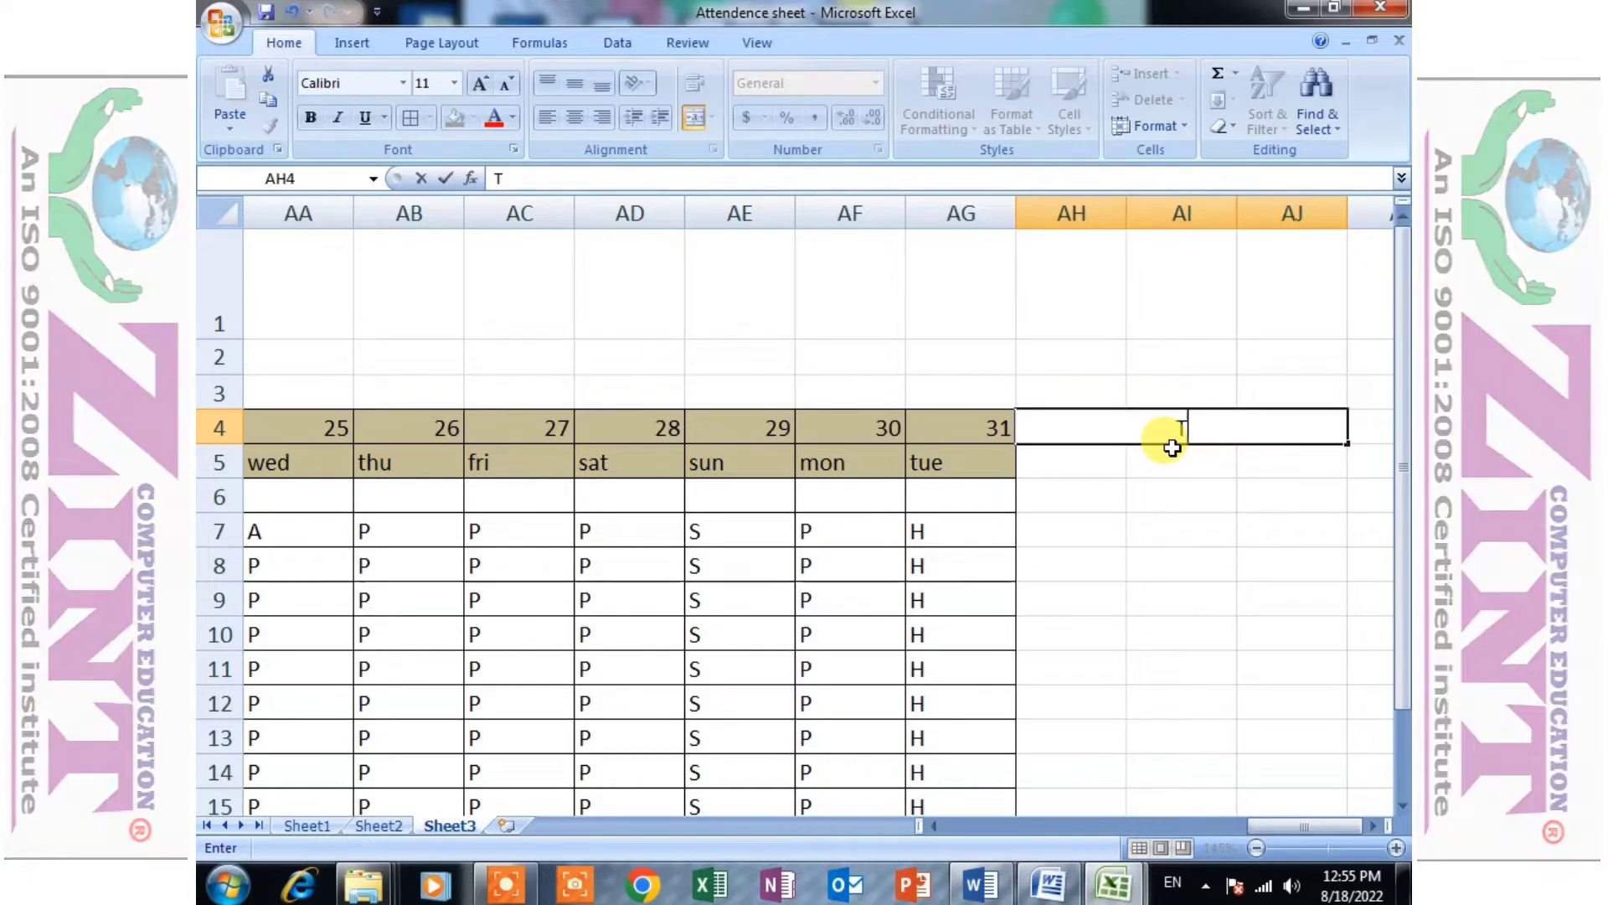
{"action": "type", "text": "O"}
{"action": "key", "text": "BackSpace"}
{"action": "key", "text": "BackSpace"}
{"action": "type", "text": "Tota"}
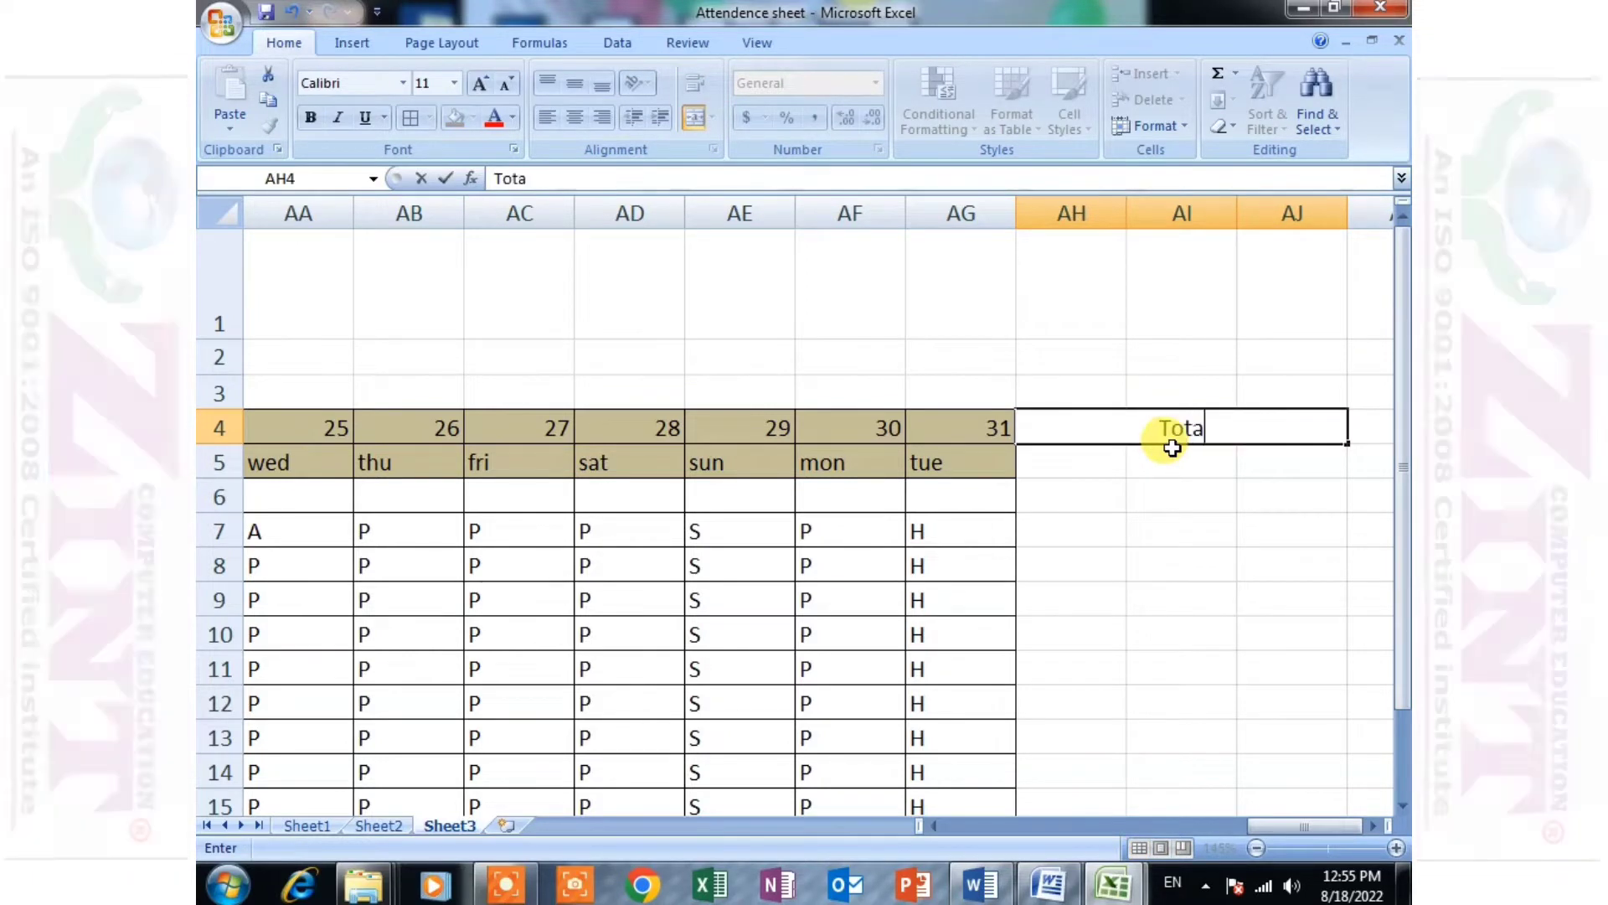
{"action": "type", "text": "l"}
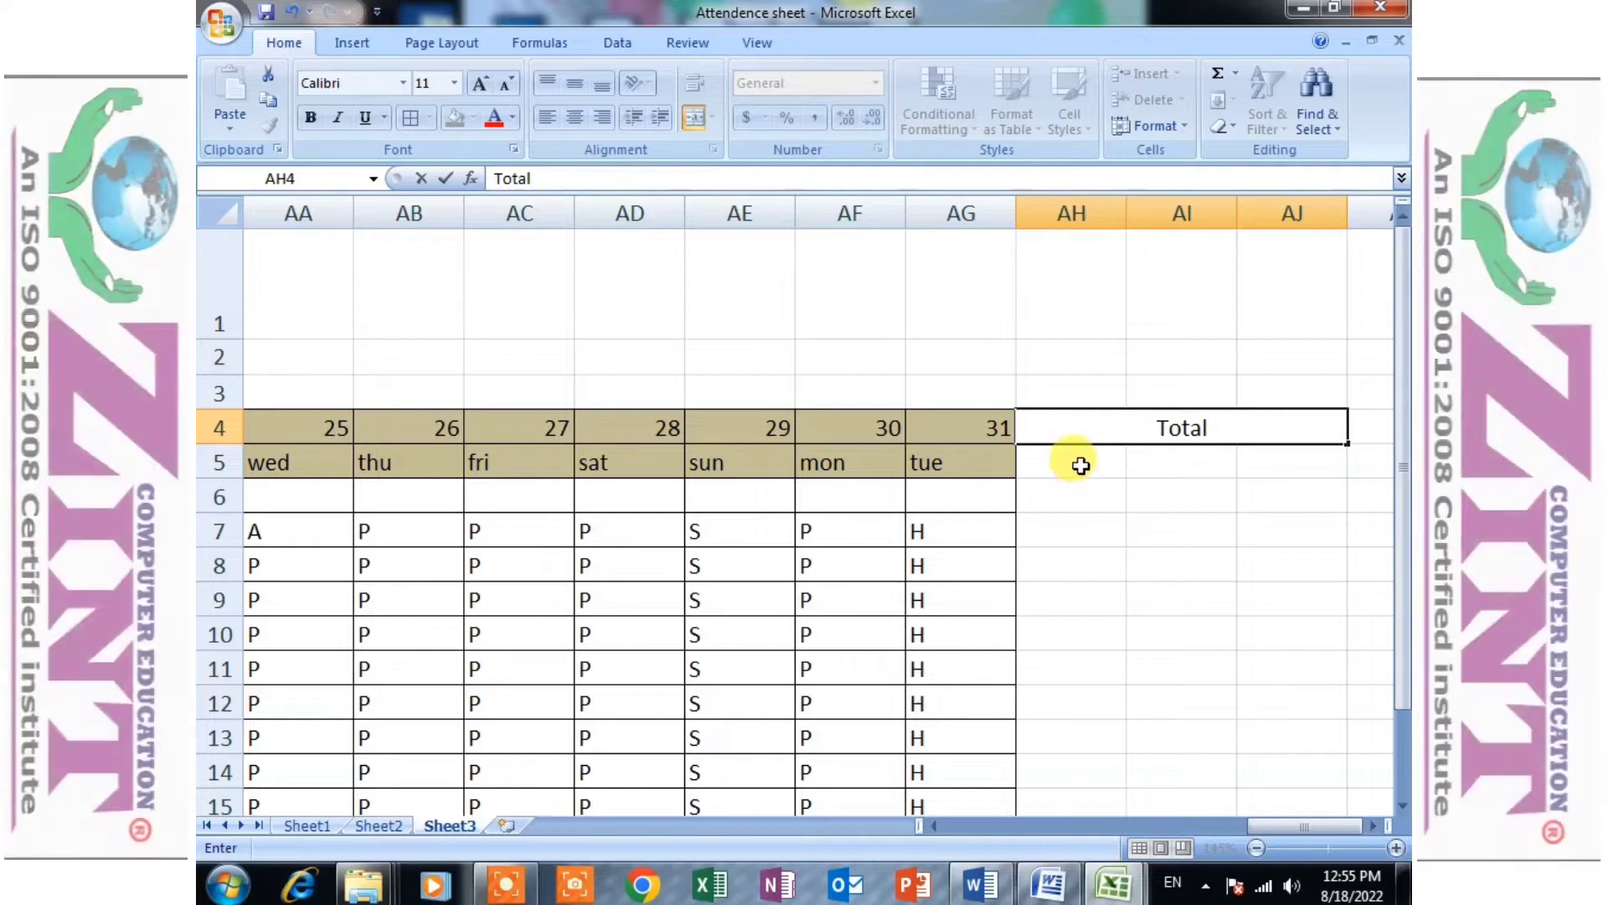
- Merge rows 5 and 6 separately in each of the columns AH, AI and AJ under the Total heading
{"action": "left_click_drag", "start_coordinate": [1081, 466], "coordinate": [1066, 495]}
{"action": "left_click", "coordinate": [695, 118]}
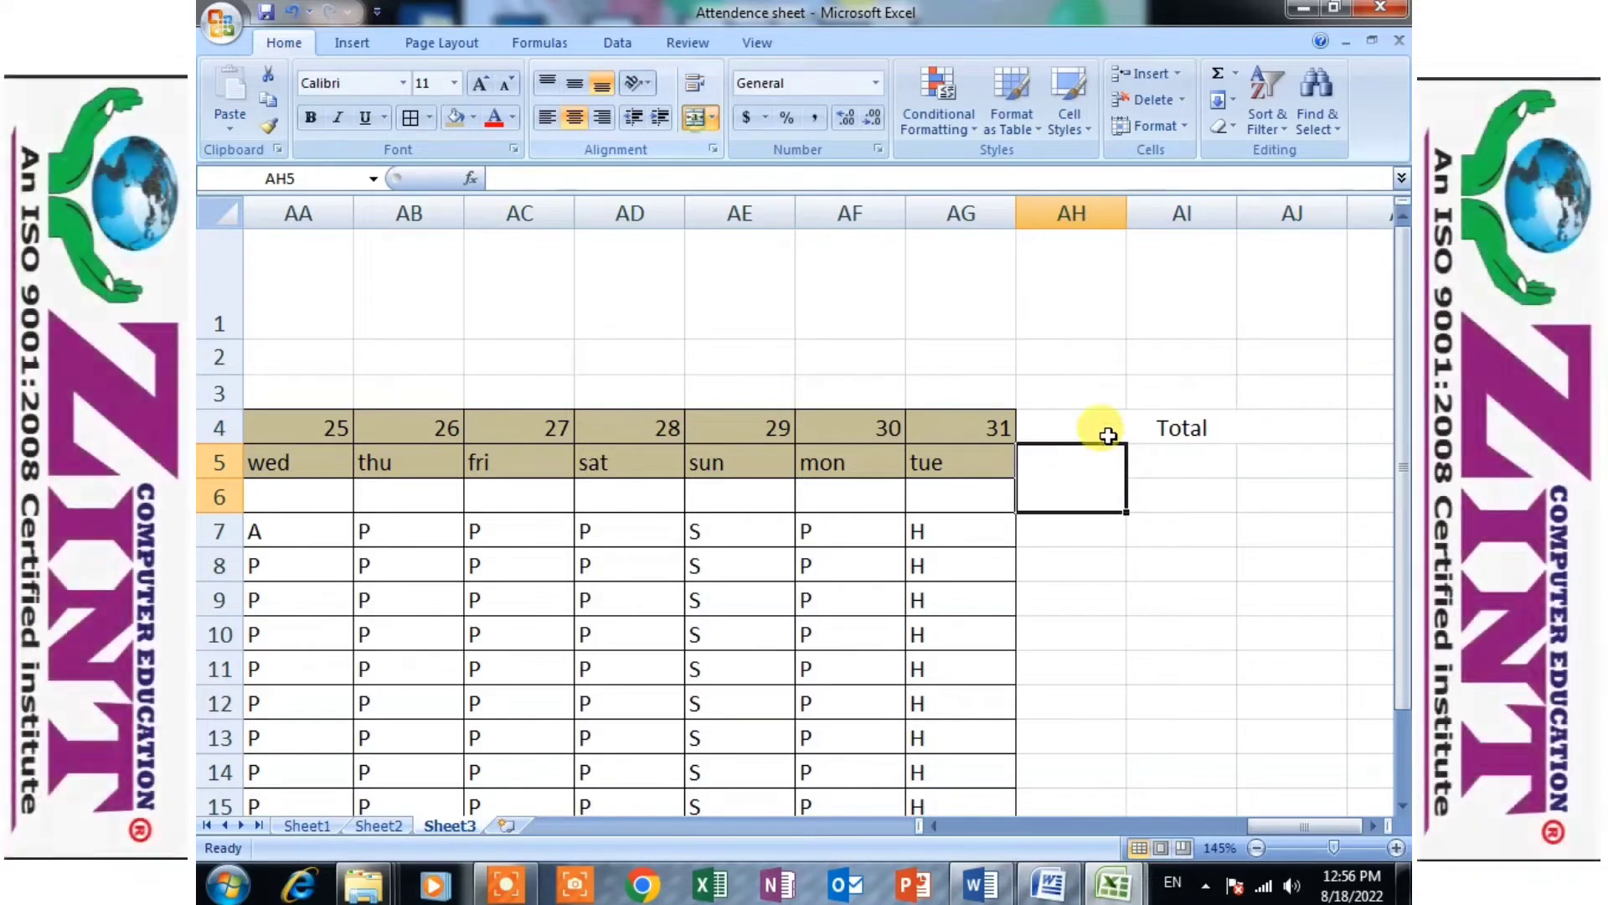
{"action": "left_click_drag", "start_coordinate": [1170, 463], "coordinate": [1171, 496]}
{"action": "left_click", "coordinate": [695, 117]}
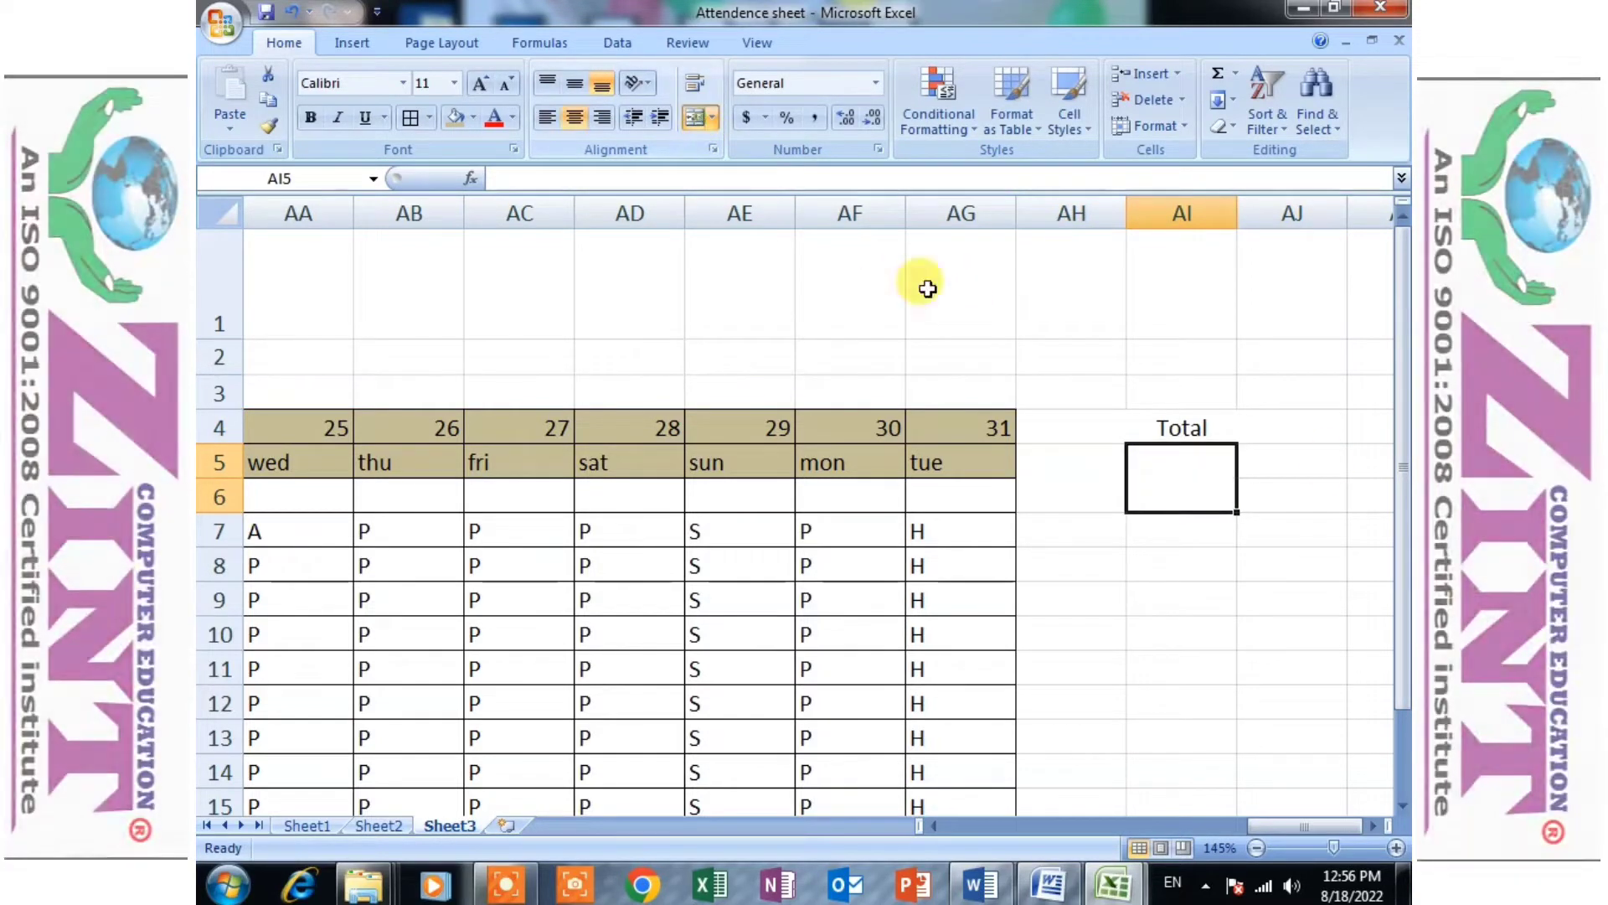
{"action": "left_click_drag", "start_coordinate": [1256, 448], "coordinate": [1282, 500]}
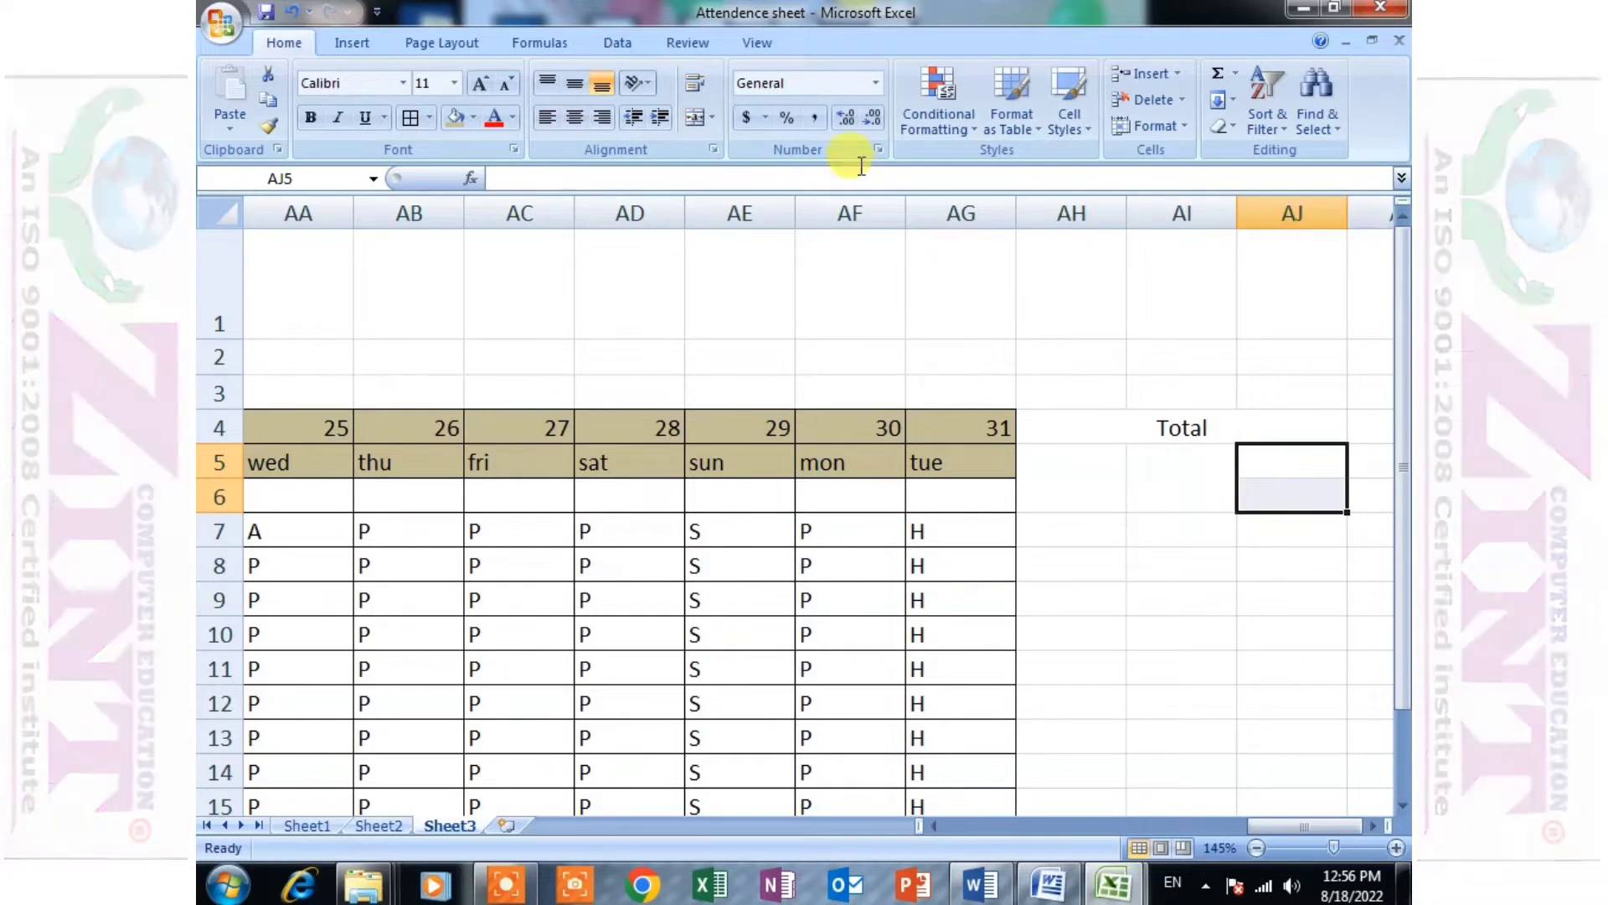
{"action": "left_click", "coordinate": [695, 117]}
- Apply all borders to the totals block from AH4 to AJ17
{"action": "left_click", "coordinate": [1064, 397]}
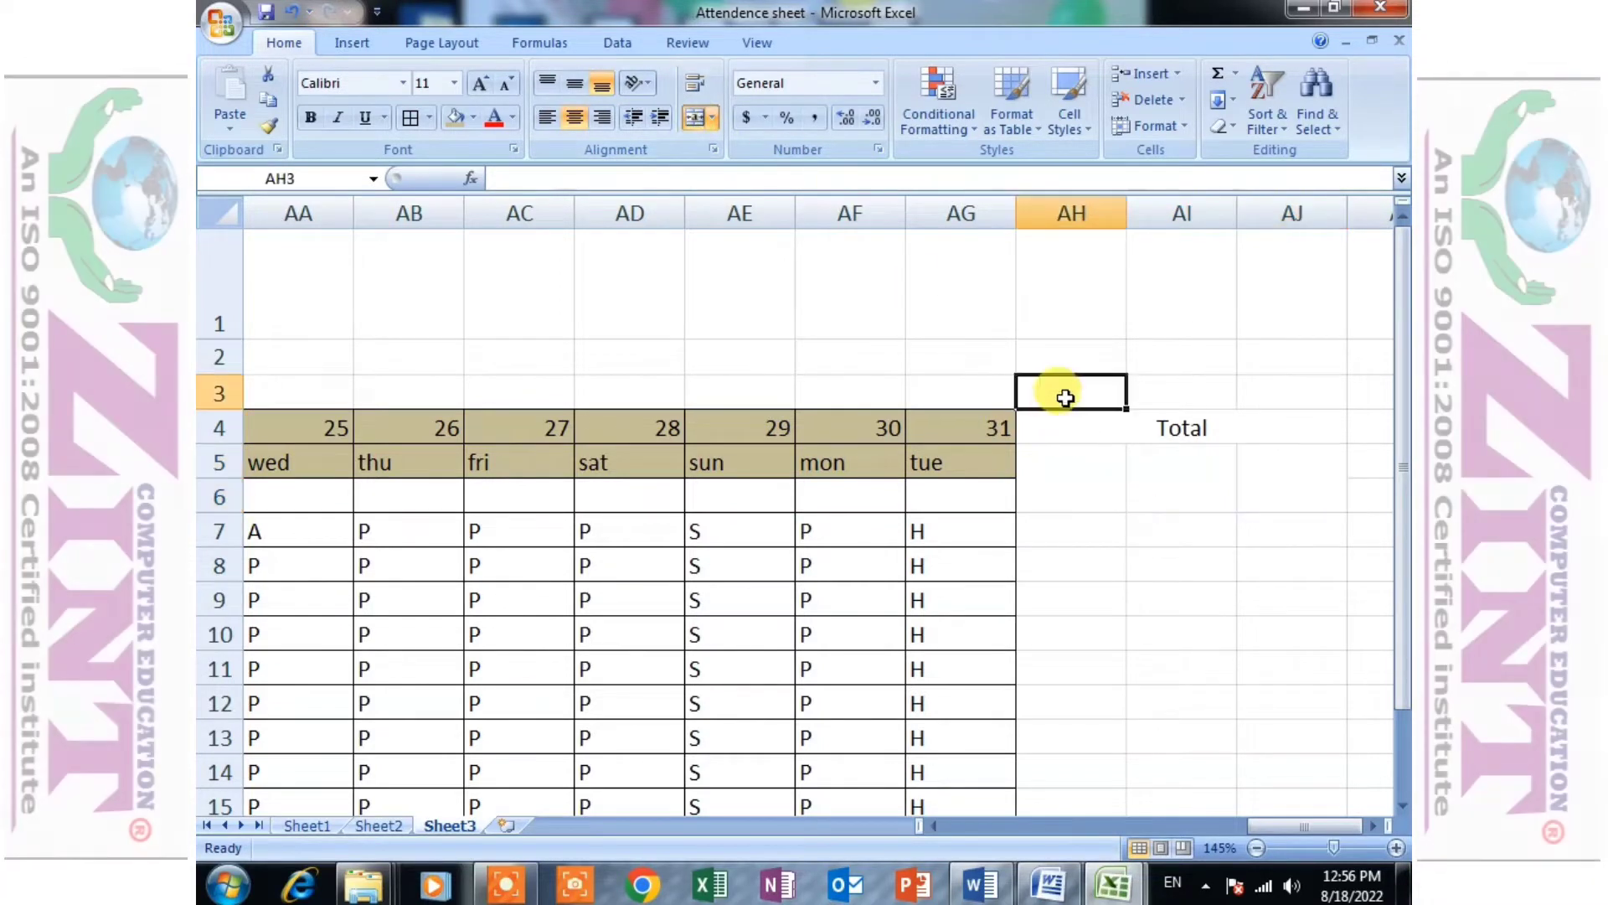
{"action": "left_click_drag", "start_coordinate": [1063, 419], "coordinate": [1193, 766]}
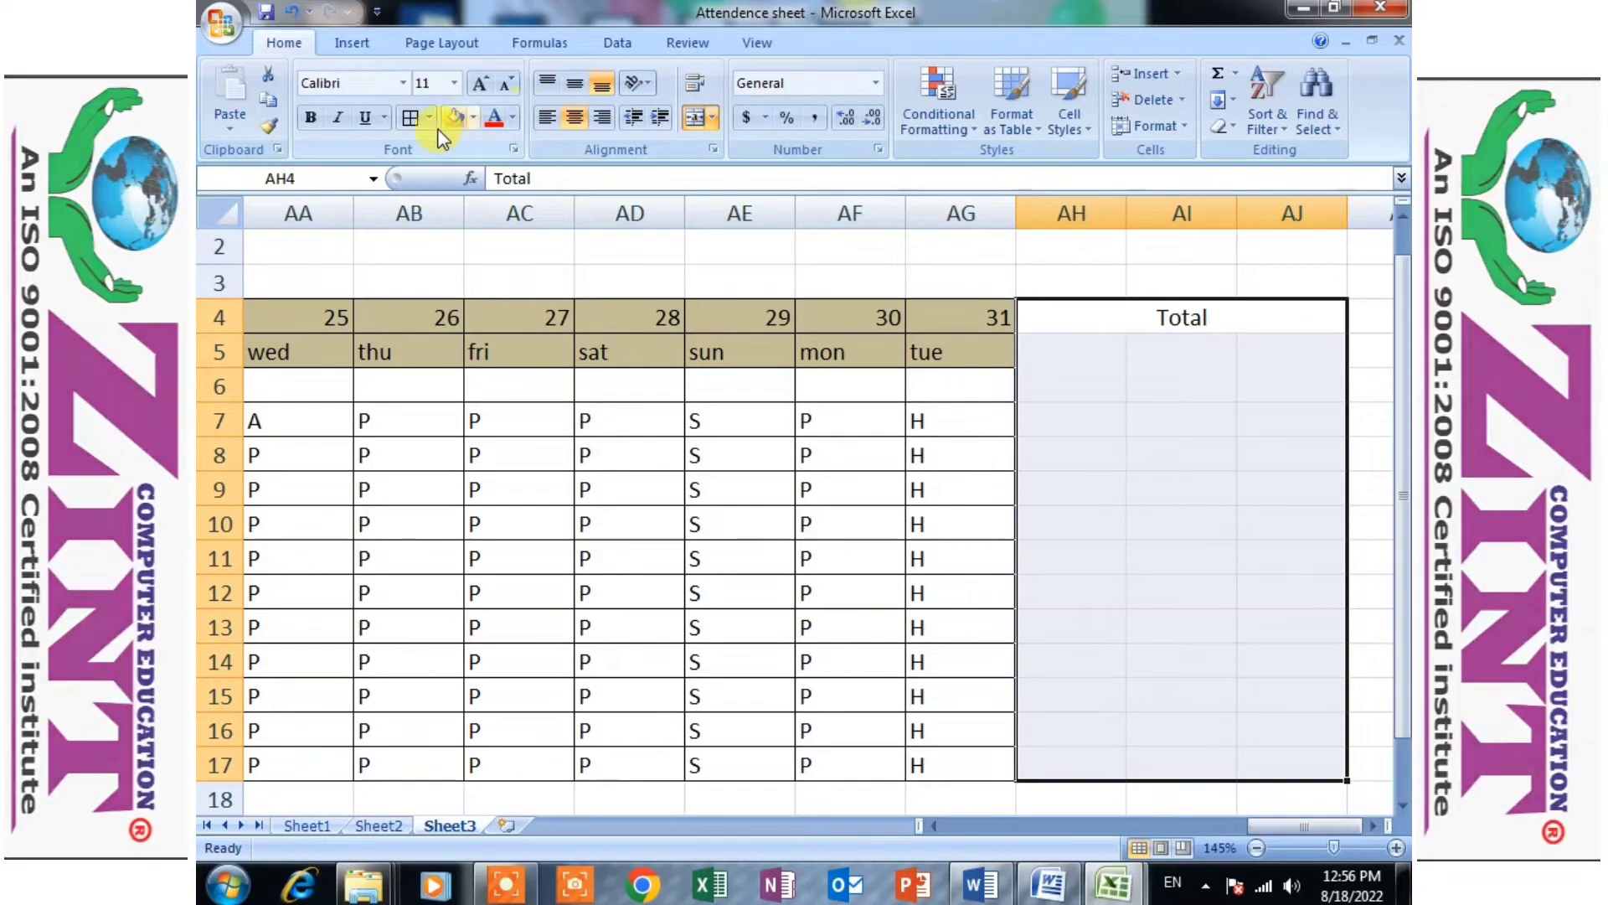
{"action": "left_click", "coordinate": [411, 117]}
{"action": "left_click", "coordinate": [1072, 519]}
- Enter the subheadings "Present" in AH5 and "Absent" in AI5
{"action": "left_click", "coordinate": [1090, 375]}
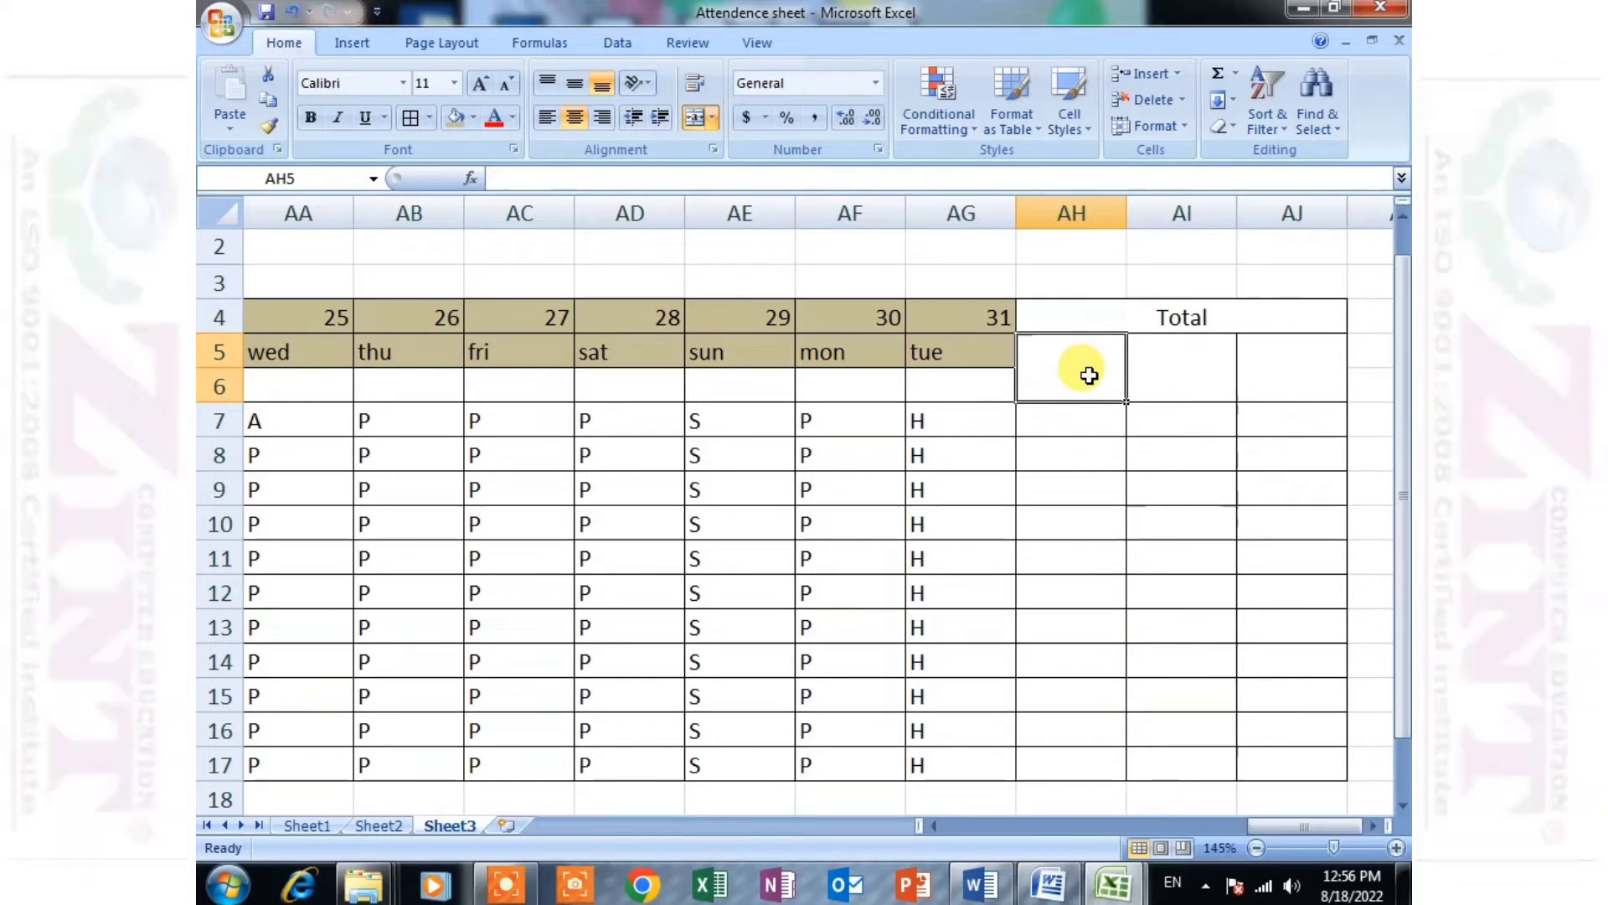
{"action": "type", "text": "P"}
{"action": "type", "text": "resent"}
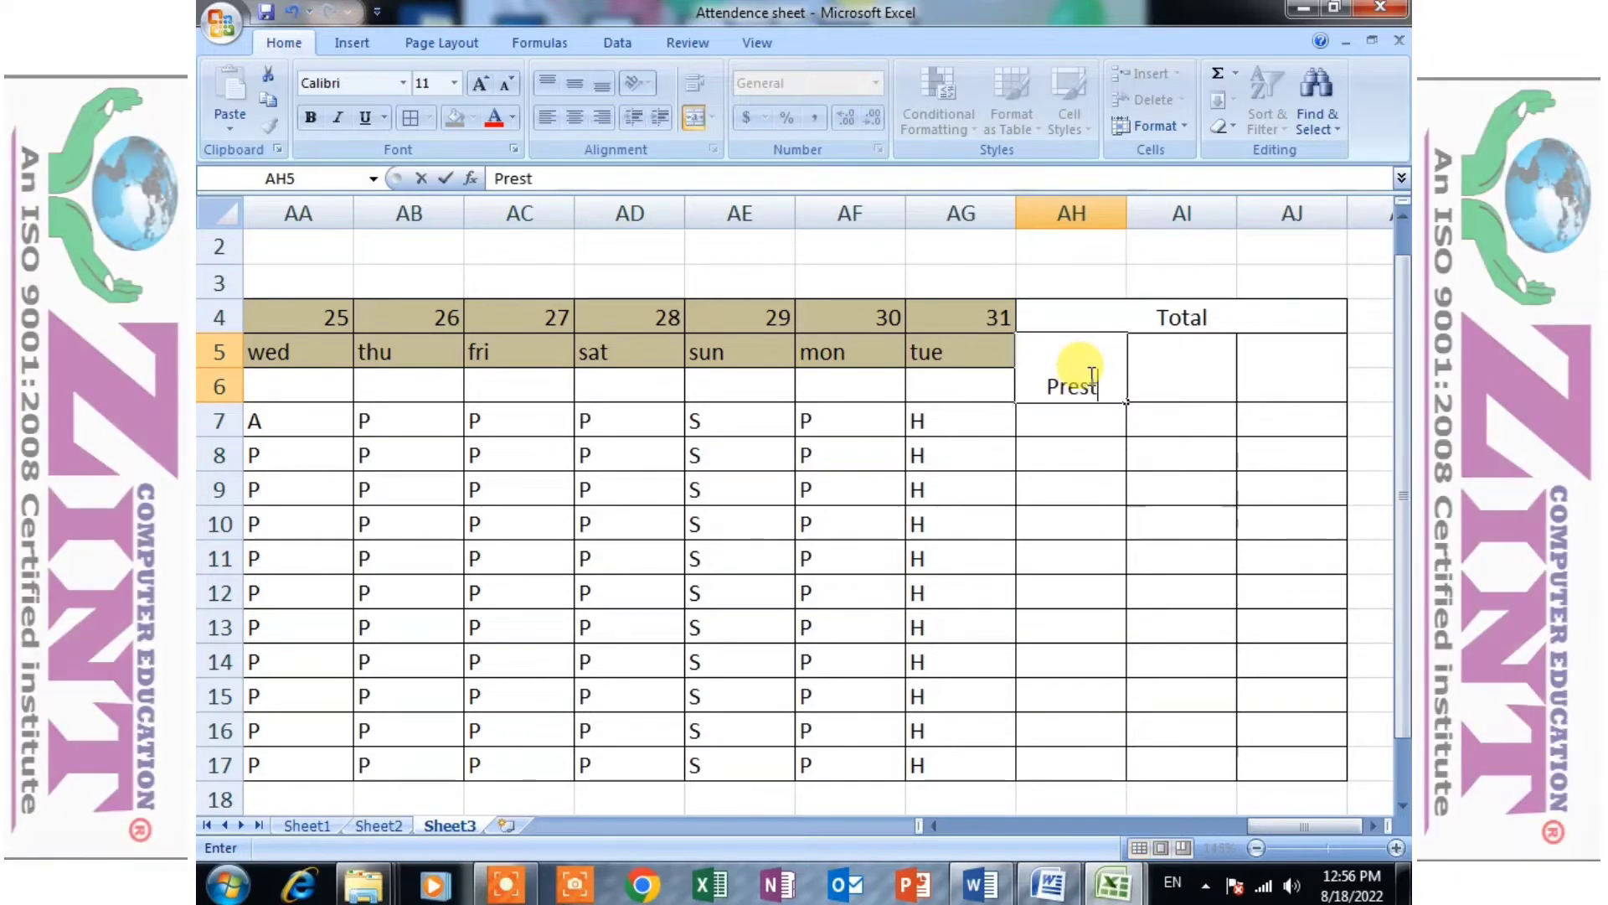
{"action": "key", "text": "BackSpace"}
{"action": "type", "text": "ent"}
{"action": "key", "text": "Tab"}
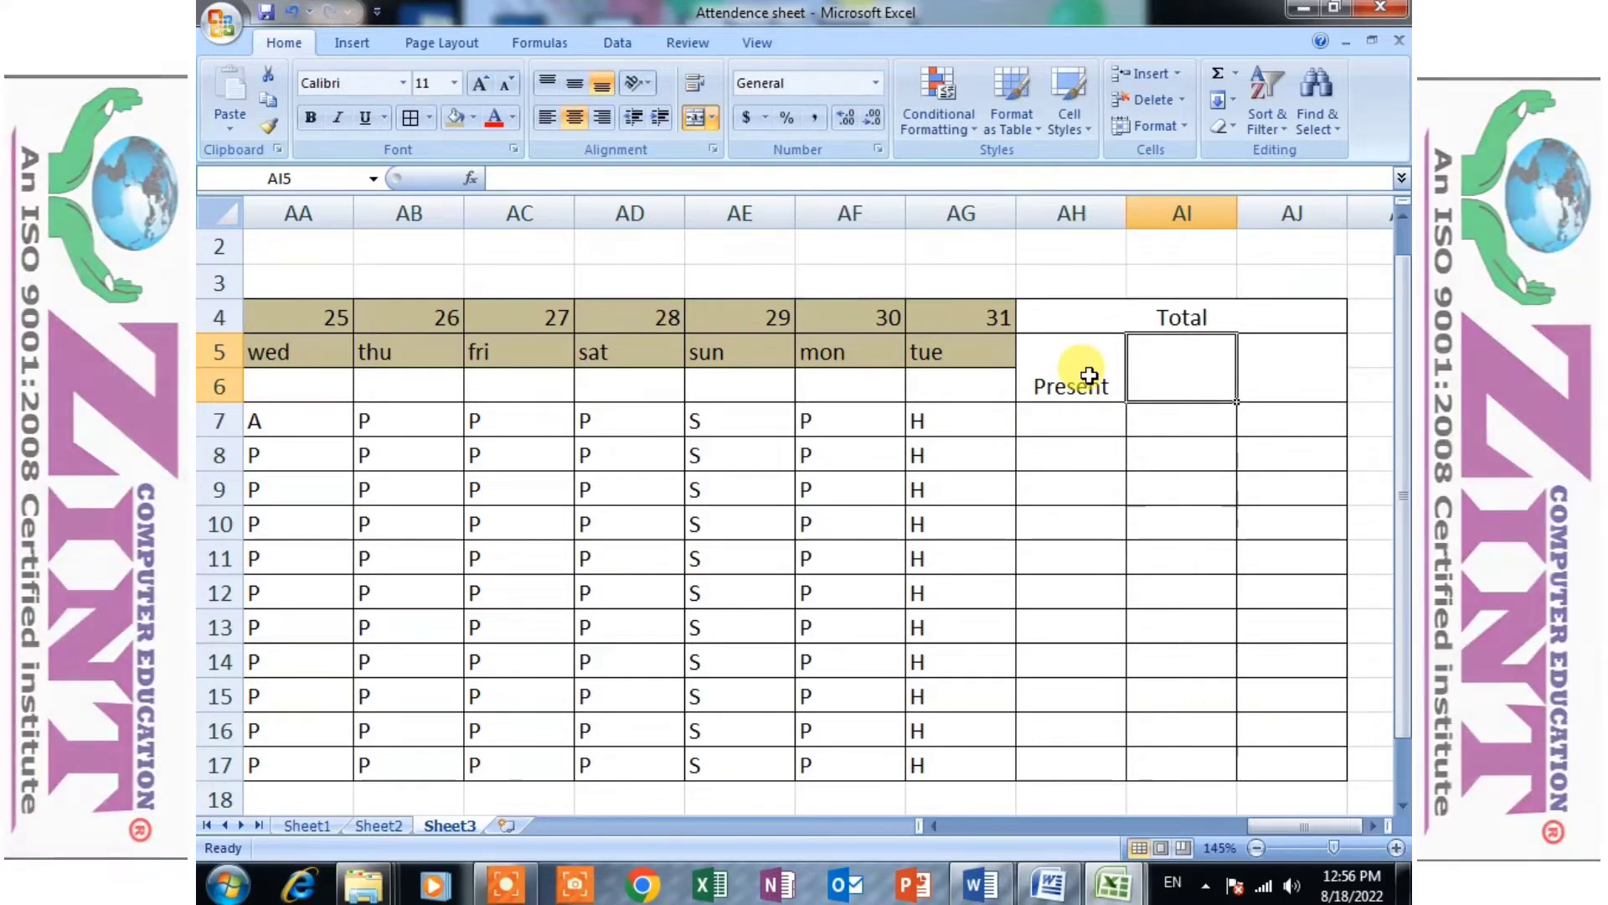
{"action": "type", "text": "Absent"}
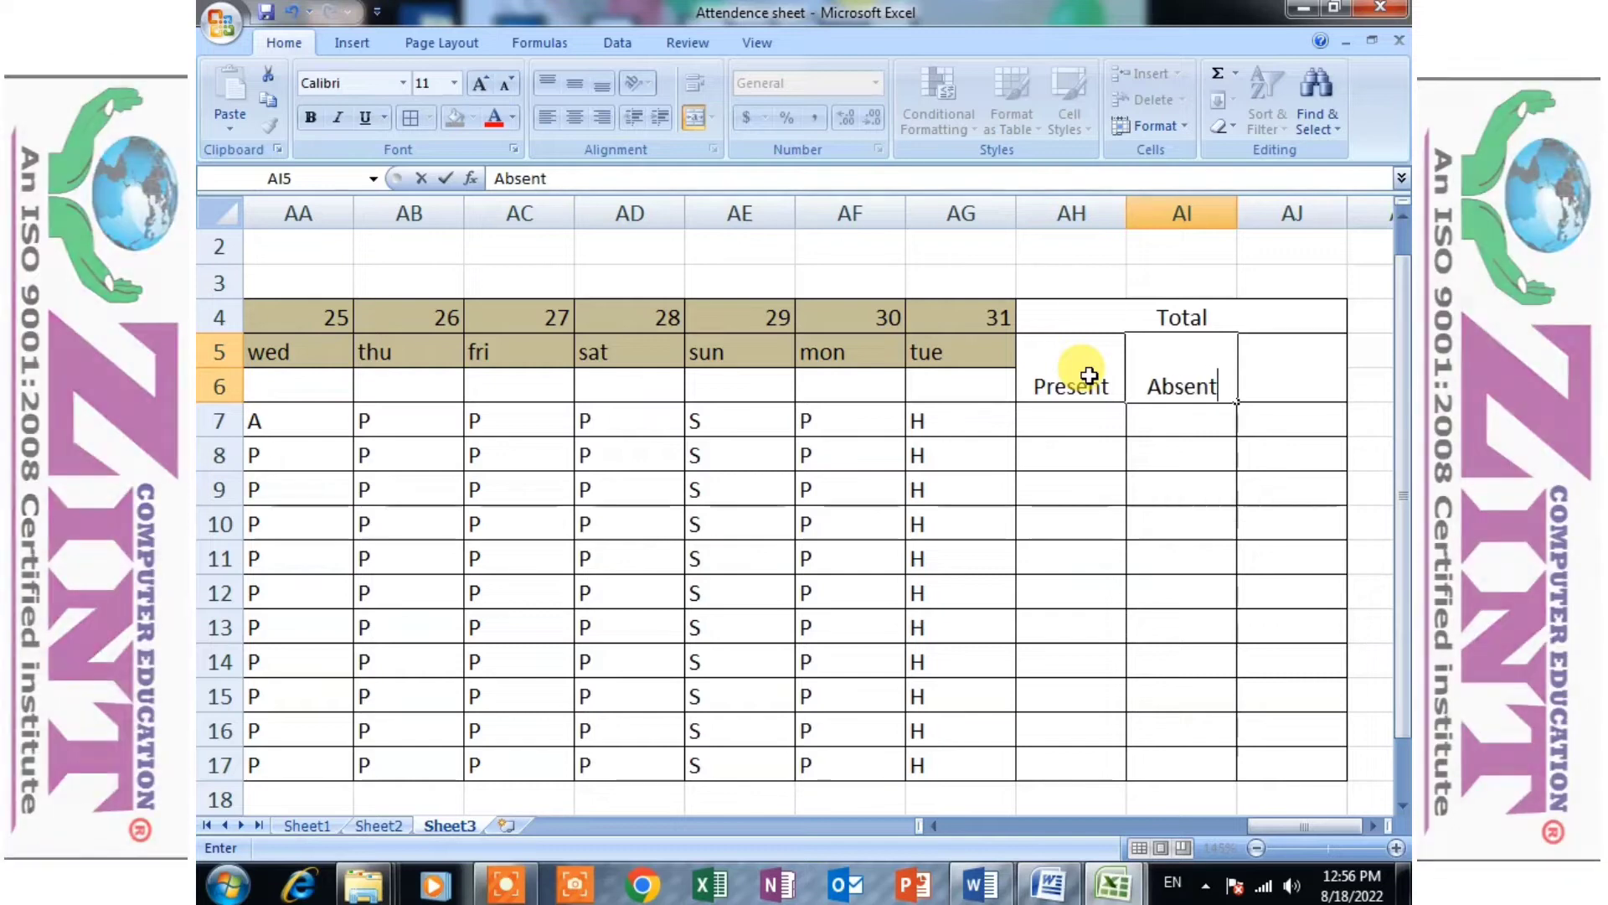
{"action": "key", "text": "Tab"}
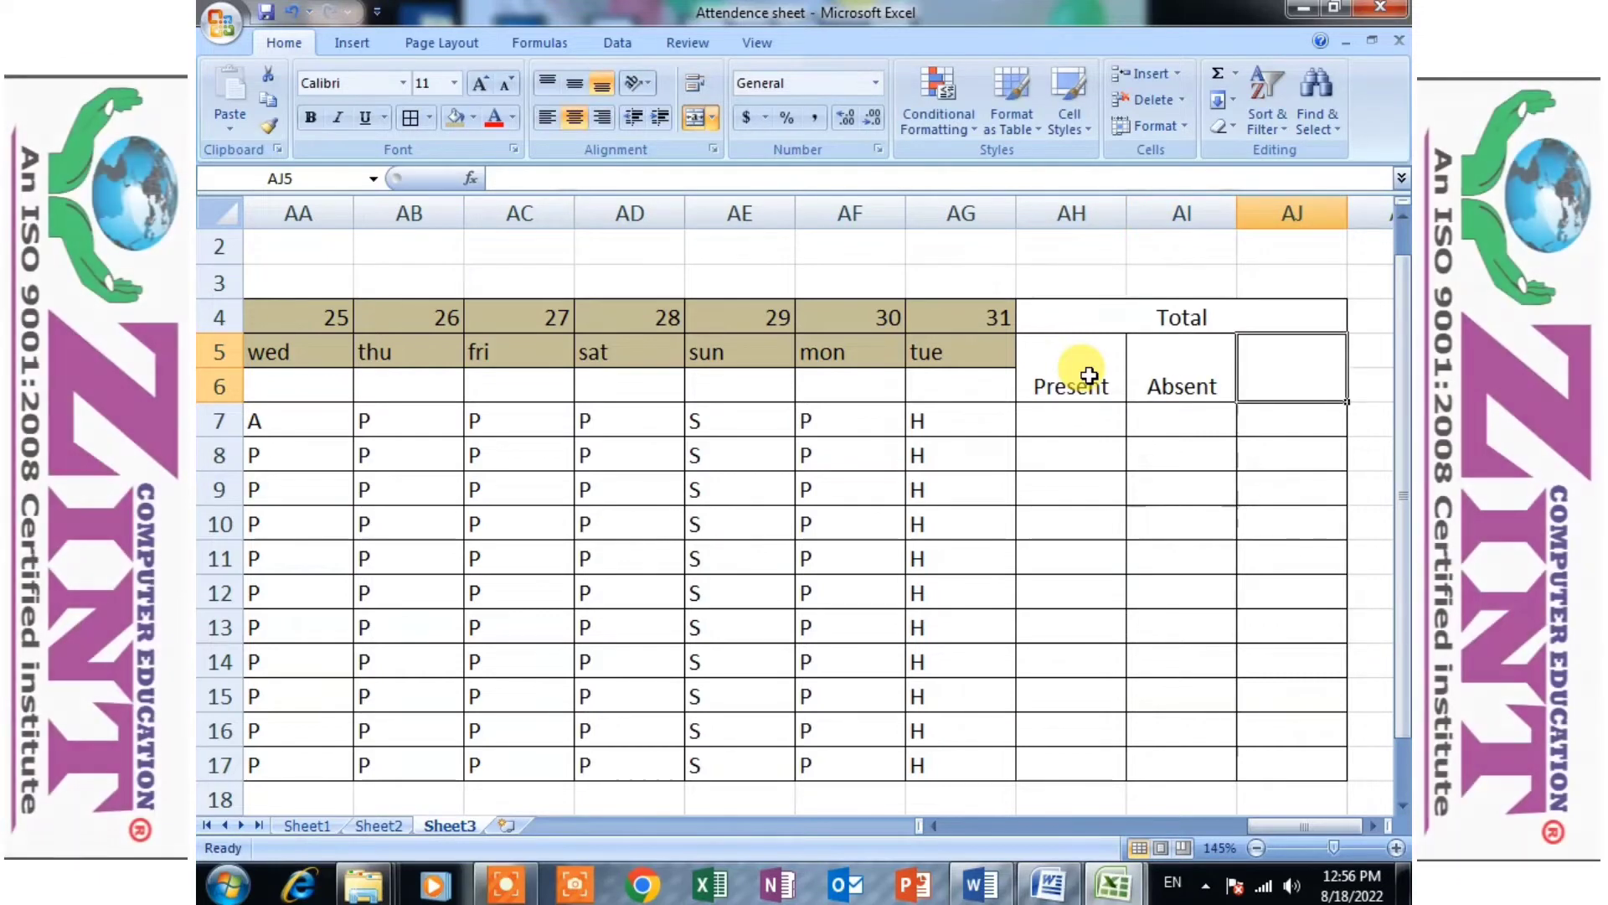
- Enter the subheading "Holiday" in AJ5
{"action": "type", "text": "hol"}
{"action": "key", "text": "BackSpace"}
{"action": "key", "text": "BackSpace"}
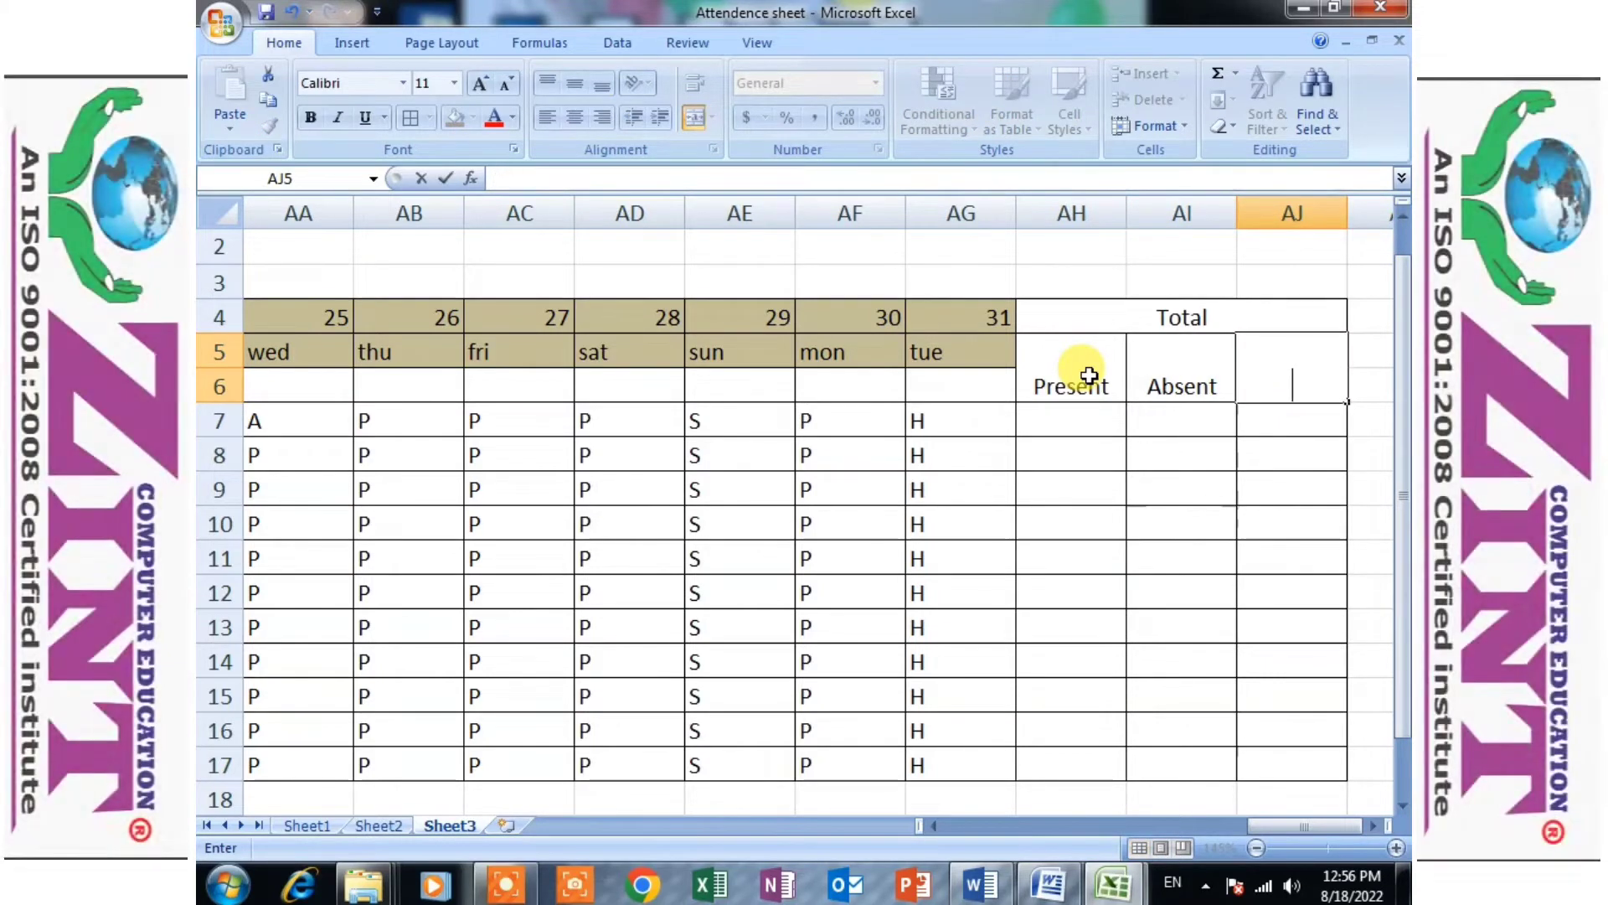
{"action": "key", "text": "BackSpace"}
{"action": "type", "text": "oliday"}
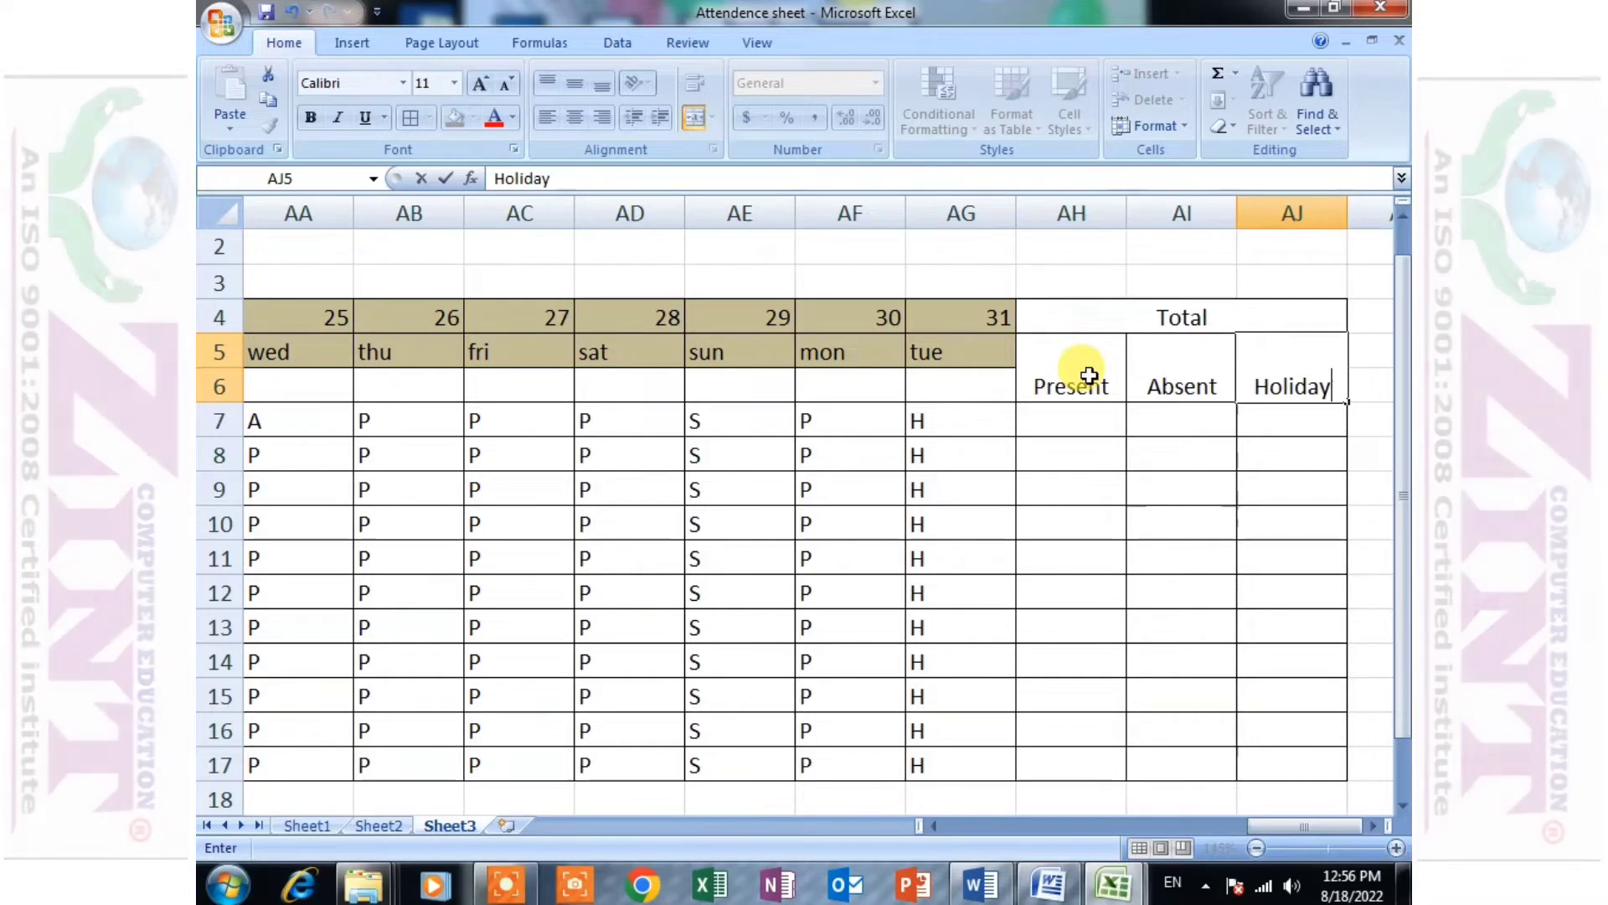
{"action": "key", "text": "Tab"}
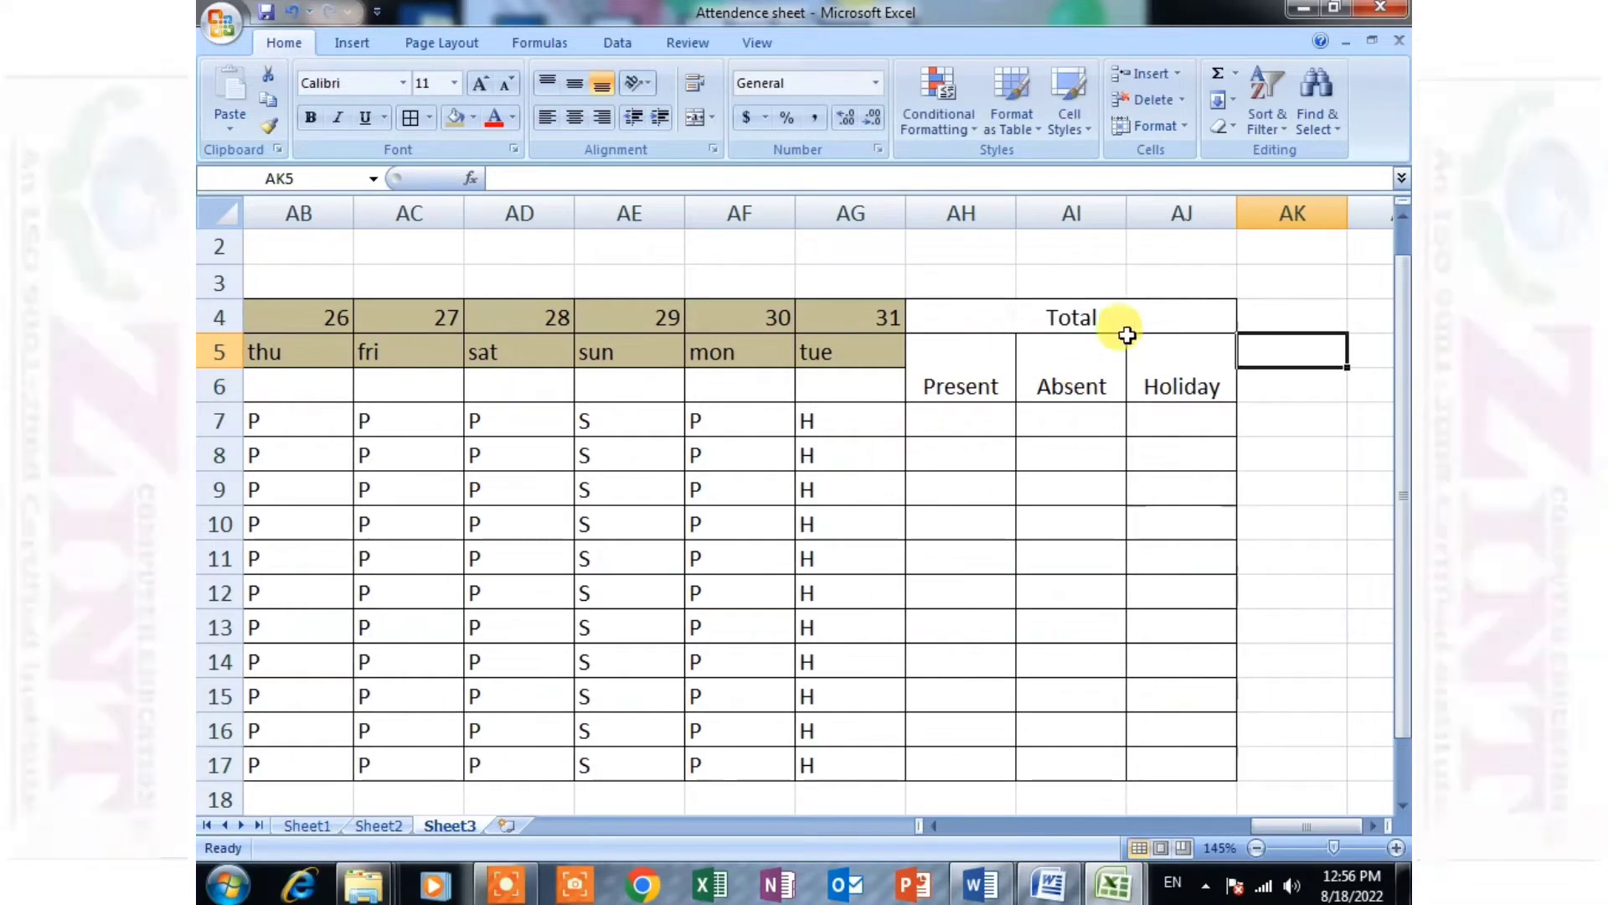
- Extend the merged and centered Total heading so it spans AH4 to AK4
{"action": "left_click_drag", "start_coordinate": [960, 319], "coordinate": [1290, 318]}
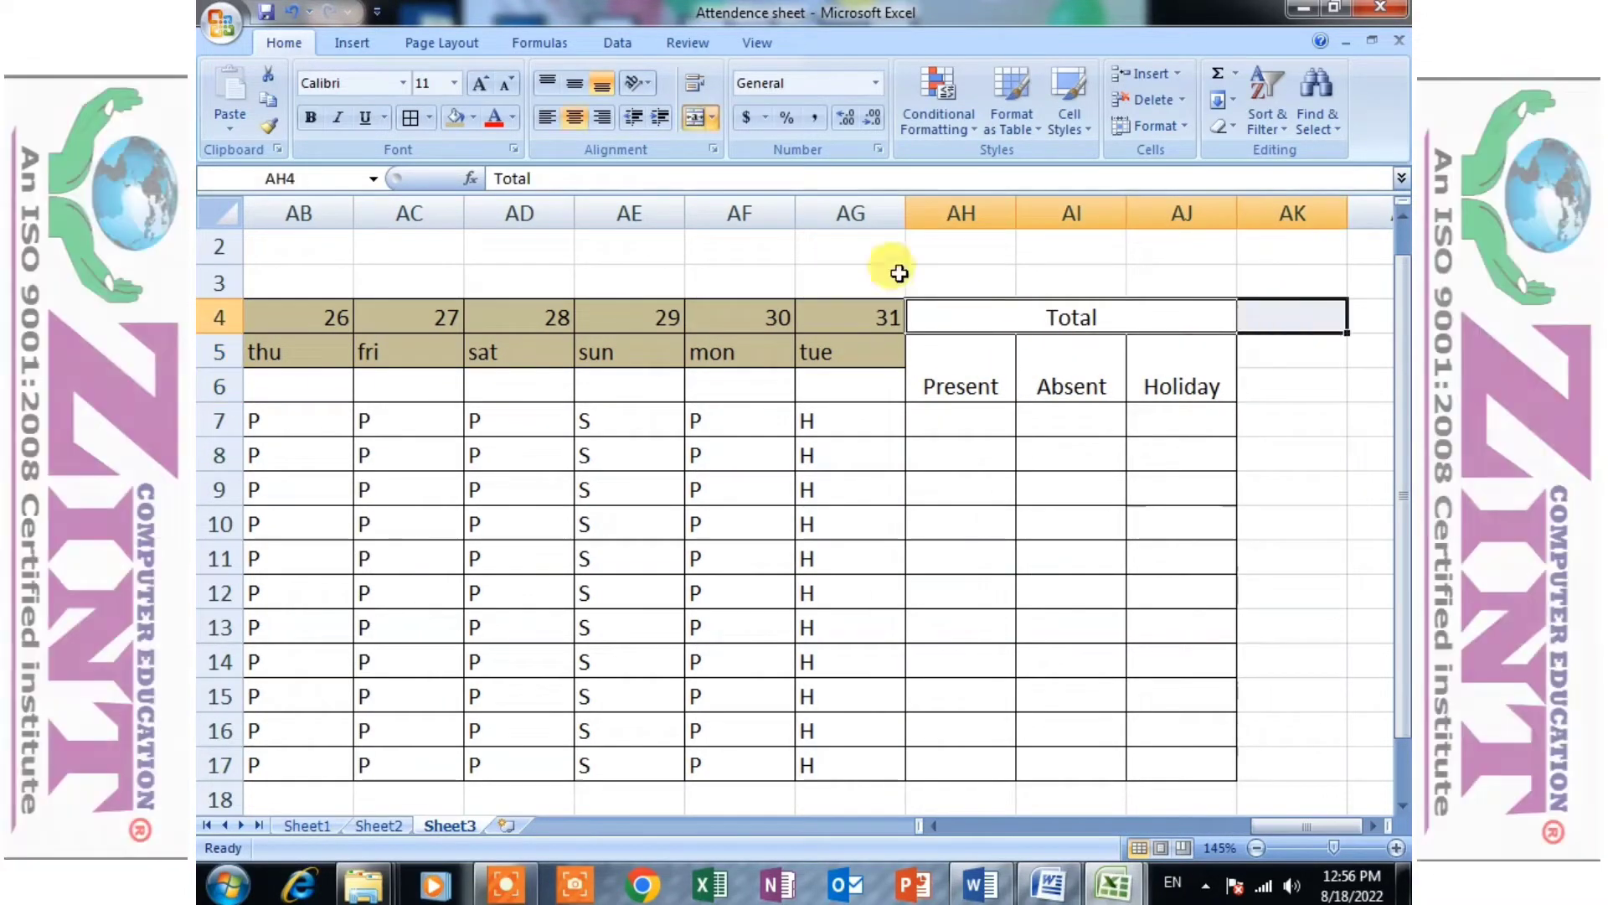
{"action": "left_click", "coordinate": [698, 119]}
{"action": "left_click", "coordinate": [698, 119]}
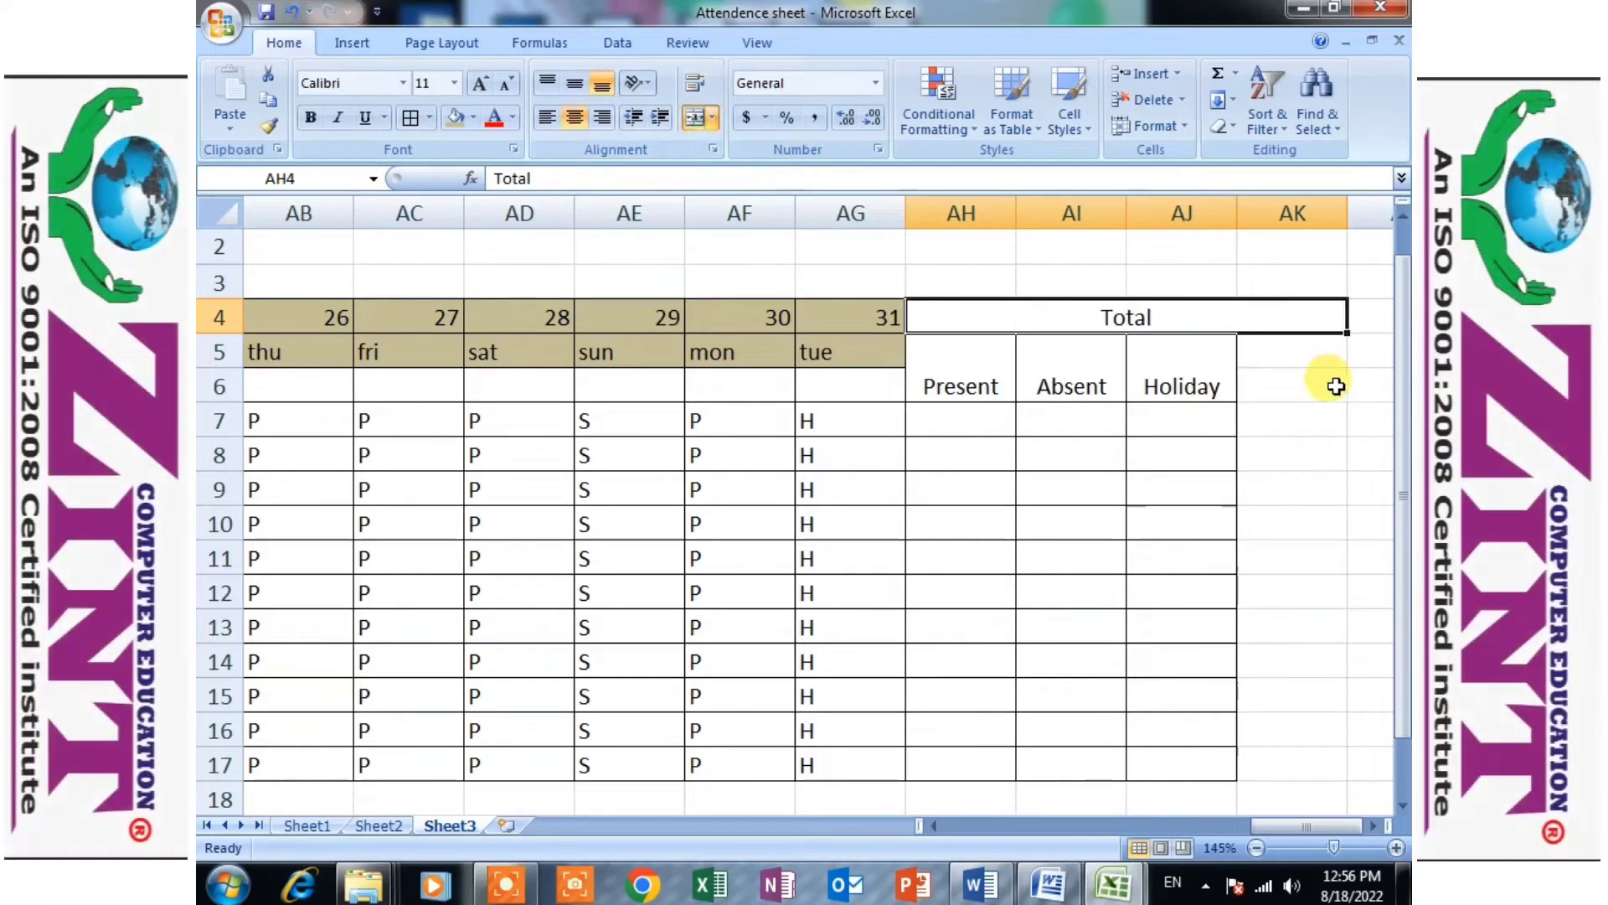
- Merge cells AK5 and AK6 and enter the subheading "Sunday" in them
{"action": "left_click_drag", "start_coordinate": [1282, 352], "coordinate": [1261, 383]}
{"action": "left_click", "coordinate": [695, 118]}
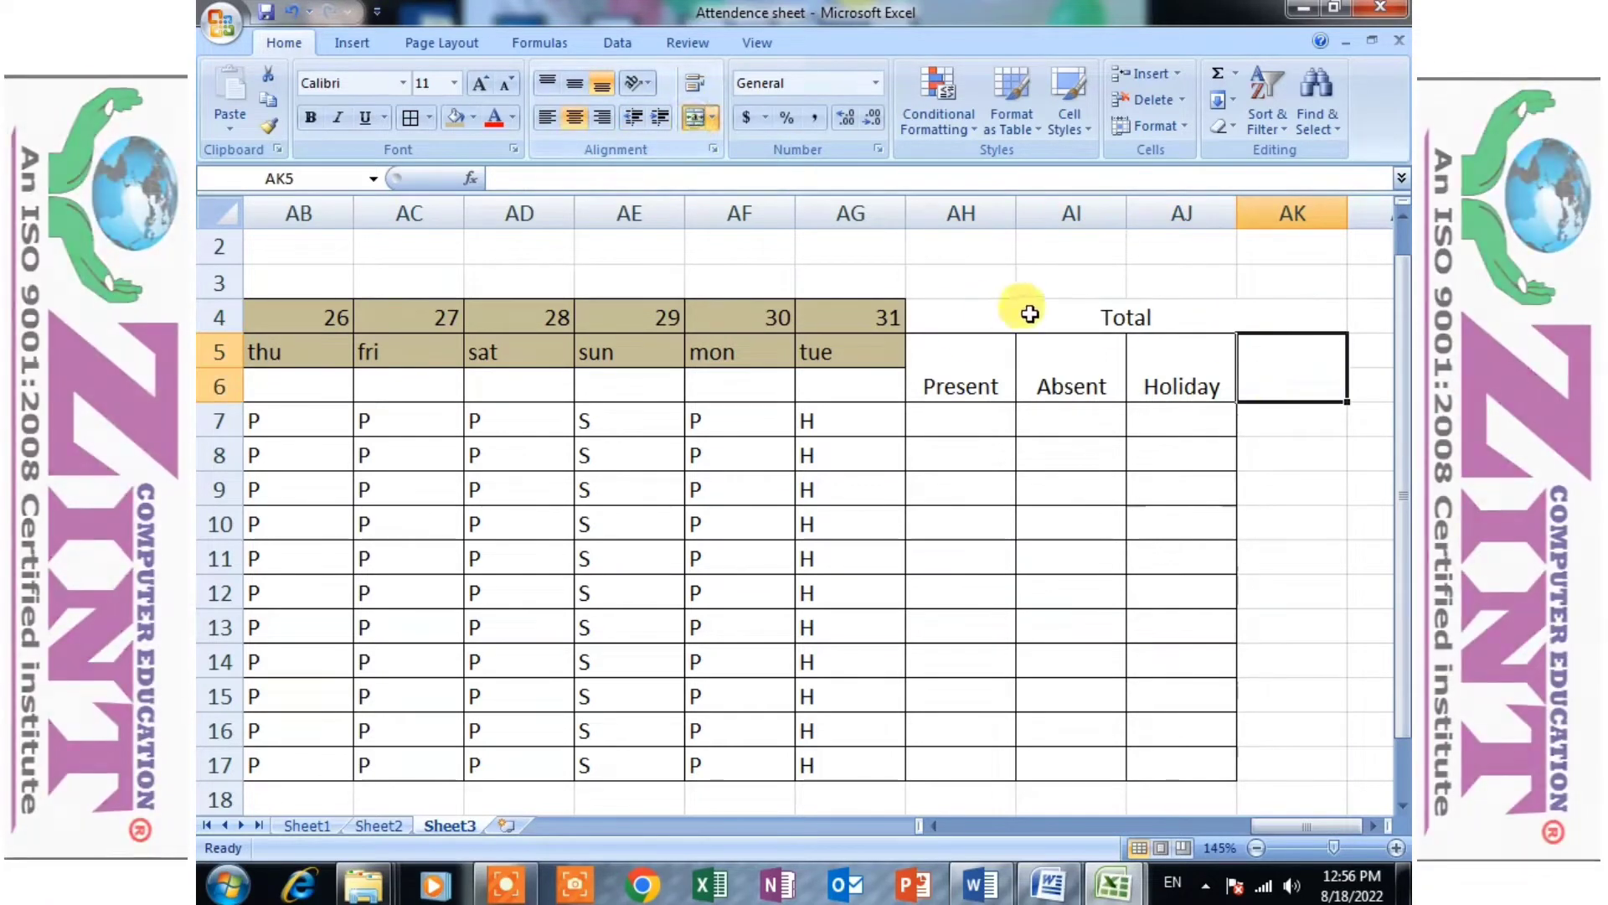
{"action": "type", "text": "S"}
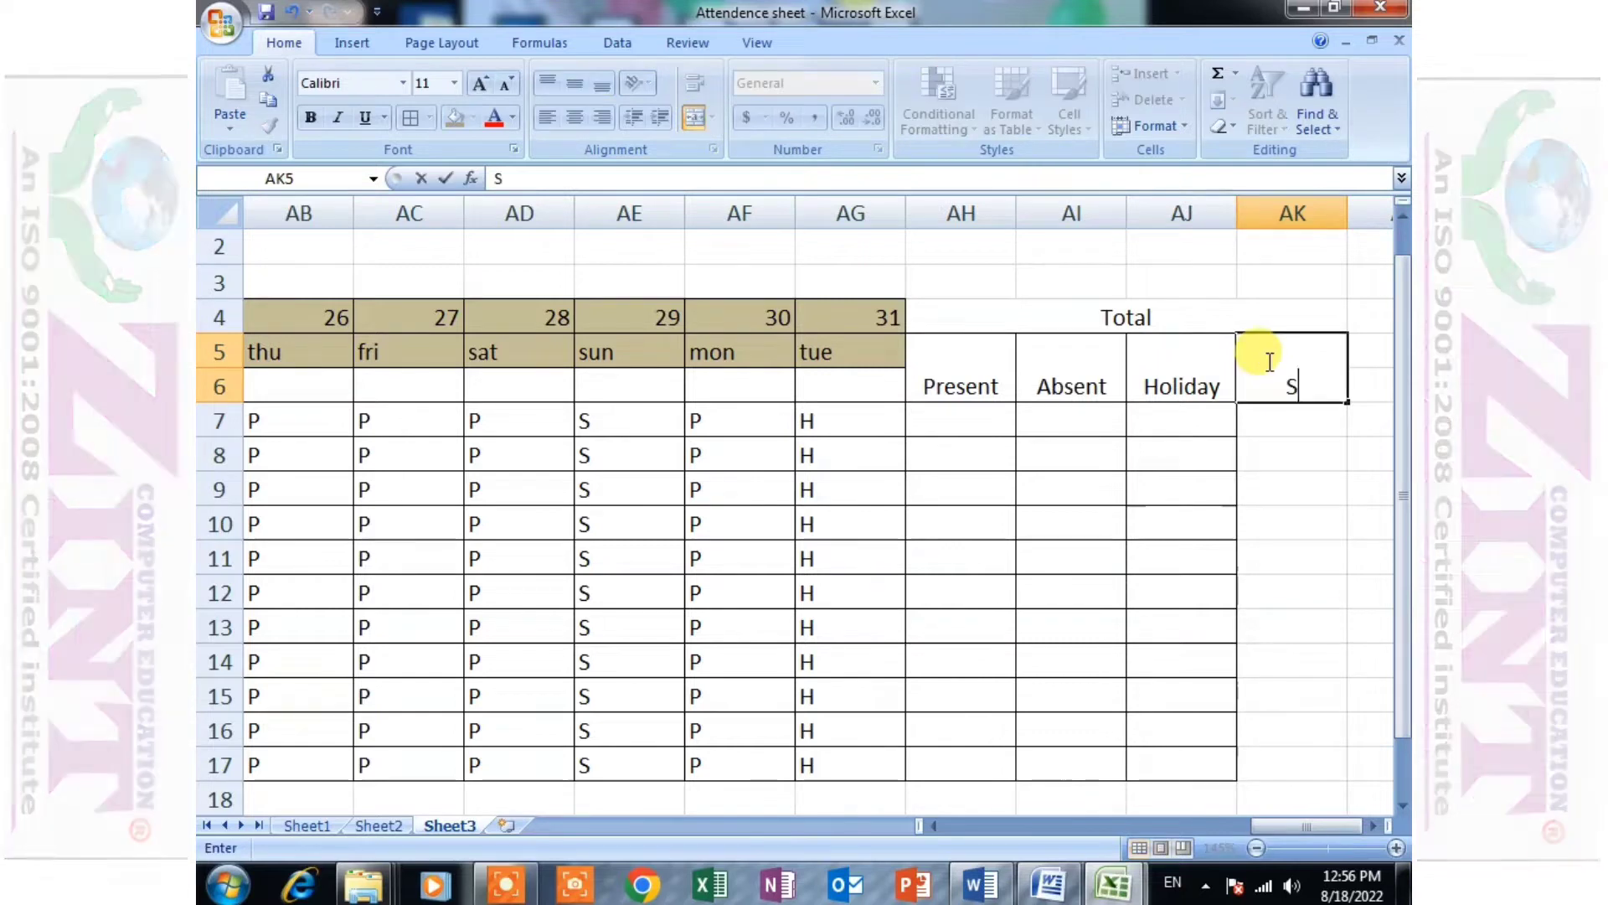
{"action": "type", "text": "unday"}
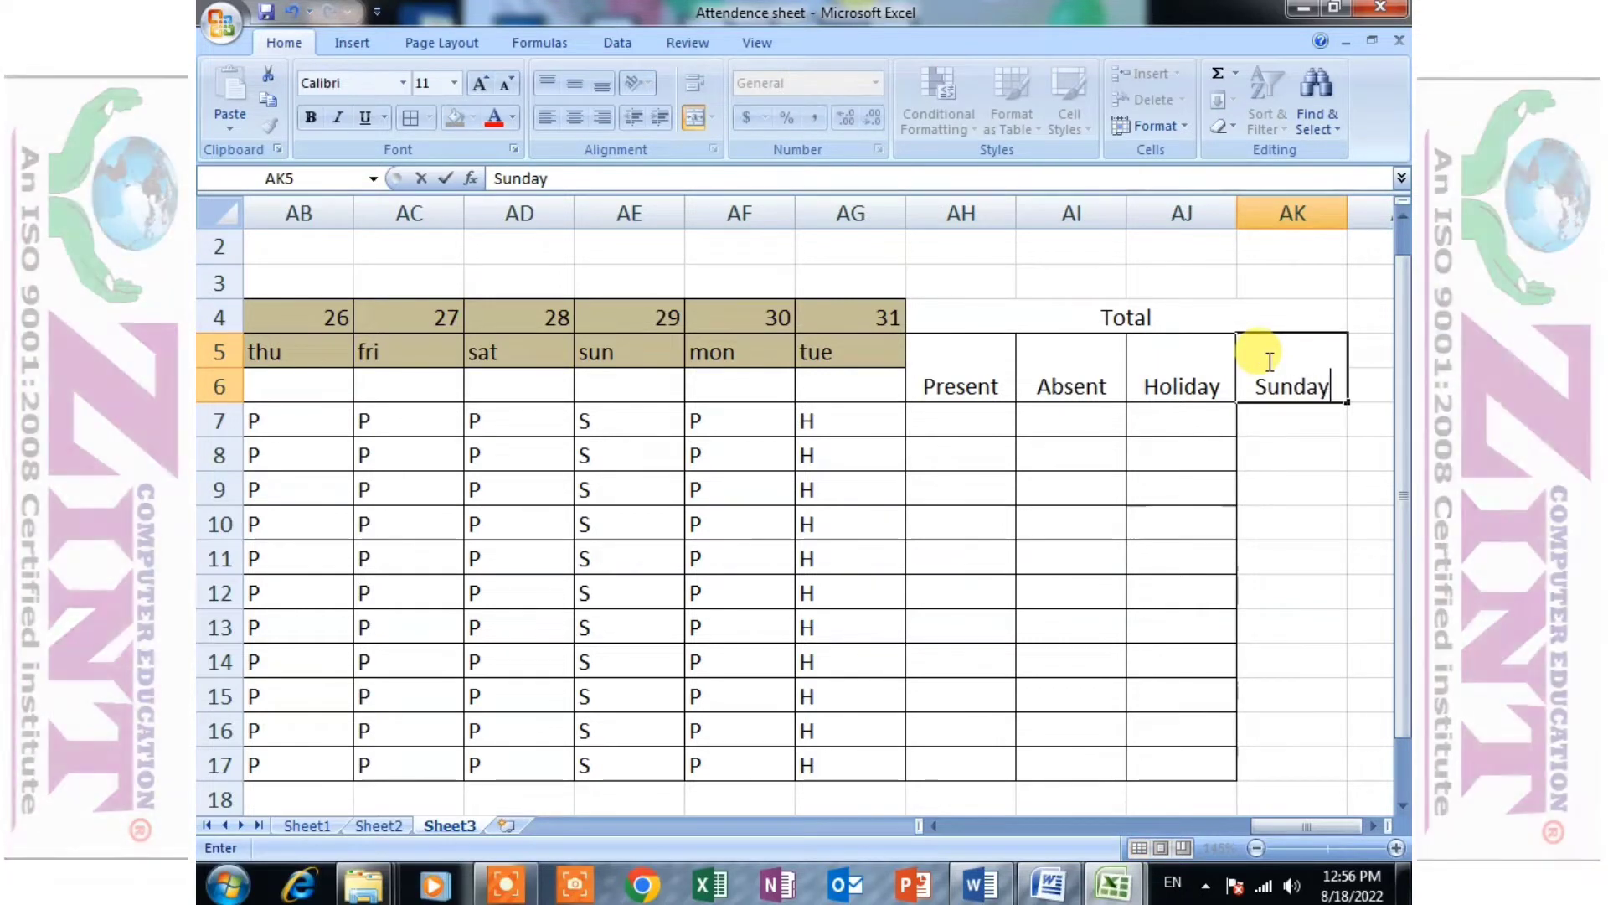
{"action": "left_click", "coordinate": [1292, 523]}
- Apply all borders to the widened totals block from AH4 to AK17
{"action": "left_click_drag", "start_coordinate": [1275, 370], "coordinate": [1297, 737]}
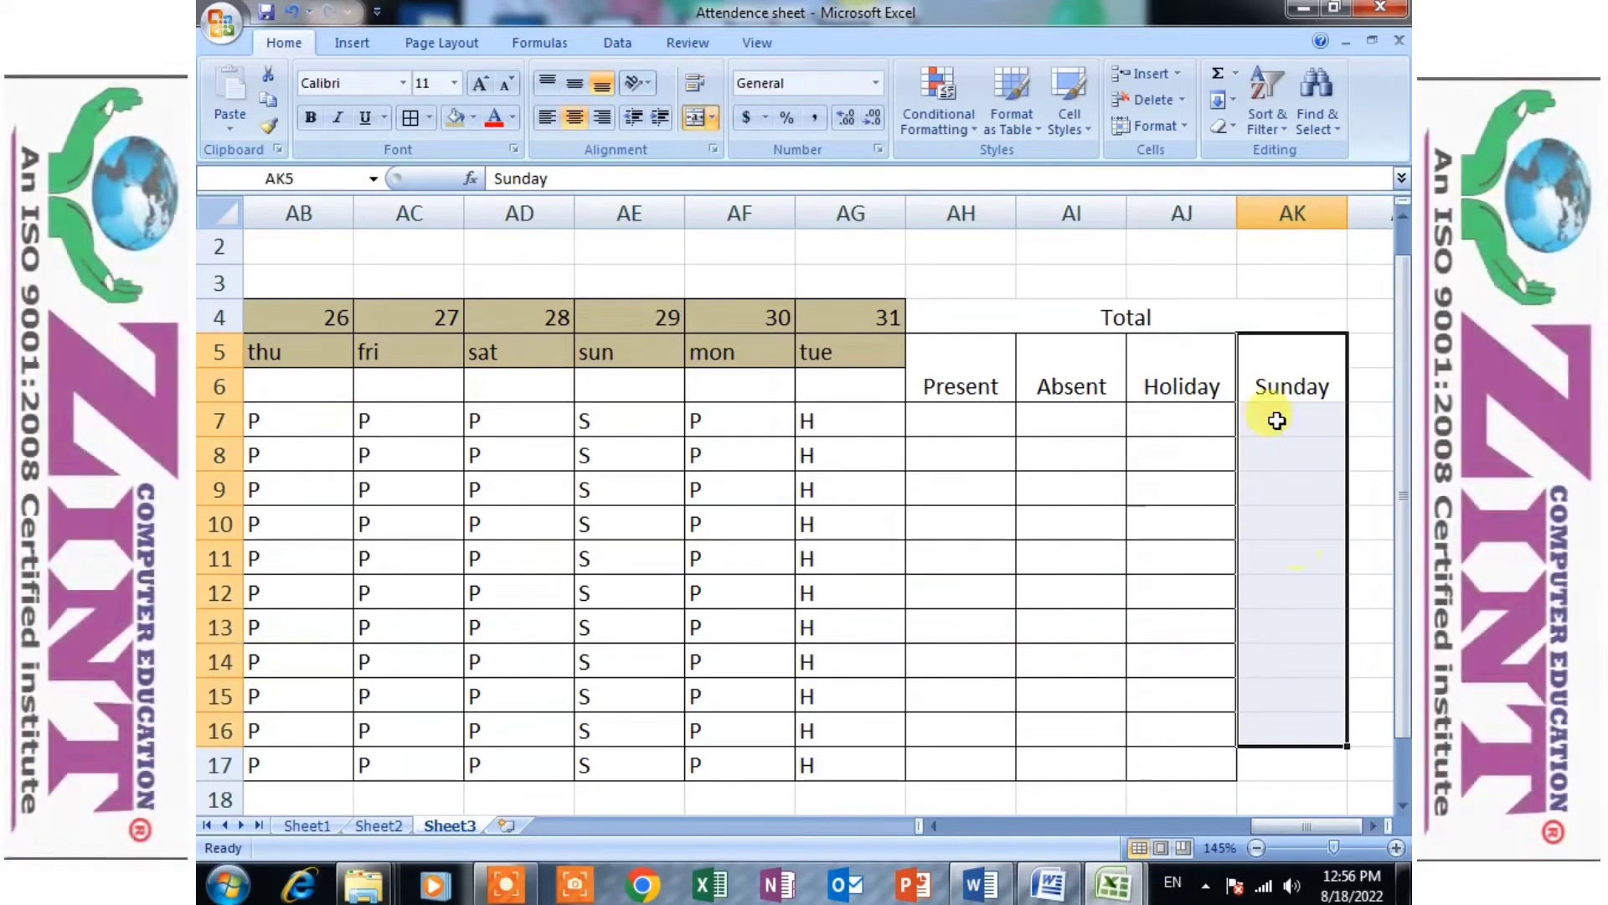
{"action": "left_click_drag", "start_coordinate": [987, 331], "coordinate": [1240, 767]}
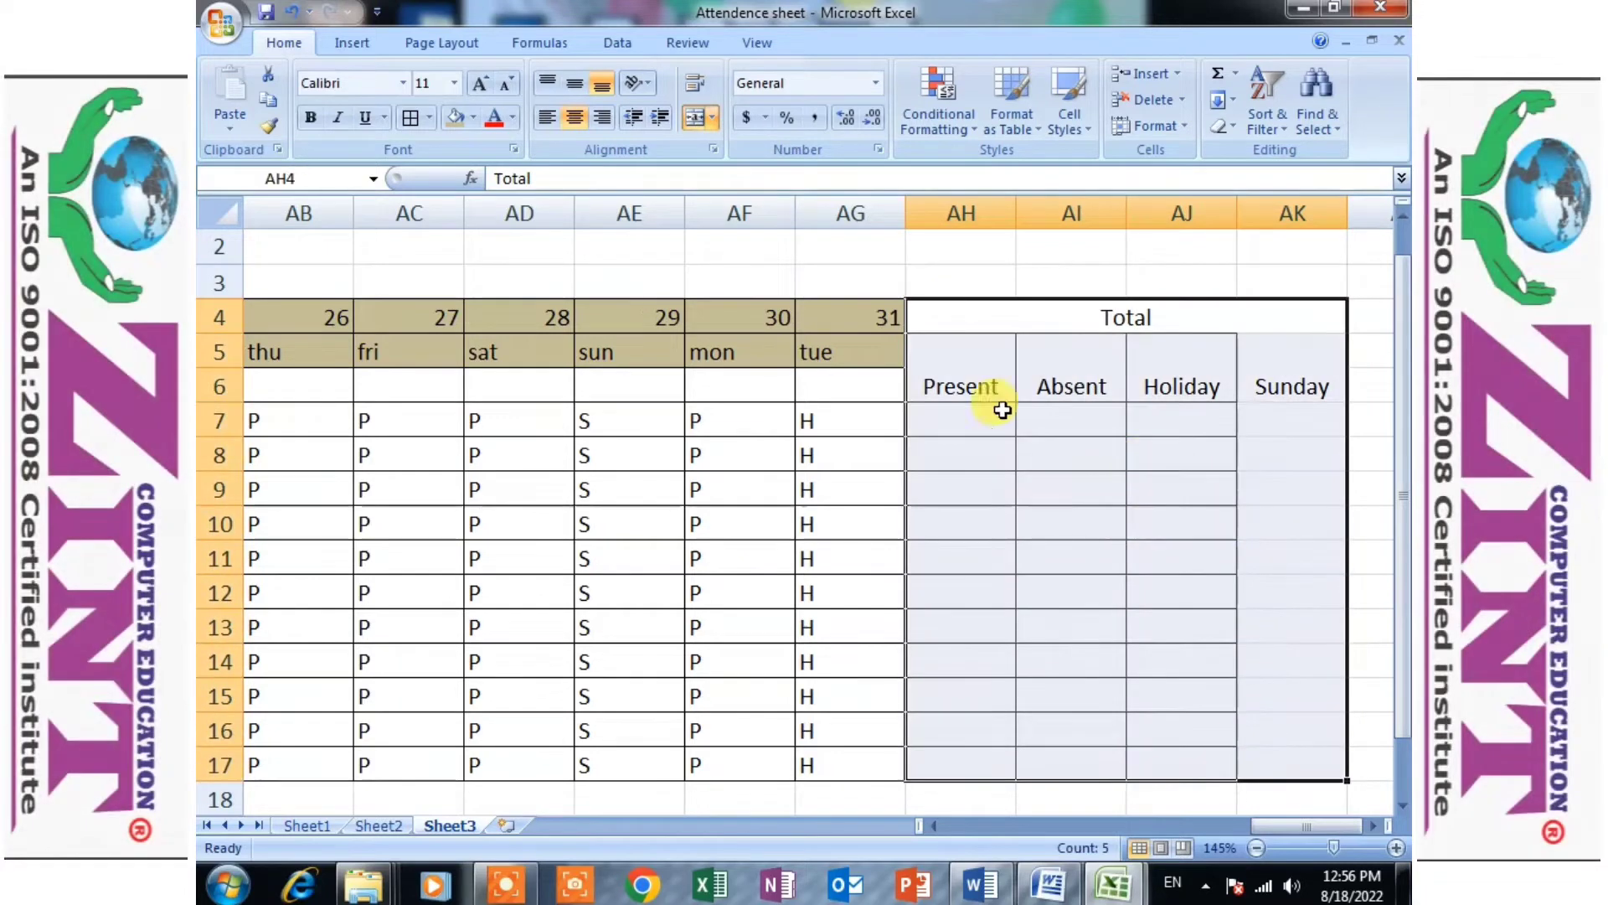
{"action": "left_click", "coordinate": [410, 117]}
{"action": "left_click", "coordinate": [1182, 444]}
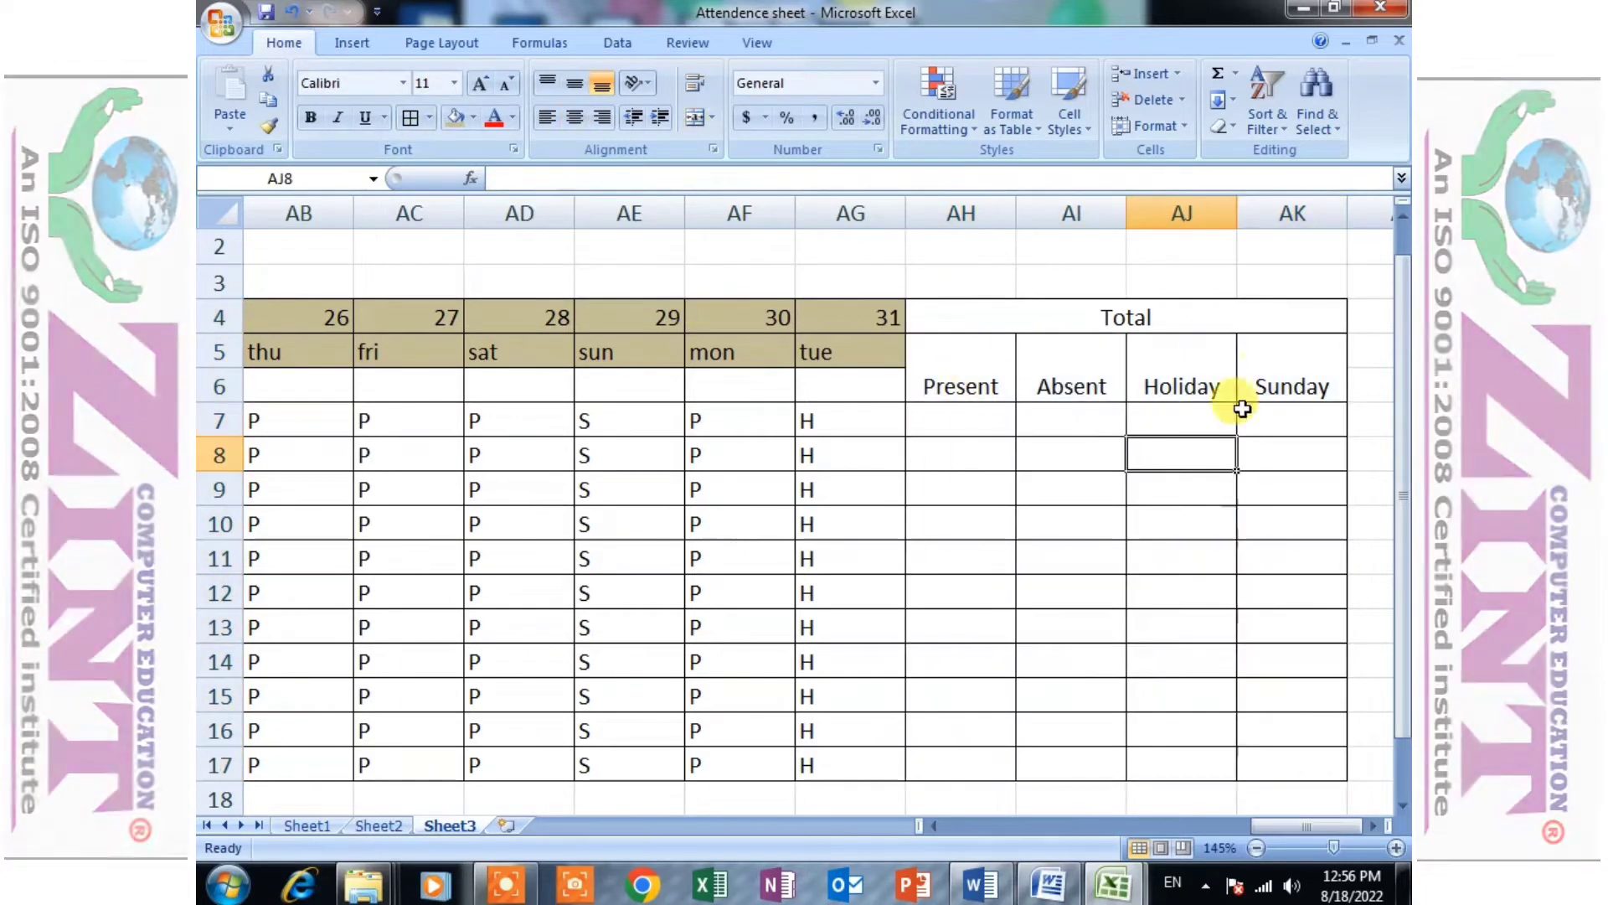
{"action": "left_click", "coordinate": [1256, 421]}
- Try to copy the date 31 cell's tan format onto the Total heading and its subheadings with Format Painter, then undo it
{"action": "left_click", "coordinate": [837, 323]}
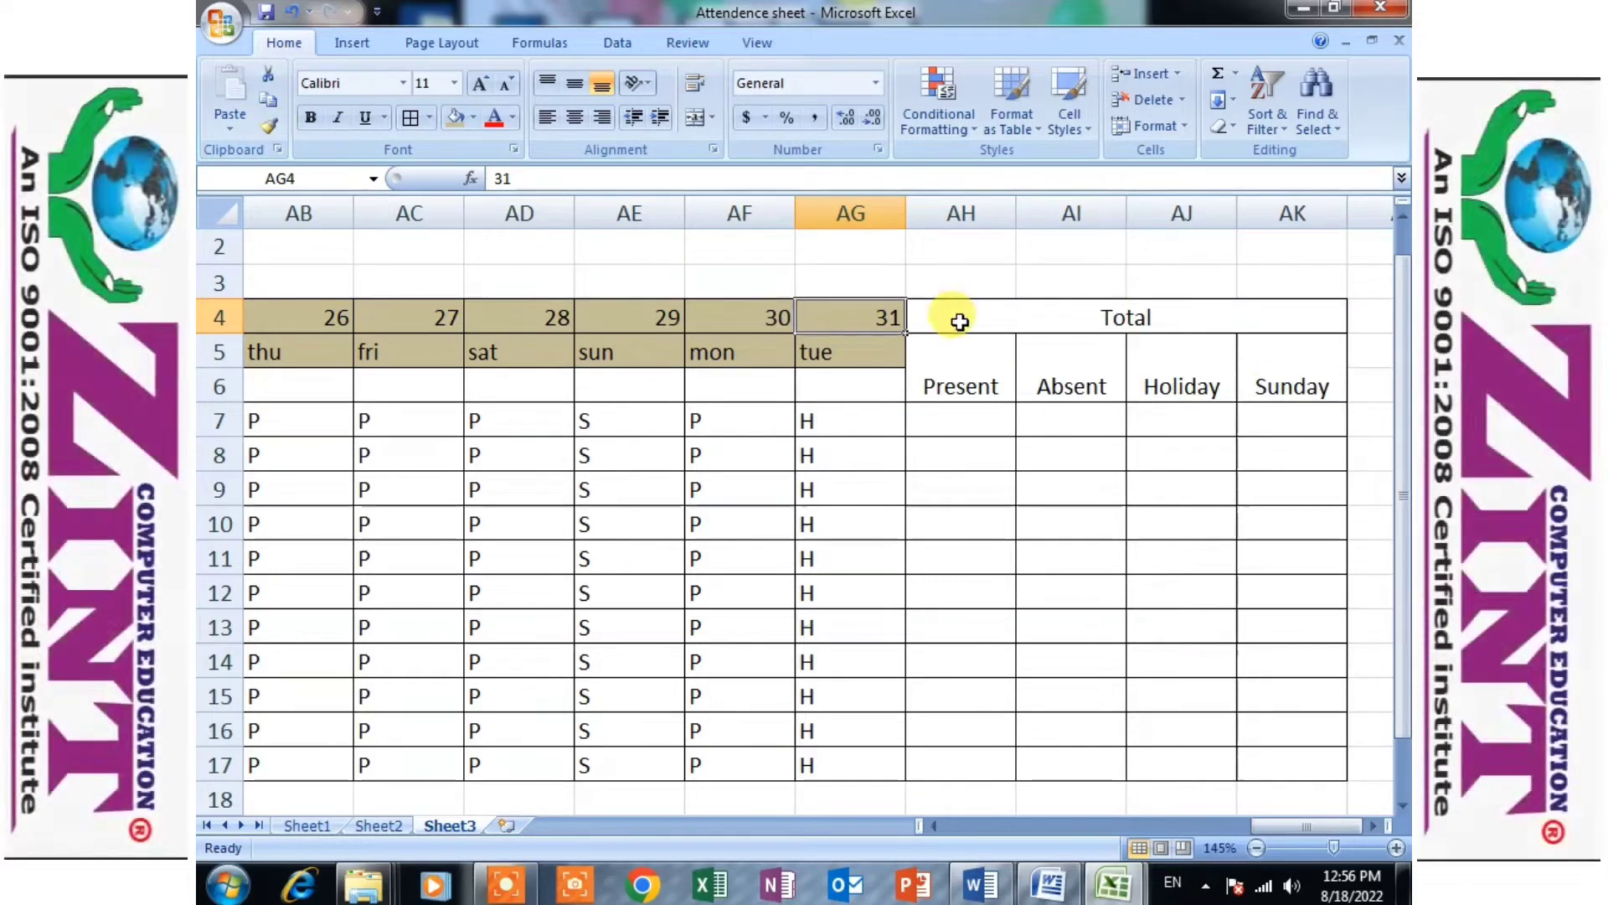
{"action": "left_click_drag", "start_coordinate": [958, 316], "coordinate": [1069, 395]}
{"action": "left_click", "coordinate": [860, 311]}
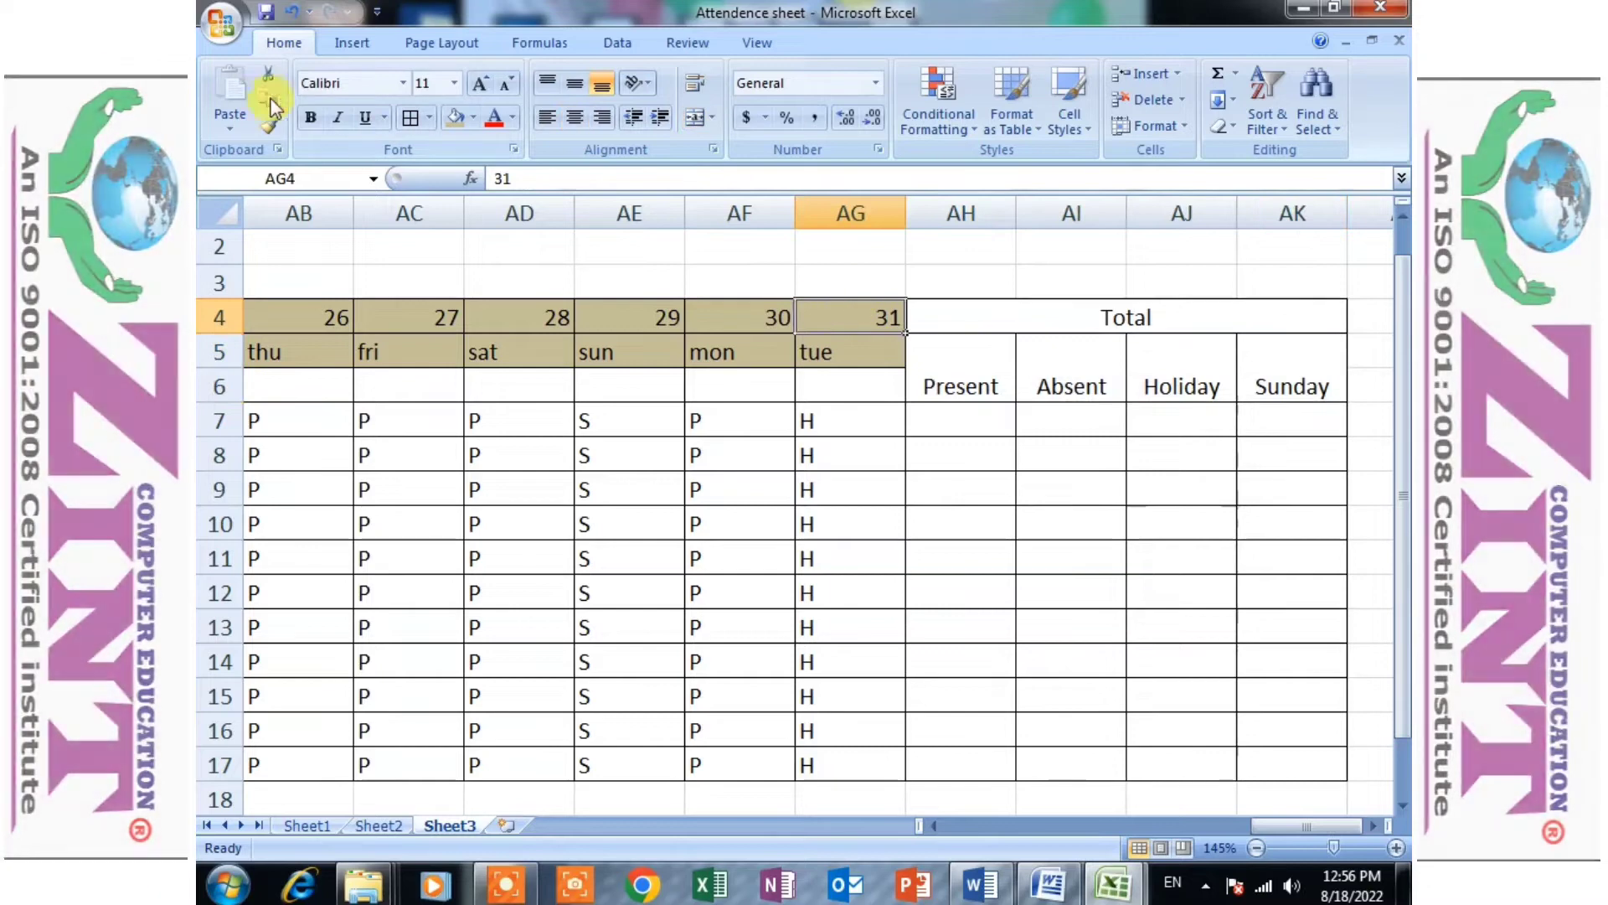
{"action": "left_click", "coordinate": [268, 126]}
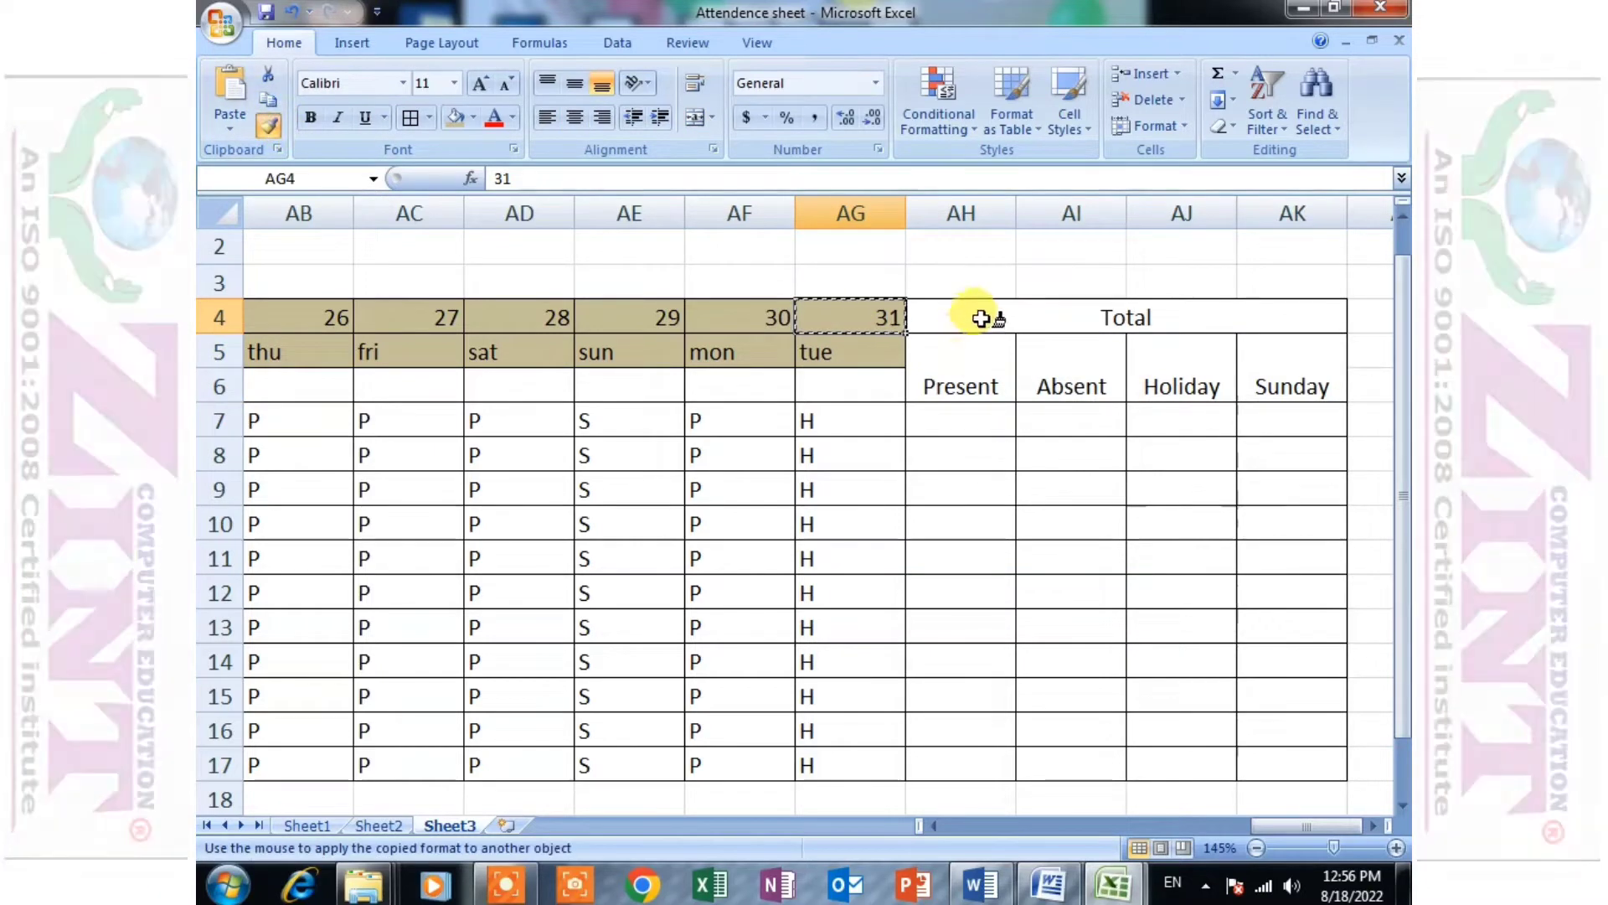
{"action": "left_click_drag", "start_coordinate": [991, 316], "coordinate": [997, 402]}
{"action": "key", "text": "ctrl+z"}
- Enter the formula =COUNTIF(C7:AG7,"P") in AH7 to total the first student's present days
{"action": "left_click", "coordinate": [963, 414]}
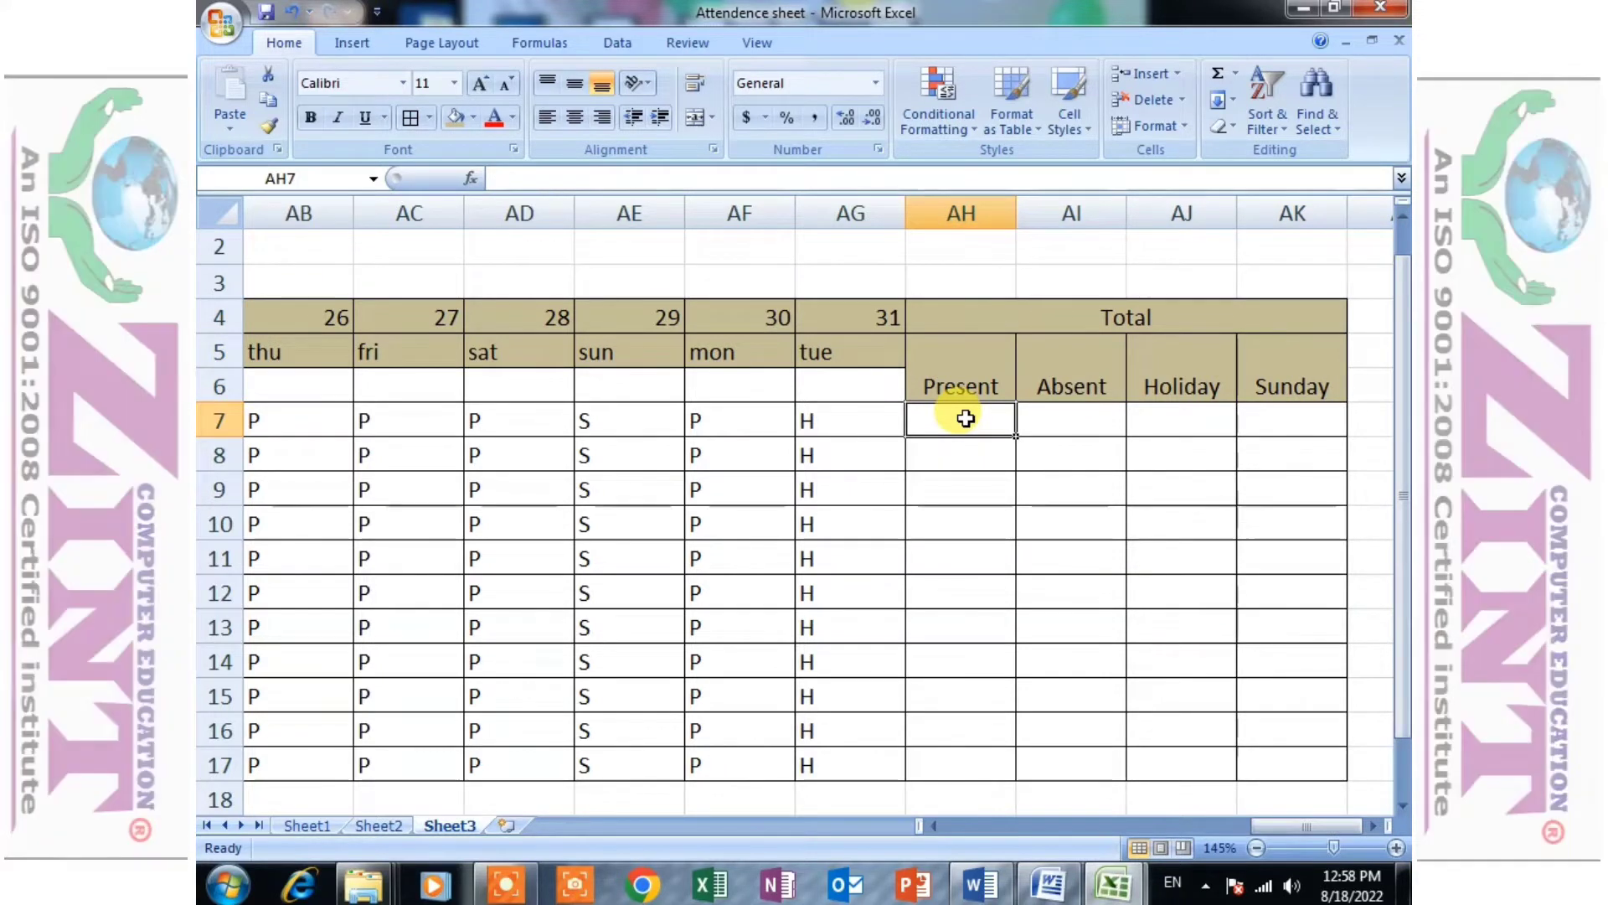
{"action": "type", "text": "="}
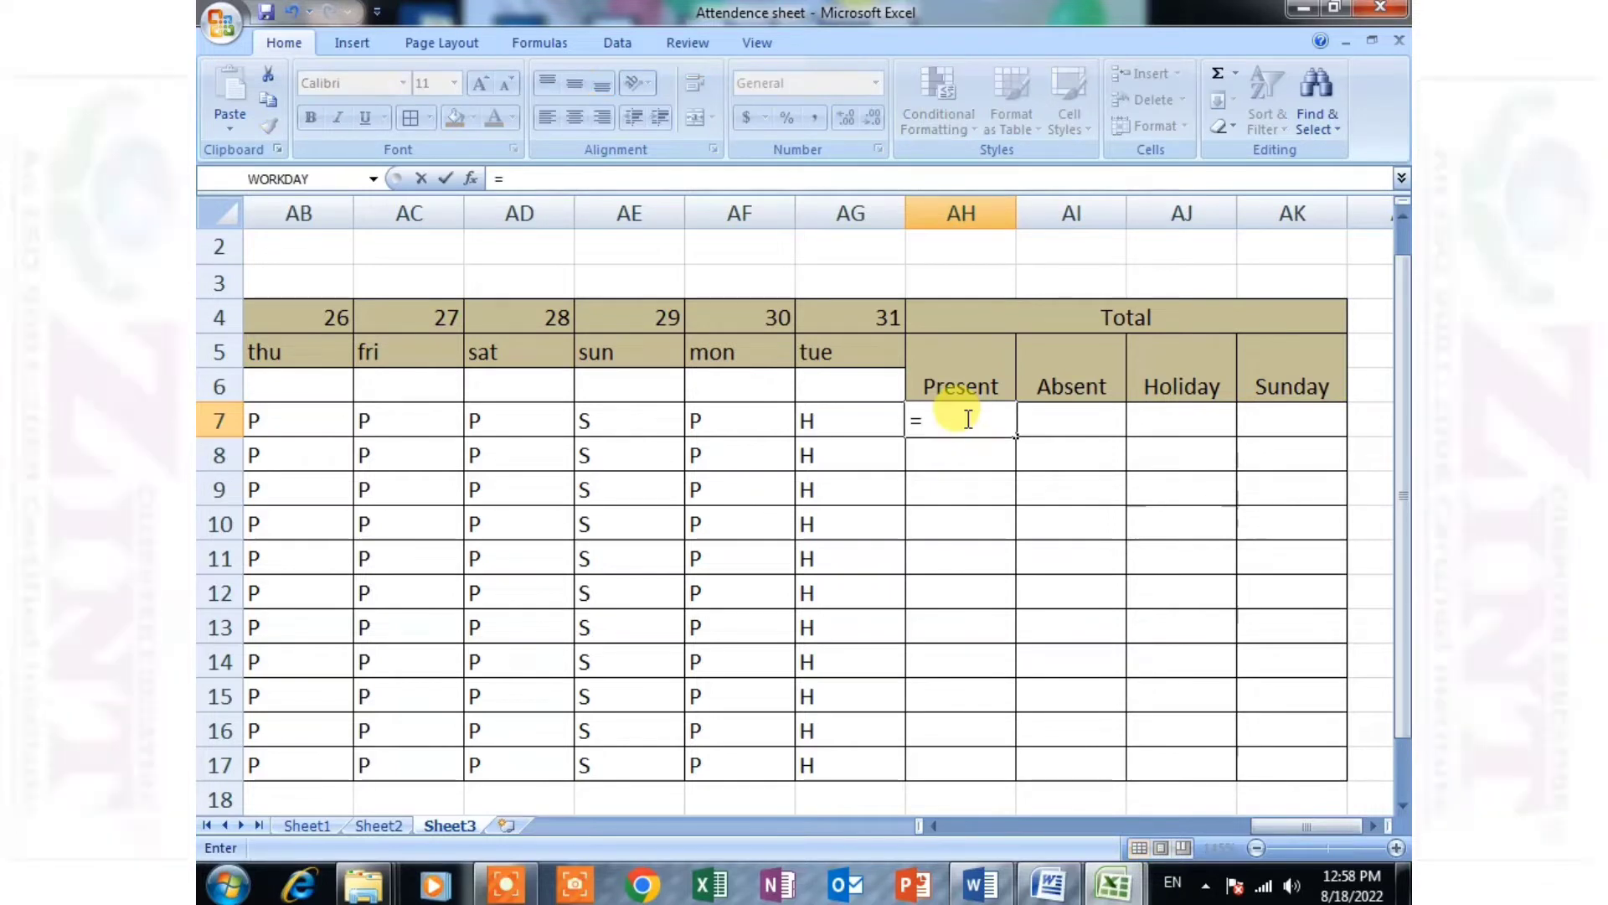
{"action": "type", "text": "couuntif"}
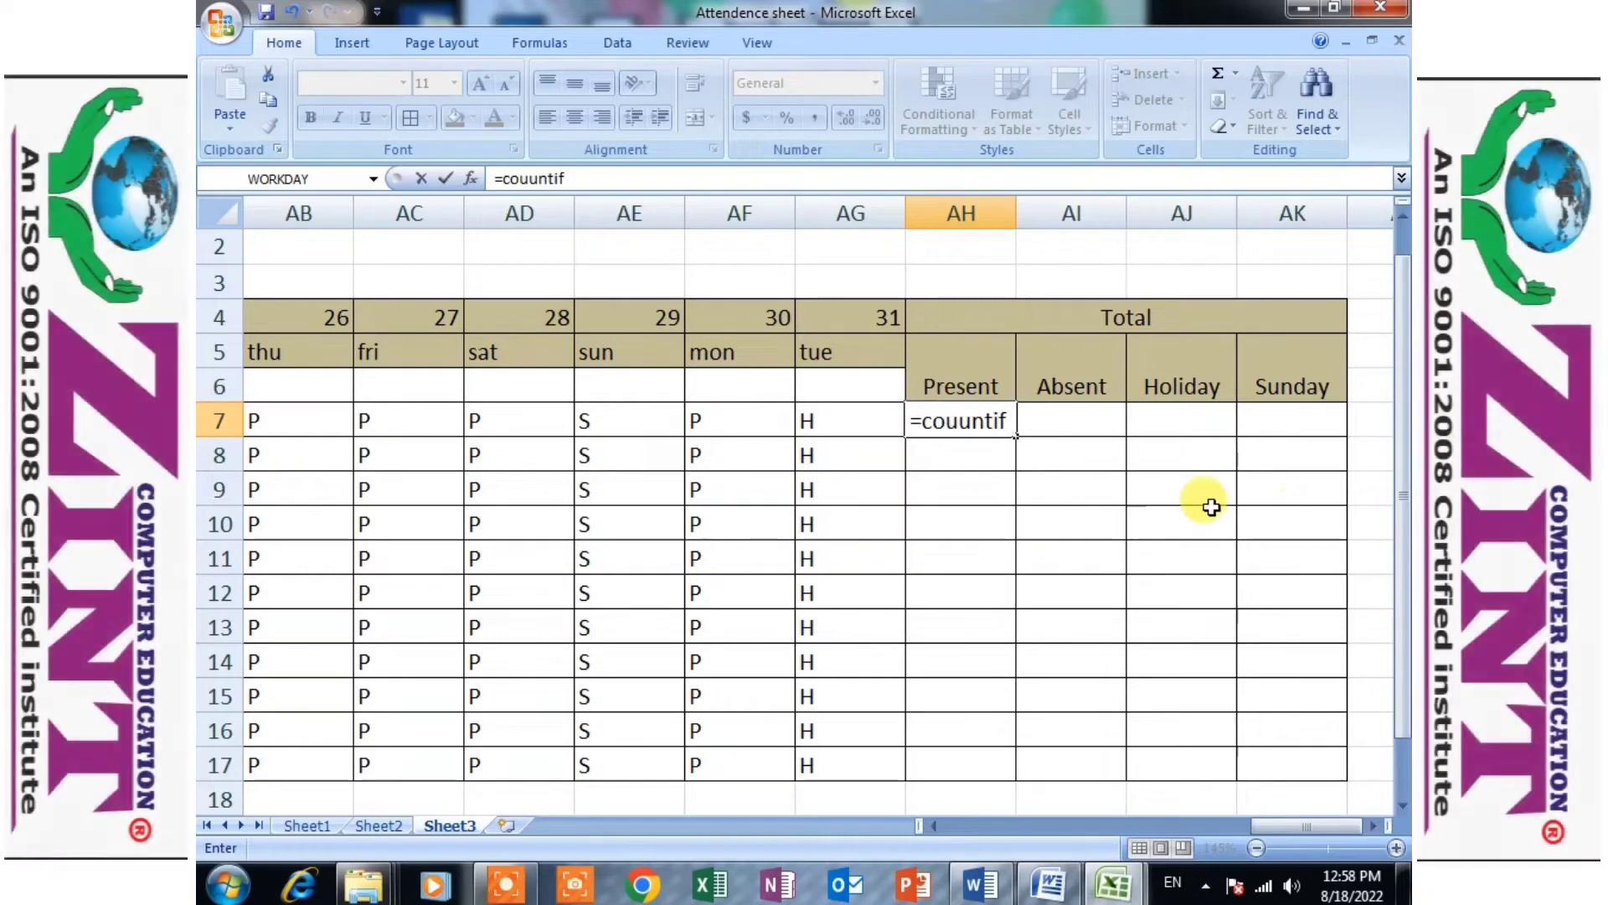
{"action": "left_click", "coordinate": [970, 417]}
{"action": "key", "text": "BackSpace"}
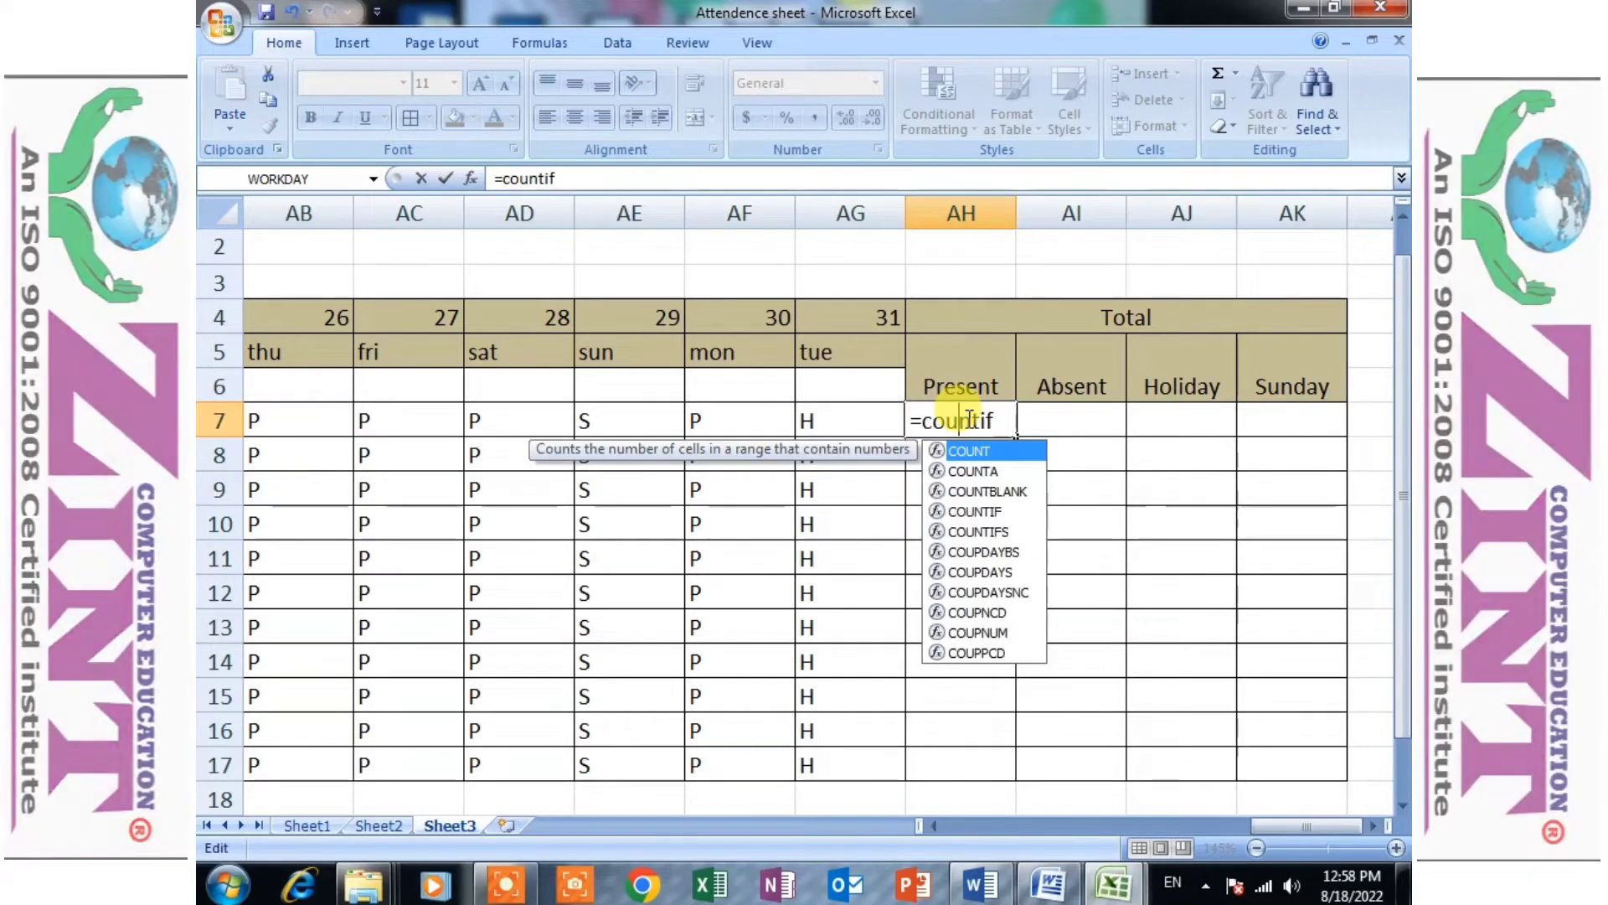
{"action": "left_click", "coordinate": [996, 424]}
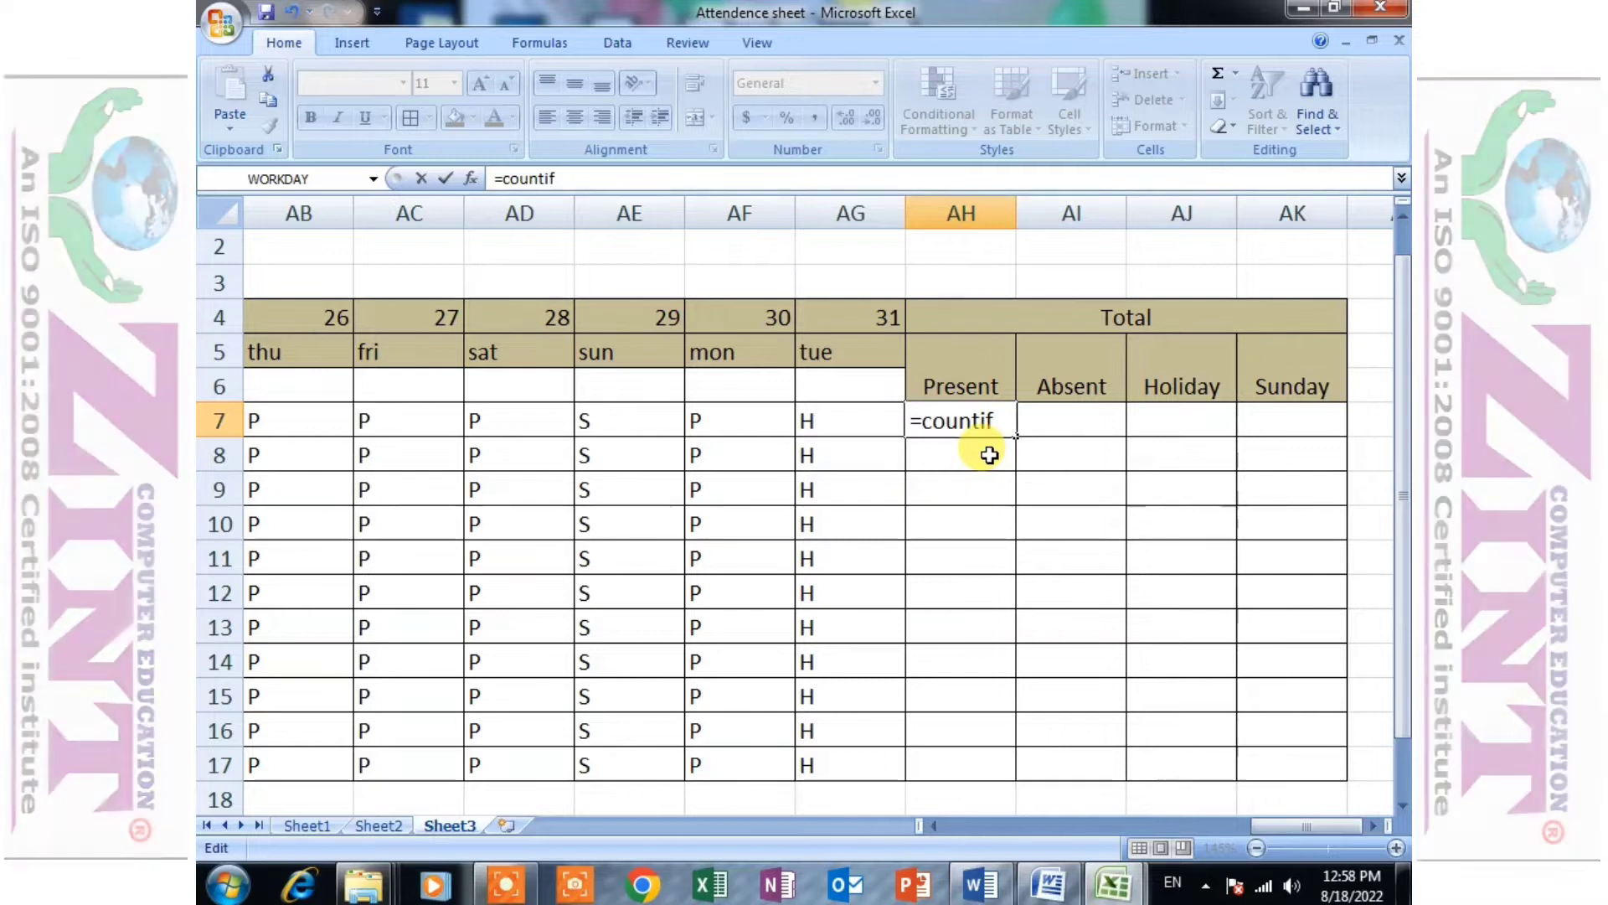
{"action": "type", "text": "("}
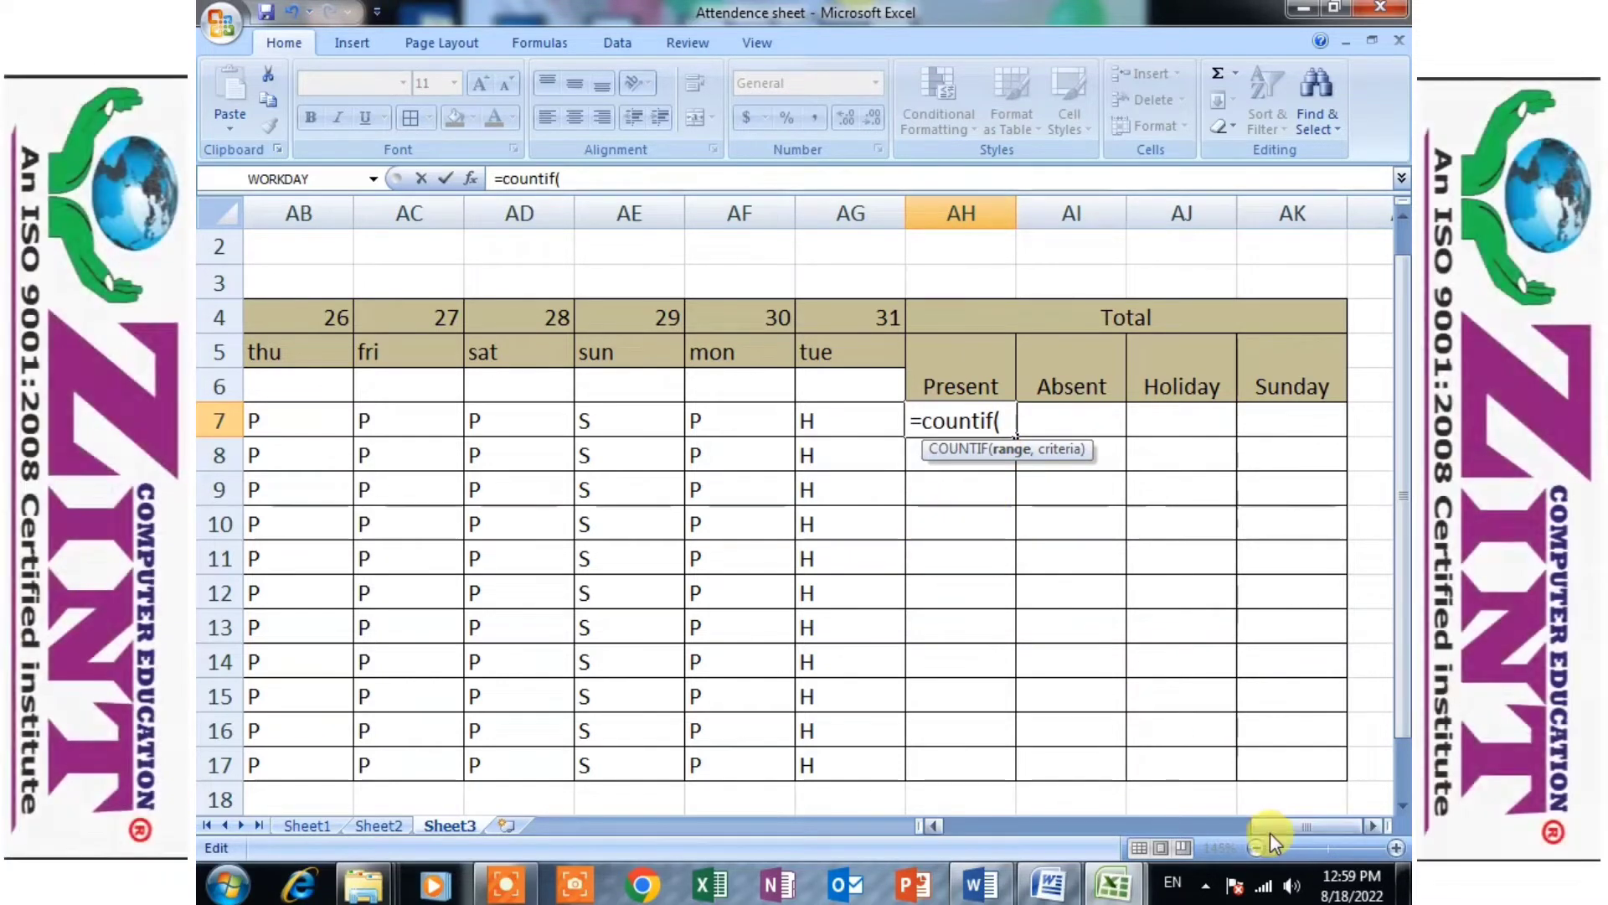
{"action": "left_click_drag", "start_coordinate": [1293, 827], "coordinate": [988, 826]}
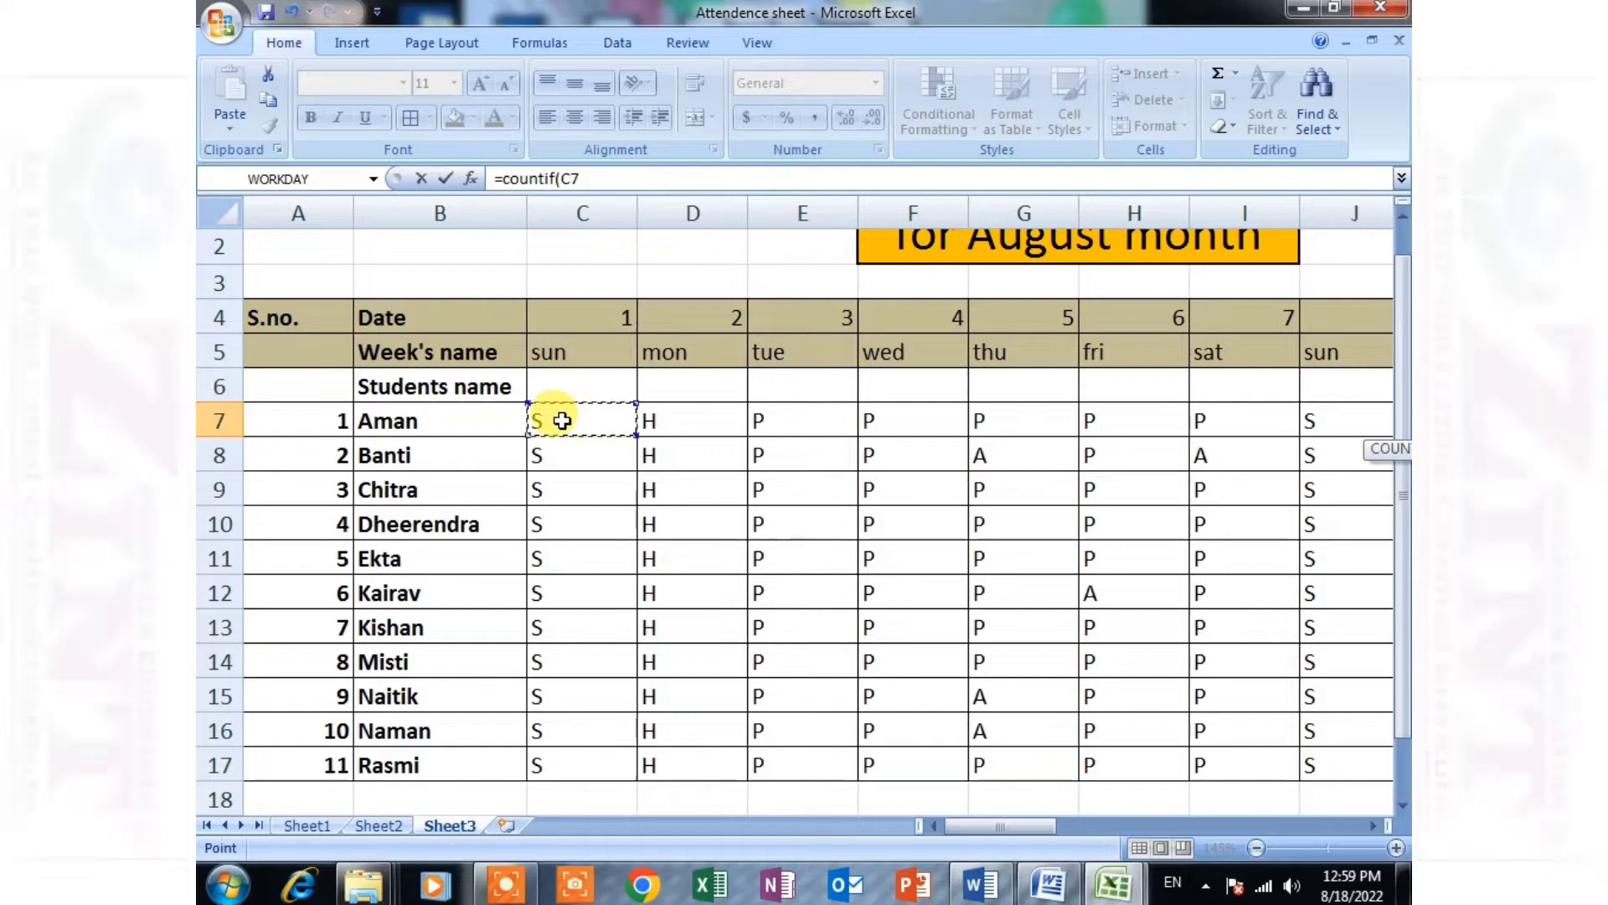
{"action": "left_click_drag", "start_coordinate": [561, 421], "coordinate": [867, 424]}
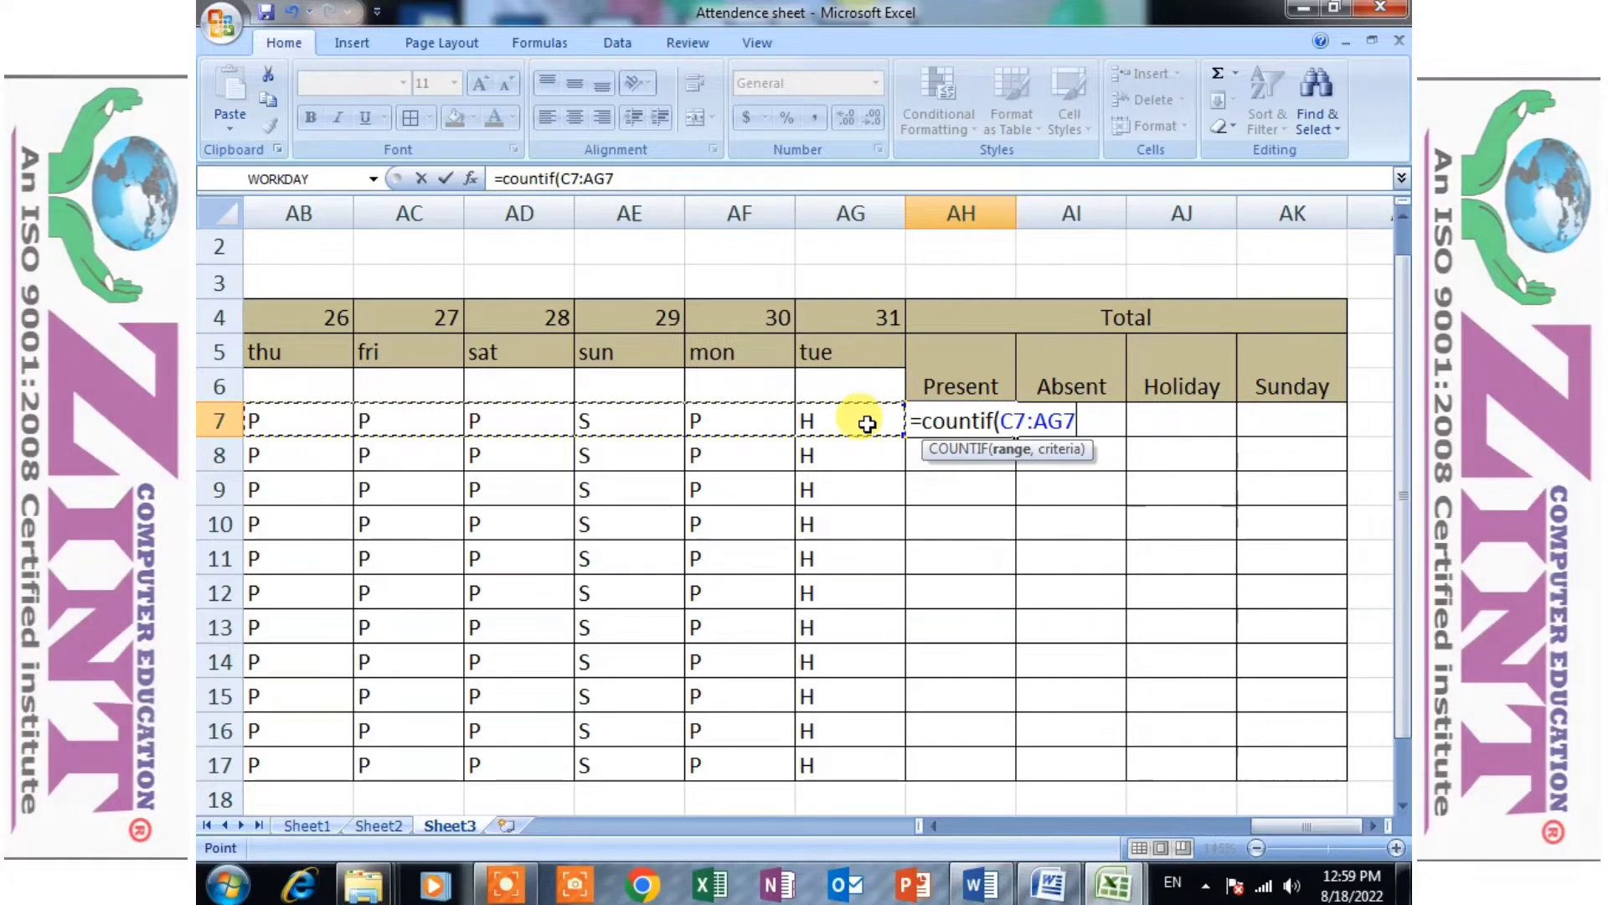
{"action": "type", "text": ","}
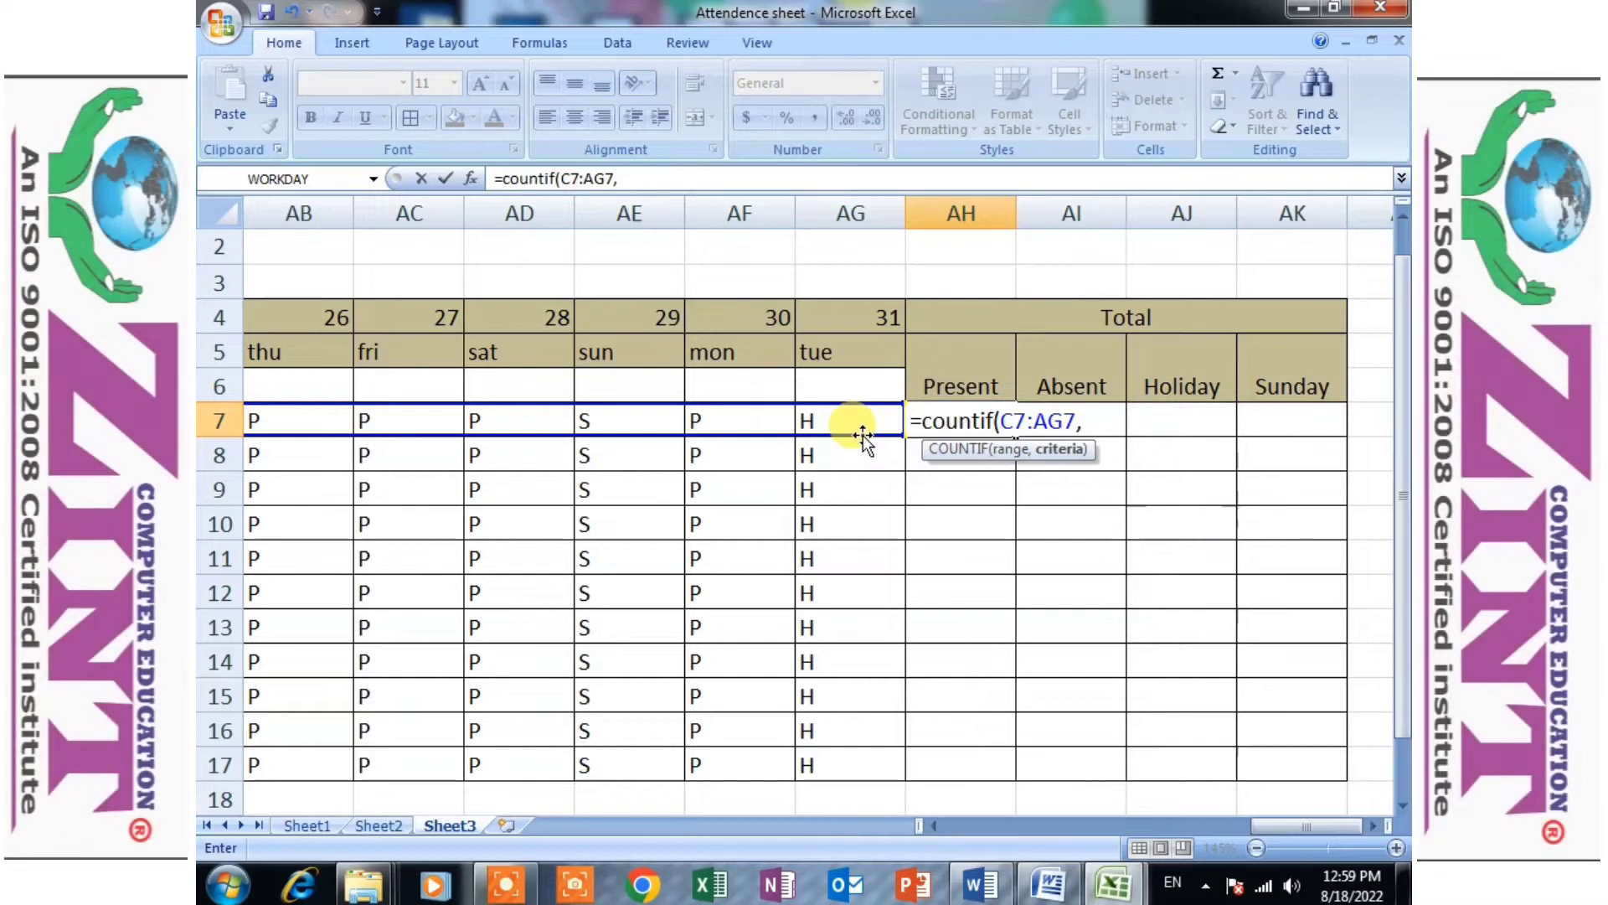
{"action": "type", "text": "\"P\""}
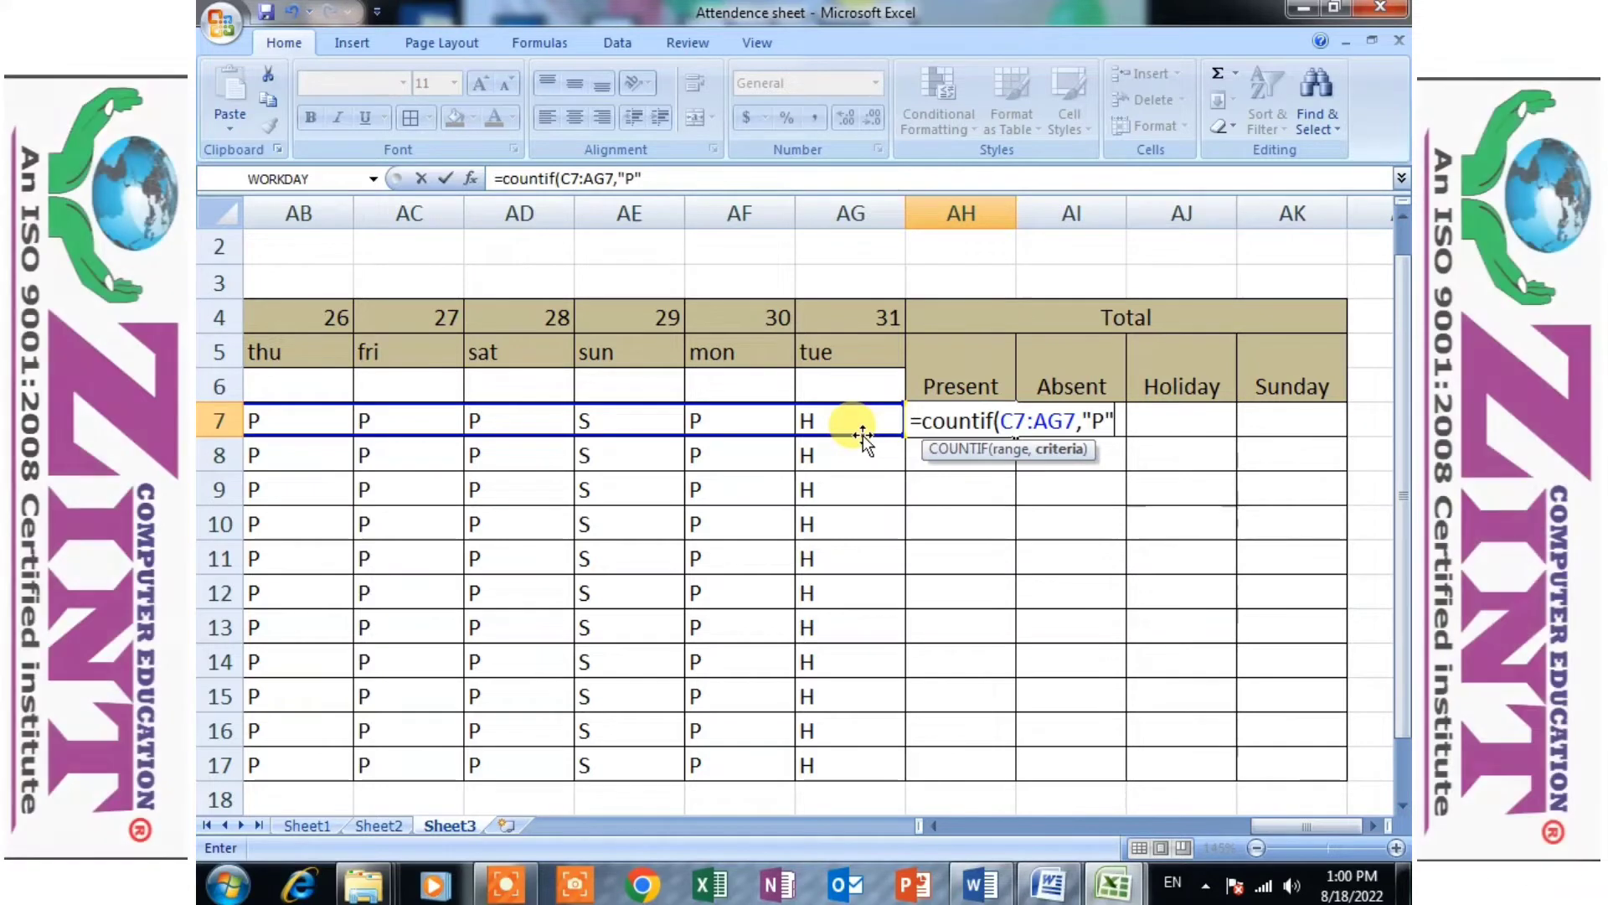
{"action": "type", "text": ")"}
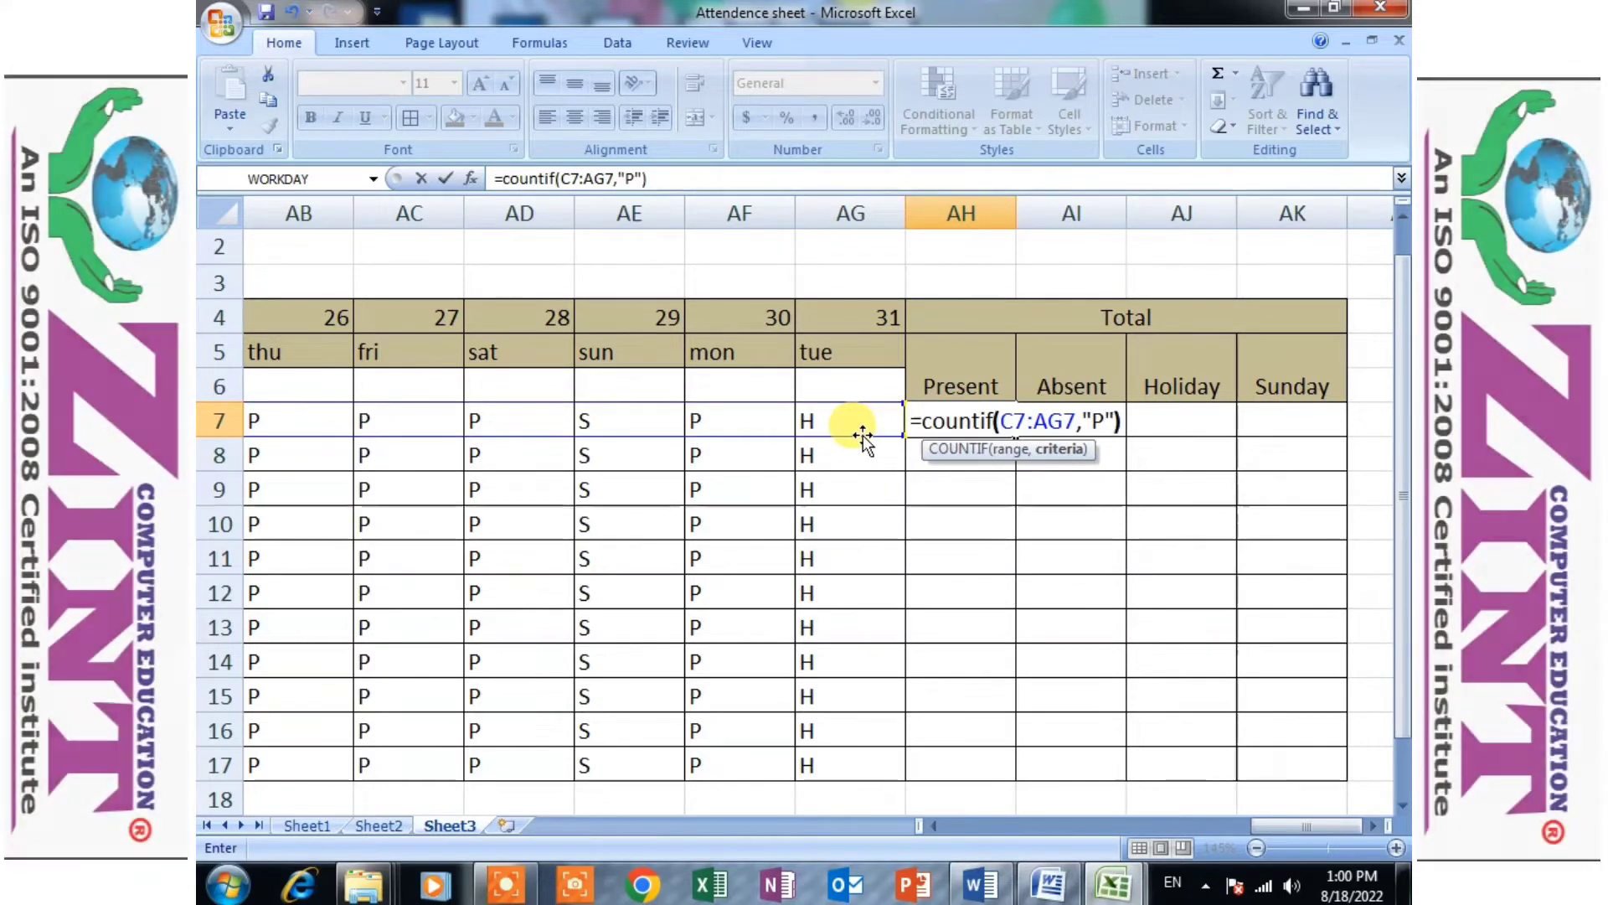
{"action": "key", "text": "Return"}
{"action": "left_click", "coordinate": [959, 435]}
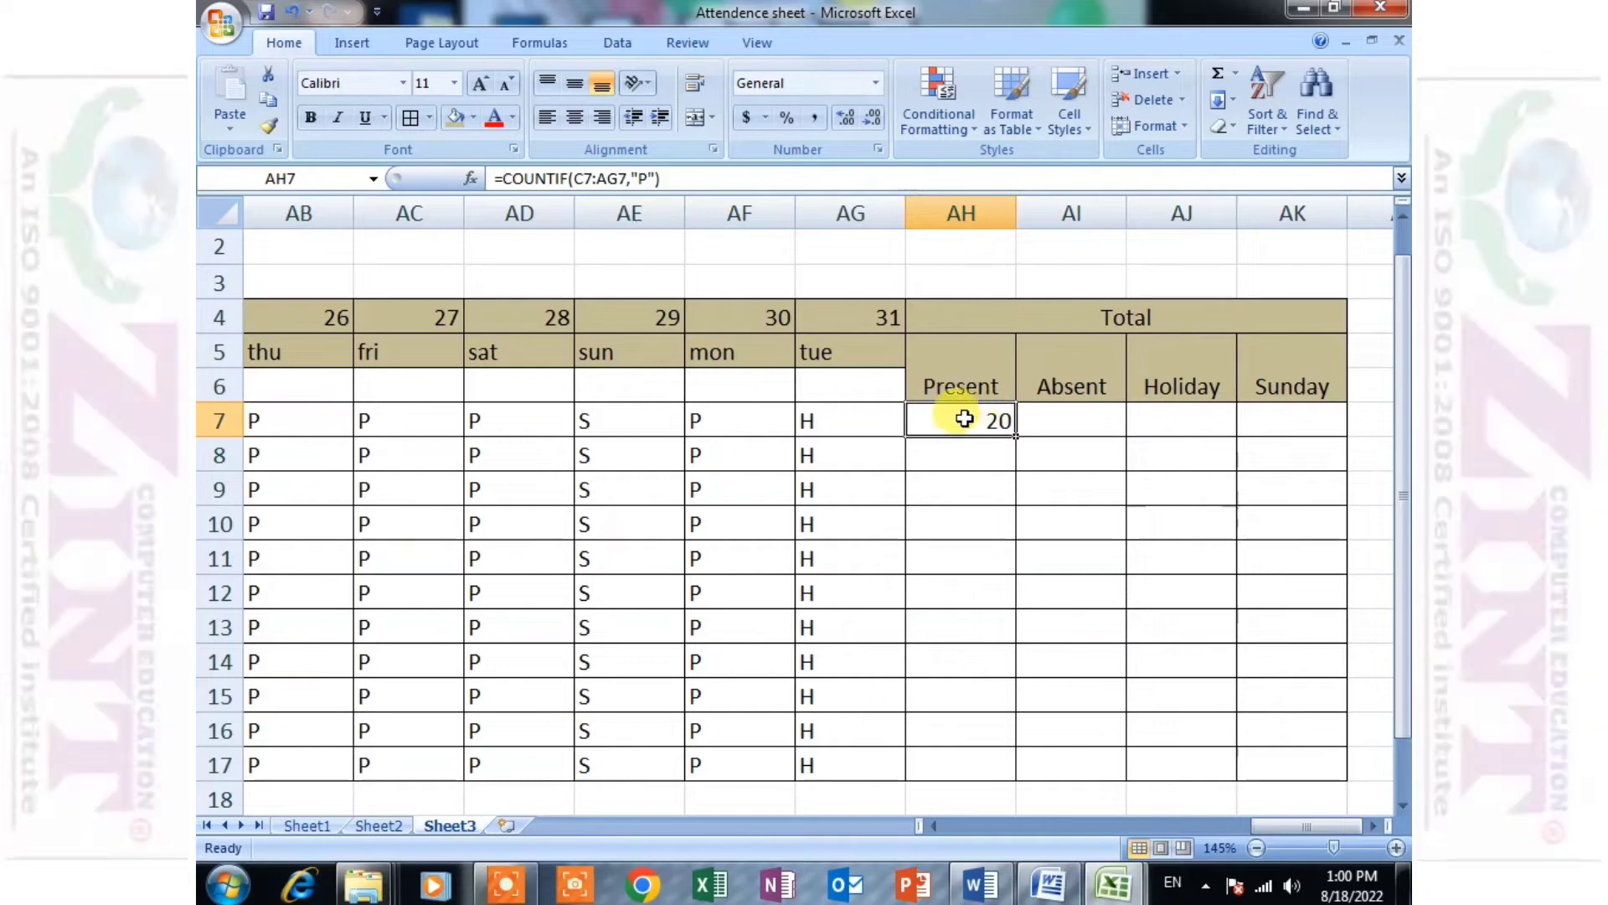
- Open the Present total formula in AH7 and examine its criterion
{"action": "left_click", "coordinate": [1059, 417]}
{"action": "left_click", "coordinate": [1215, 419]}
{"action": "left_click", "coordinate": [1307, 407]}
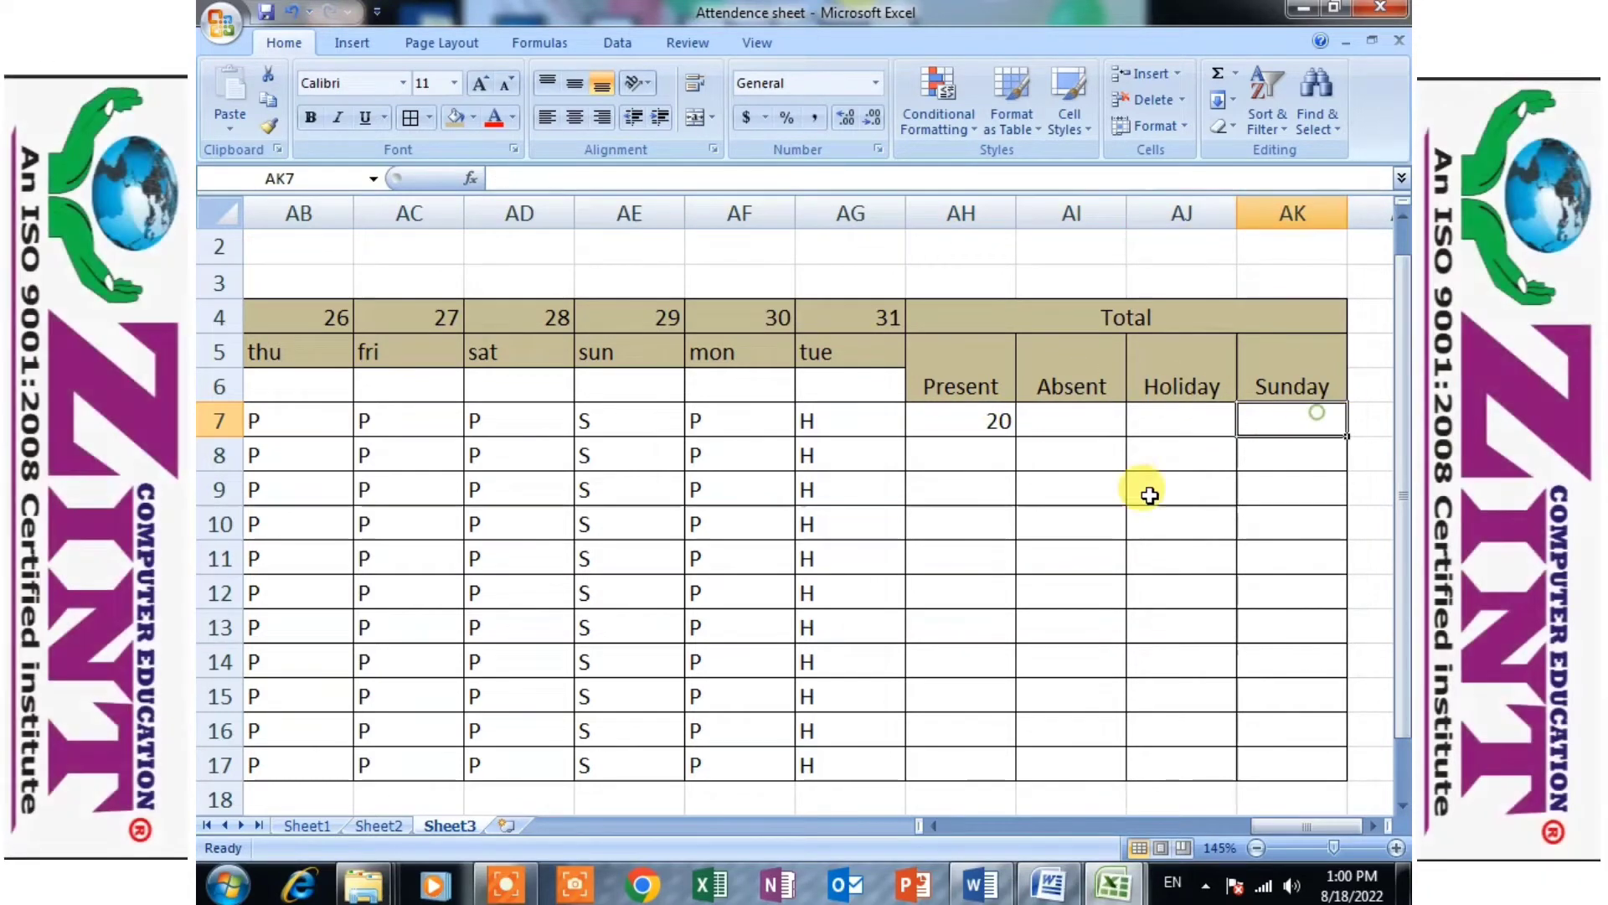
{"action": "left_click", "coordinate": [1076, 424]}
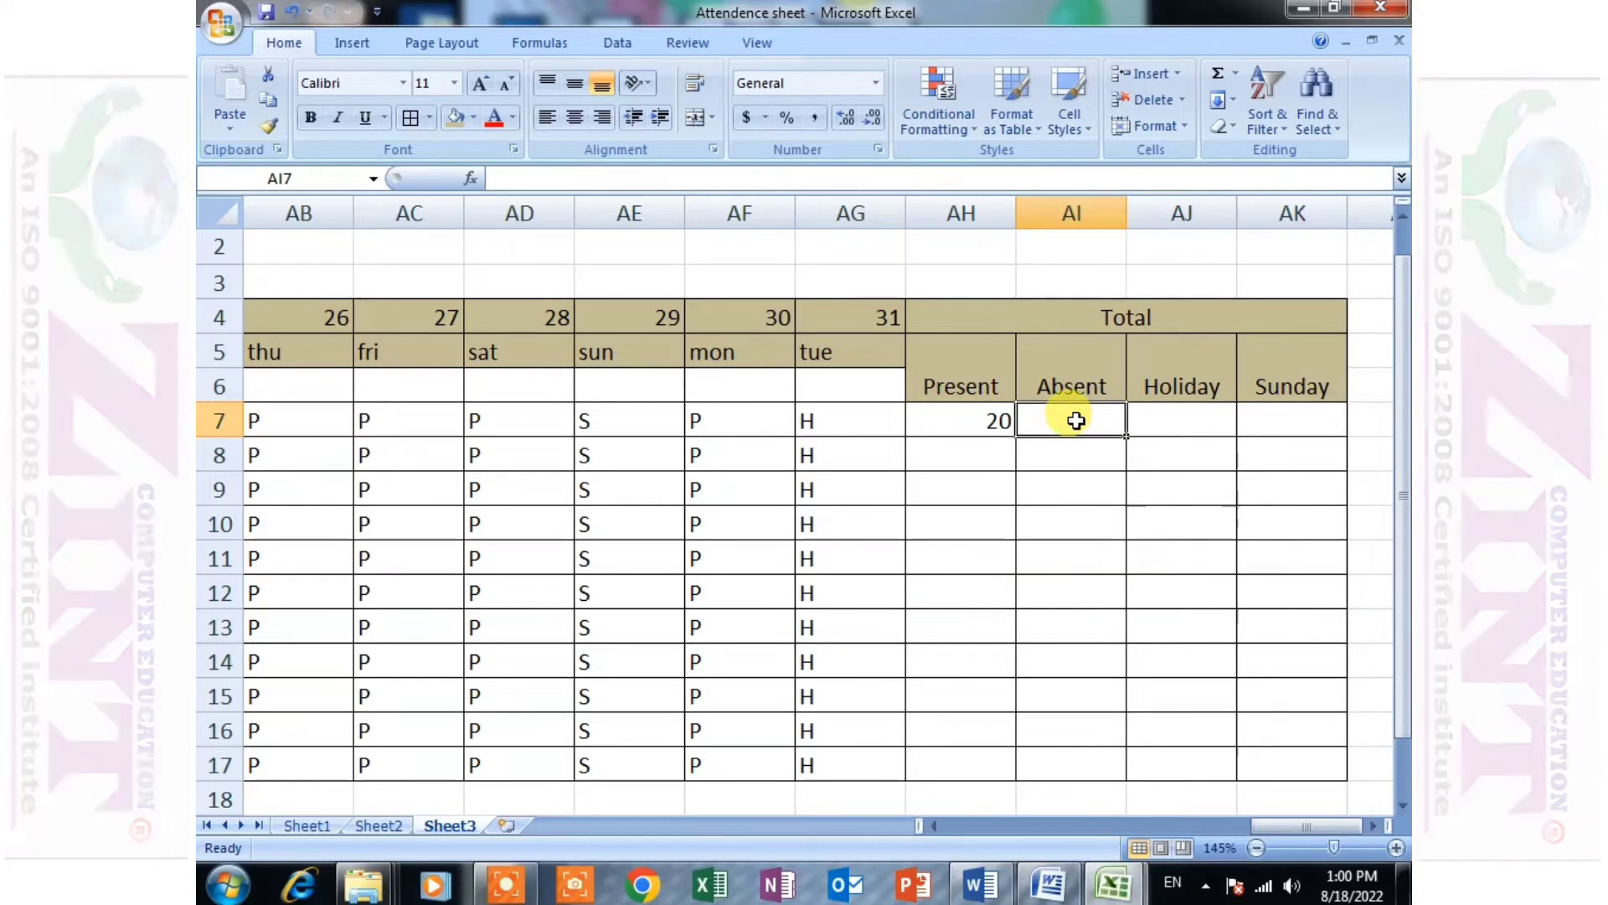
{"action": "left_click", "coordinate": [1008, 421]}
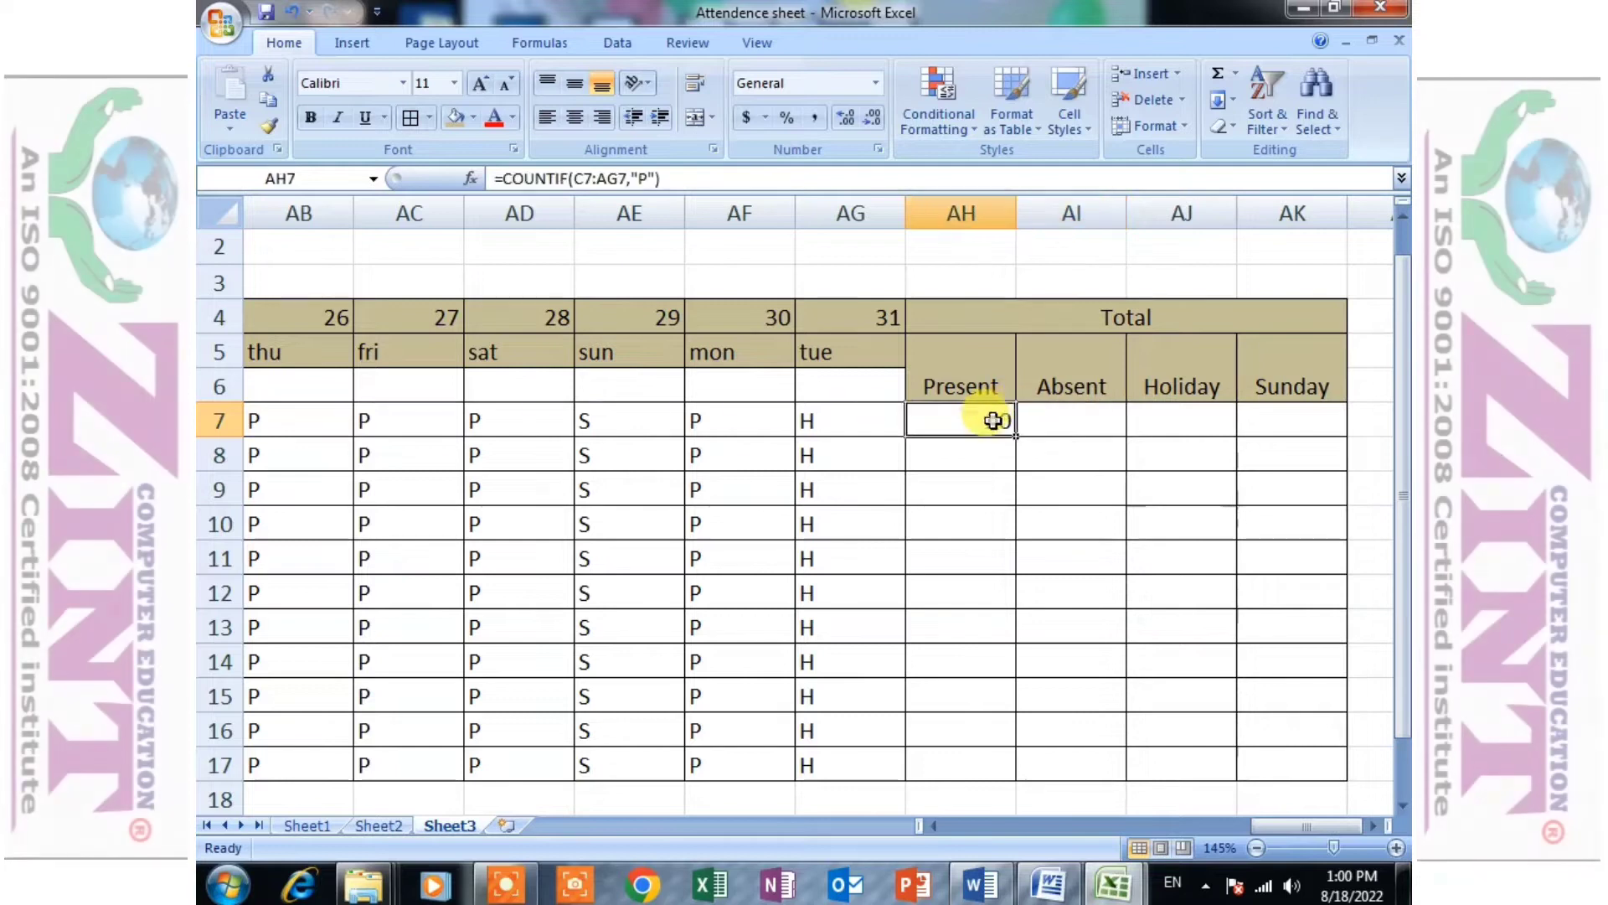
{"action": "double_click", "coordinate": [1014, 421]}
{"action": "double_click", "coordinate": [1118, 420]}
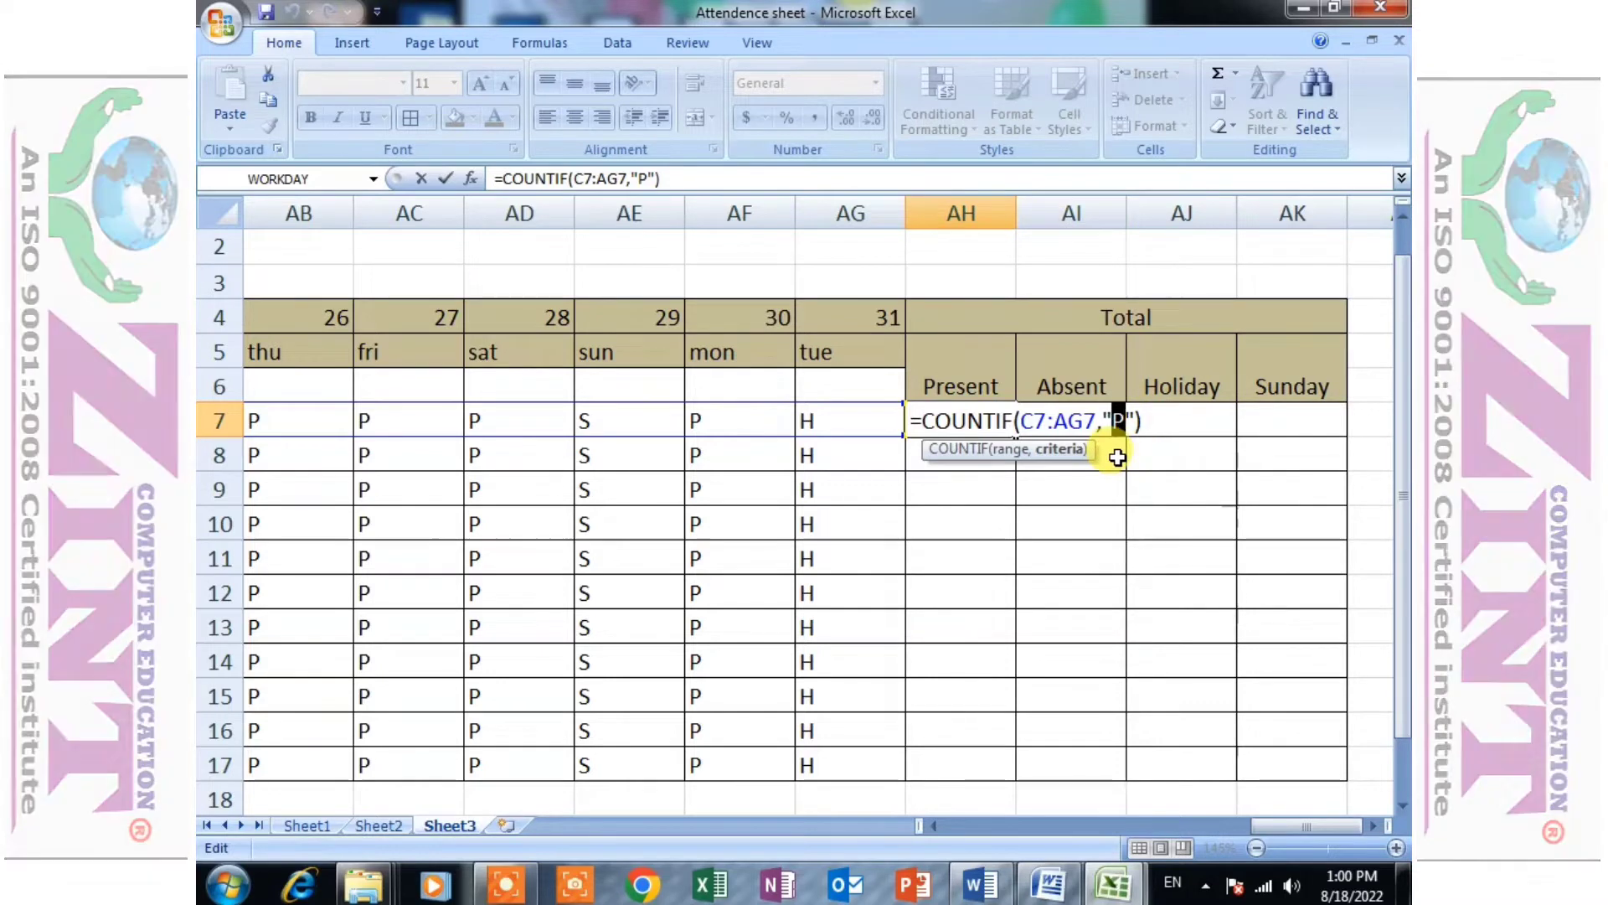
- Start a COUNTIF formula in the Absent cell AI7 with the range C7:AG7
{"action": "left_click", "coordinate": [1018, 425]}
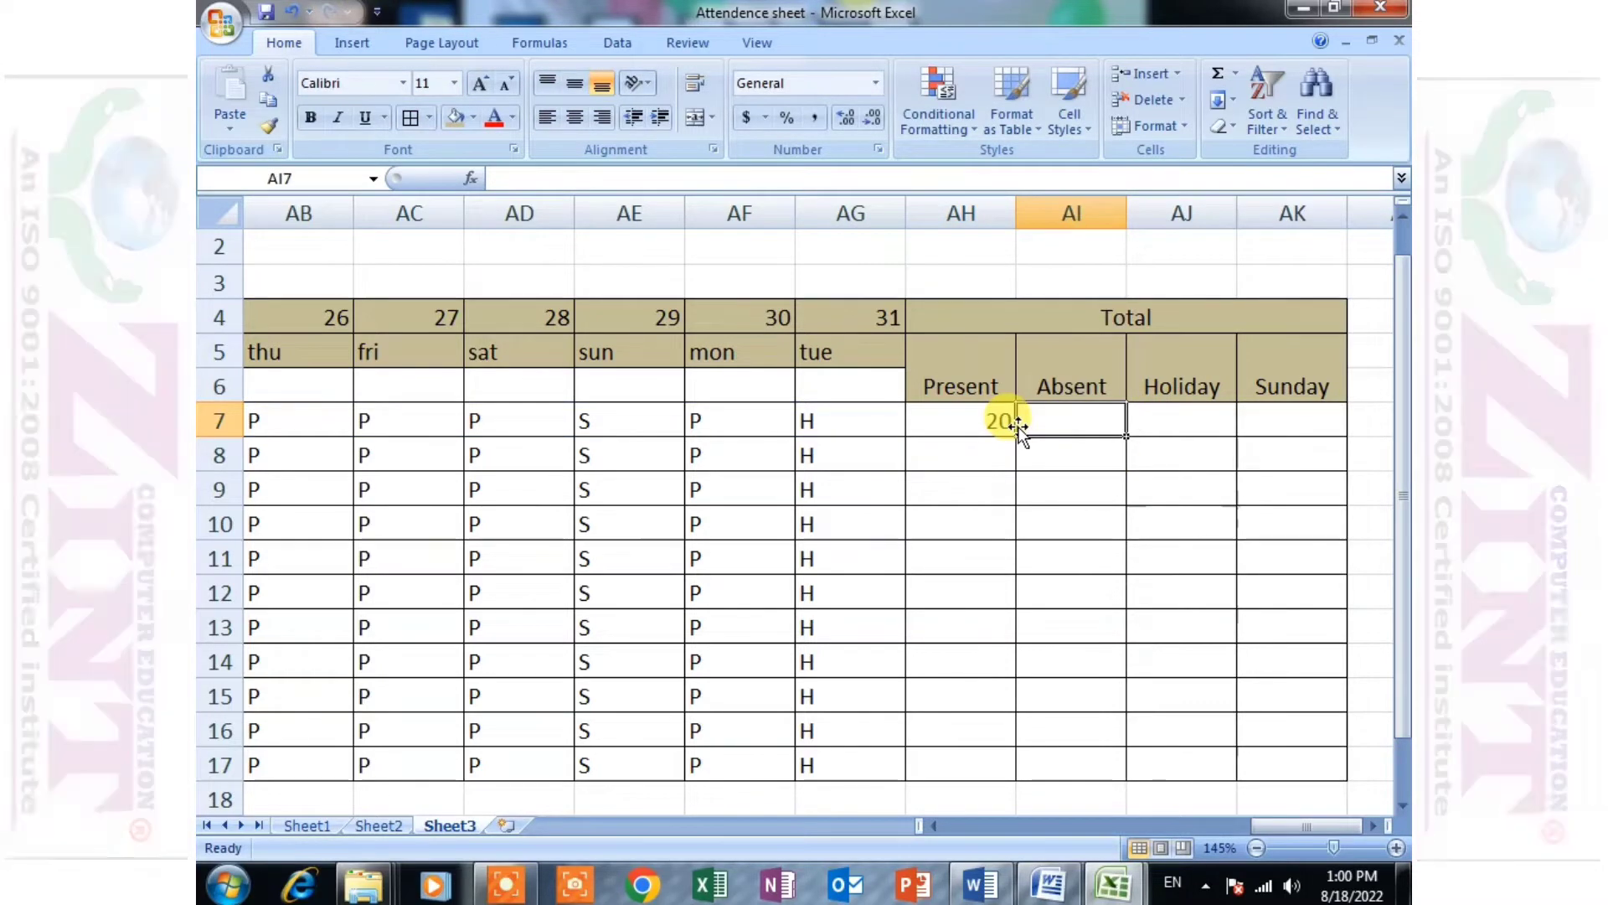
{"action": "type", "text": "=cou"}
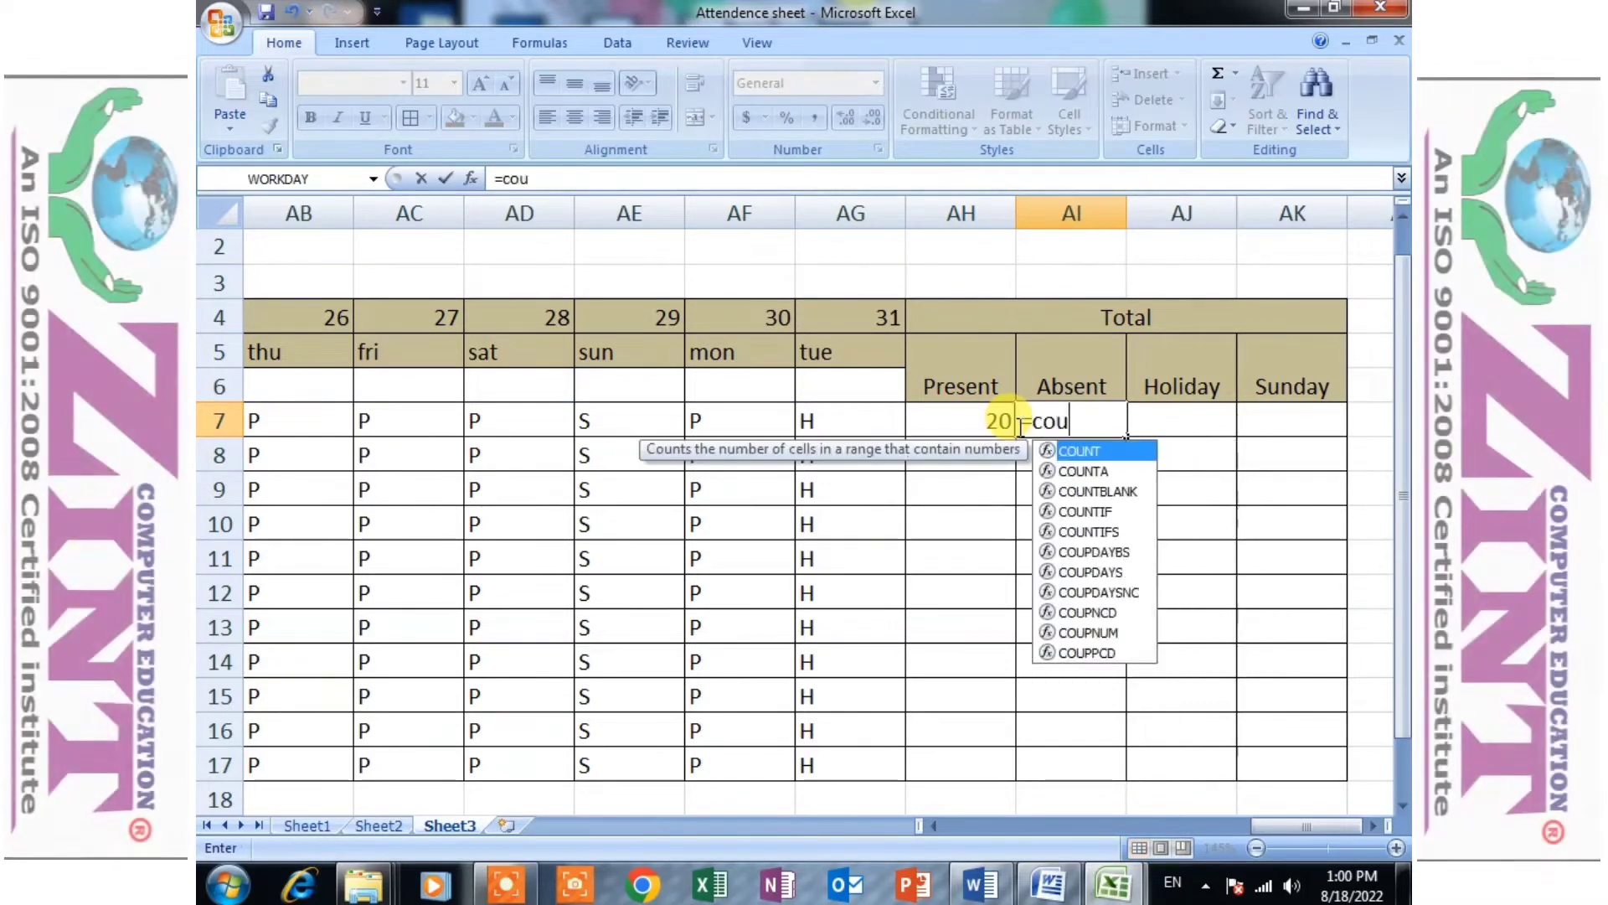
{"action": "type", "text": "ntif("}
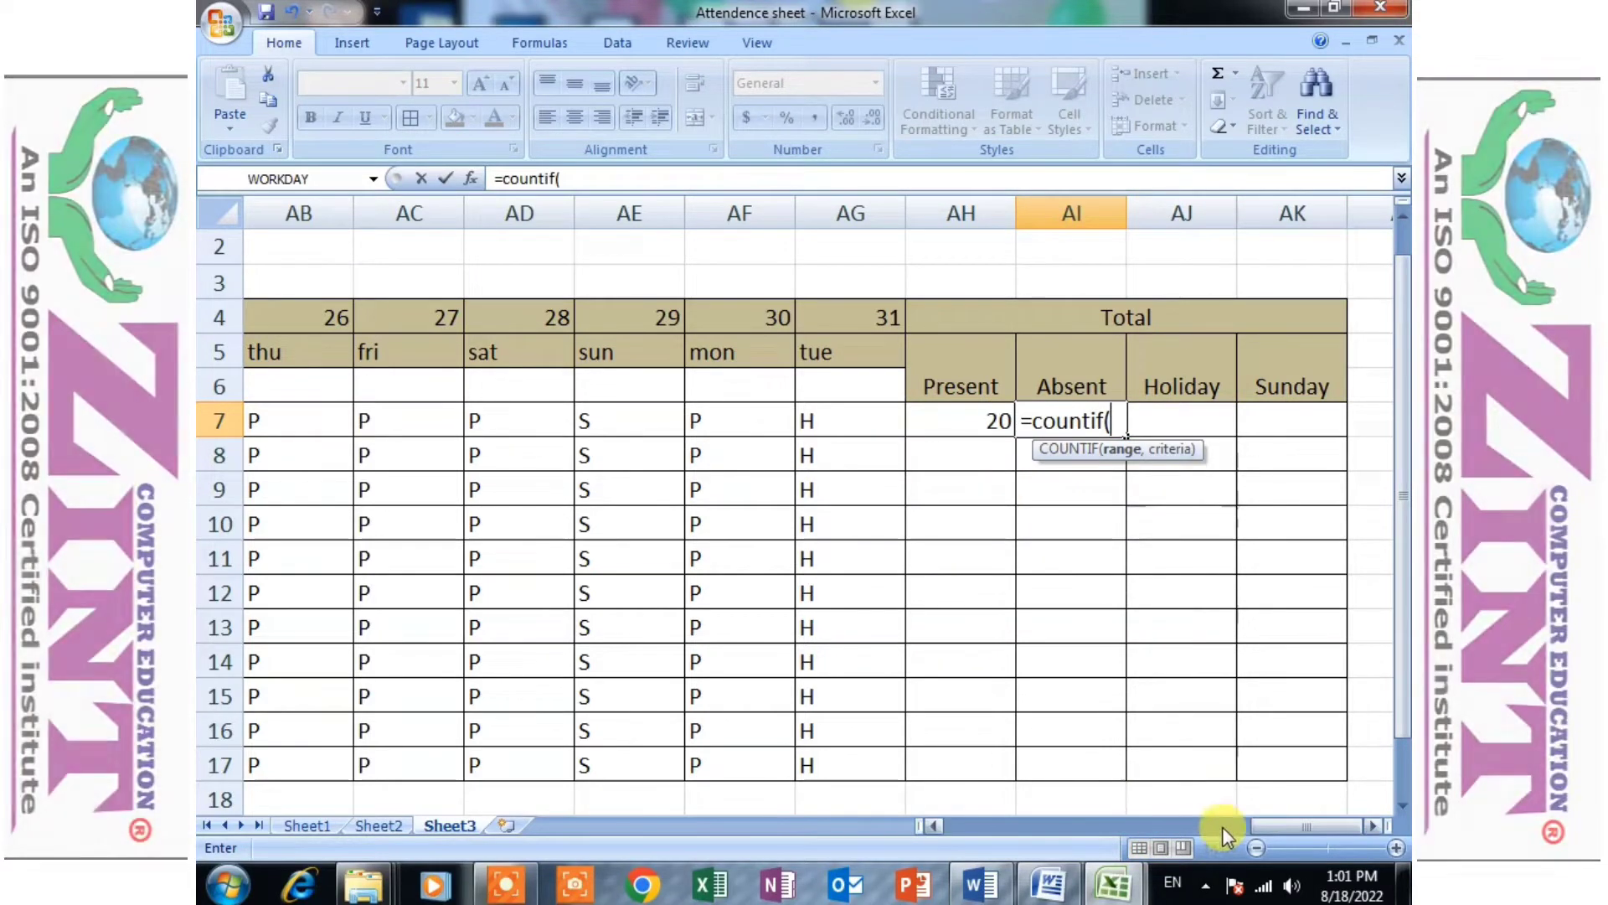
{"action": "left_click_drag", "start_coordinate": [1278, 817], "coordinate": [966, 825]}
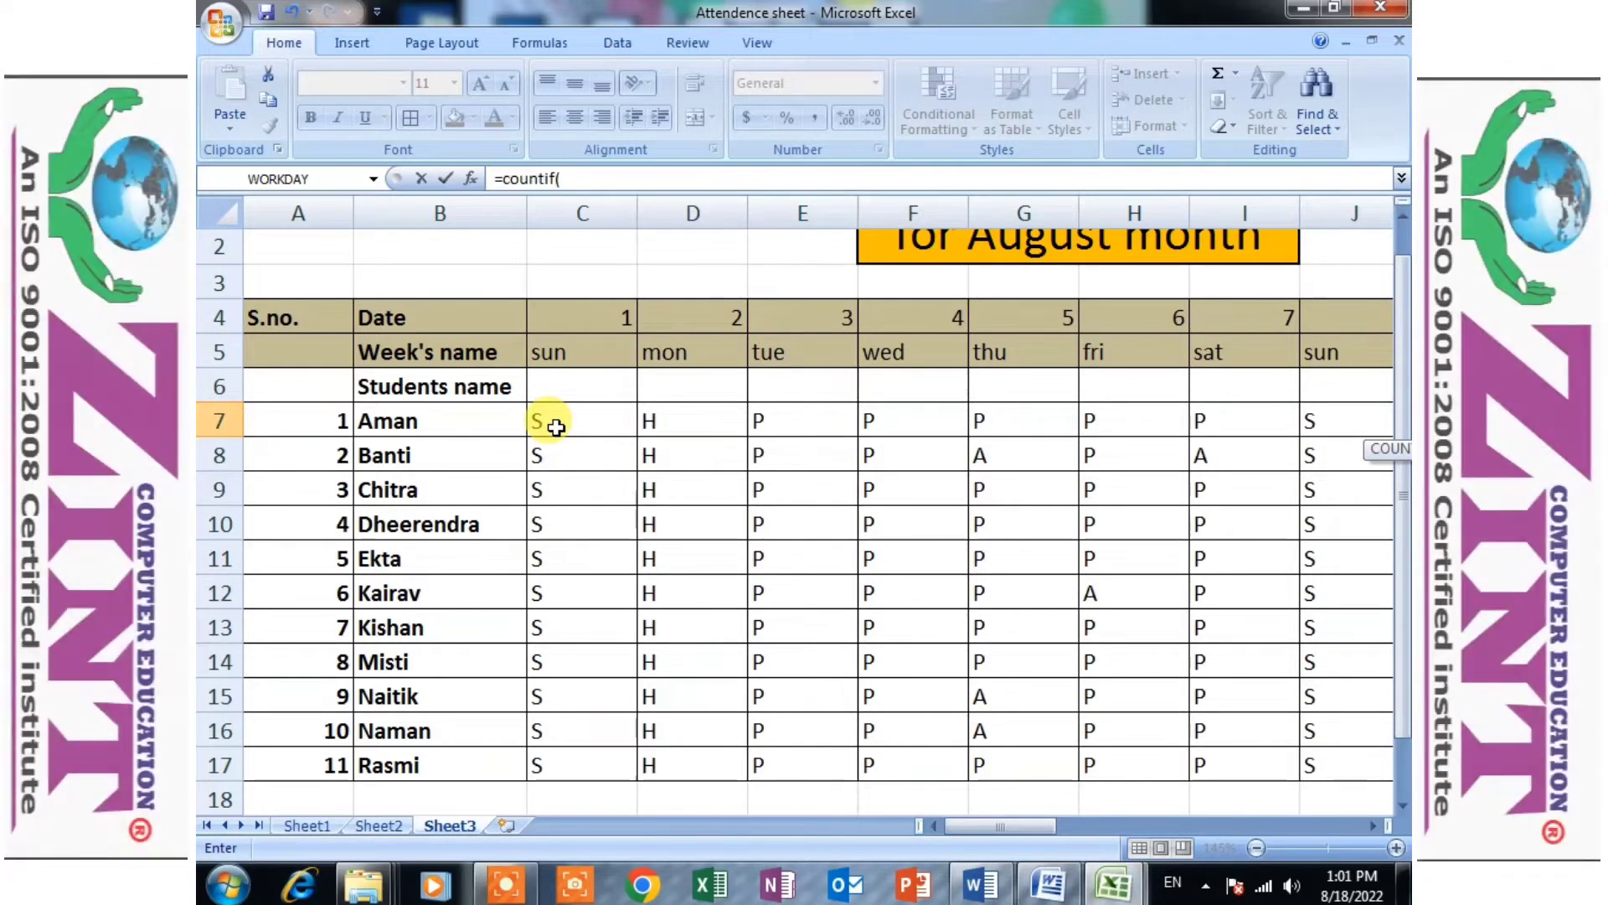
{"action": "left_click_drag", "start_coordinate": [556, 427], "coordinate": [1273, 434]}
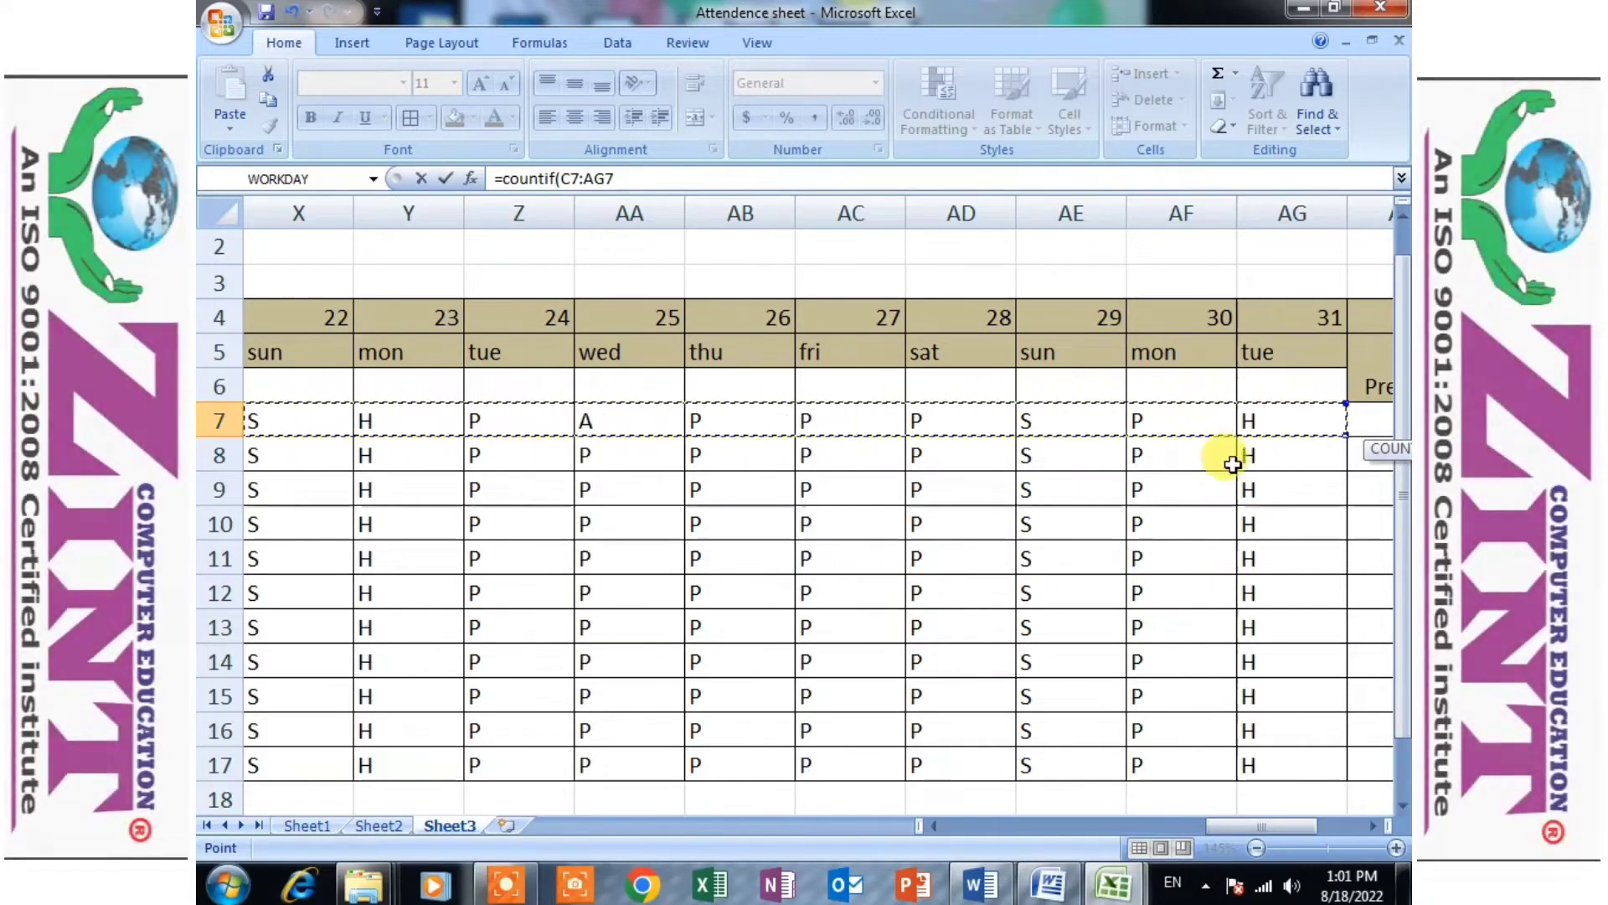
- Try the shorter ranges C7:G10 and C7:G7 in AI7's COUNTIF formula
{"action": "left_click_drag", "start_coordinate": [1233, 826], "coordinate": [972, 829]}
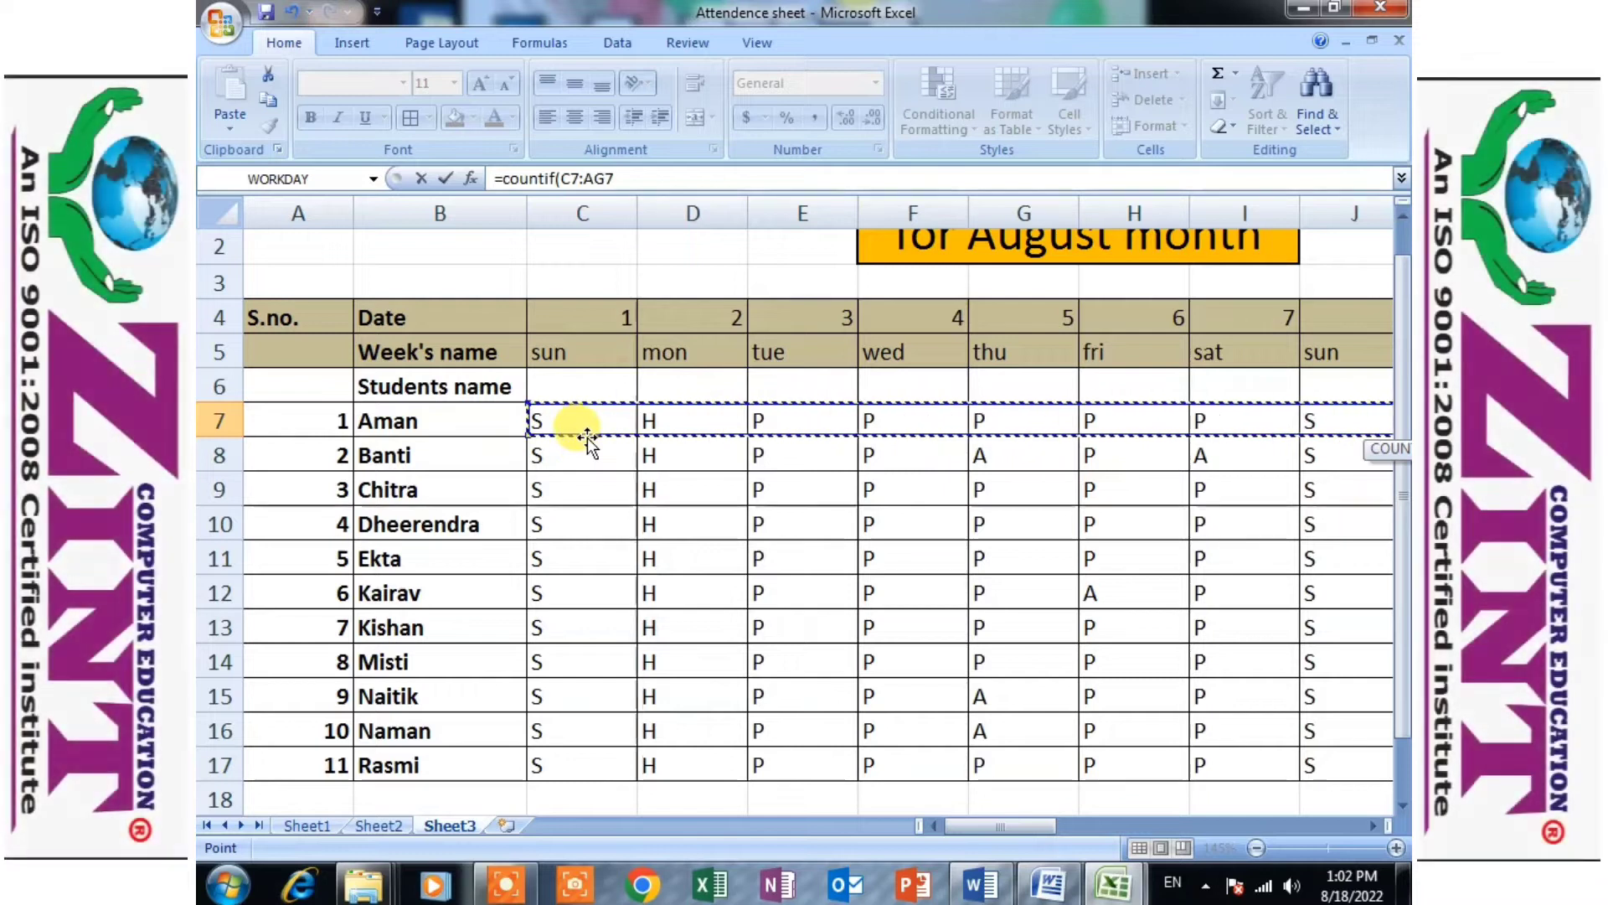
{"action": "left_click", "coordinate": [605, 407]}
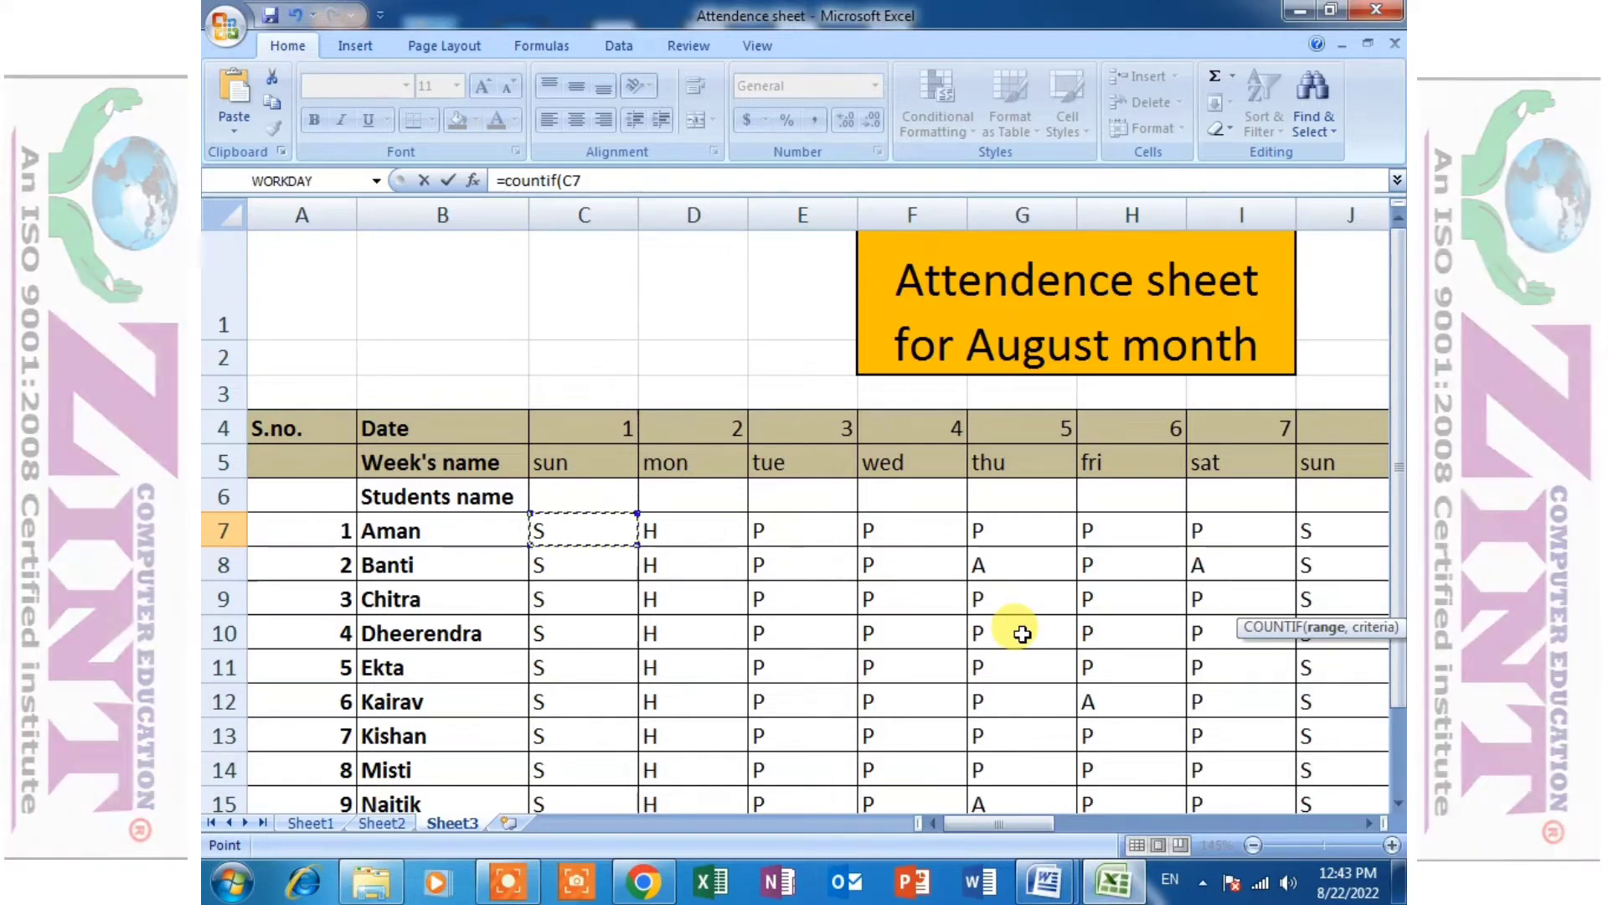
{"action": "left_click", "coordinate": [1022, 634], "text": "shift"}
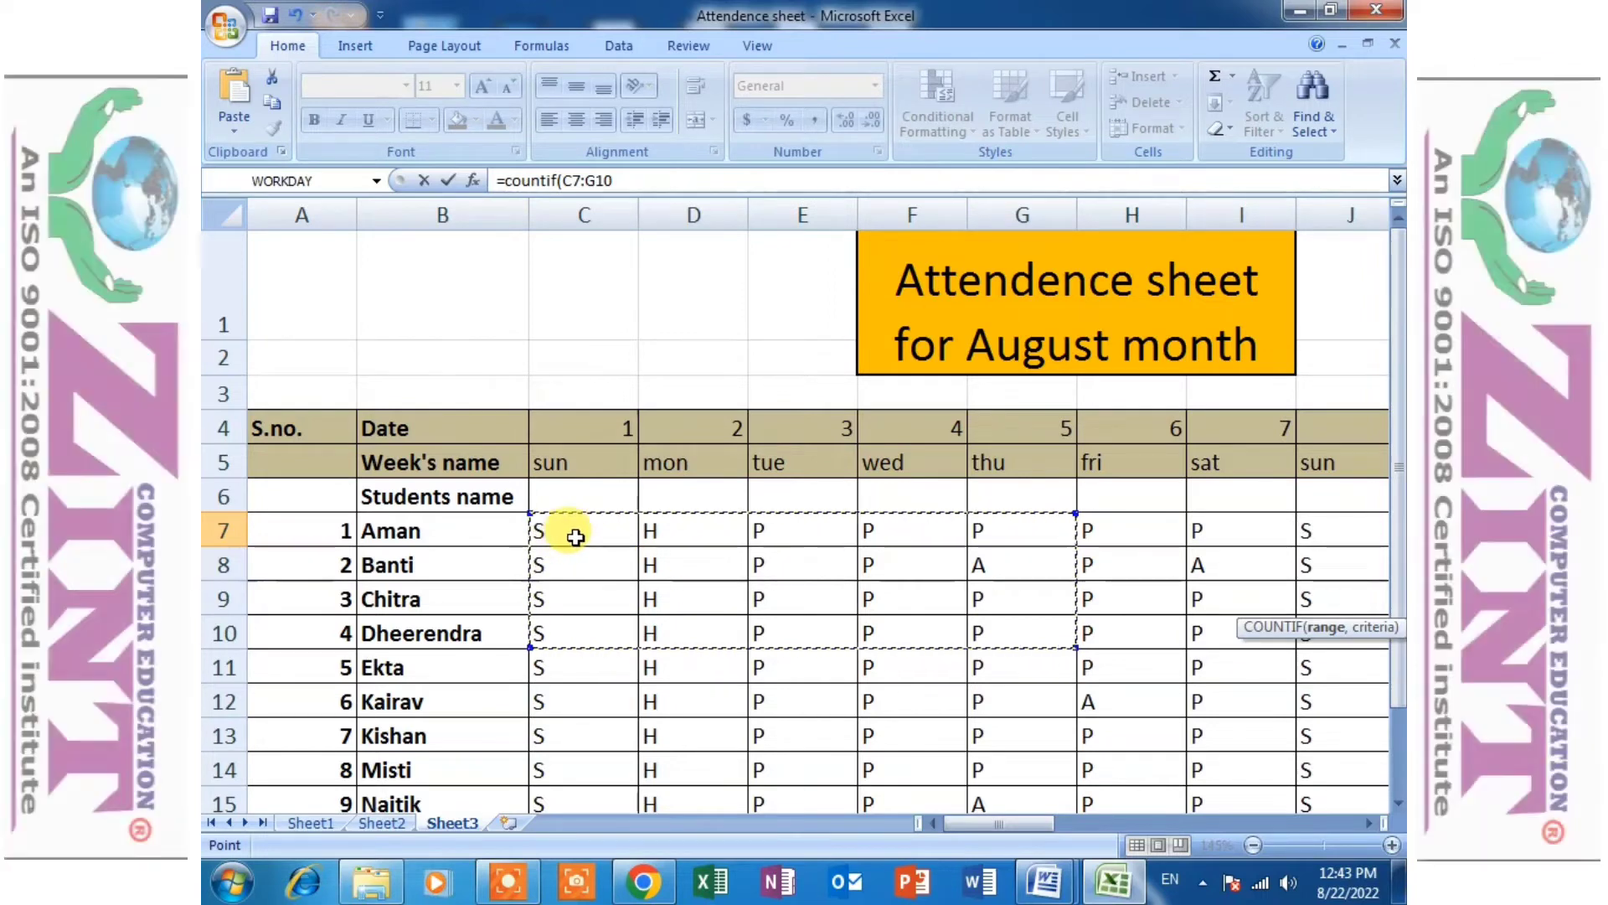
{"action": "left_click", "coordinate": [575, 537]}
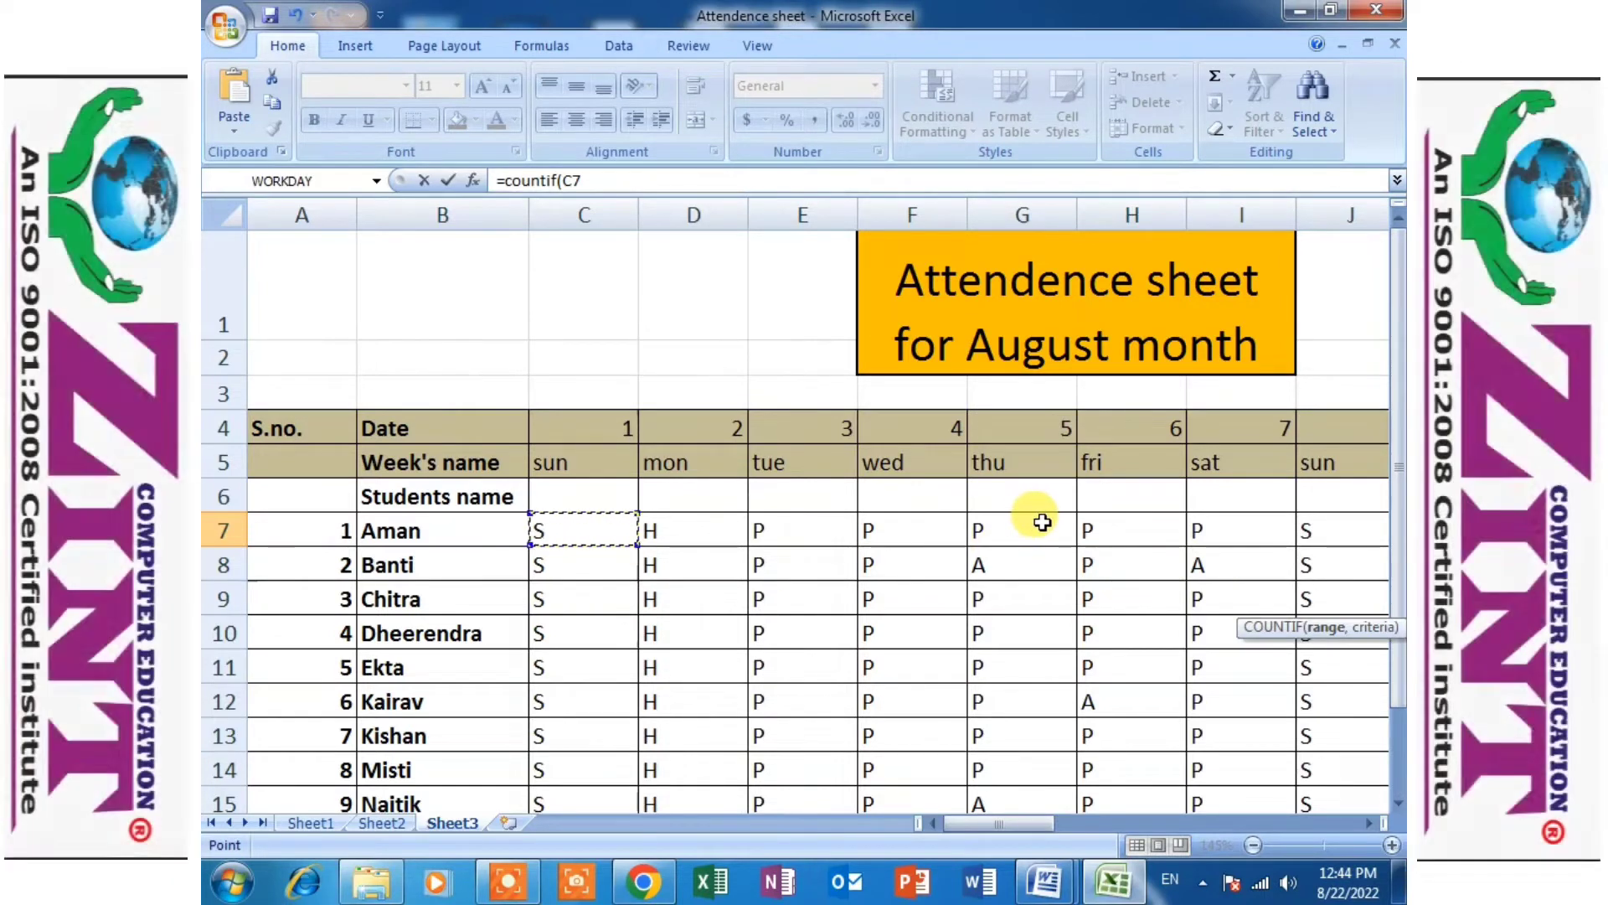
{"action": "left_click", "coordinate": [1042, 522], "text": "shift"}
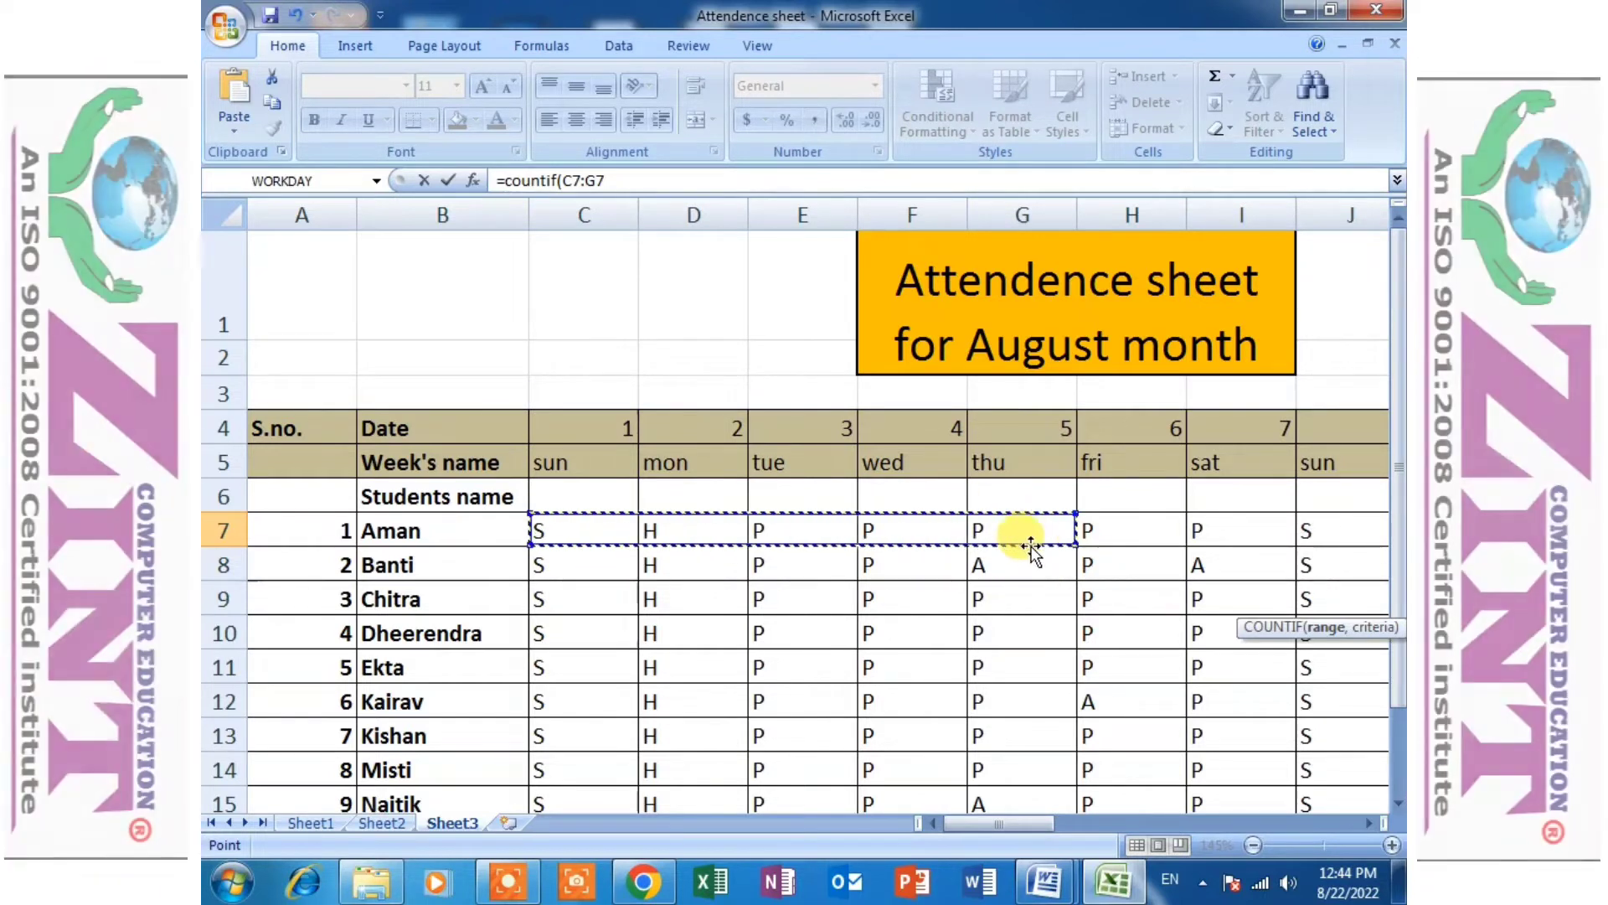
- Set the range of AI7's COUNTIF formula to C7:AG7, covering the first student's marks for dates 1 to 31
{"action": "left_click", "coordinate": [593, 530]}
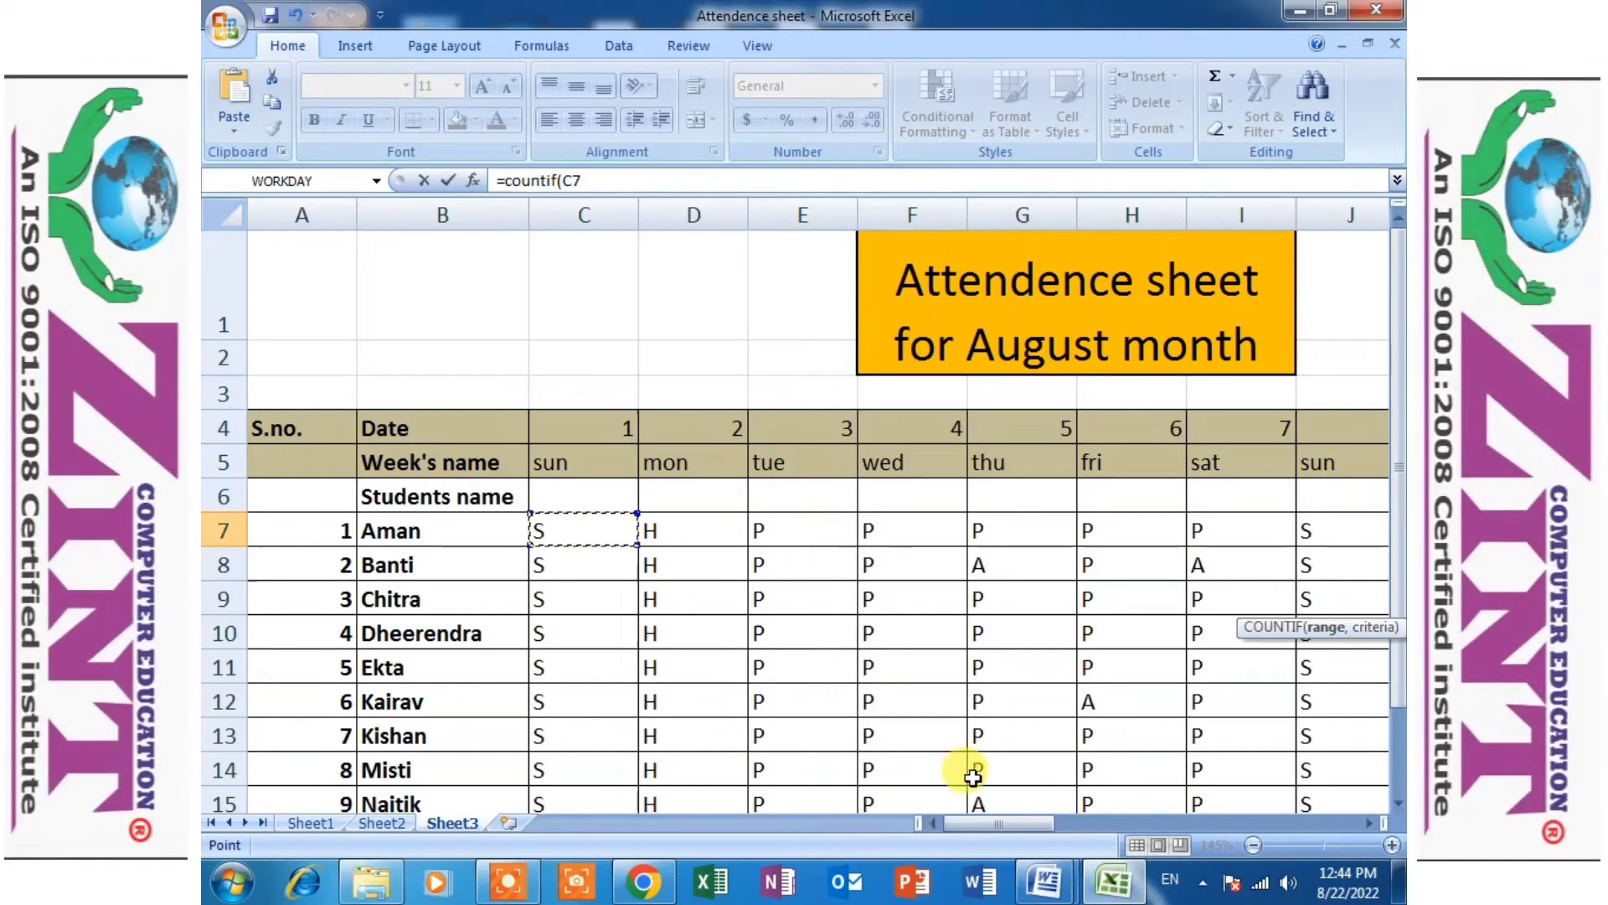
{"action": "left_click_drag", "start_coordinate": [993, 821], "coordinate": [1304, 815]}
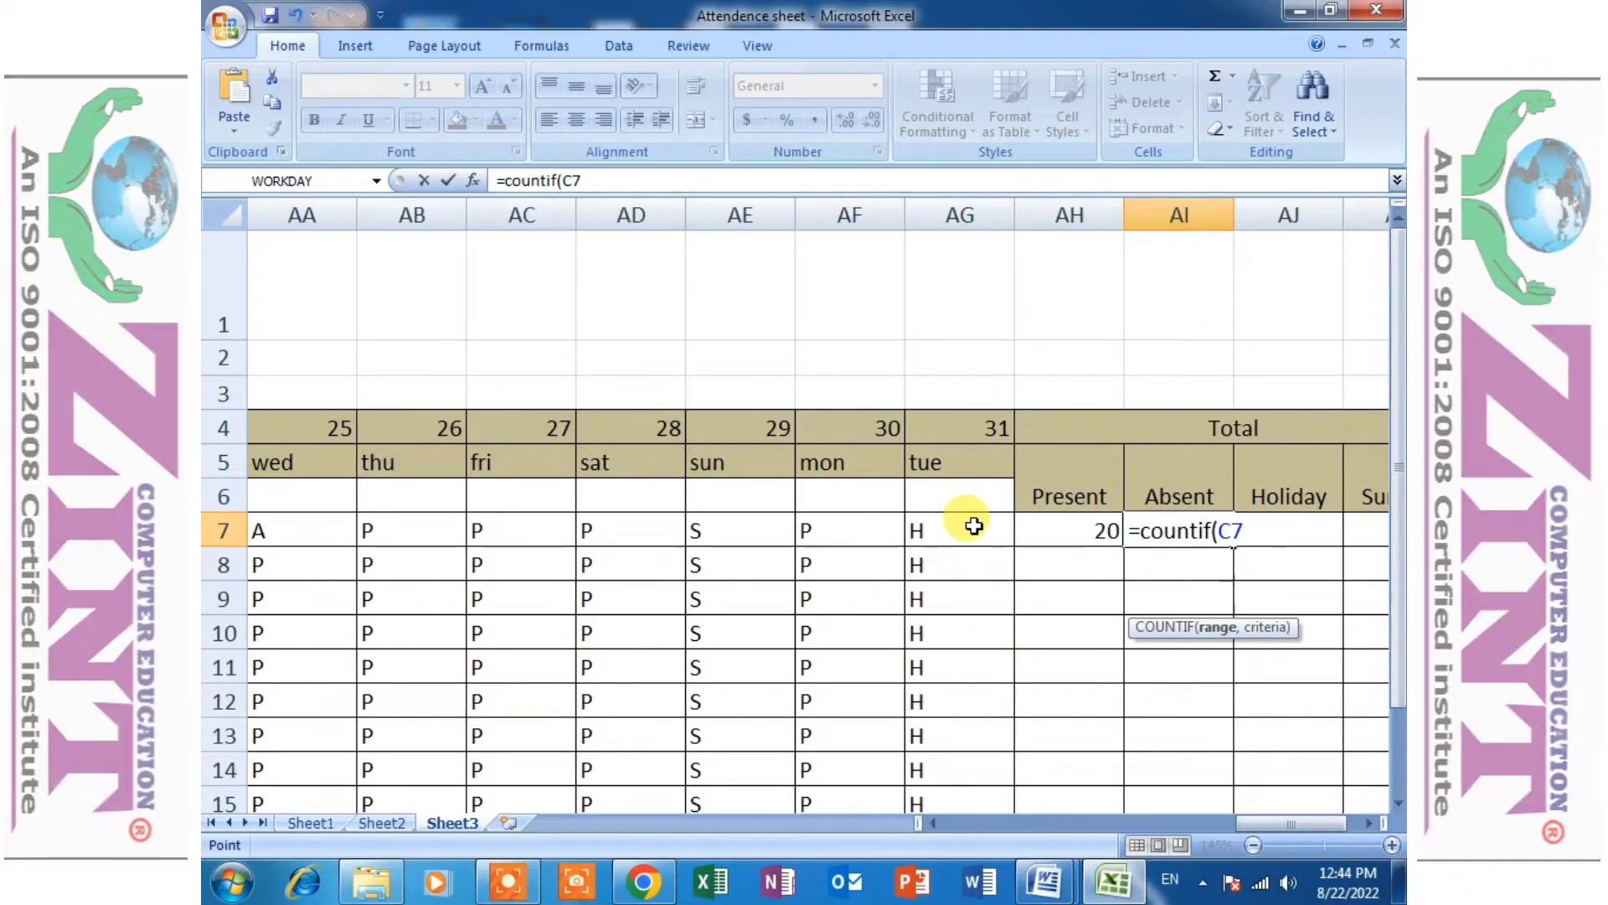
{"action": "left_click", "coordinate": [974, 525], "text": "shift"}
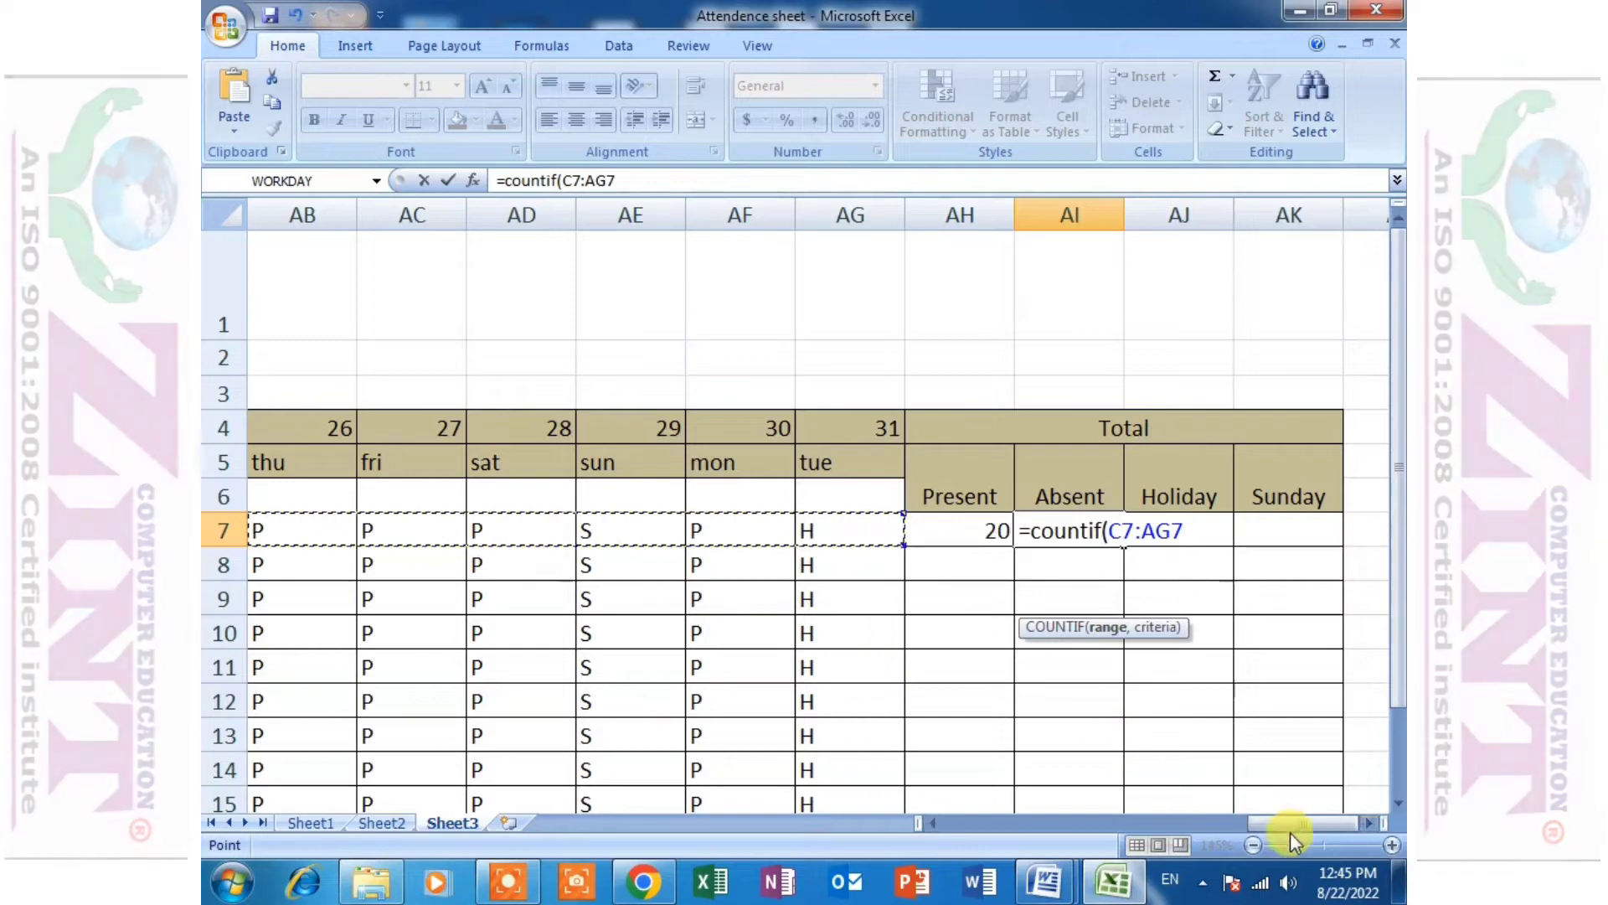
{"action": "left_click_drag", "start_coordinate": [1290, 825], "coordinate": [986, 825]}
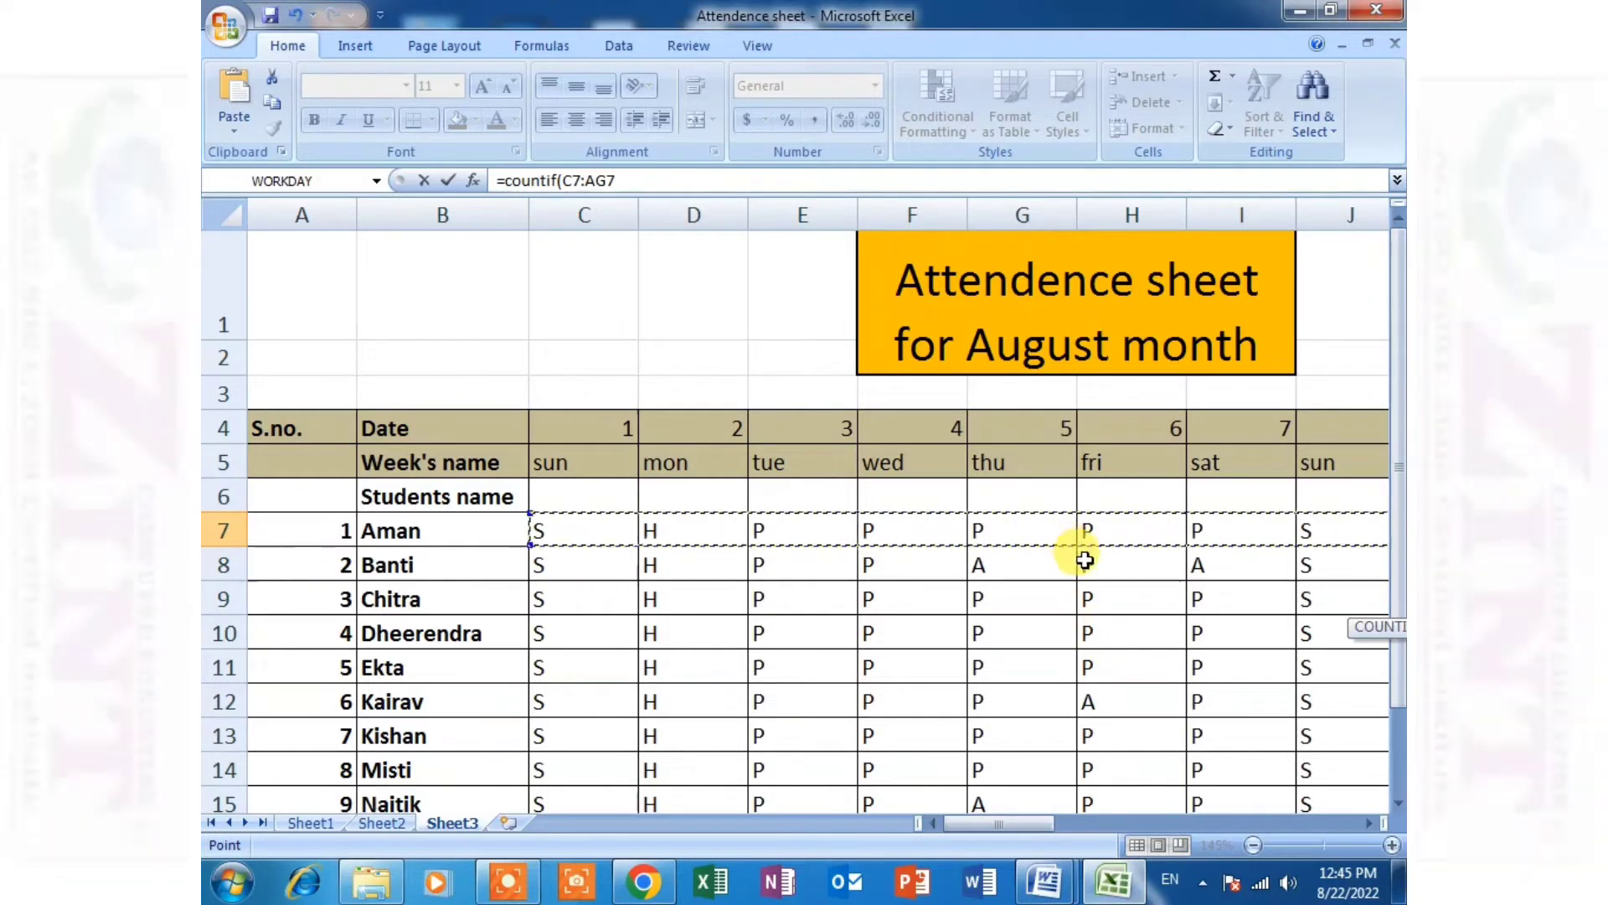
{"action": "left_click_drag", "start_coordinate": [1053, 829], "coordinate": [1346, 779]}
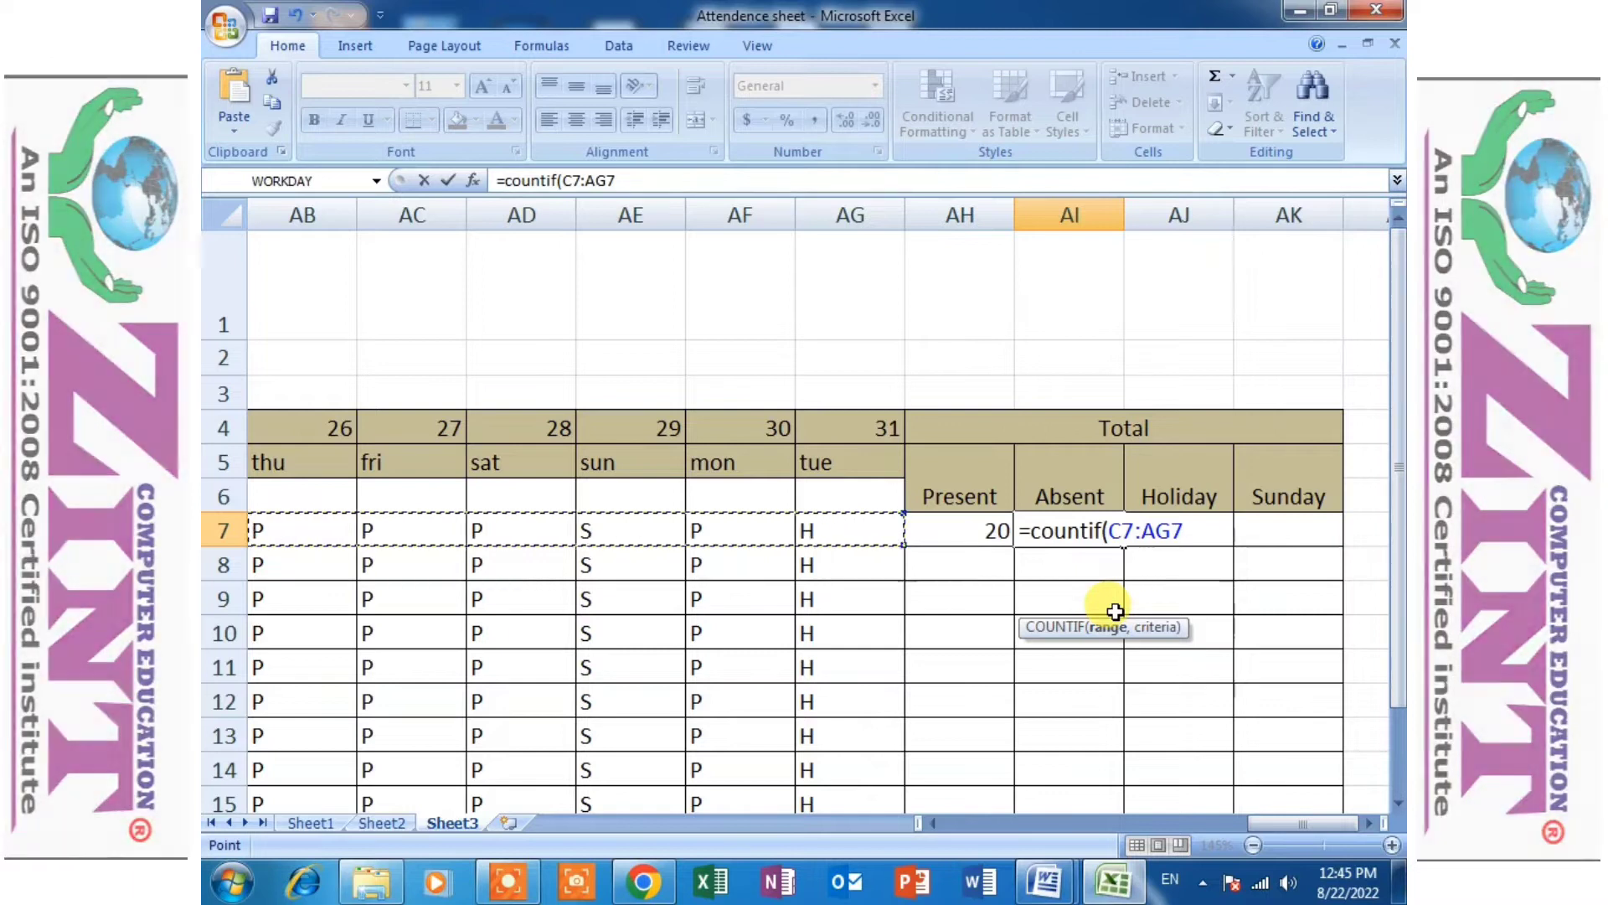
- Complete the Absent formula in AI7 with the criterion "A" and compare it with the Present formula in AH7
{"action": "type", "text": ","}
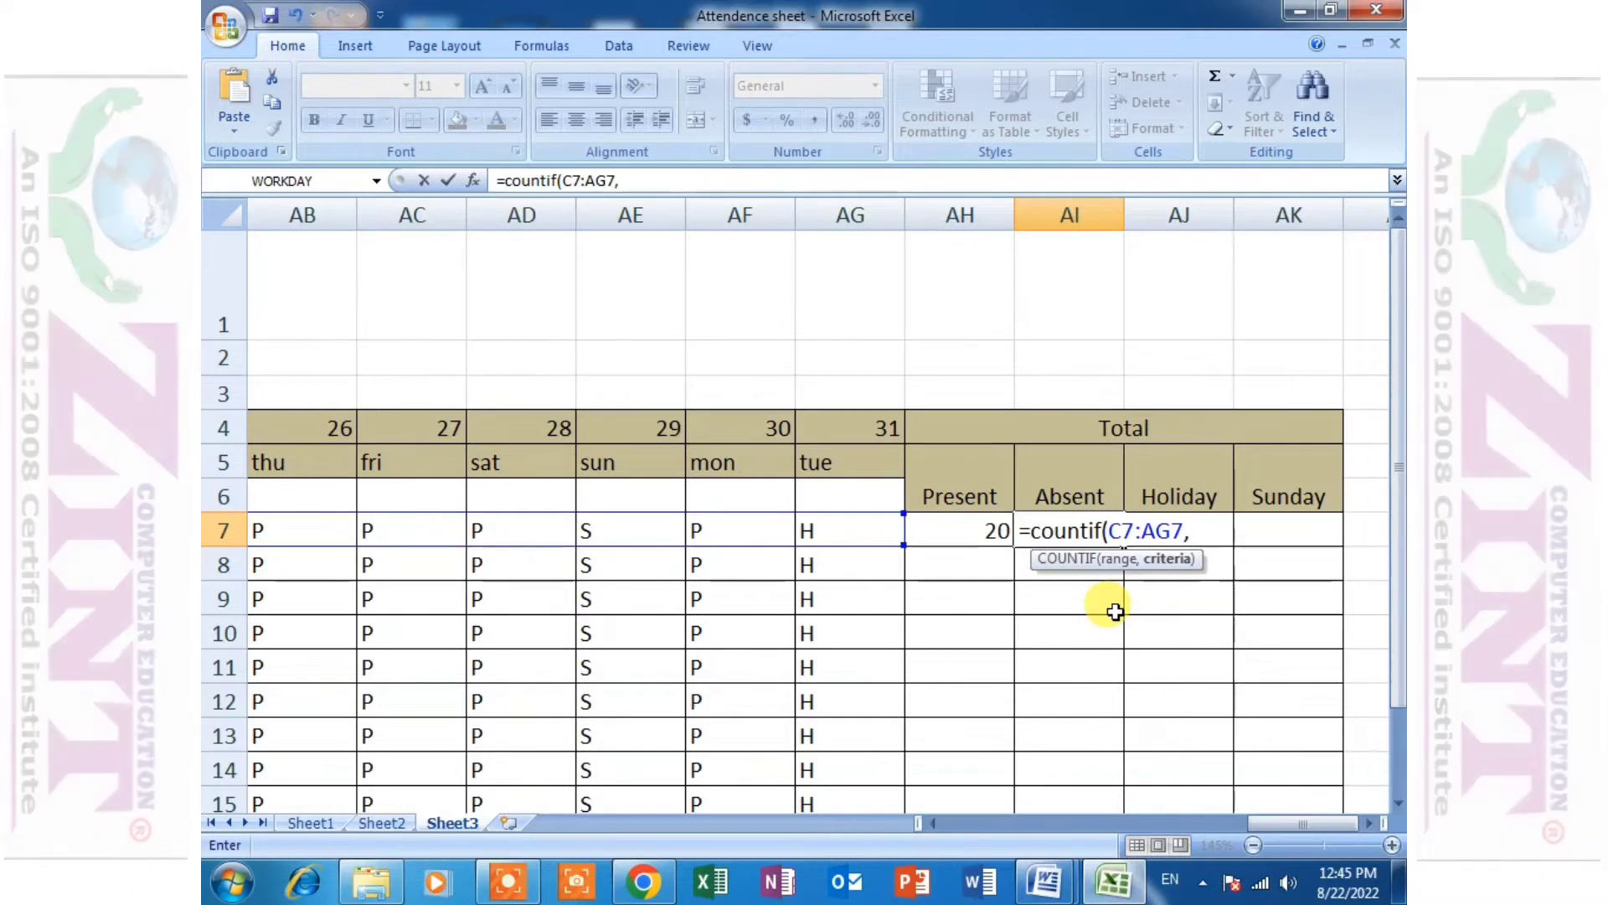
{"action": "type", "text": "\""}
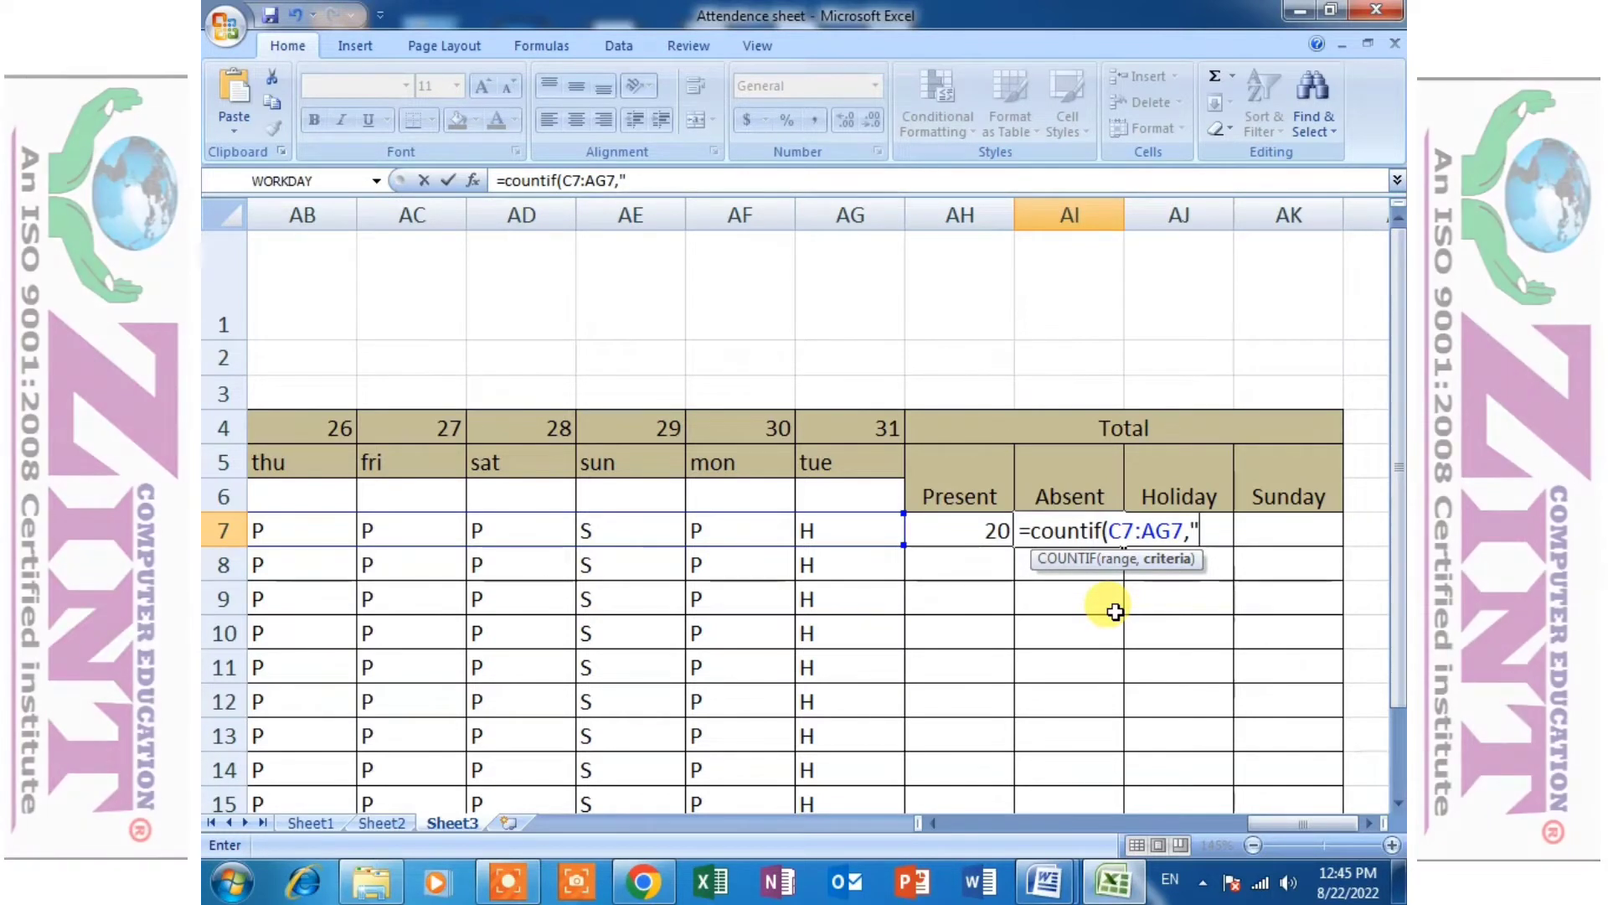
{"action": "type", "text": "A"}
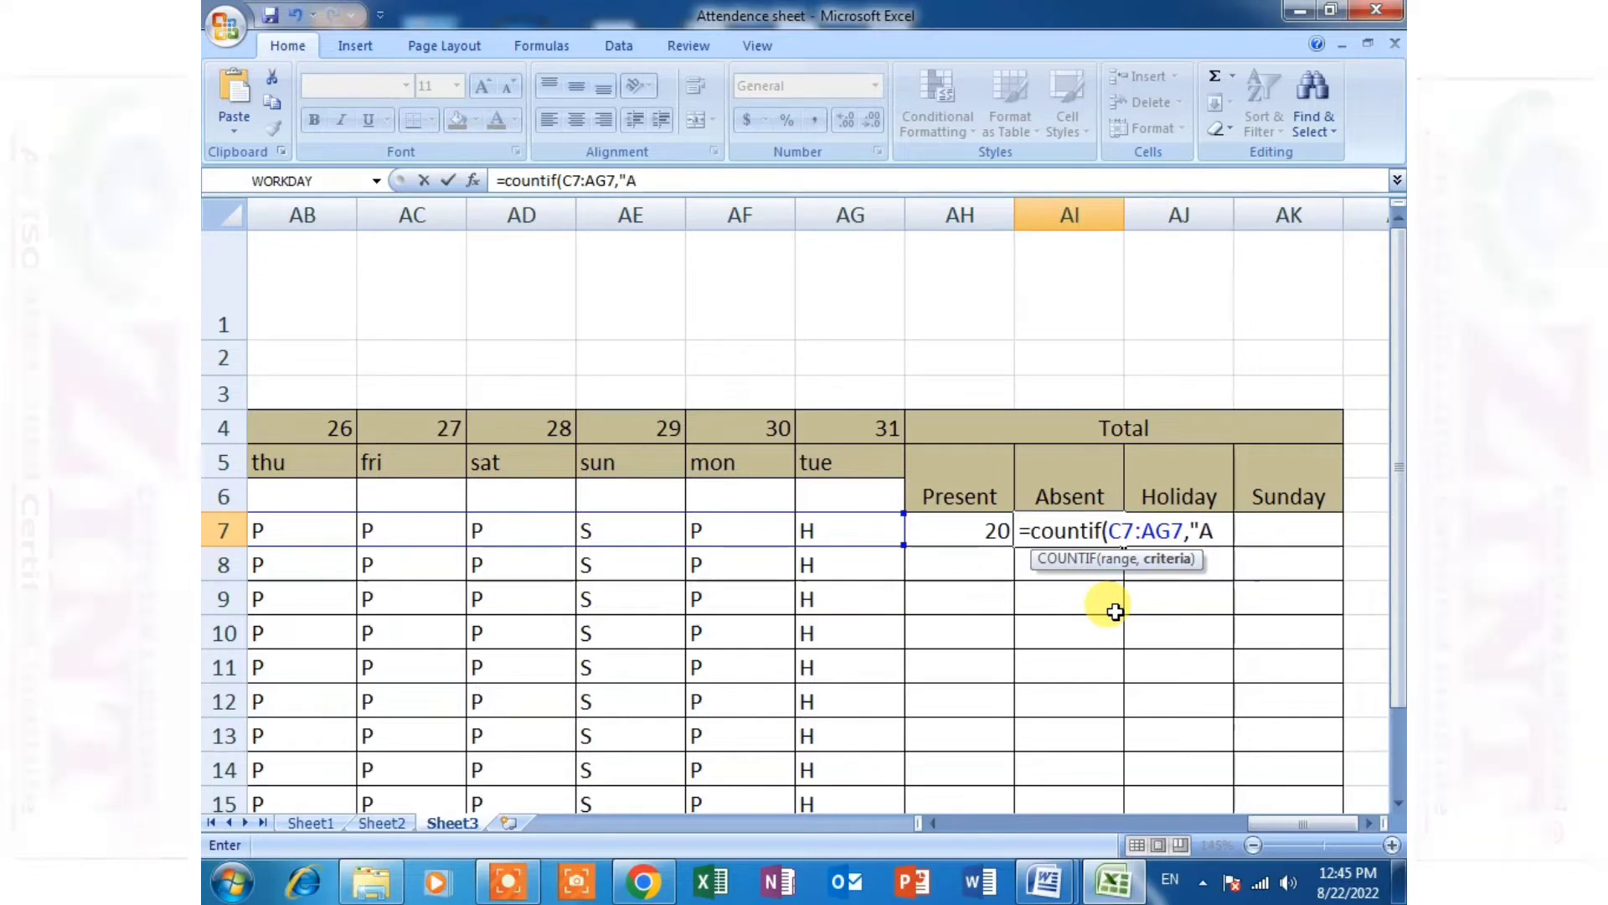
{"action": "type", "text": "\""}
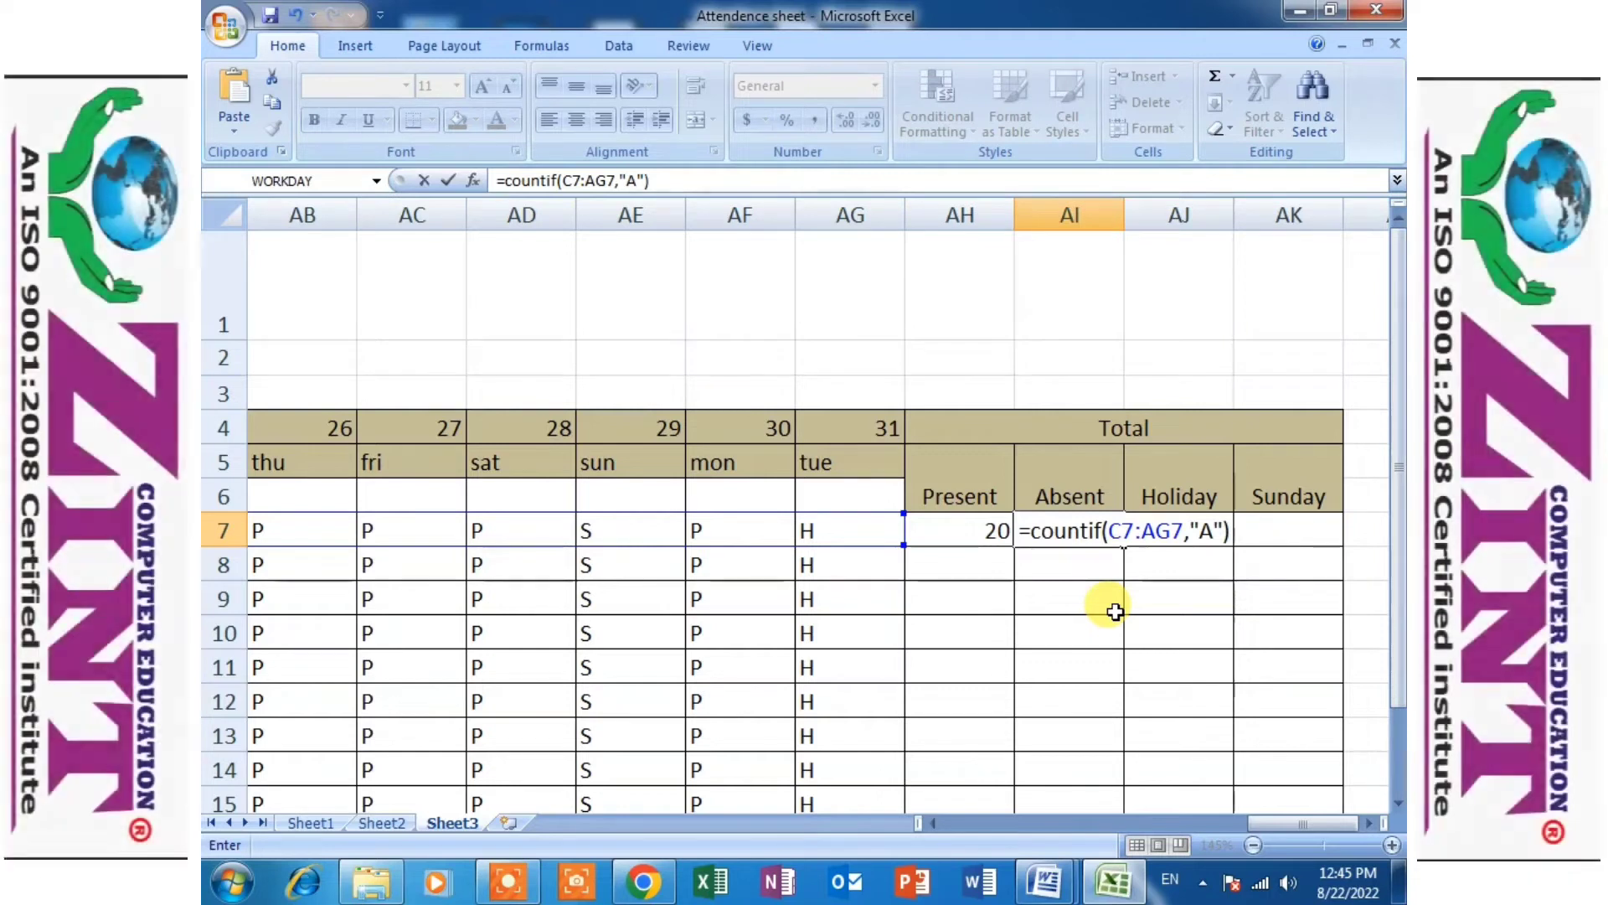
{"action": "type", "text": ")"}
{"action": "key", "text": "Return"}
{"action": "left_click", "coordinate": [1117, 530]}
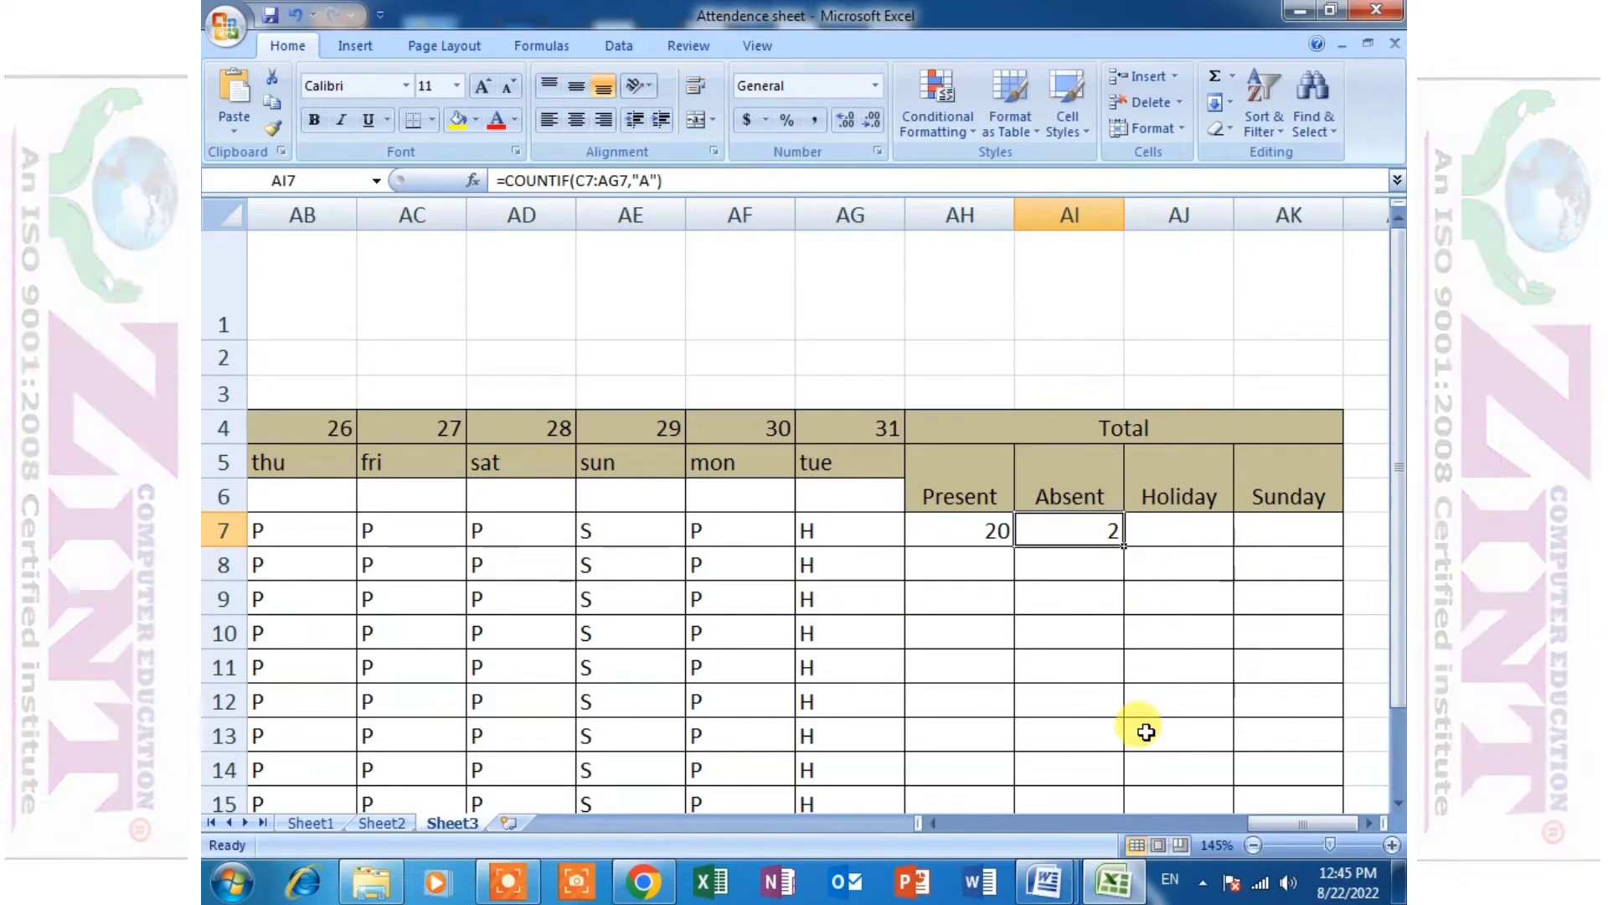
{"action": "left_click", "coordinate": [982, 532]}
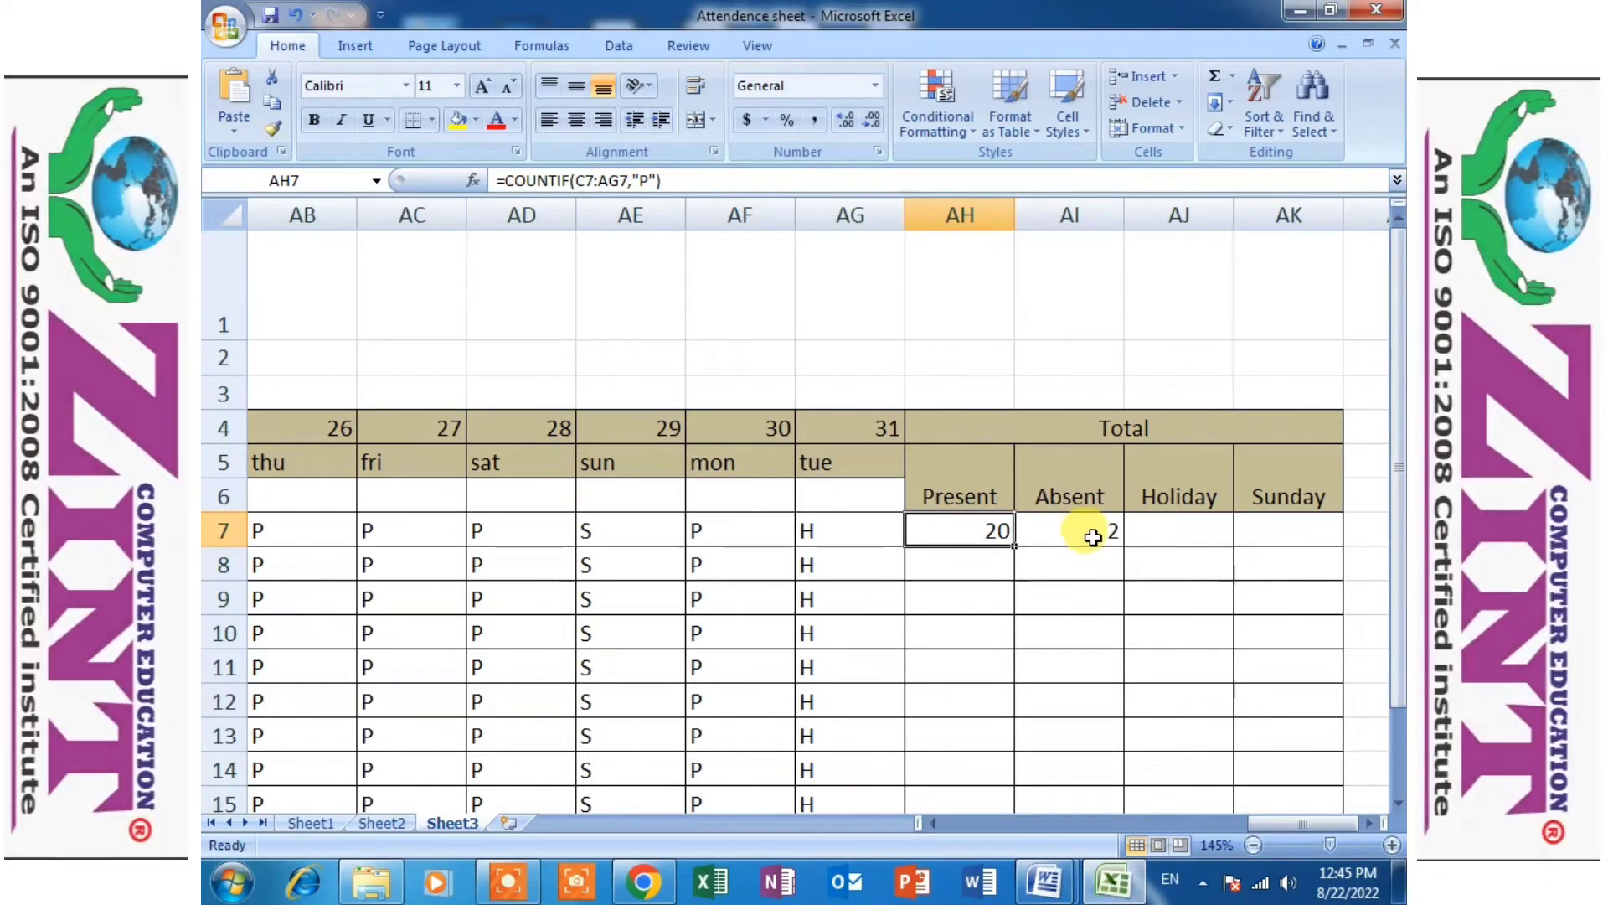
{"action": "left_click", "coordinate": [1093, 536]}
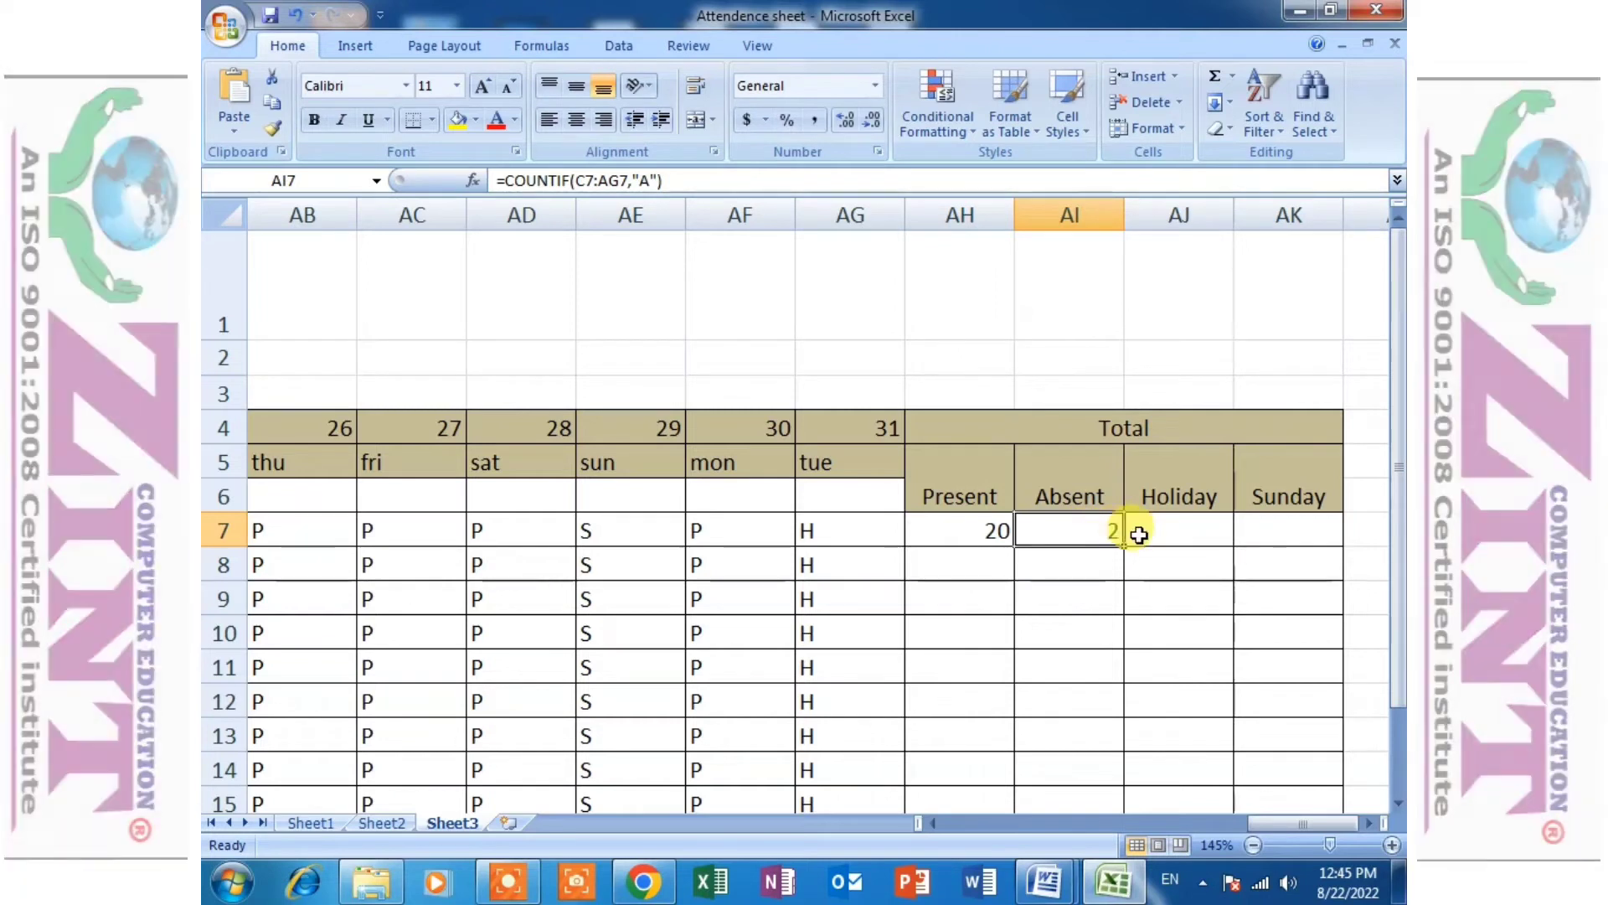
- Start a COUNTIF formula in the first student's Holiday cell AJ7 and look over the row's marks for its range
{"action": "left_click", "coordinate": [1183, 531]}
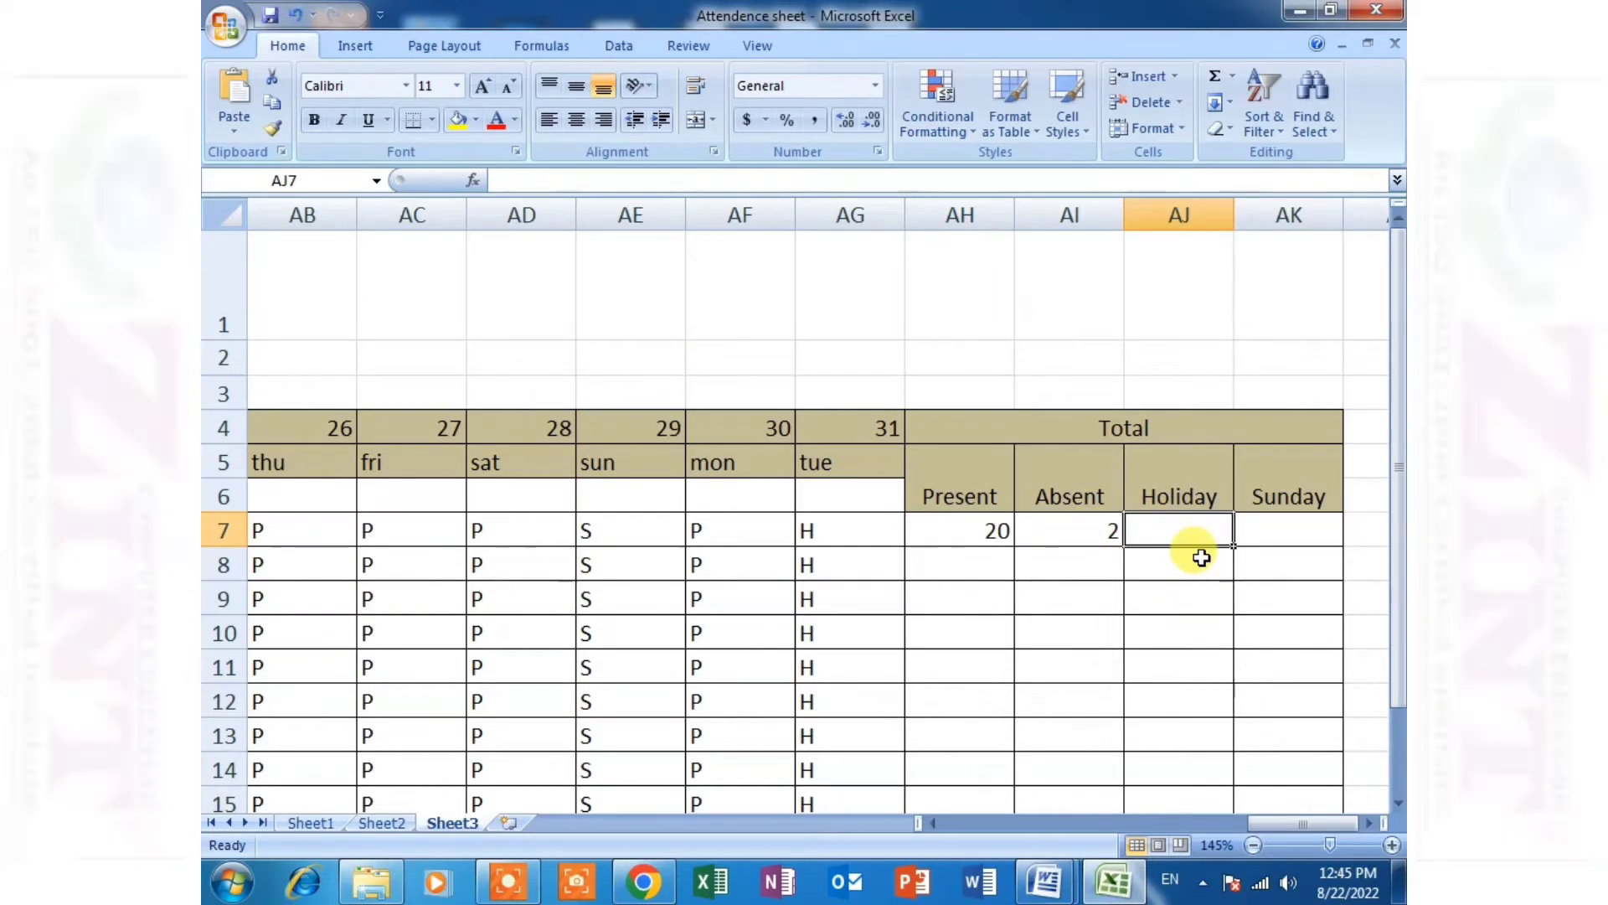
{"action": "type", "text": "=countif"}
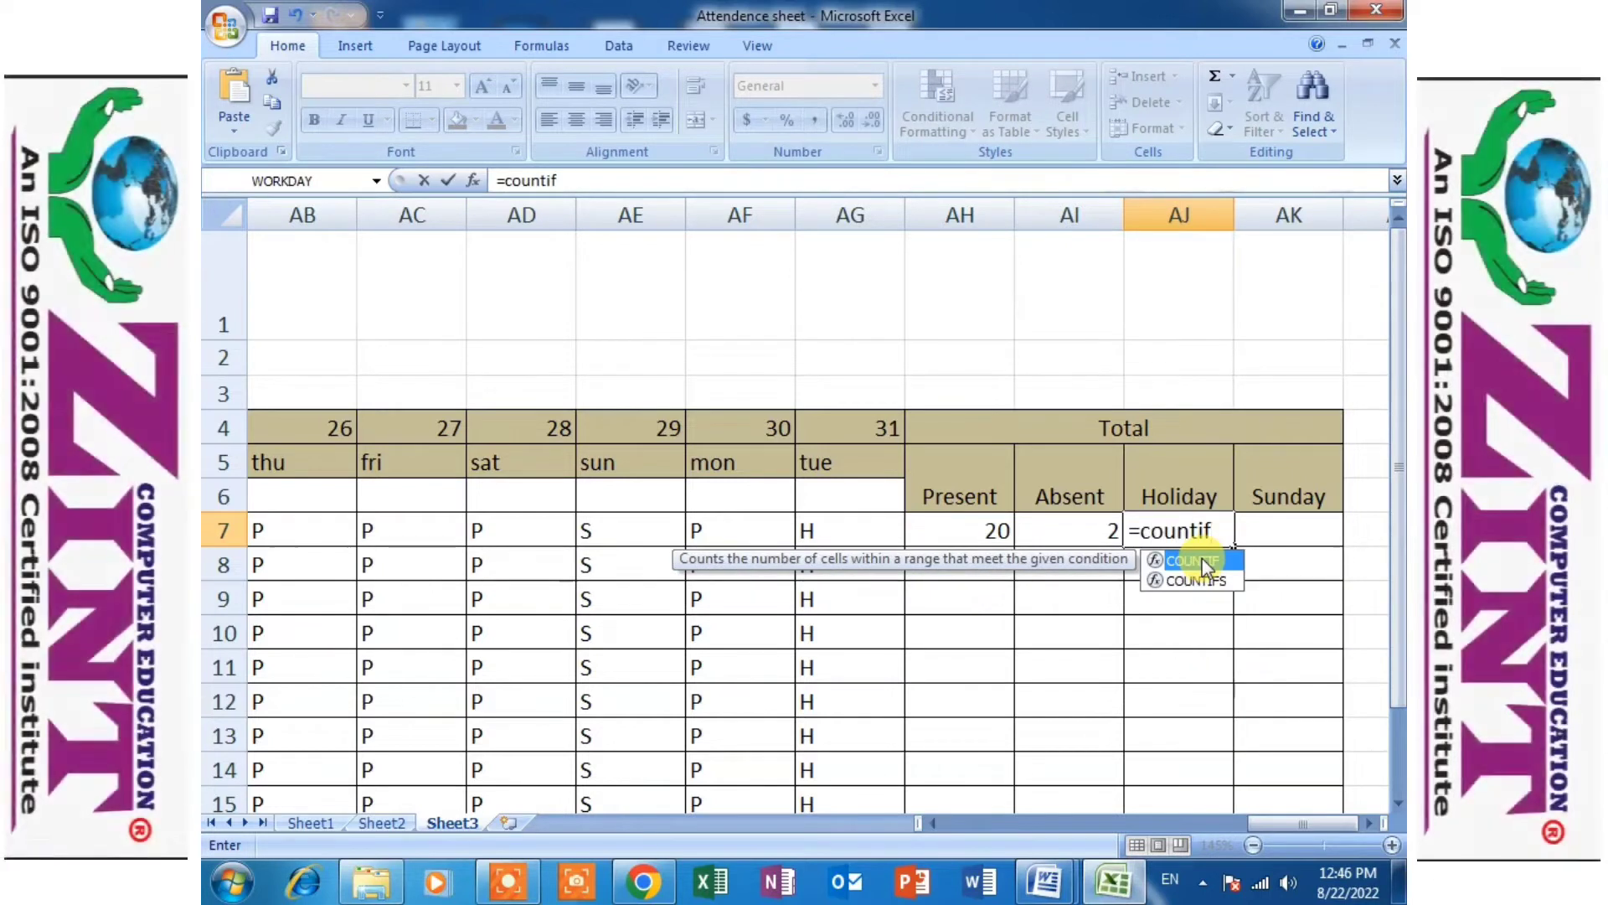
{"action": "type", "text": "("}
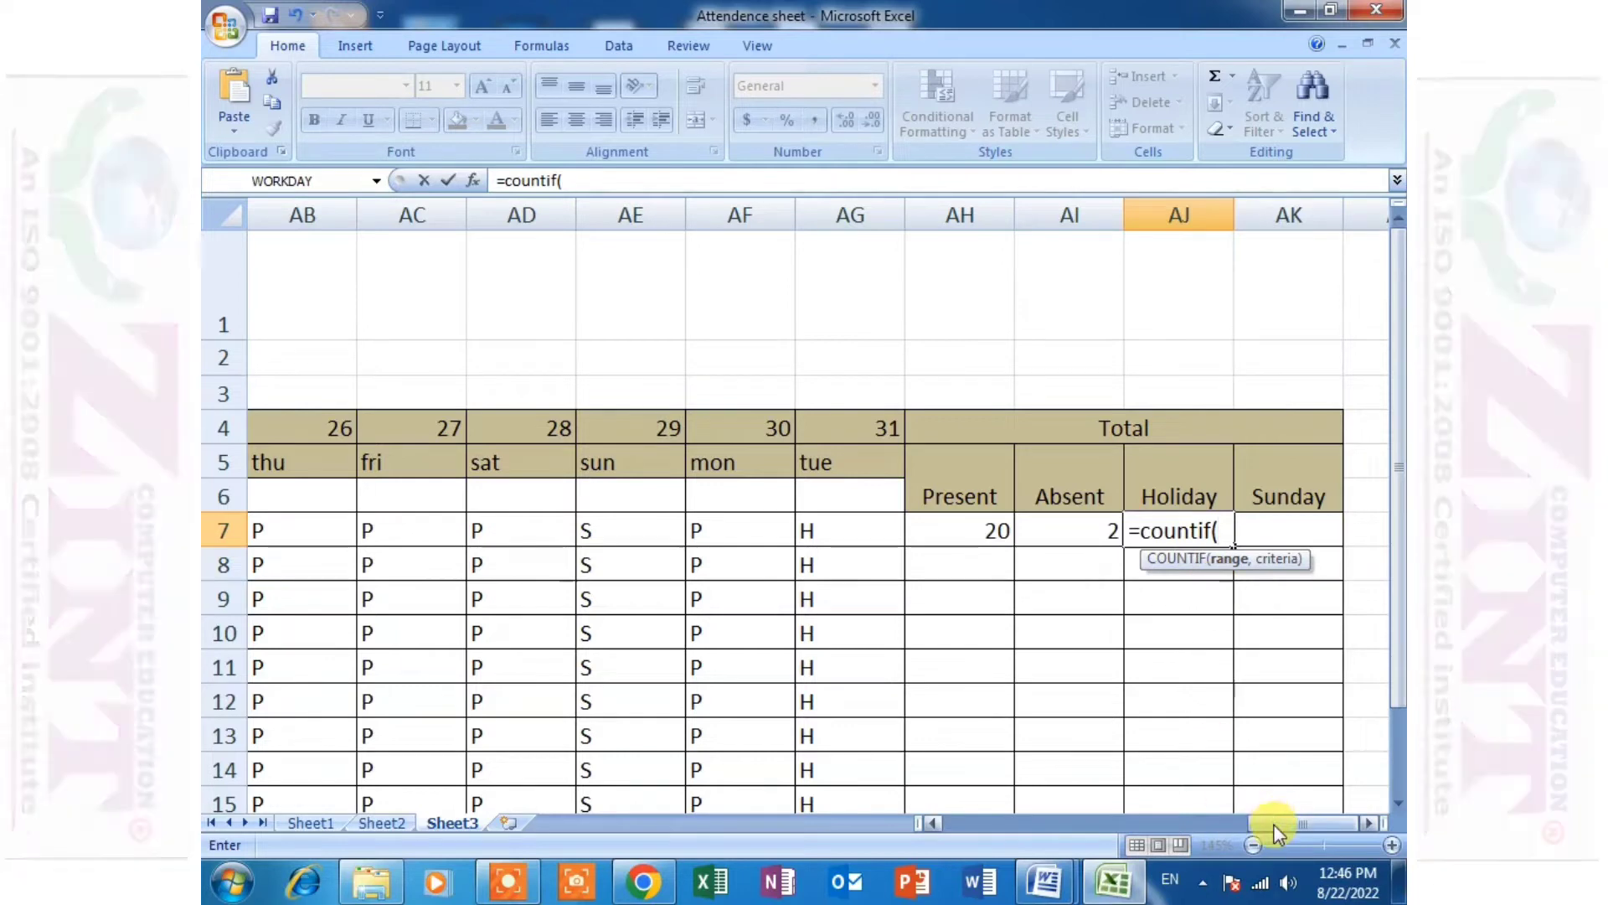
{"action": "left_click_drag", "start_coordinate": [1273, 823], "coordinate": [968, 822]}
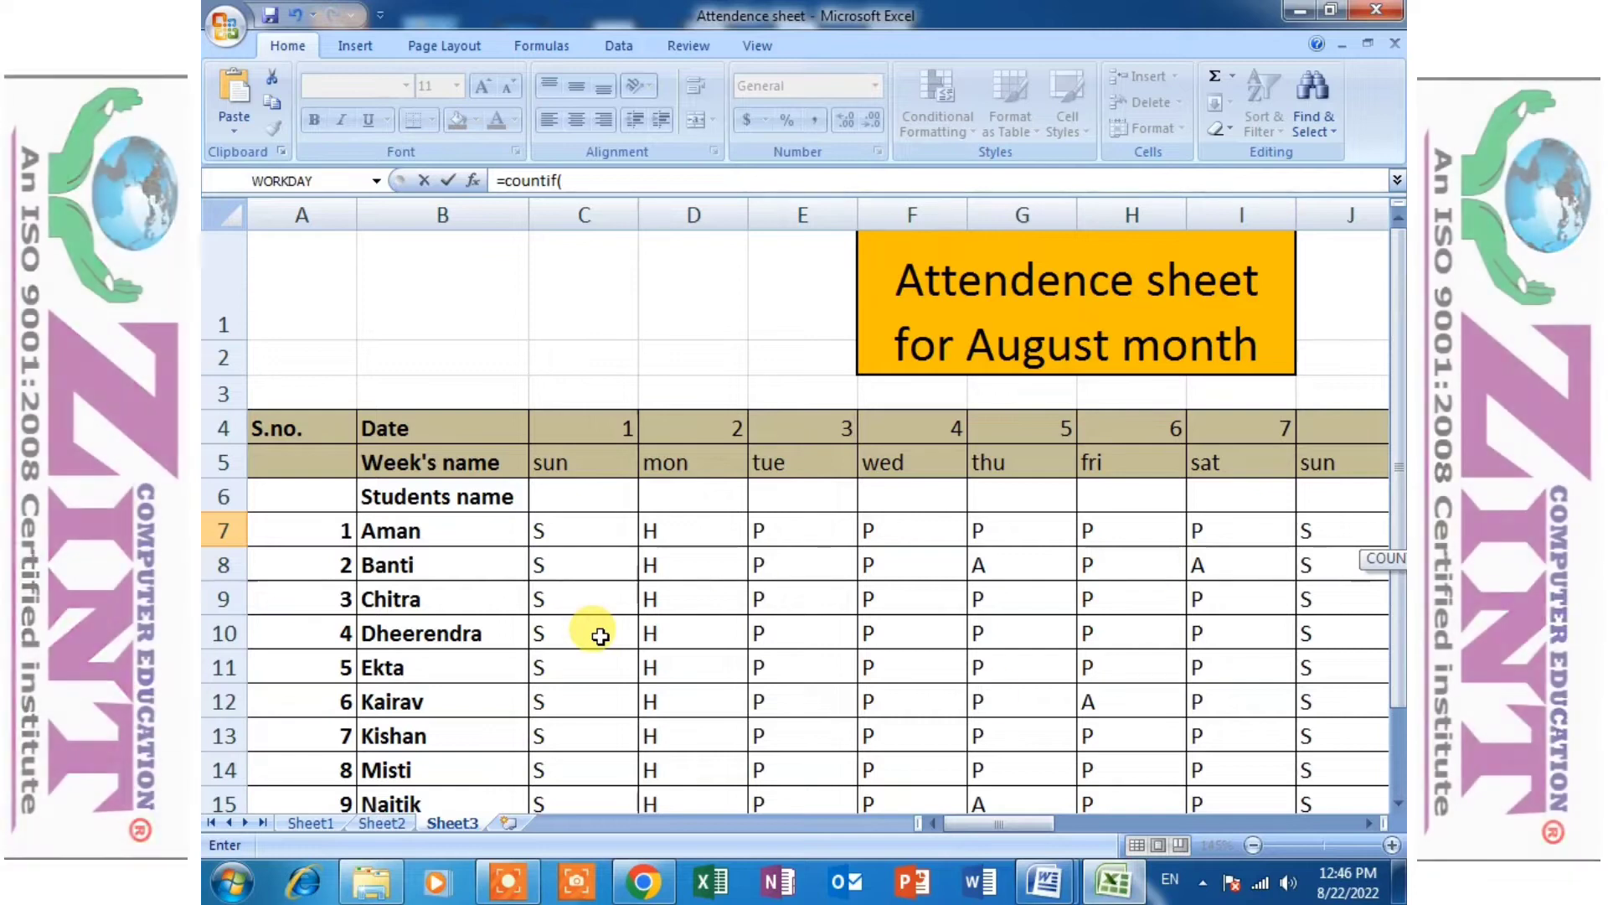
{"action": "left_click_drag", "start_coordinate": [1029, 822], "coordinate": [1389, 751]}
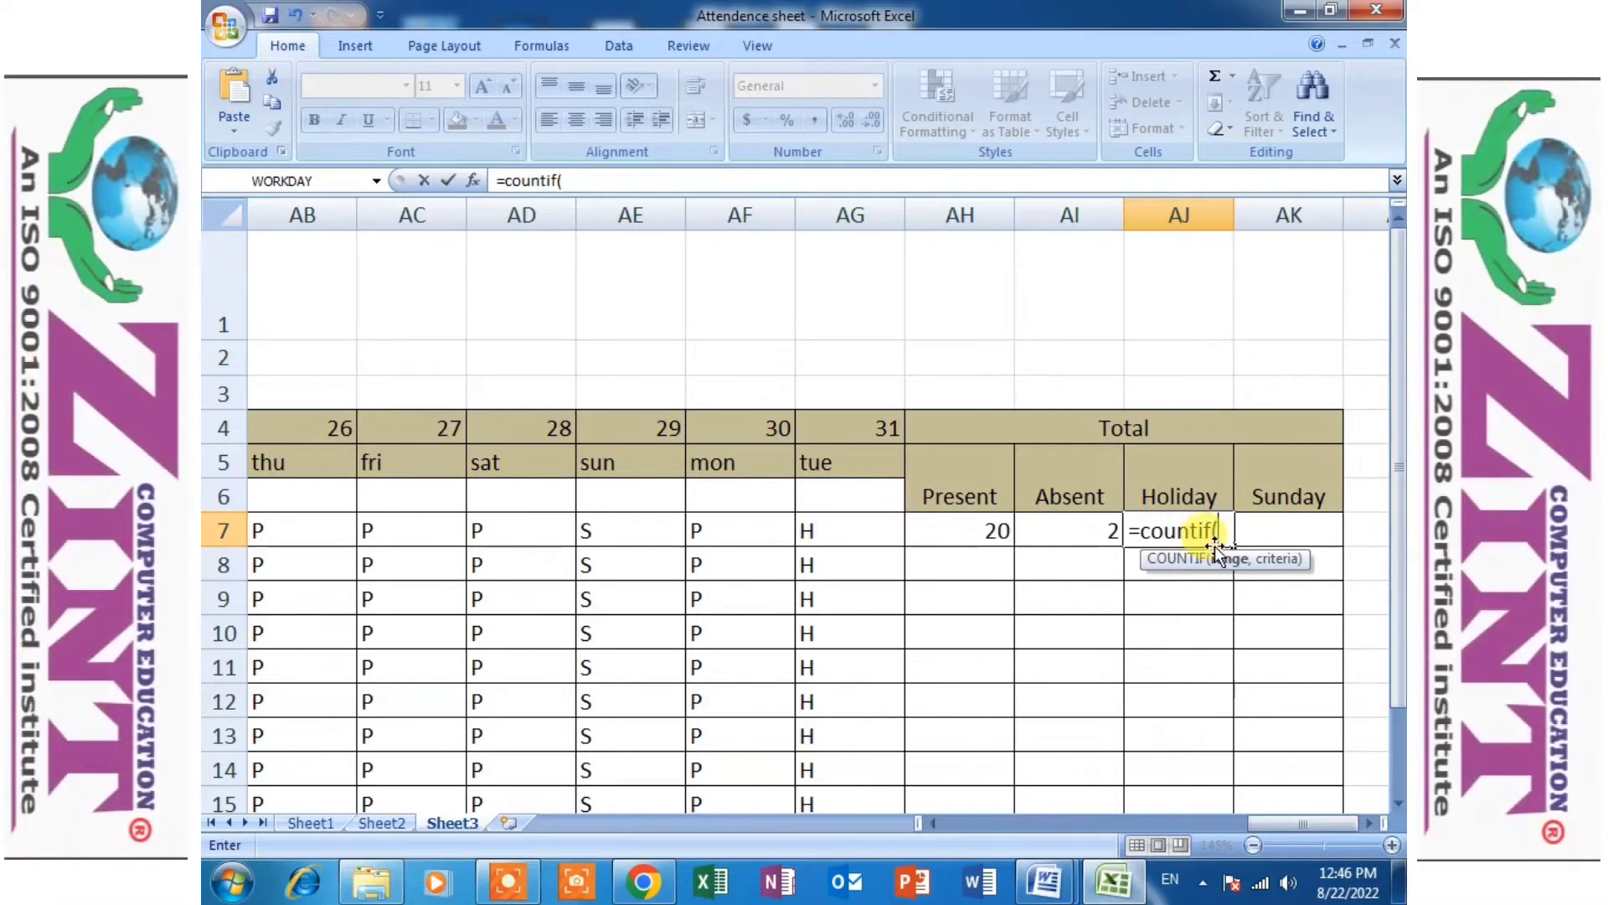
- Try the range C7:AG7 in AJ7's COUNTIF formula and clear it back to the opening parenthesis
{"action": "type", "text": "c"}
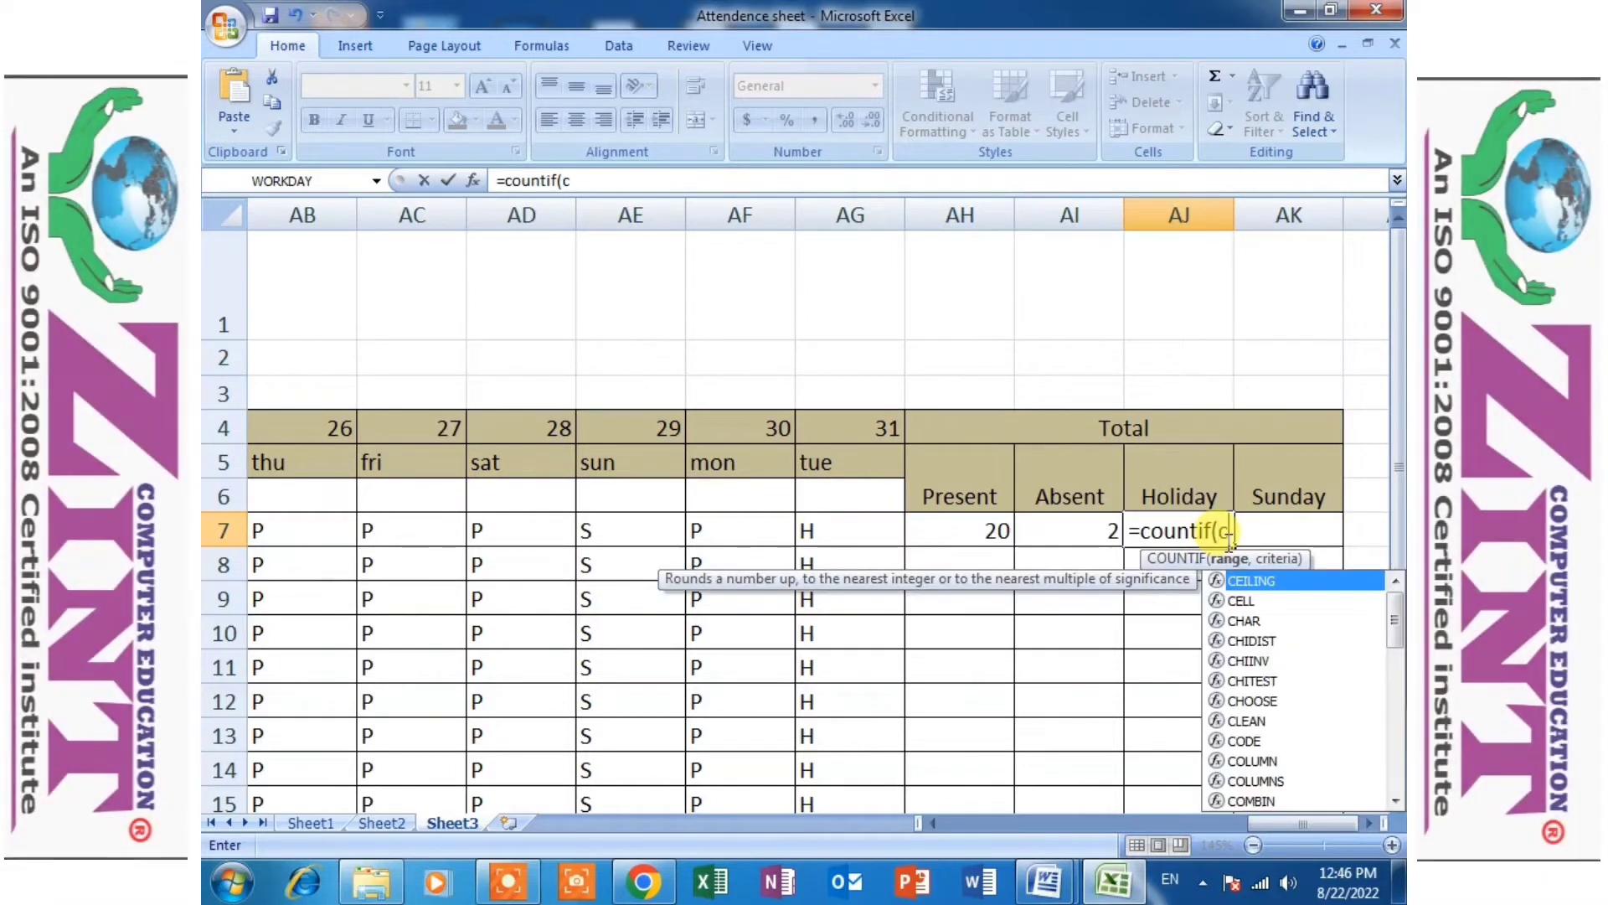
{"action": "key", "text": "BackSpace"}
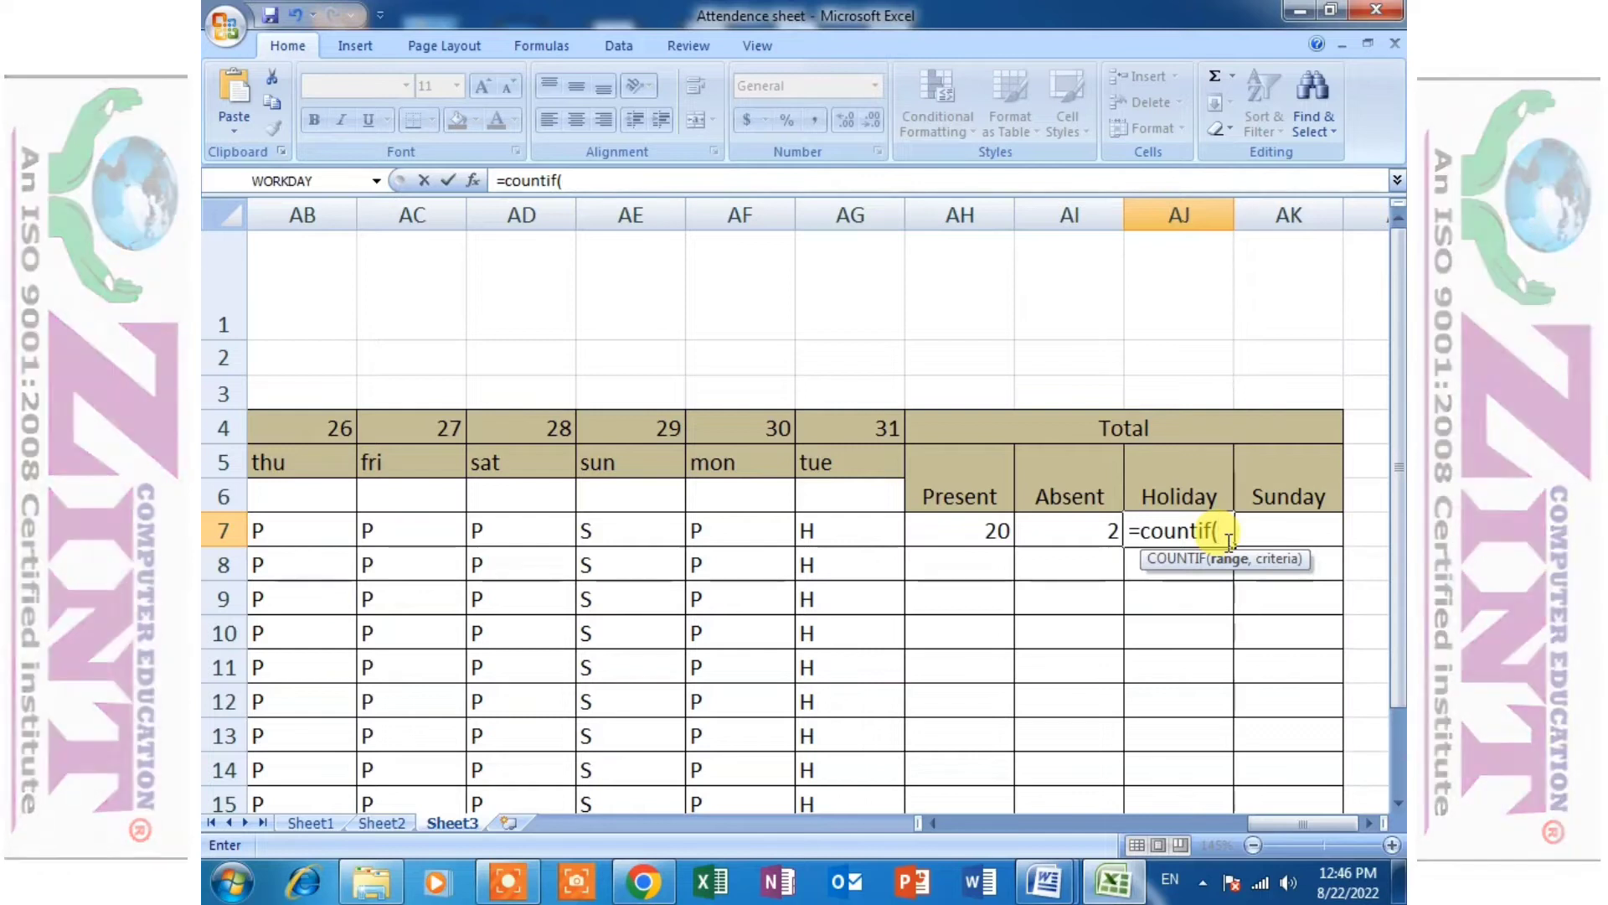
{"action": "type", "text": "C7:"}
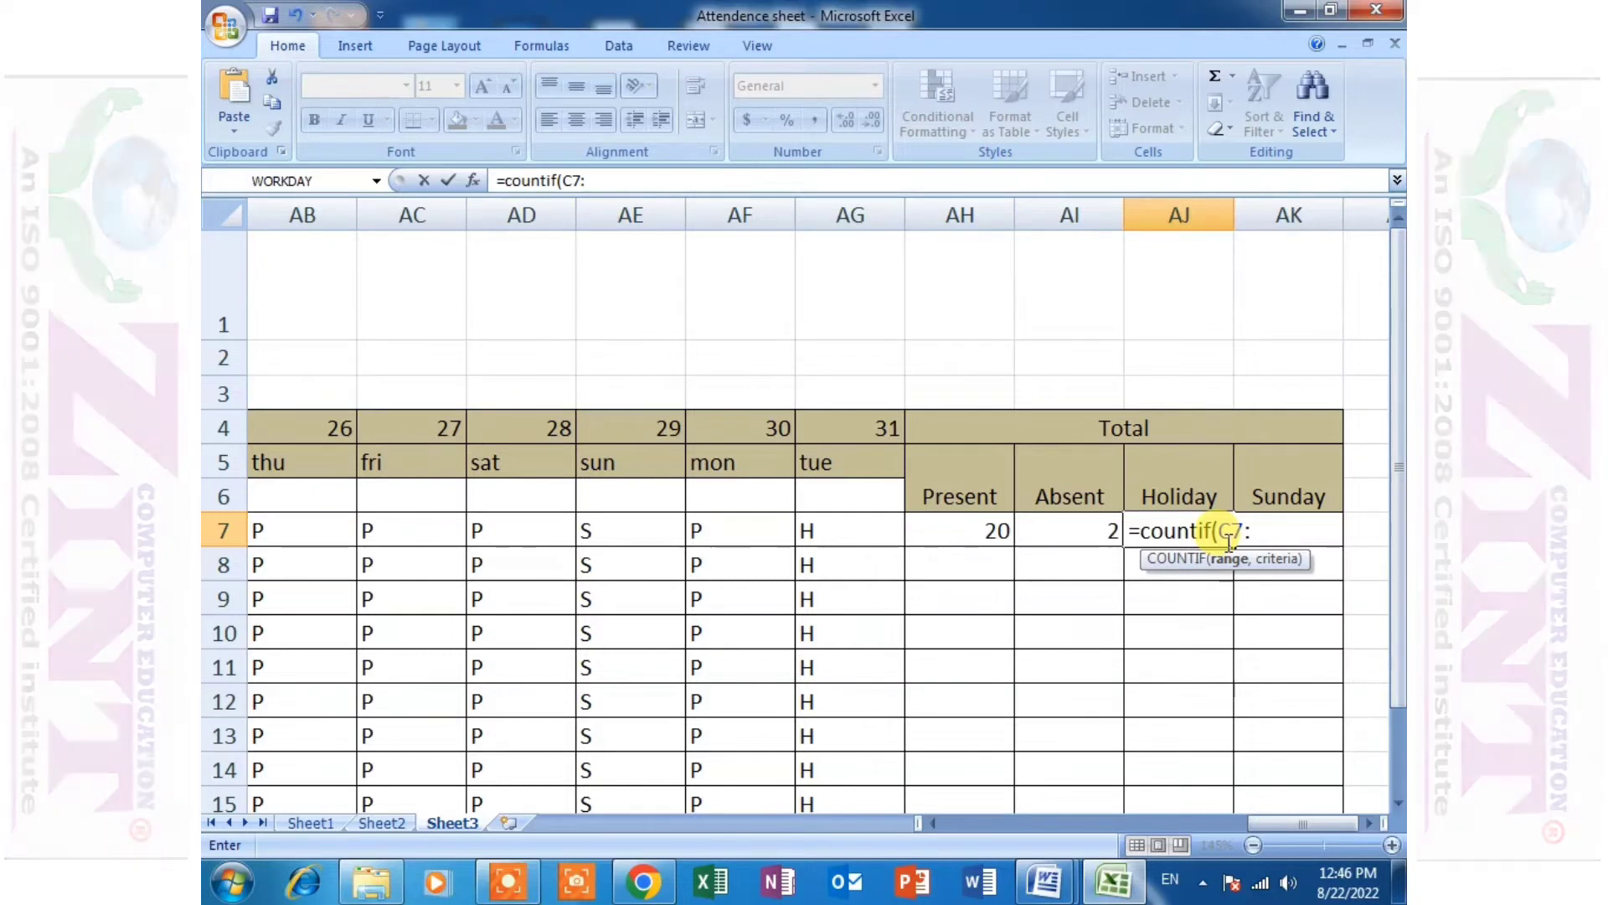
{"action": "type", "text": "AG"}
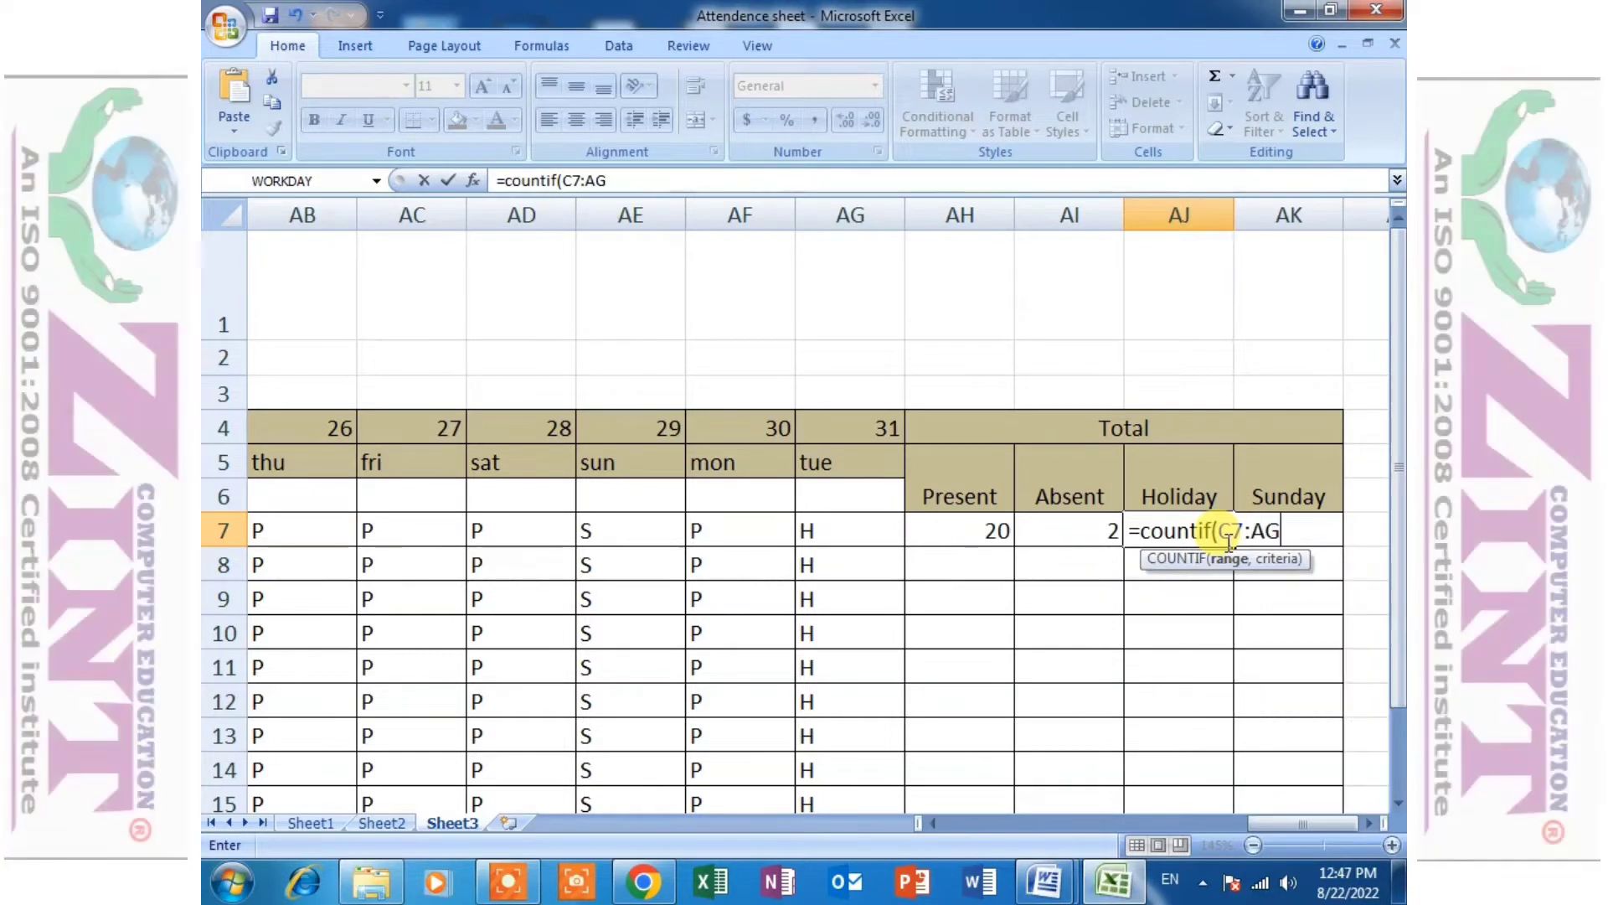
{"action": "type", "text": "7"}
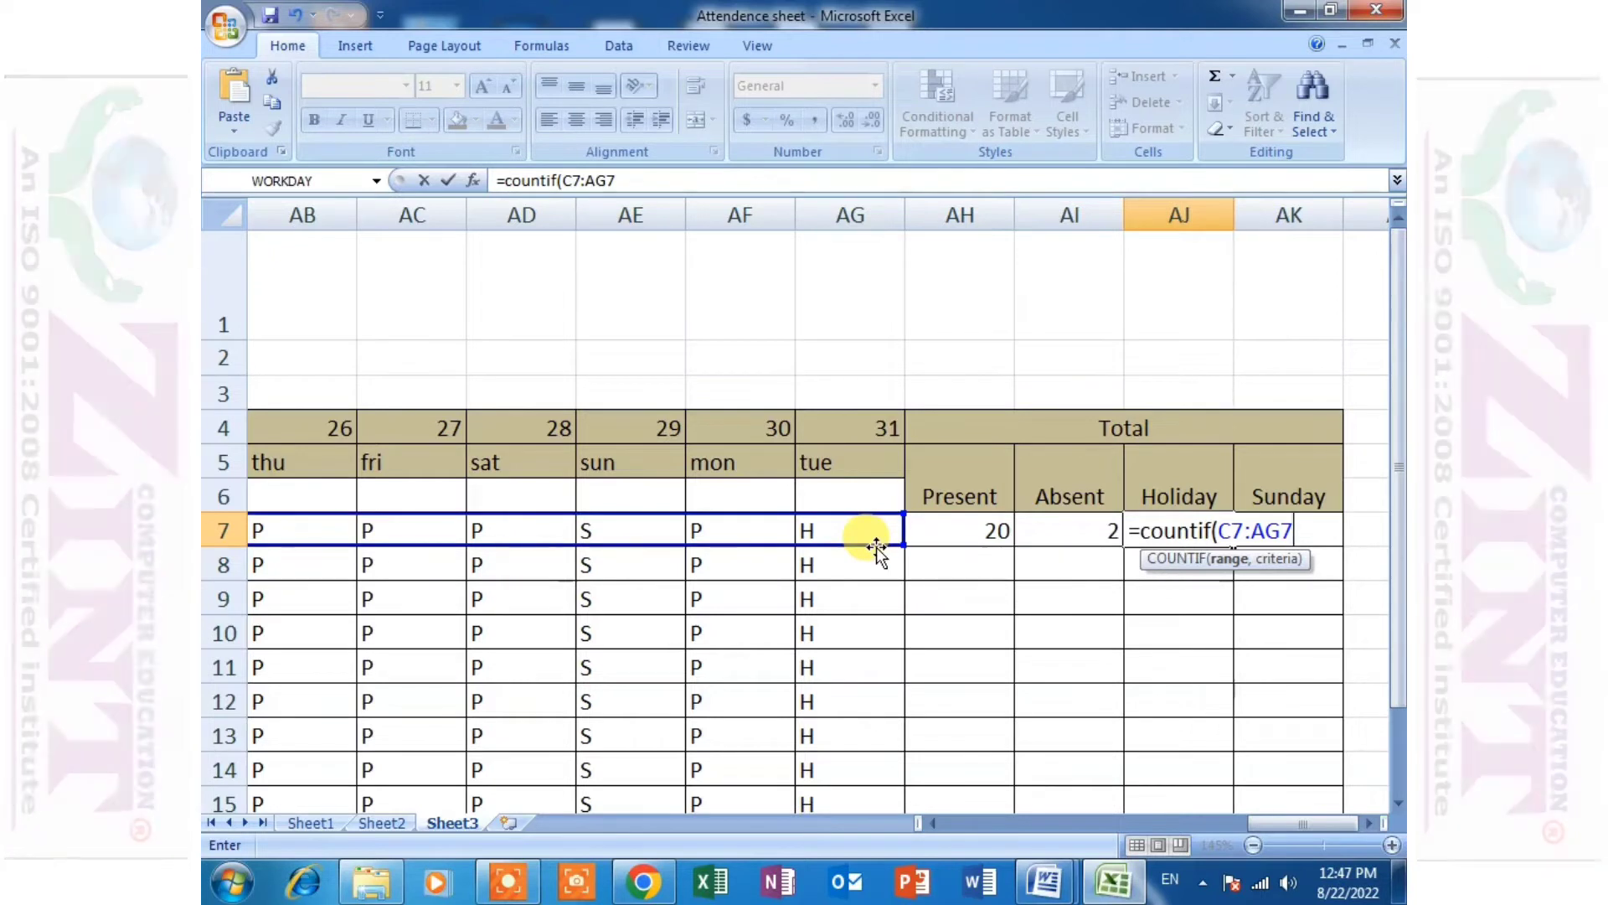
{"action": "key", "text": "BackSpace"}
{"action": "key", "text": "BackSpace"}
{"action": "key", "text": "BackSpace"}
{"action": "key", "text": "BackSpace"}
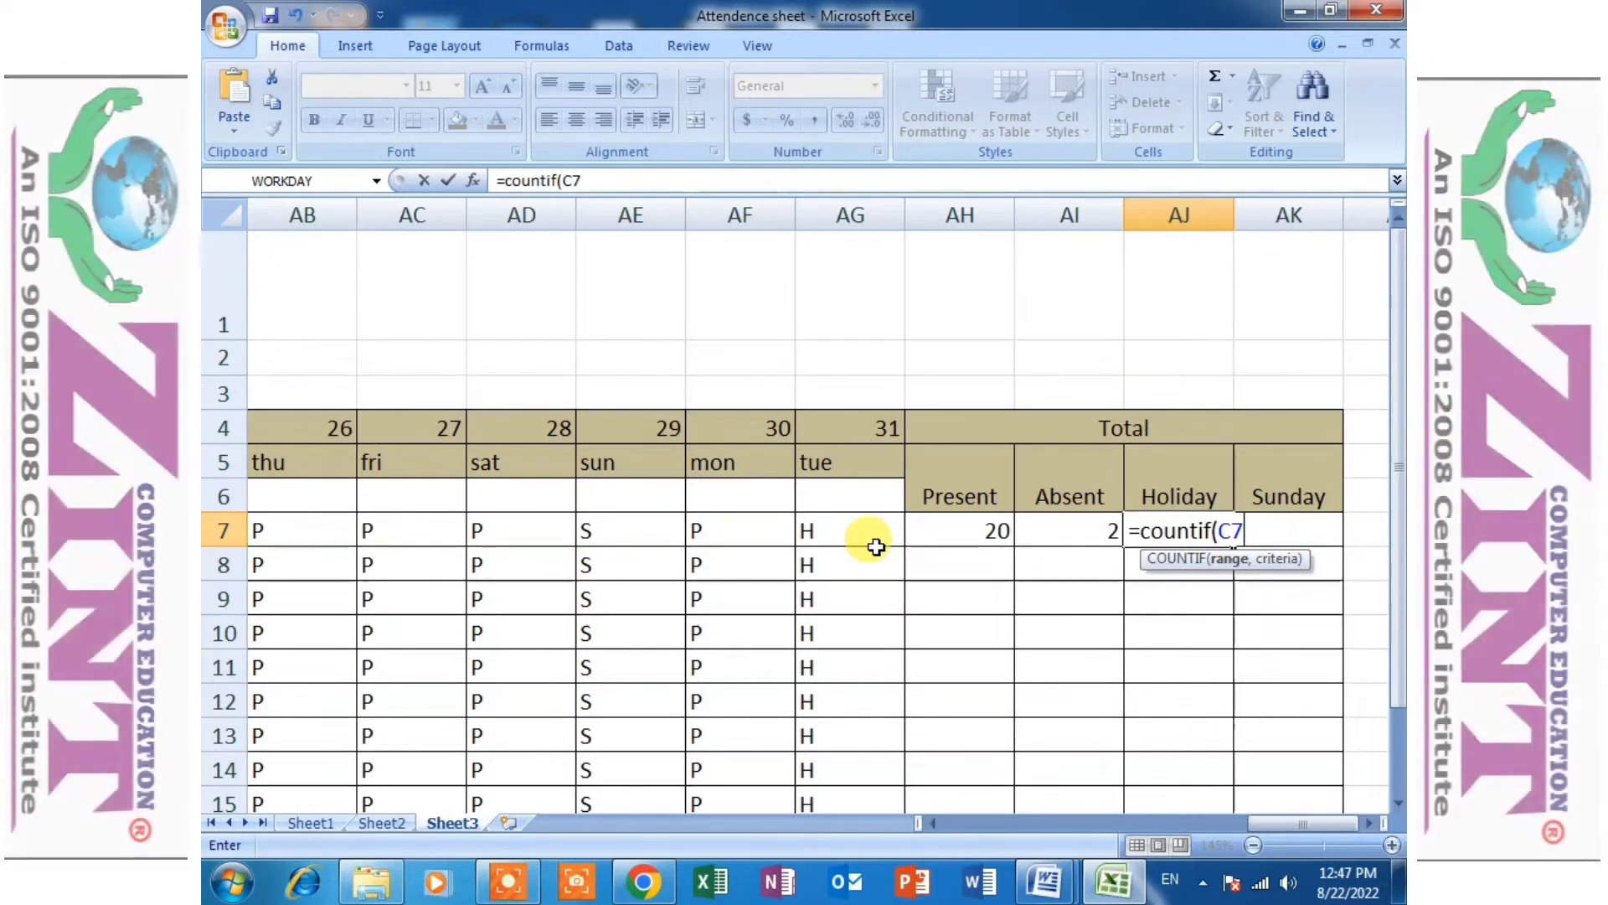
{"action": "key", "text": "BackSpace"}
{"action": "key", "text": "BackSpace"}
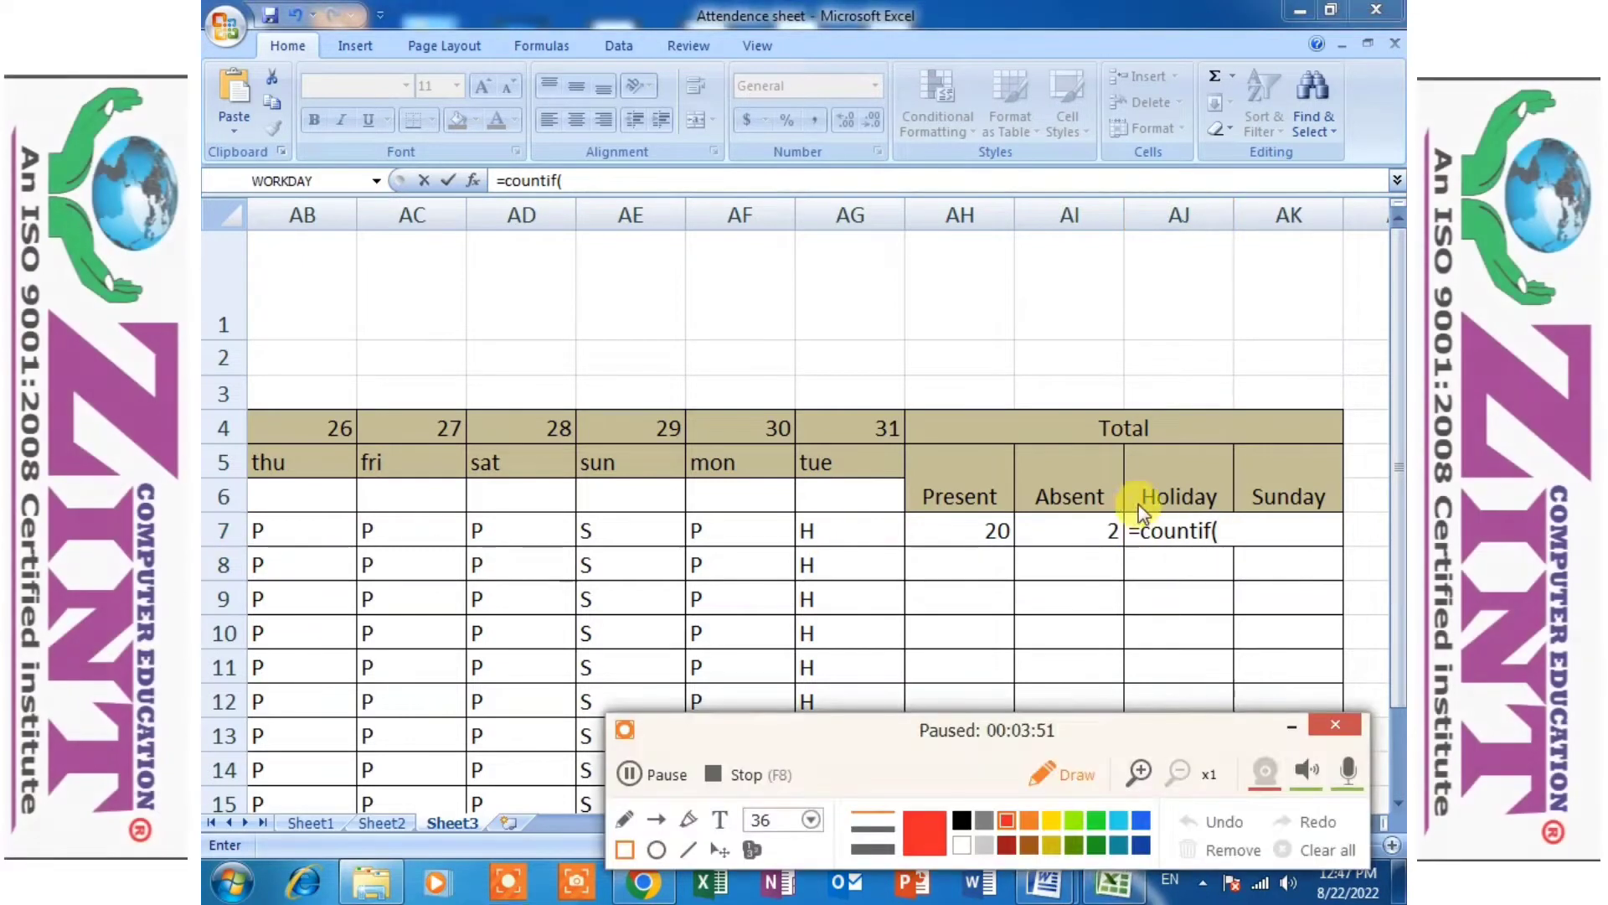
{"action": "mouse_move", "coordinate": [1119, 490]}
{"action": "left_mouse_down"}
{"action": "mouse_move", "coordinate": [1230, 552]}
{"action": "mouse_move", "coordinate": [1366, 543]}
{"action": "mouse_move", "coordinate": [1350, 549]}
{"action": "left_mouse_up"}
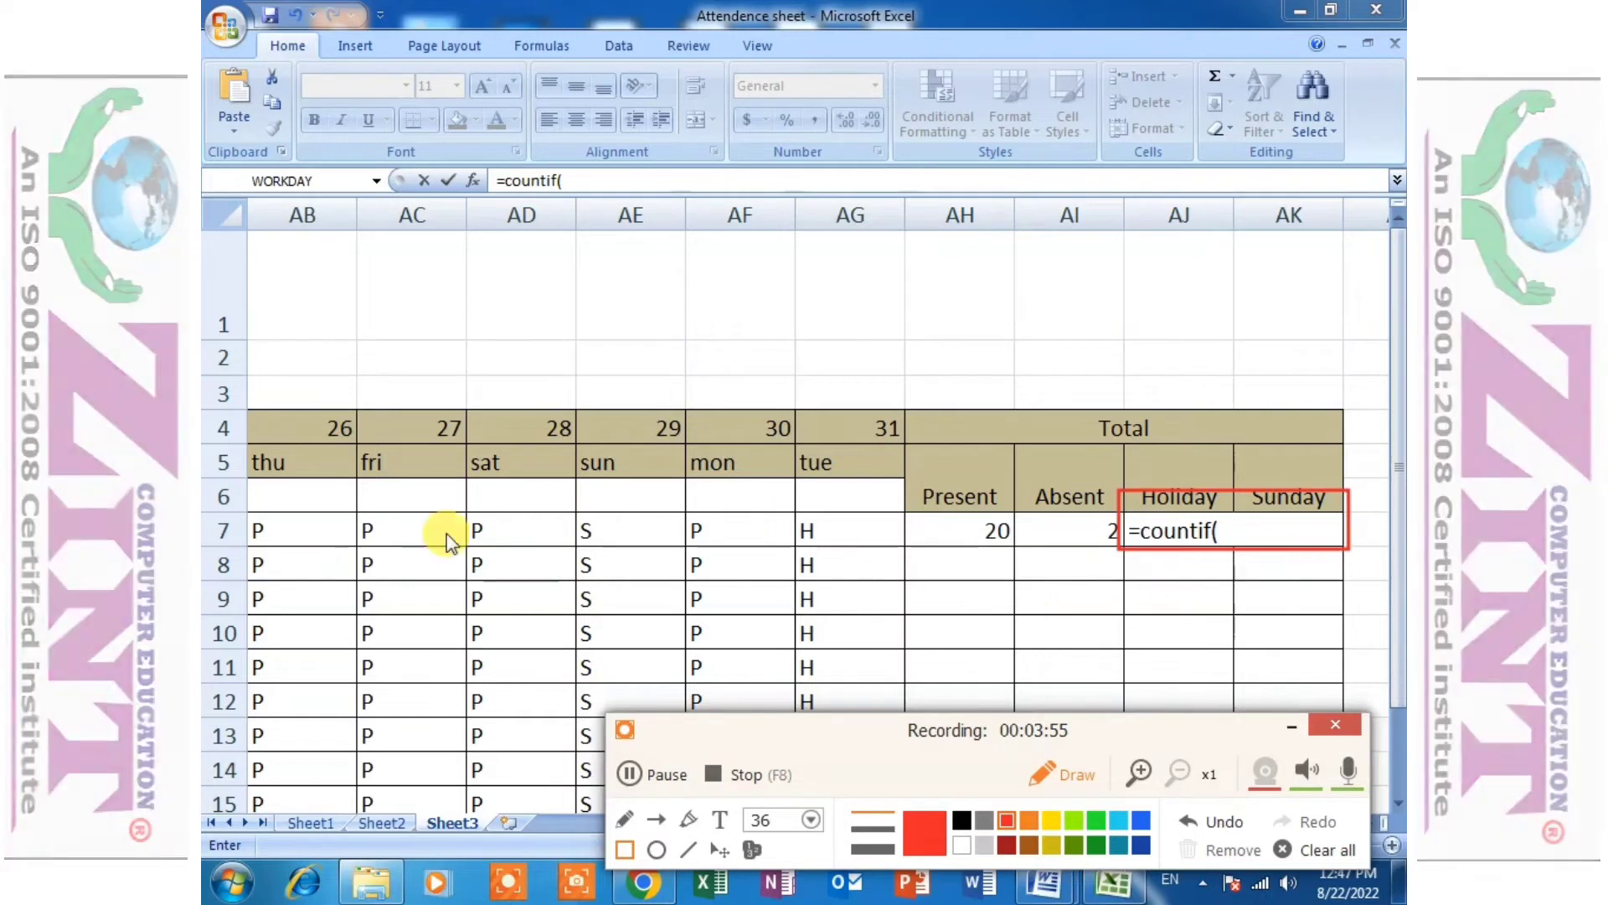
{"action": "mouse_move", "coordinate": [250, 479]}
{"action": "left_mouse_down"}
{"action": "mouse_move", "coordinate": [476, 587]}
{"action": "mouse_move", "coordinate": [947, 580]}
{"action": "left_mouse_up"}
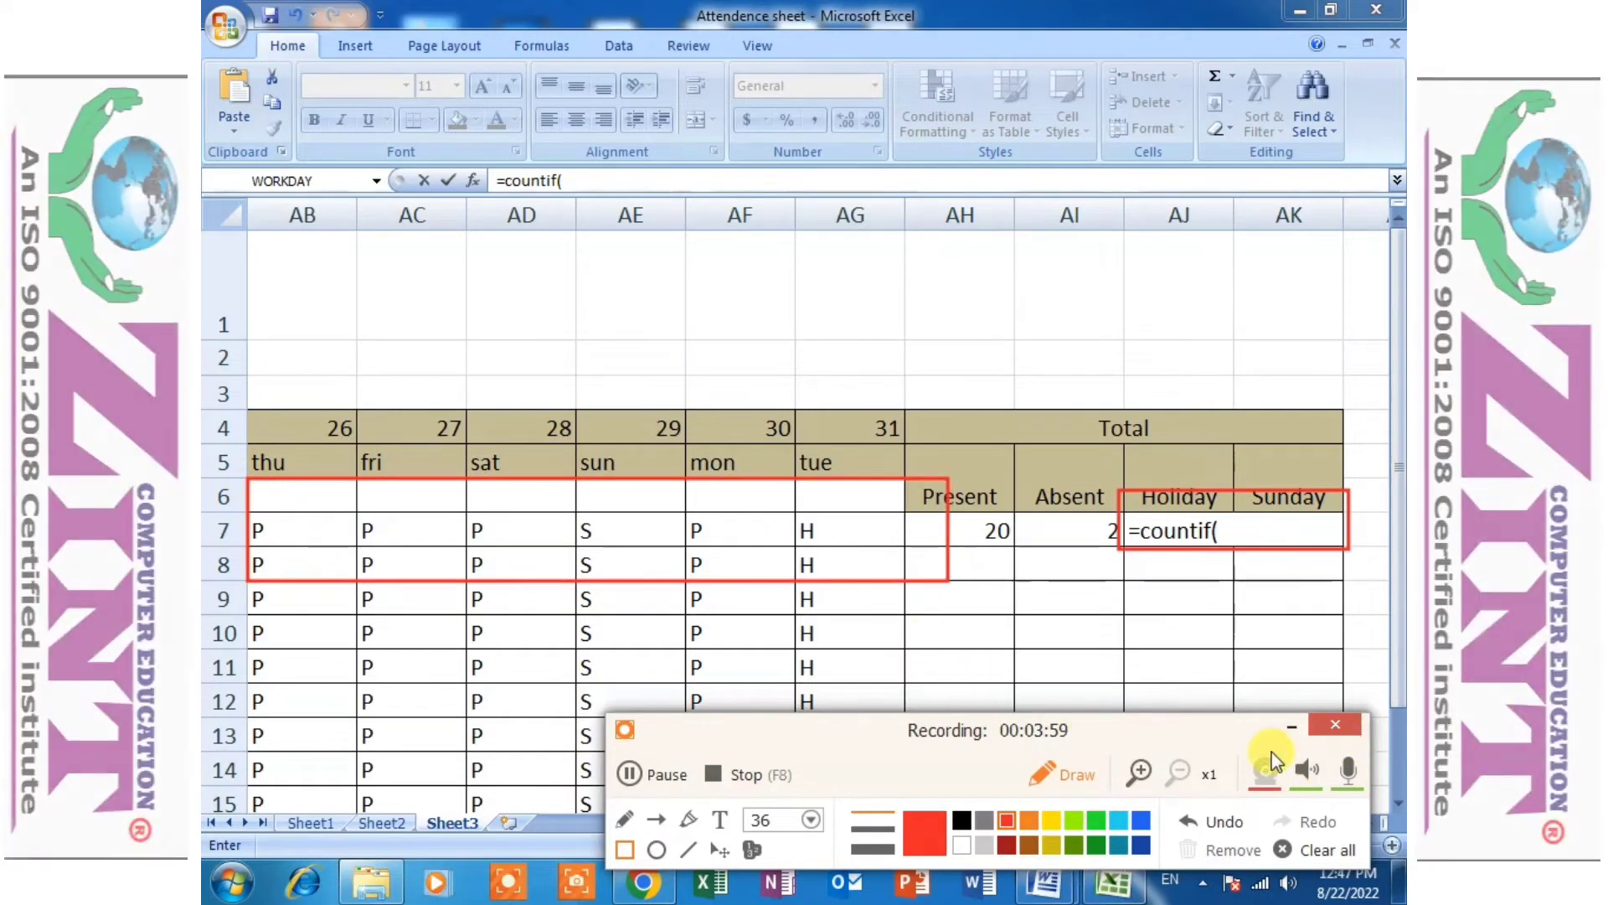
{"action": "left_click", "coordinate": [1335, 724]}
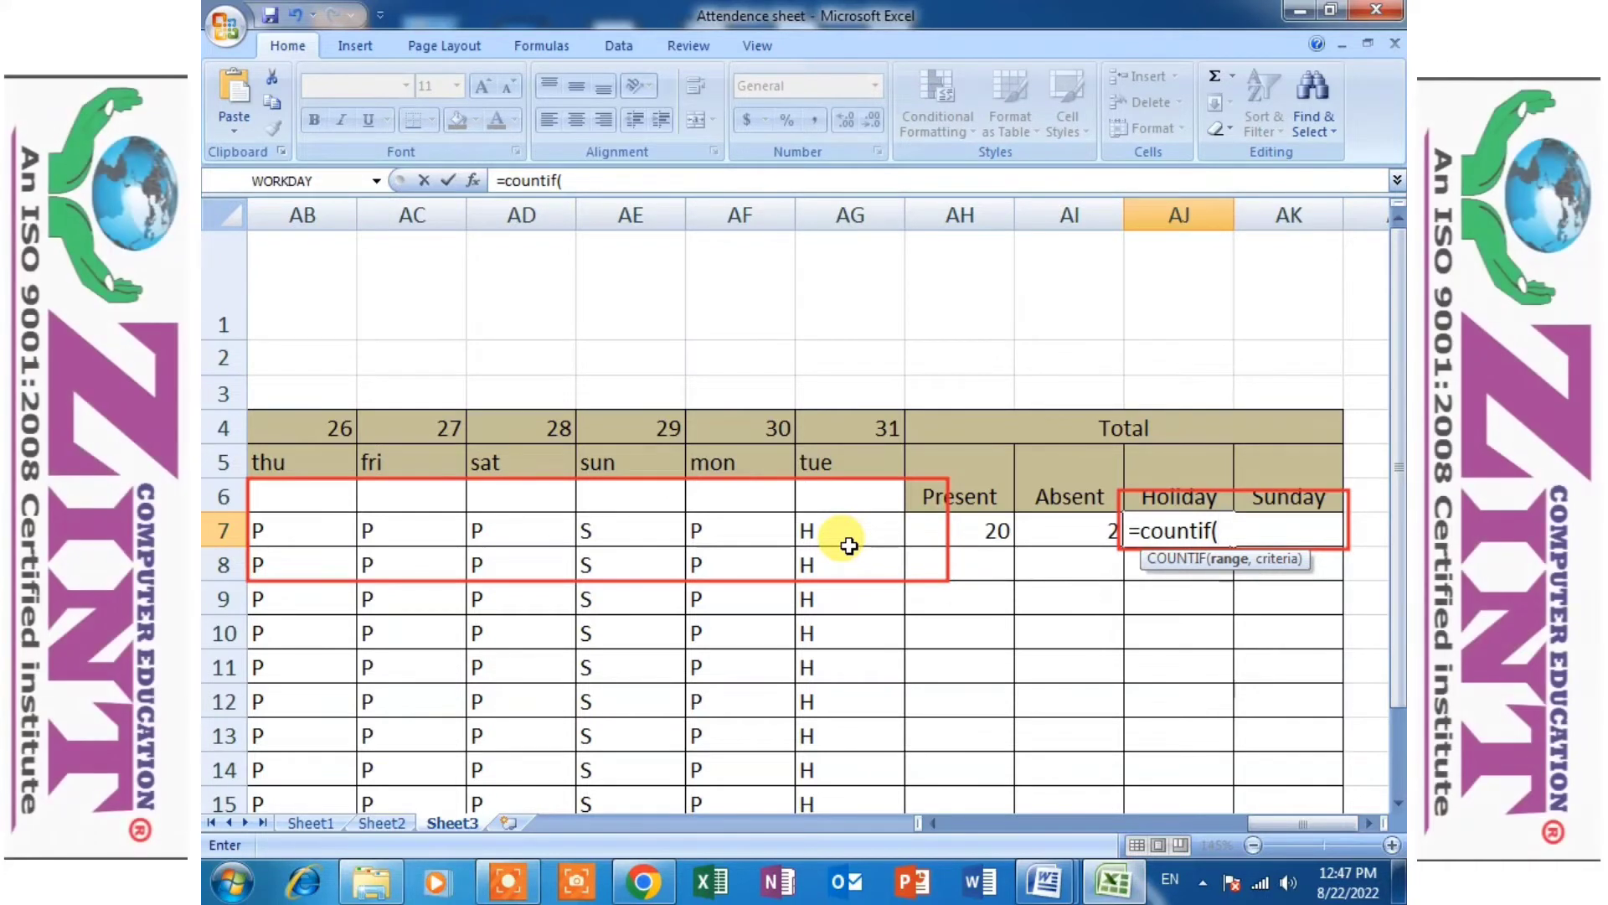
- Complete AJ7's COUNTIF formula with the range C7:AG7 and the criterion "H" to total the first student's holidays
{"action": "type", "text": "C"}
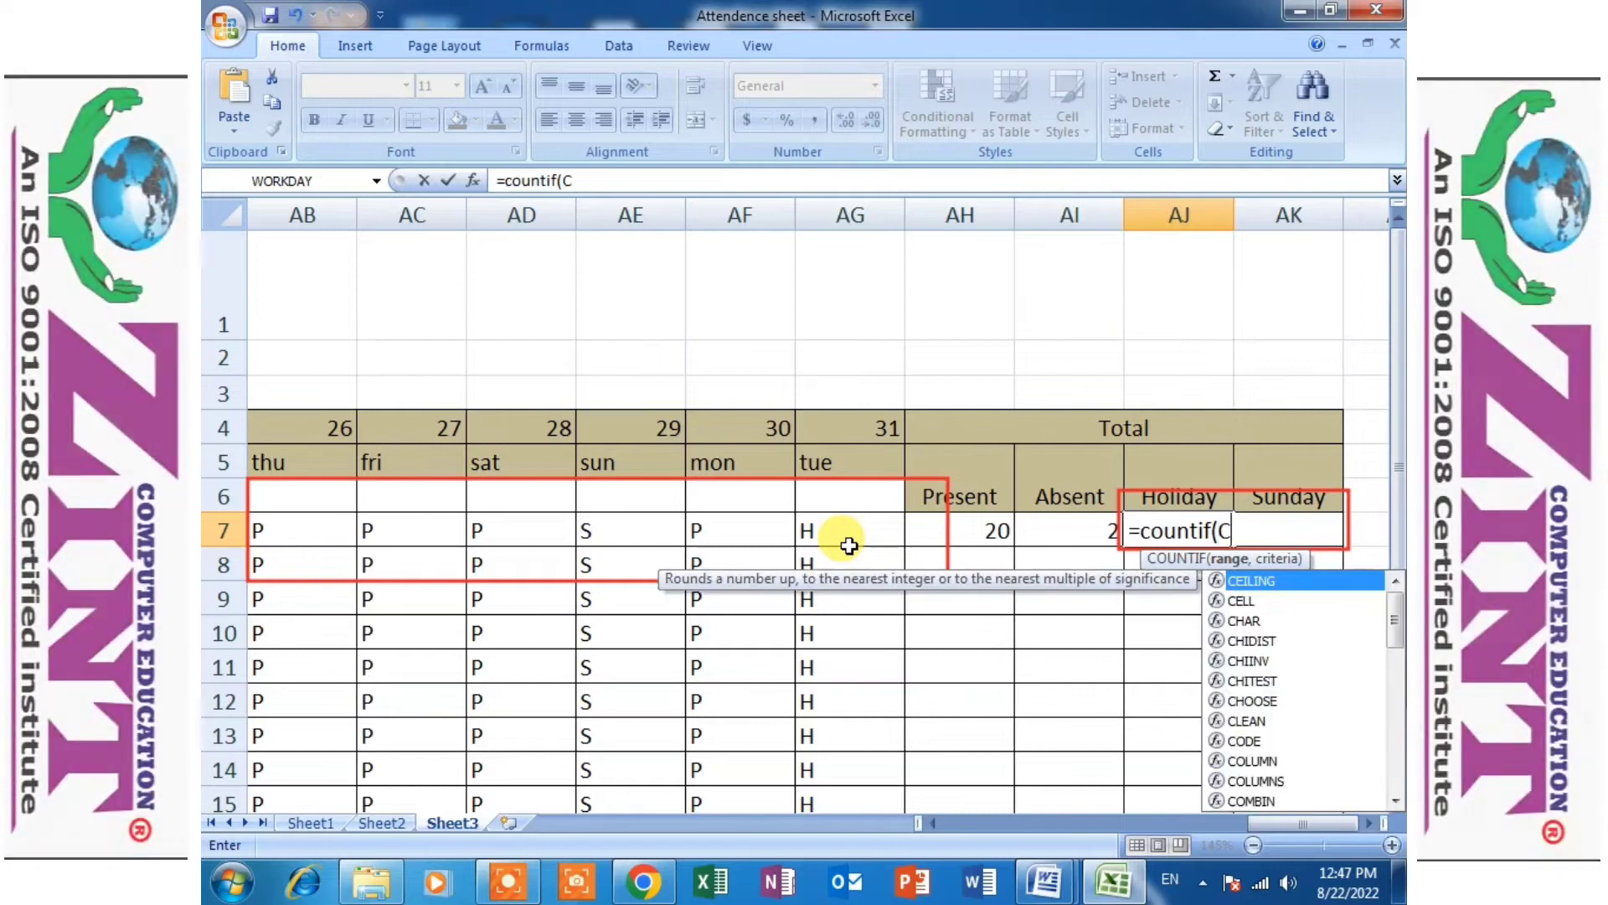
{"action": "type", "text": "7"}
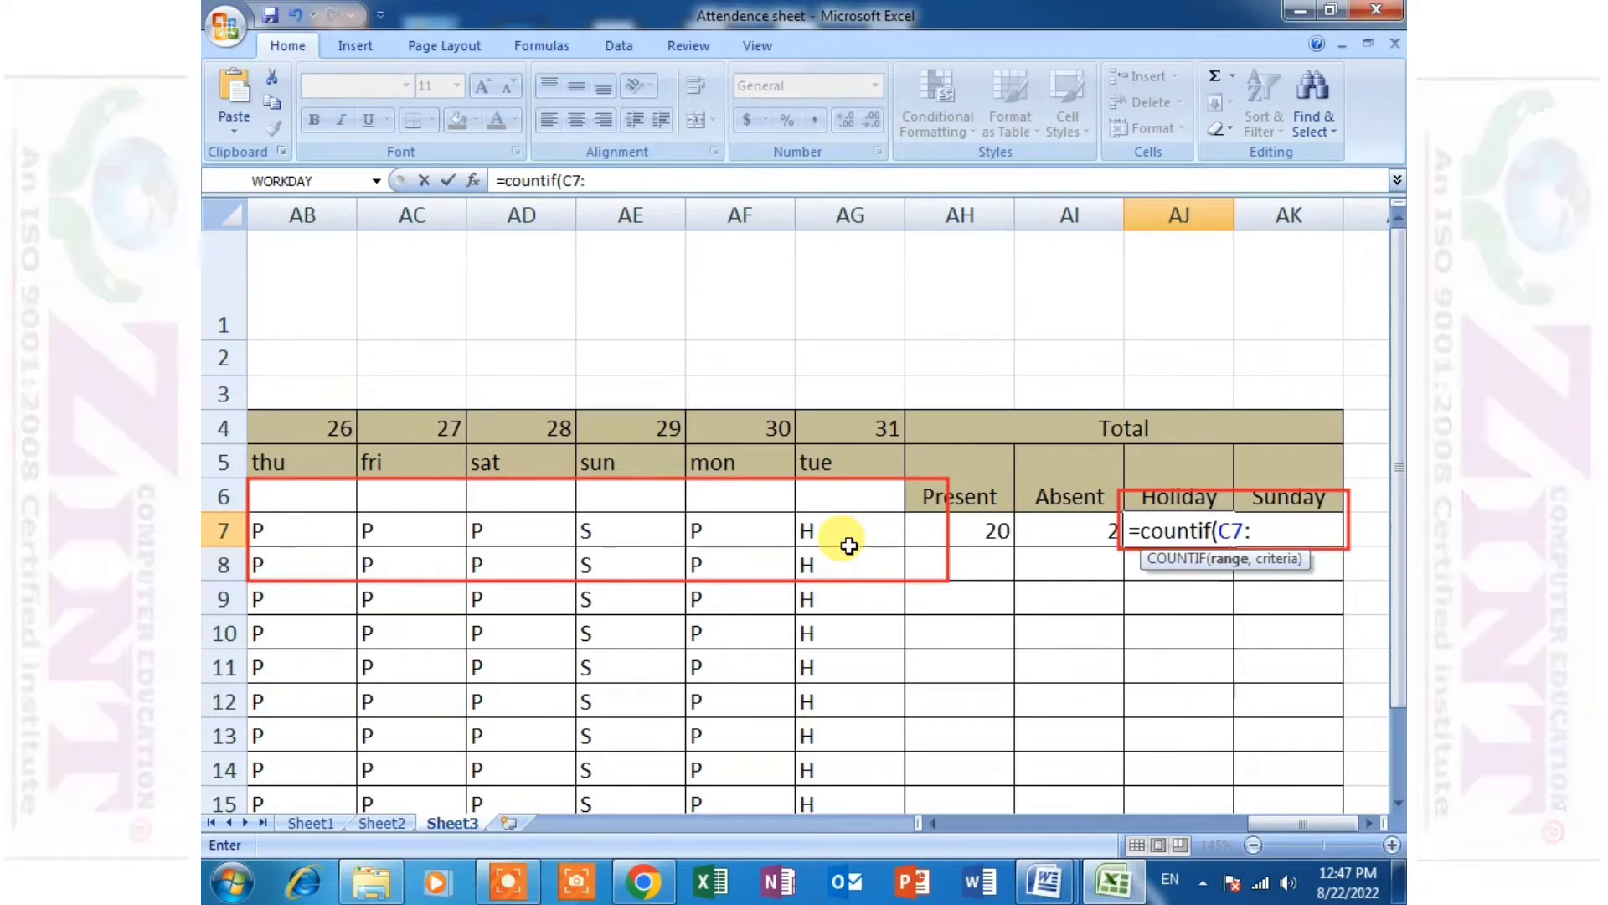
{"action": "type", "text": ":a"}
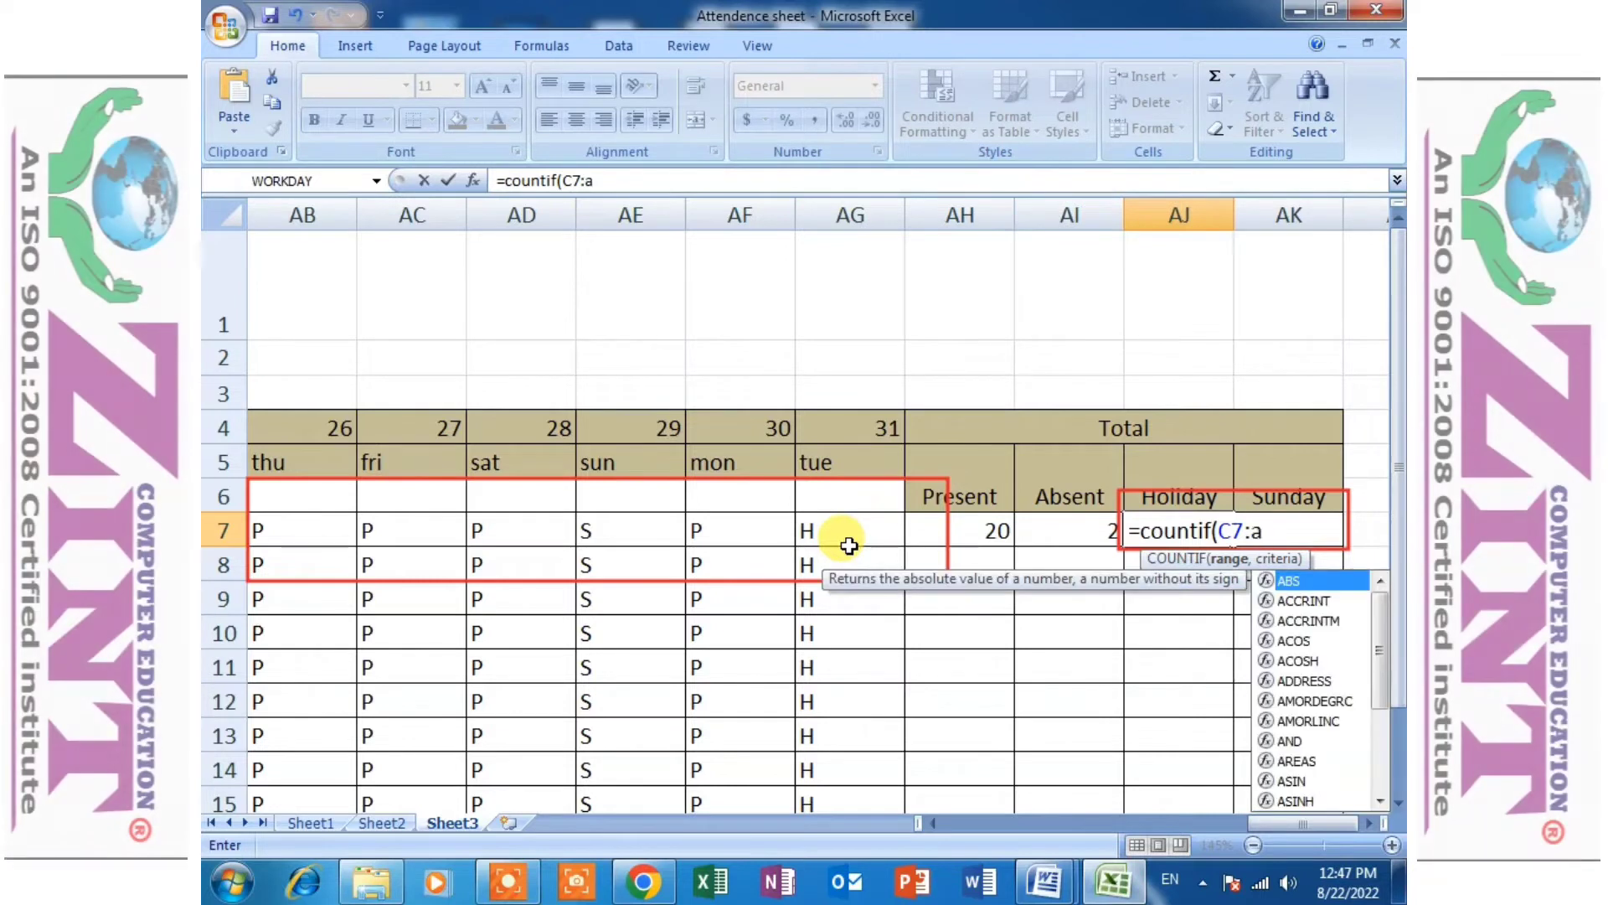
{"action": "key", "text": "BackSpace"}
{"action": "type", "text": "AG"}
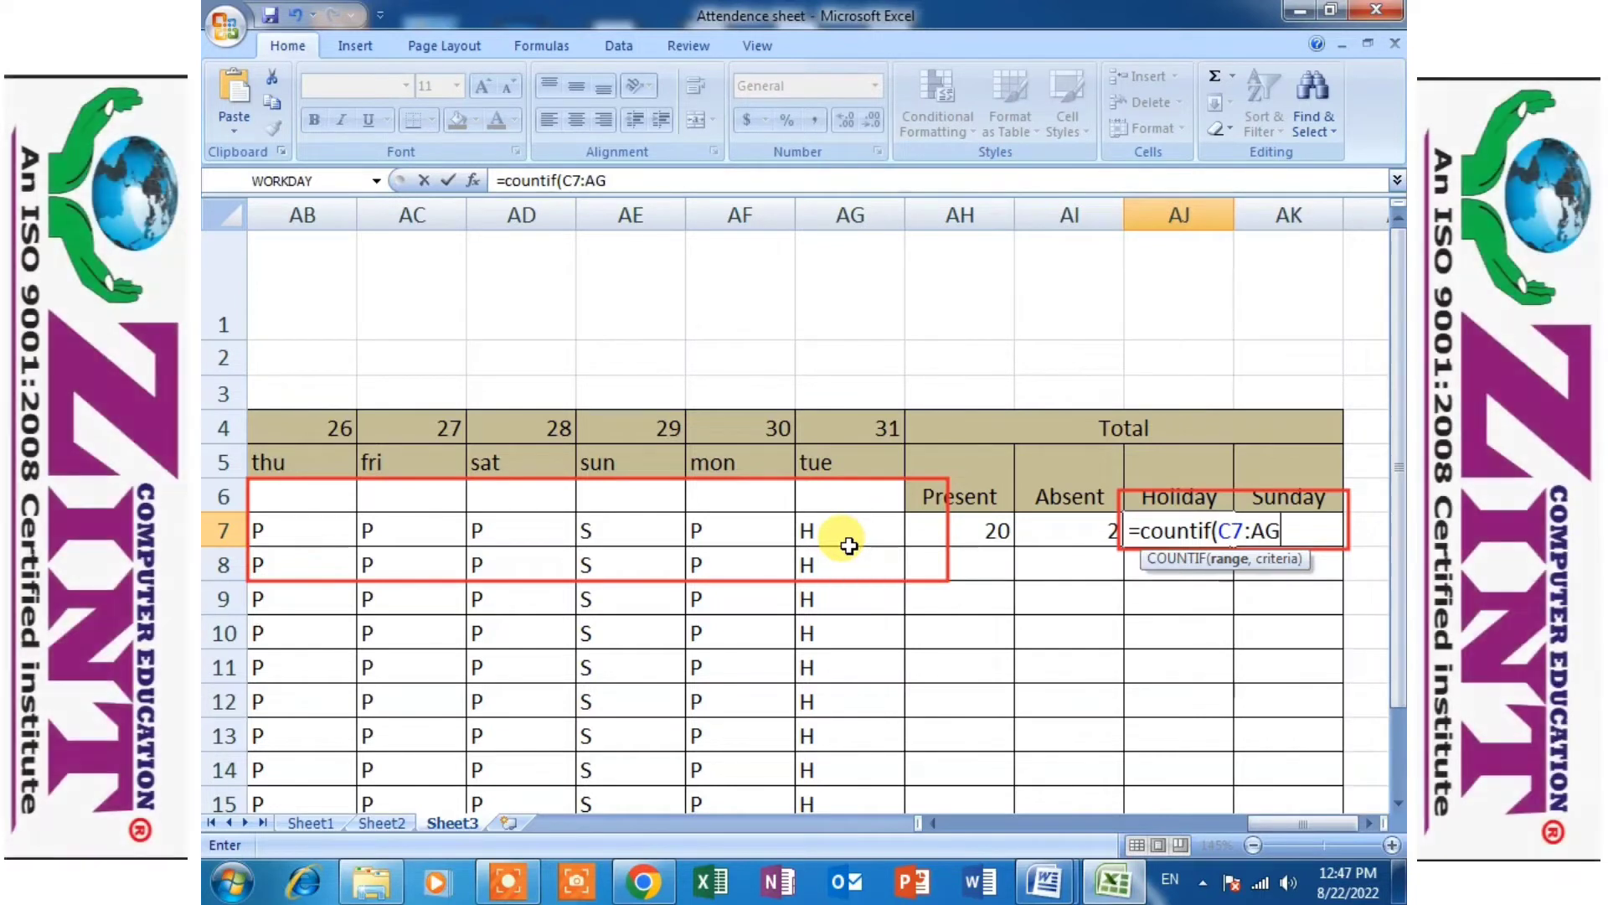
{"action": "type", "text": "7,"}
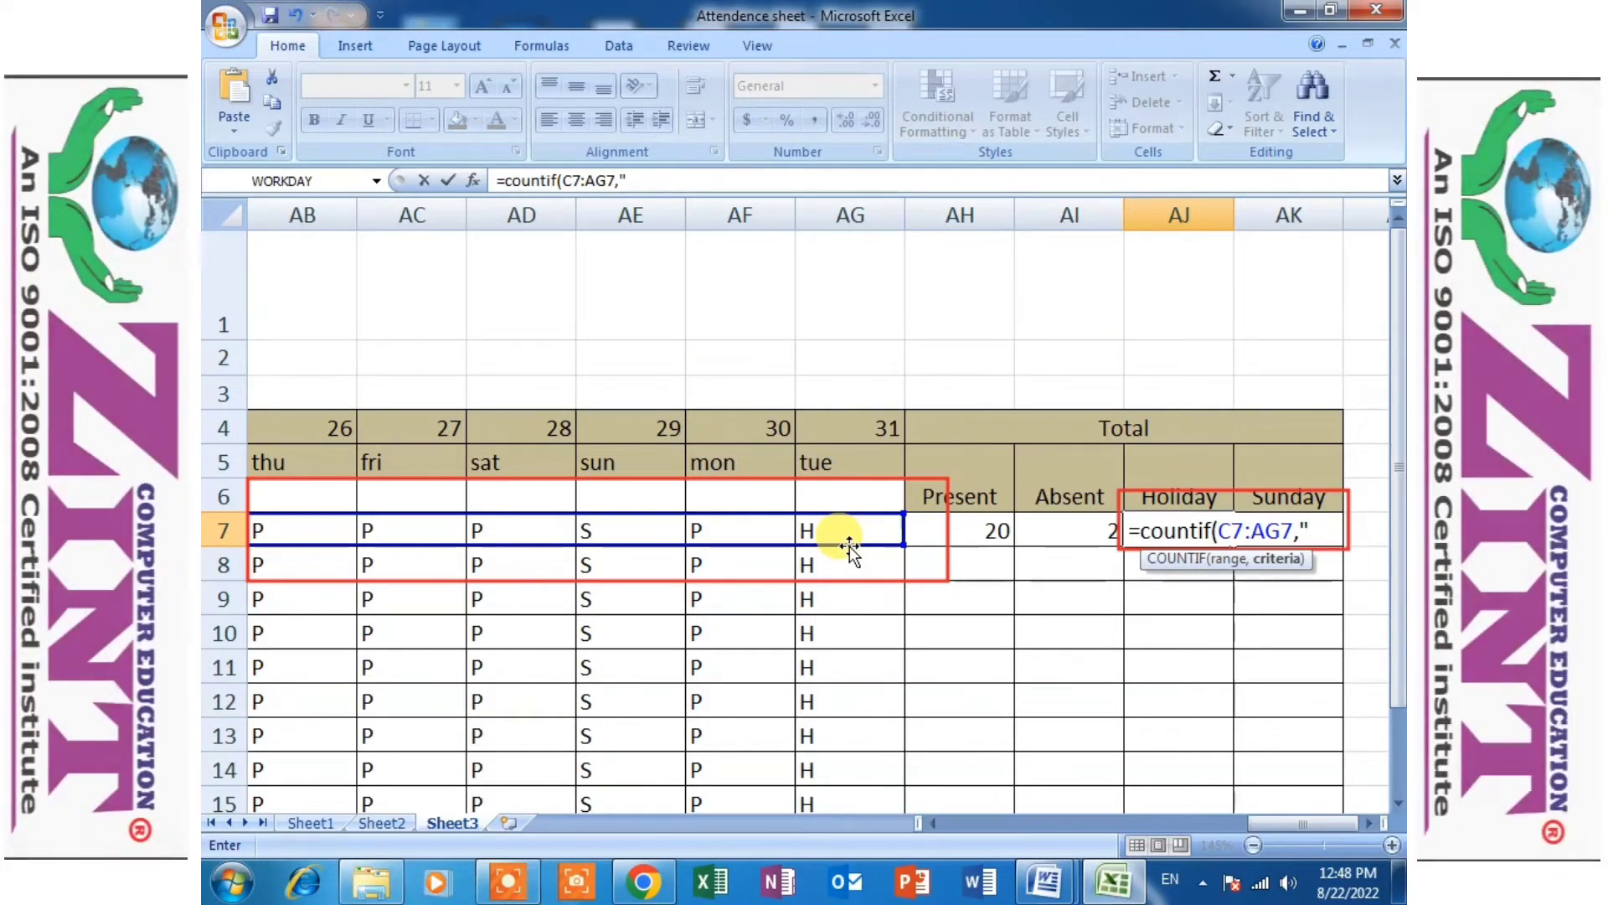
{"action": "type", "text": "H"}
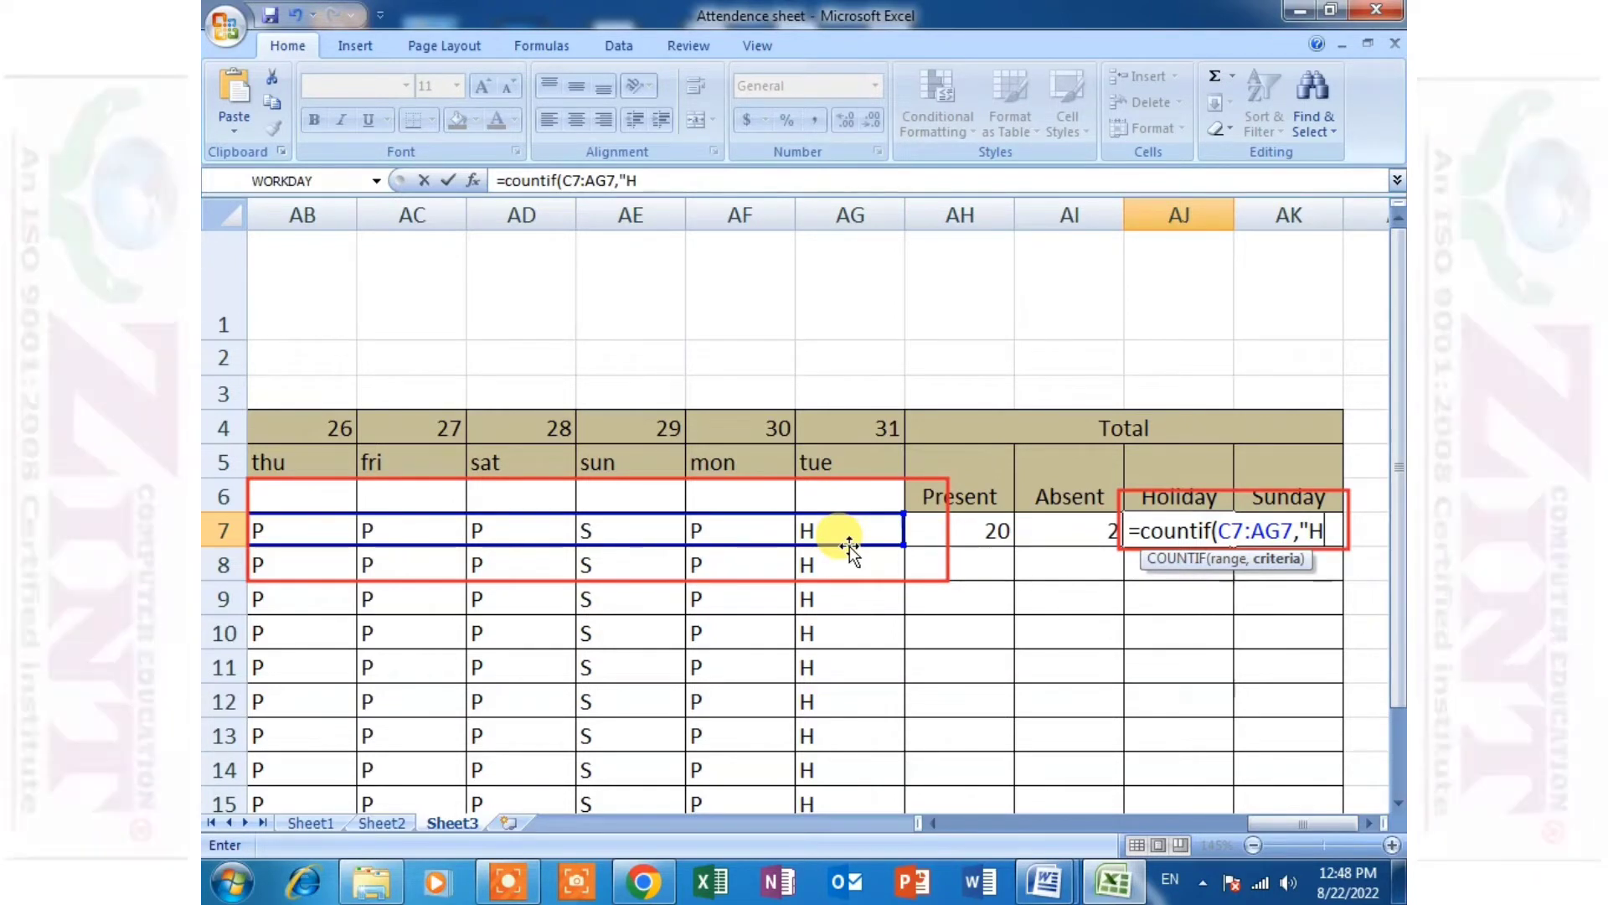
{"action": "type", "text": "\")"}
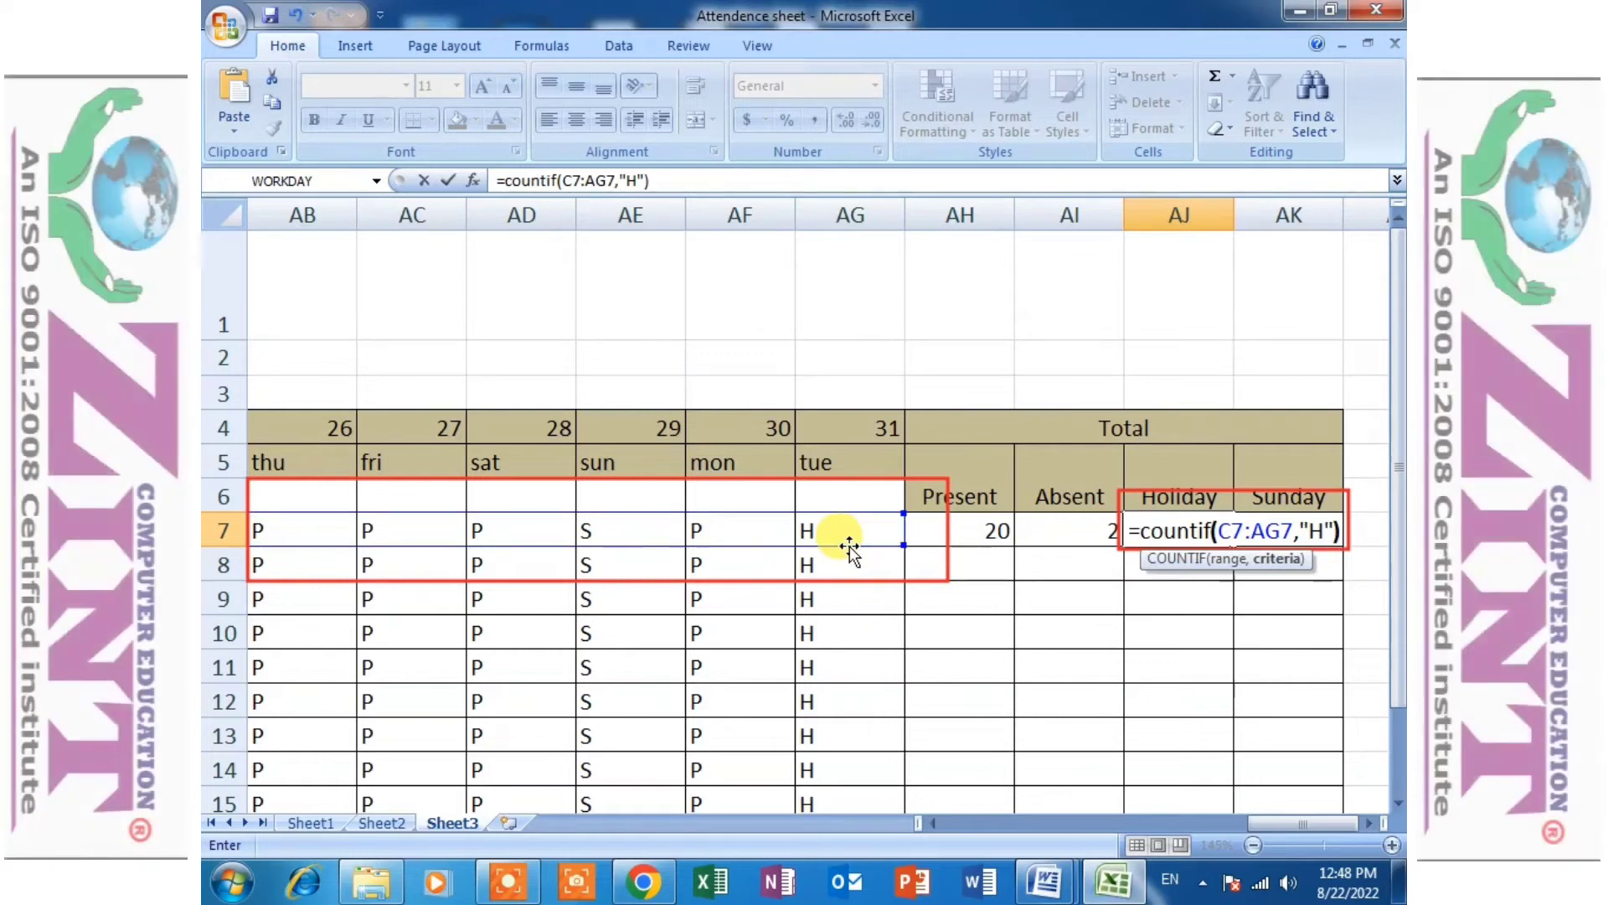
{"action": "key", "text": "Return"}
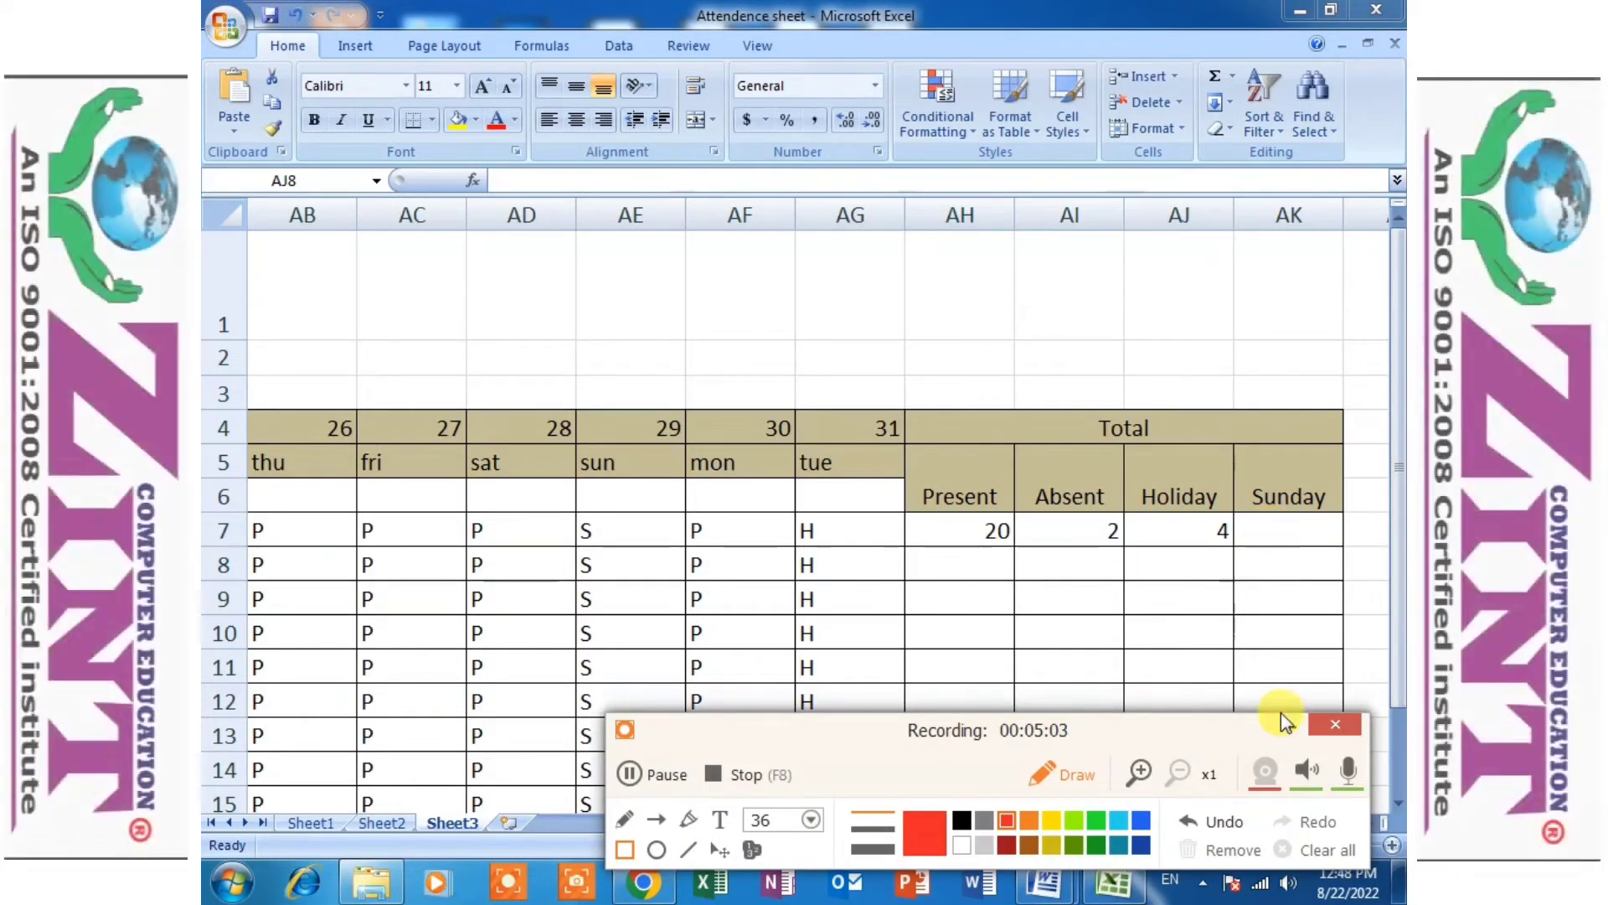
- Start a COUNTIF formula in the first student's Sunday cell AK7 with the range C7:AG7
{"action": "left_click", "coordinate": [1294, 729]}
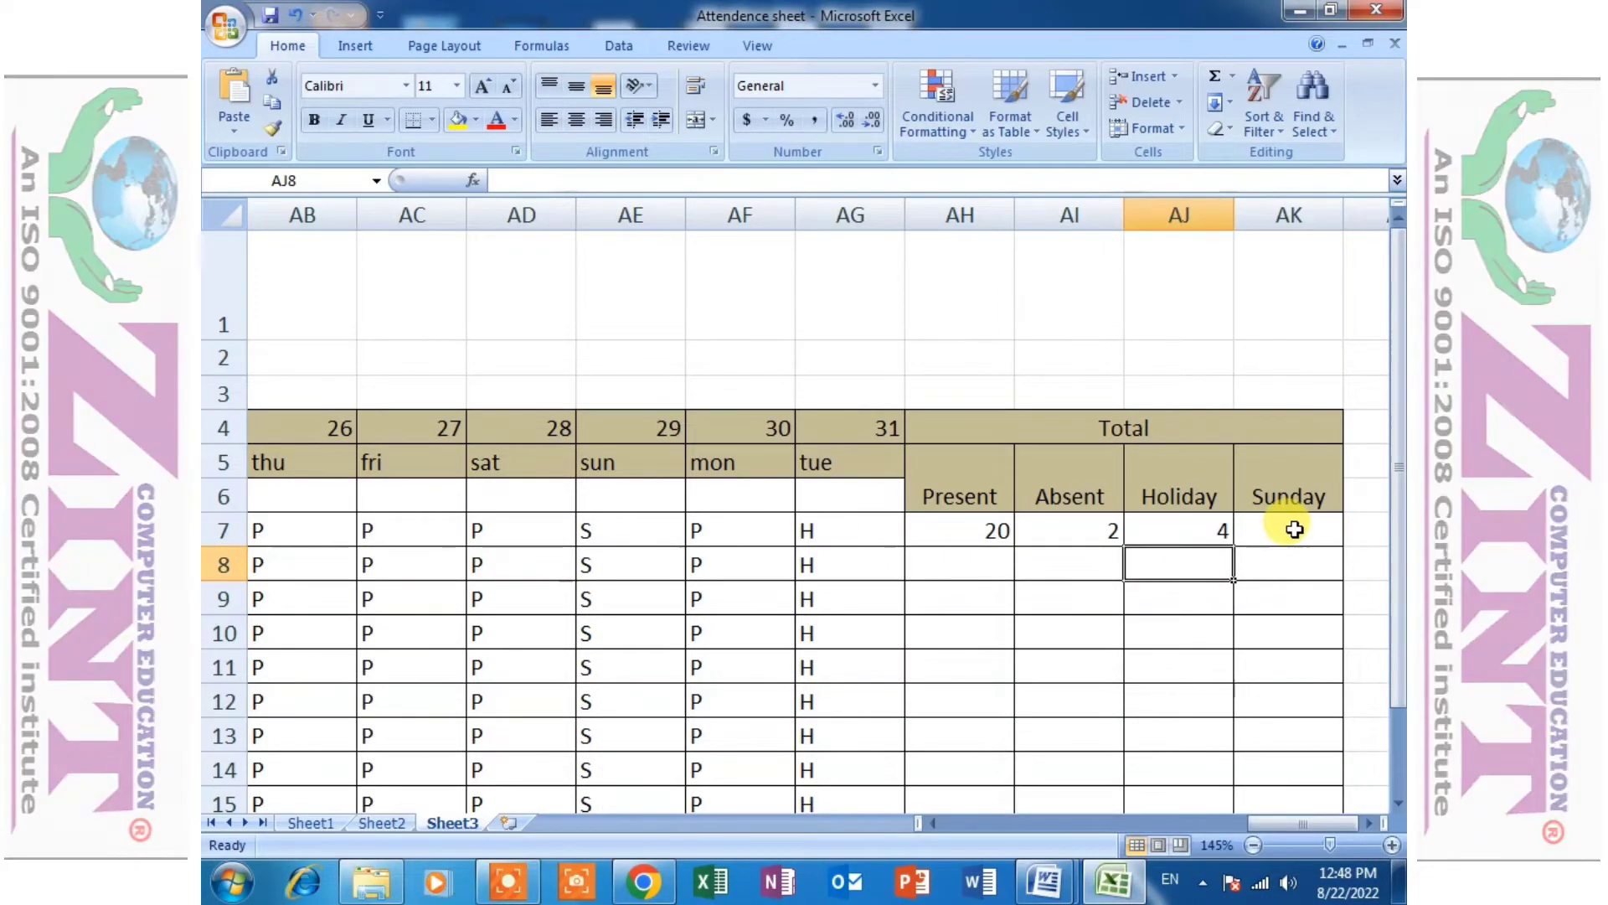
{"action": "left_click", "coordinate": [1294, 530]}
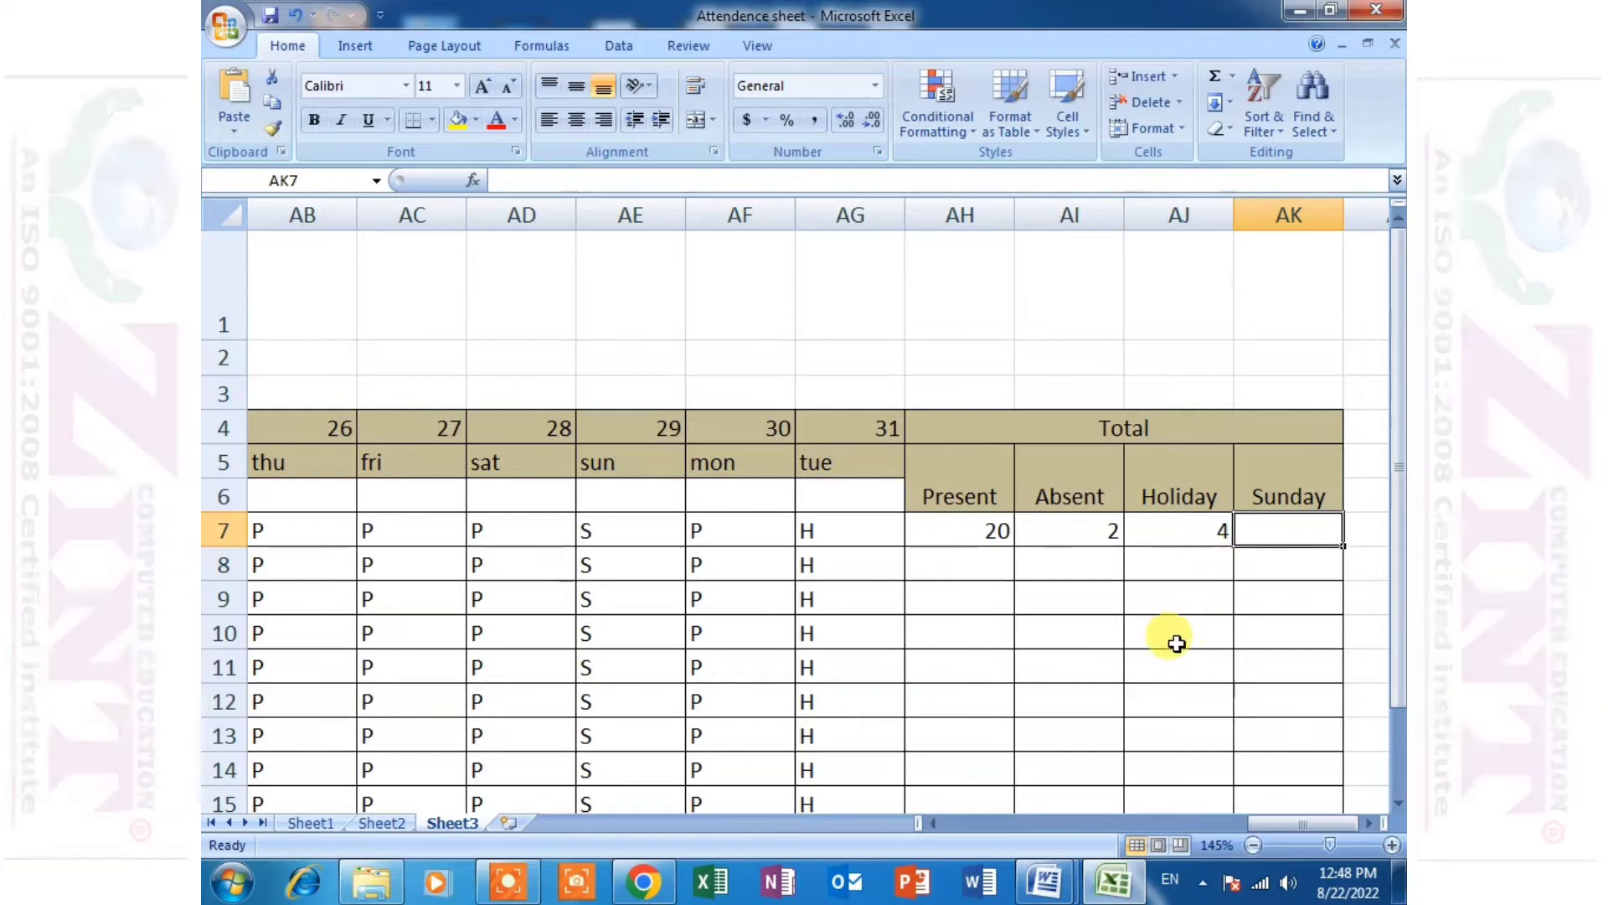
{"action": "scroll", "coordinate": [1181, 639], "scroll_direction": "up", "scroll_amount": 5}
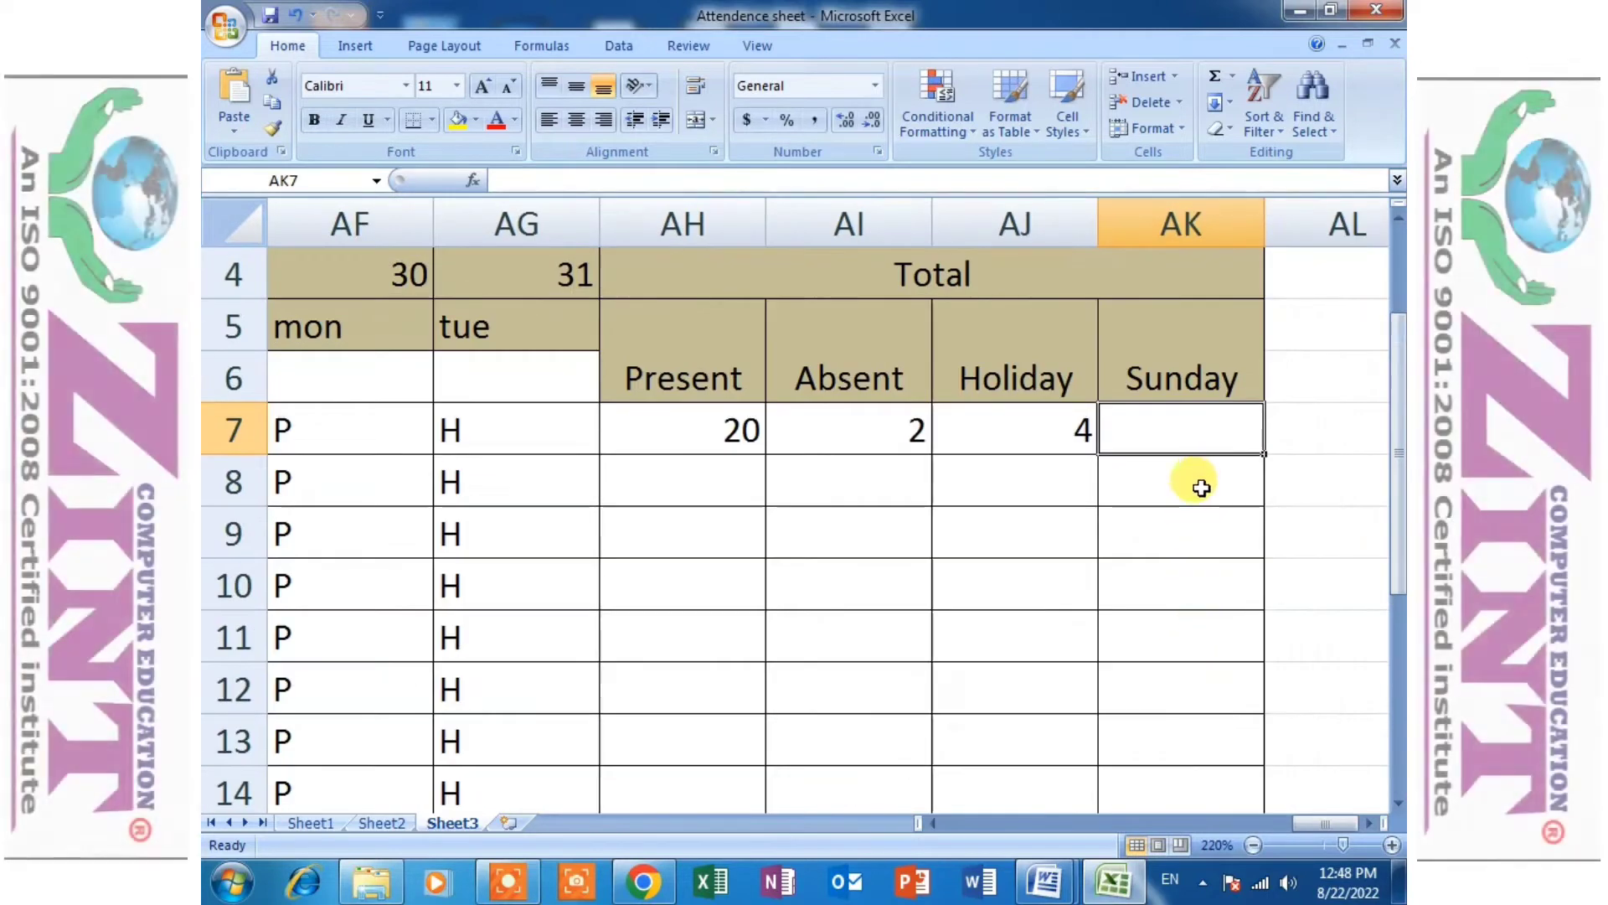
{"action": "scroll", "coordinate": [1190, 476], "scroll_direction": "up", "scroll_amount": 2}
{"action": "type", "text": "="}
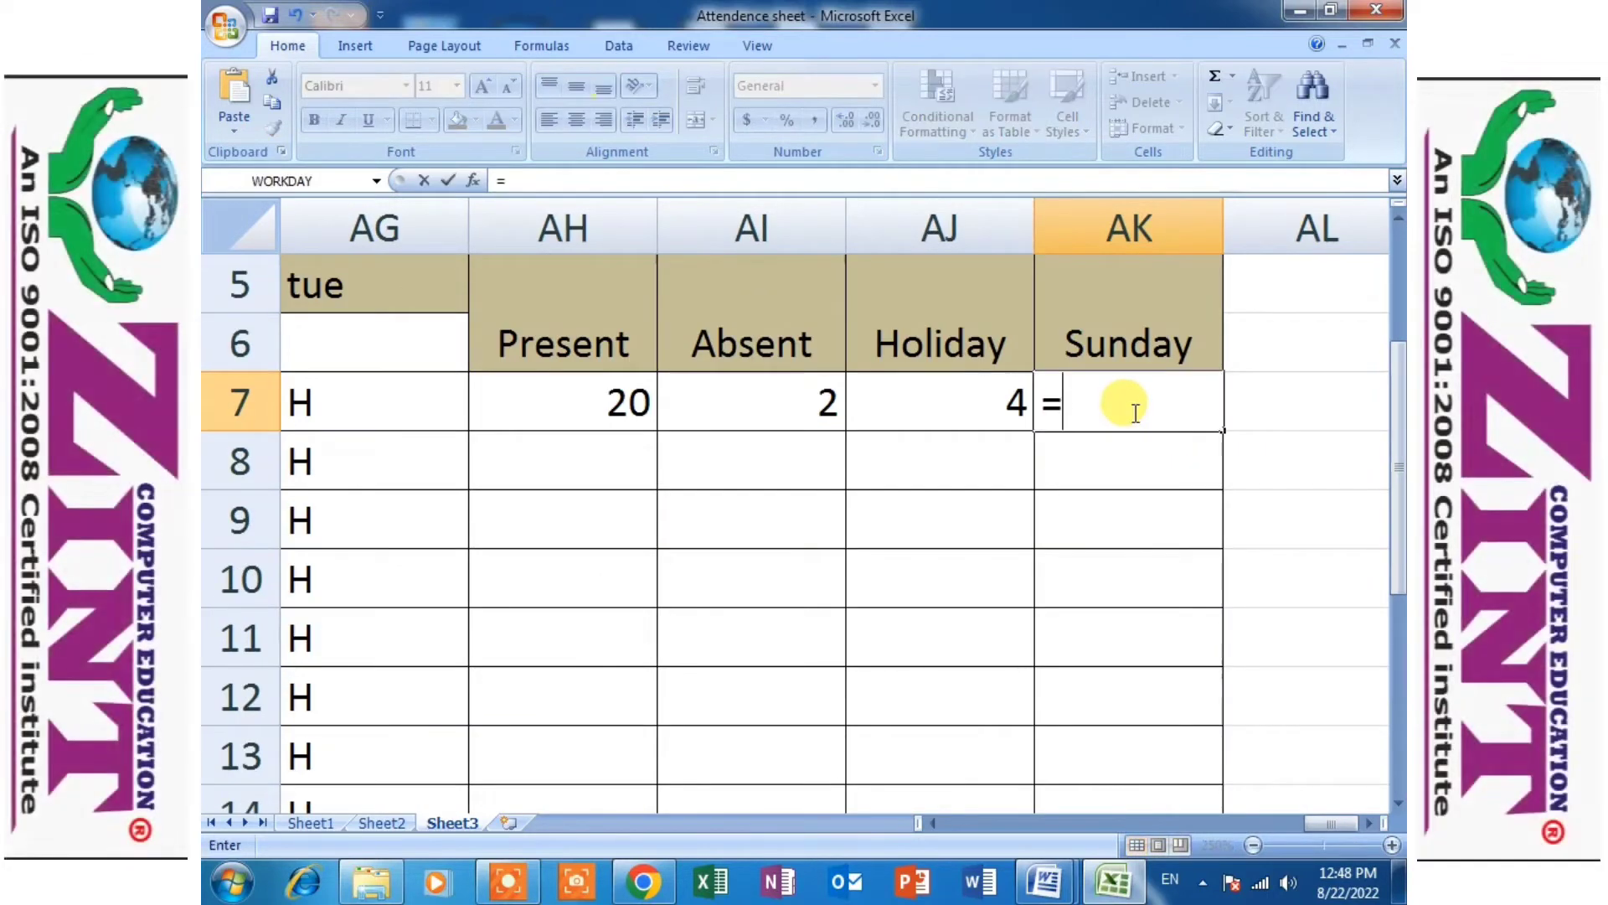
{"action": "type", "text": "countif"}
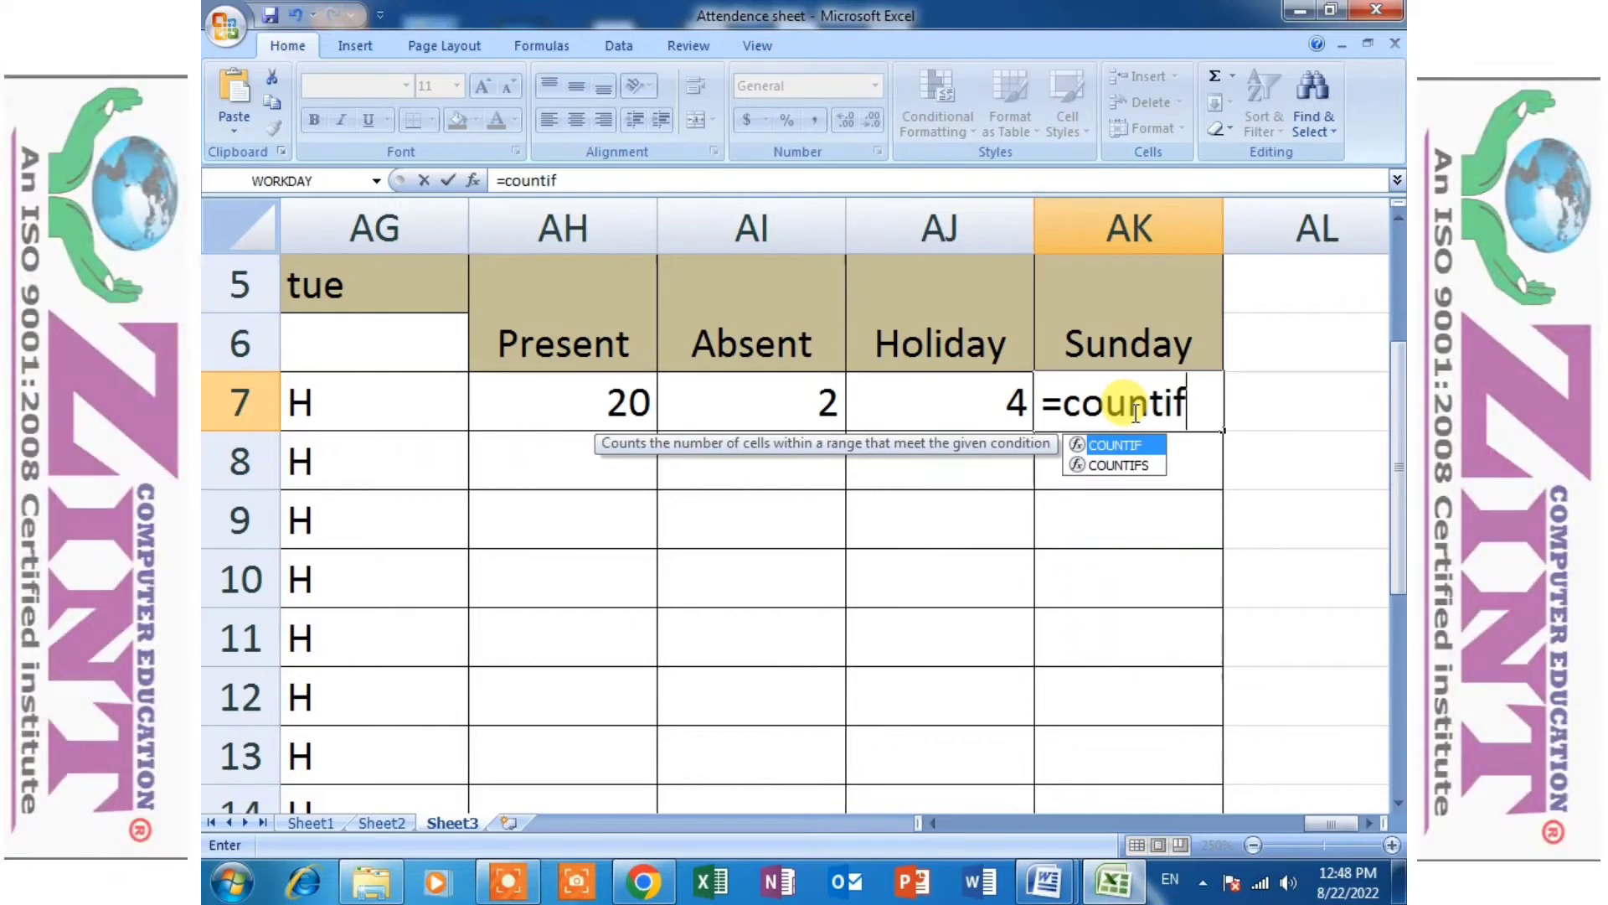
{"action": "type", "text": "("}
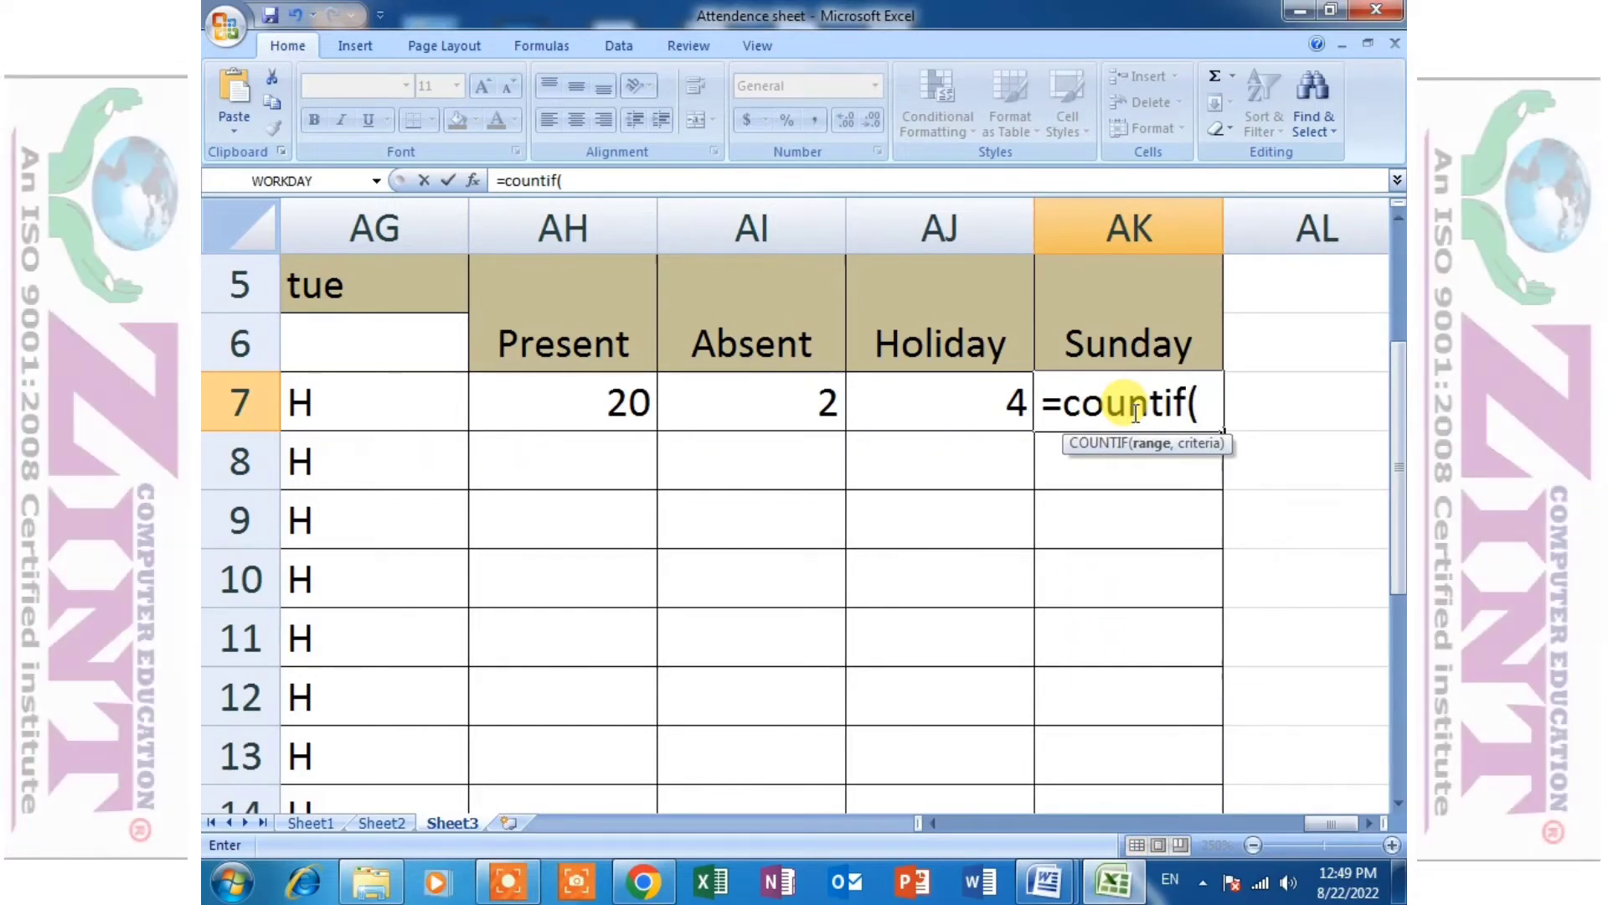
{"action": "type", "text": "C"}
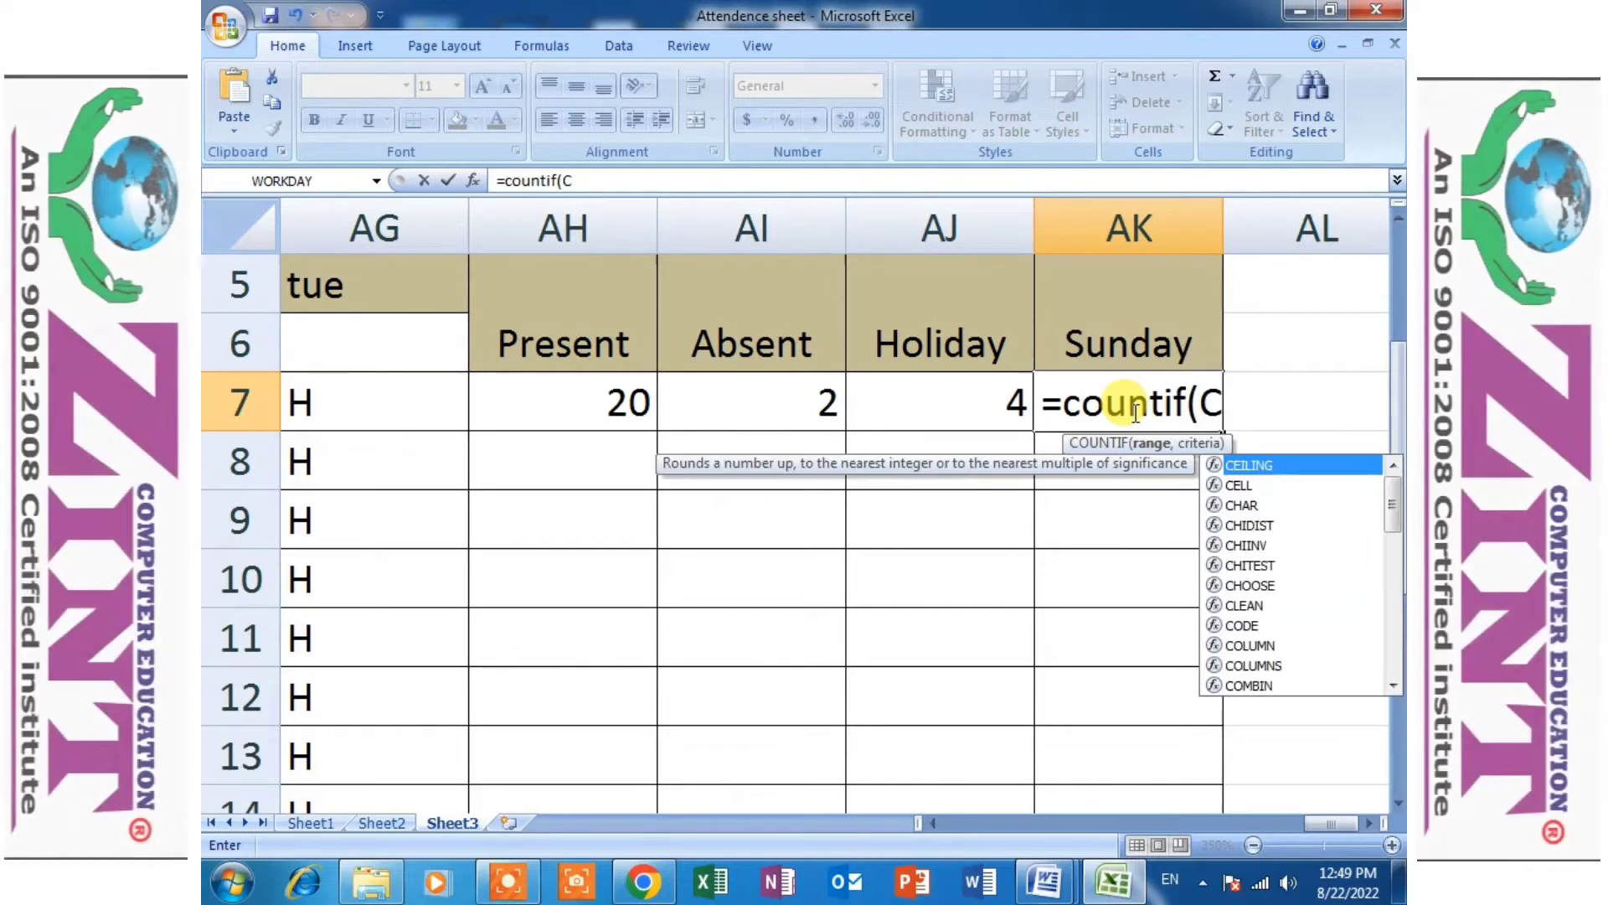
{"action": "type", "text": "7:"}
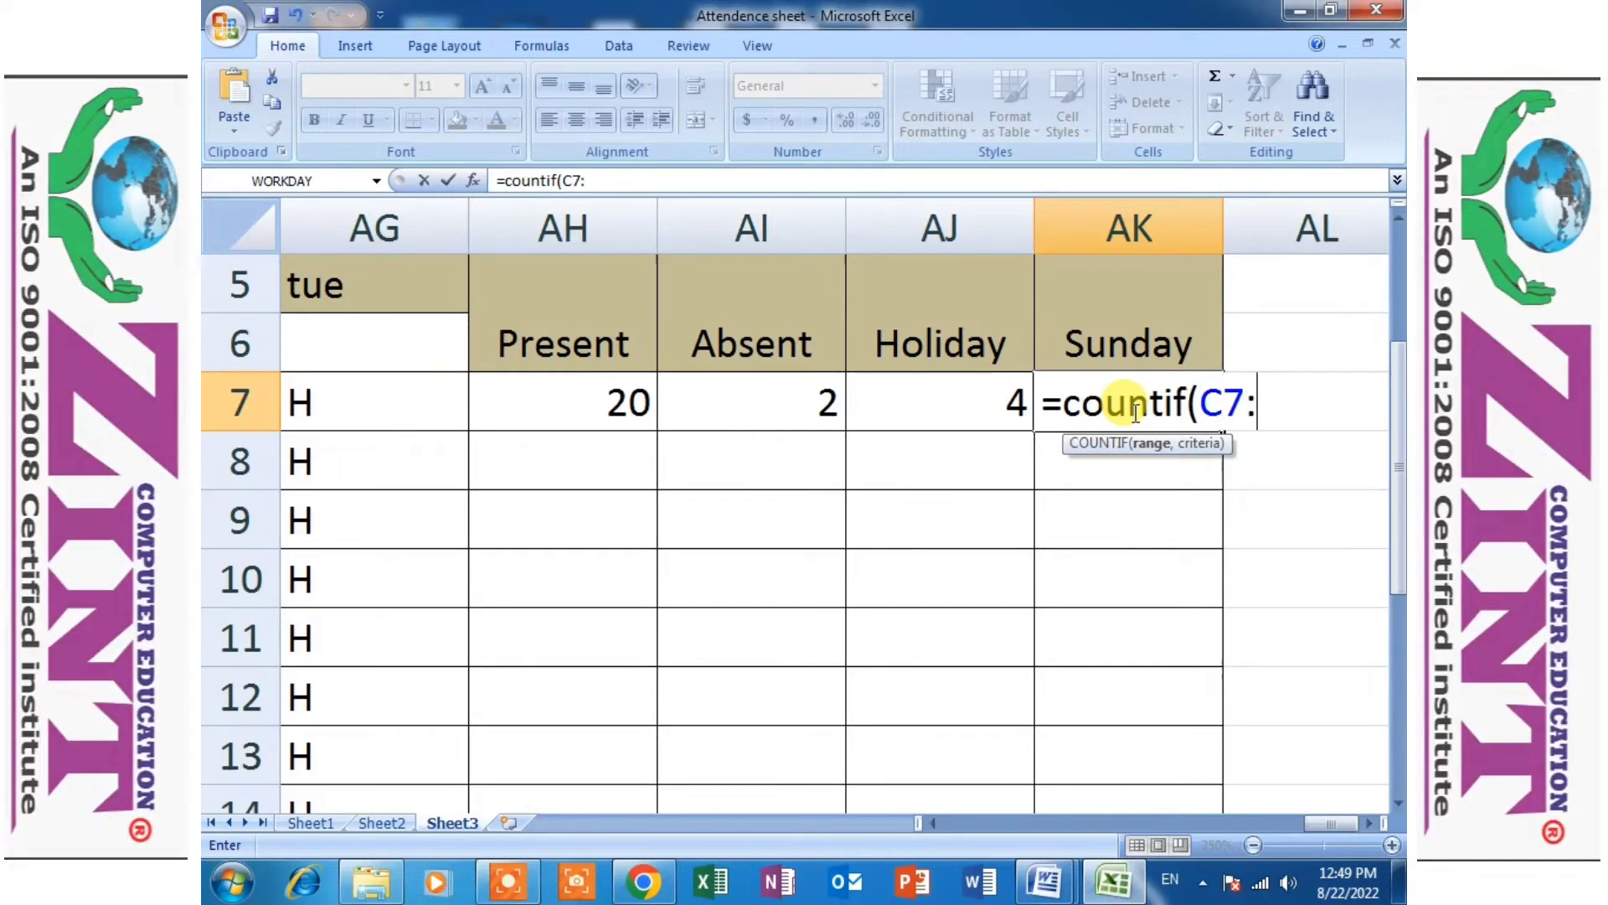
{"action": "type", "text": "AG7"}
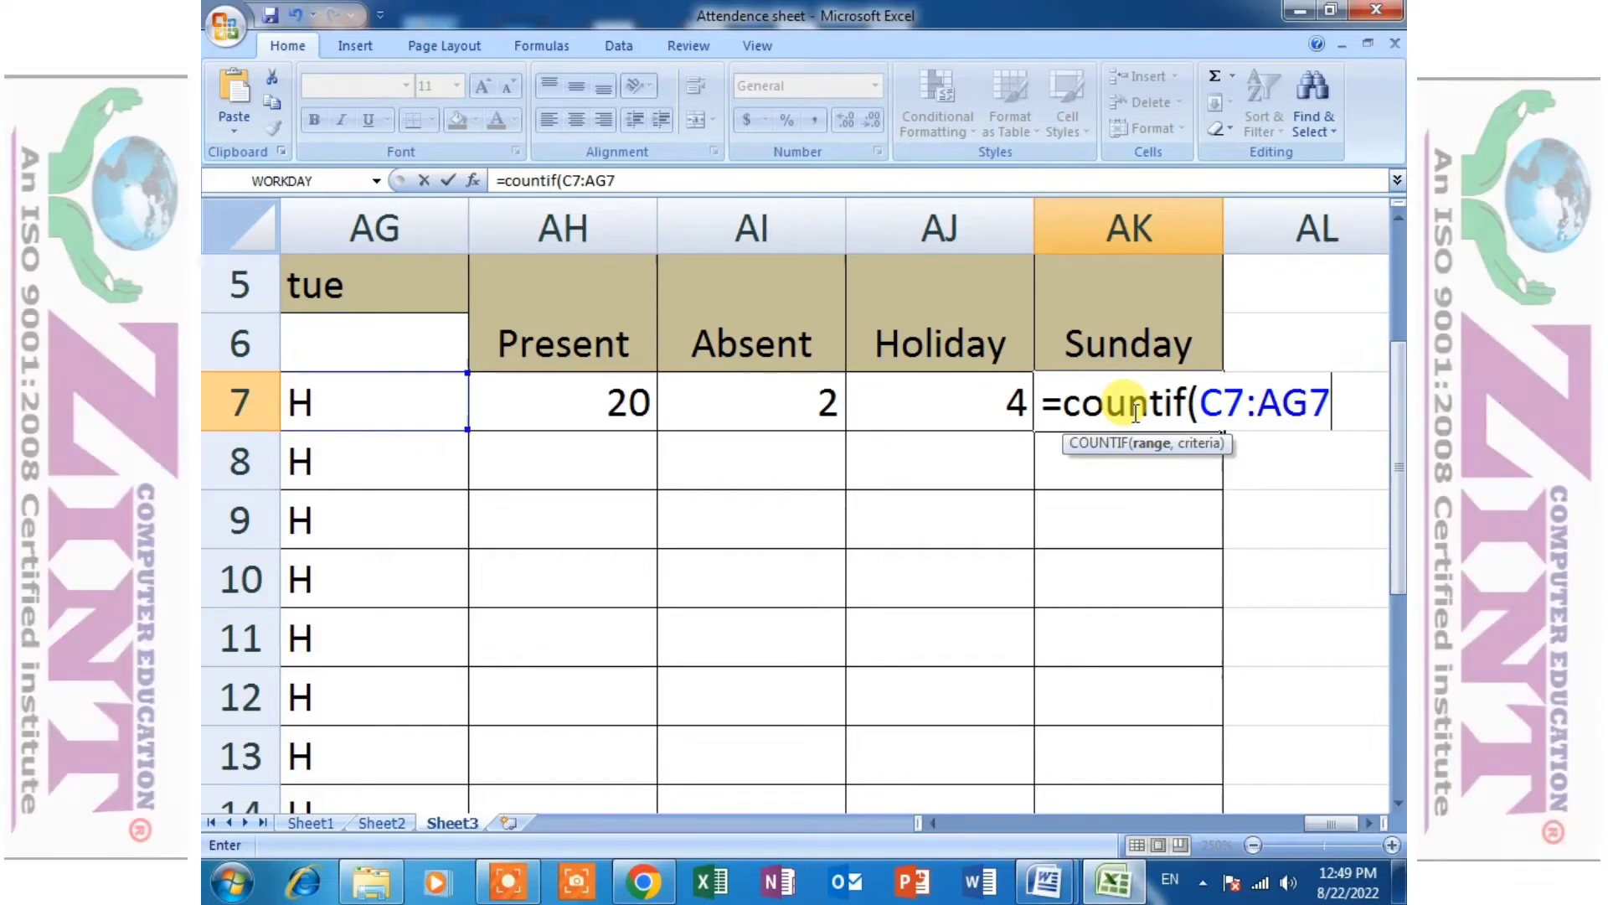
{"action": "type", "text": ","}
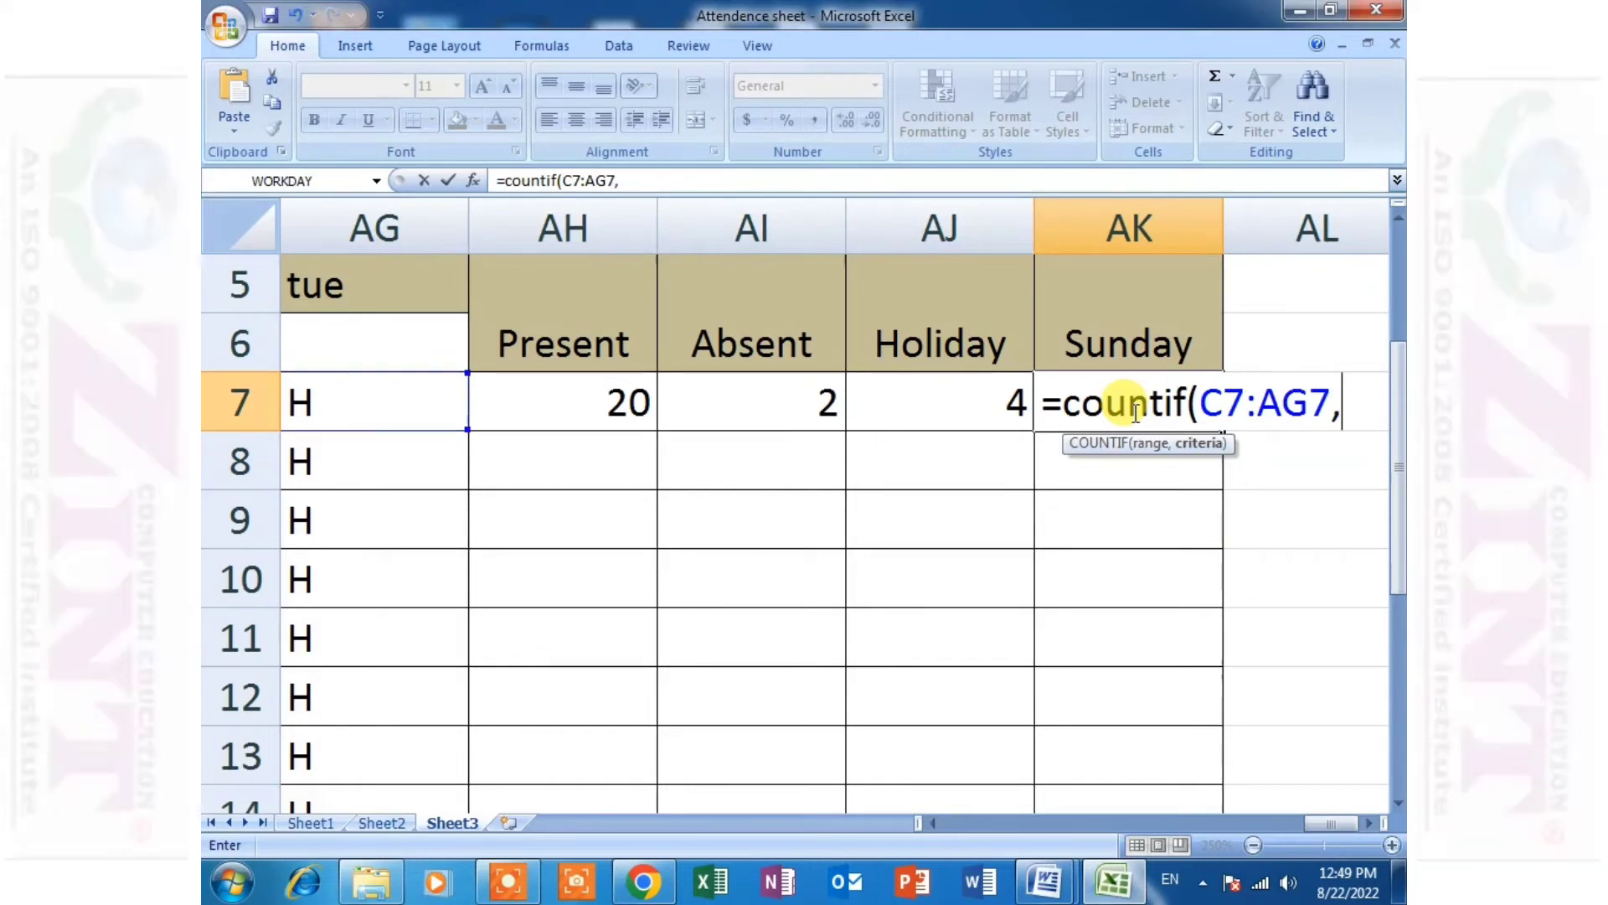
{"action": "type", "text": "\""}
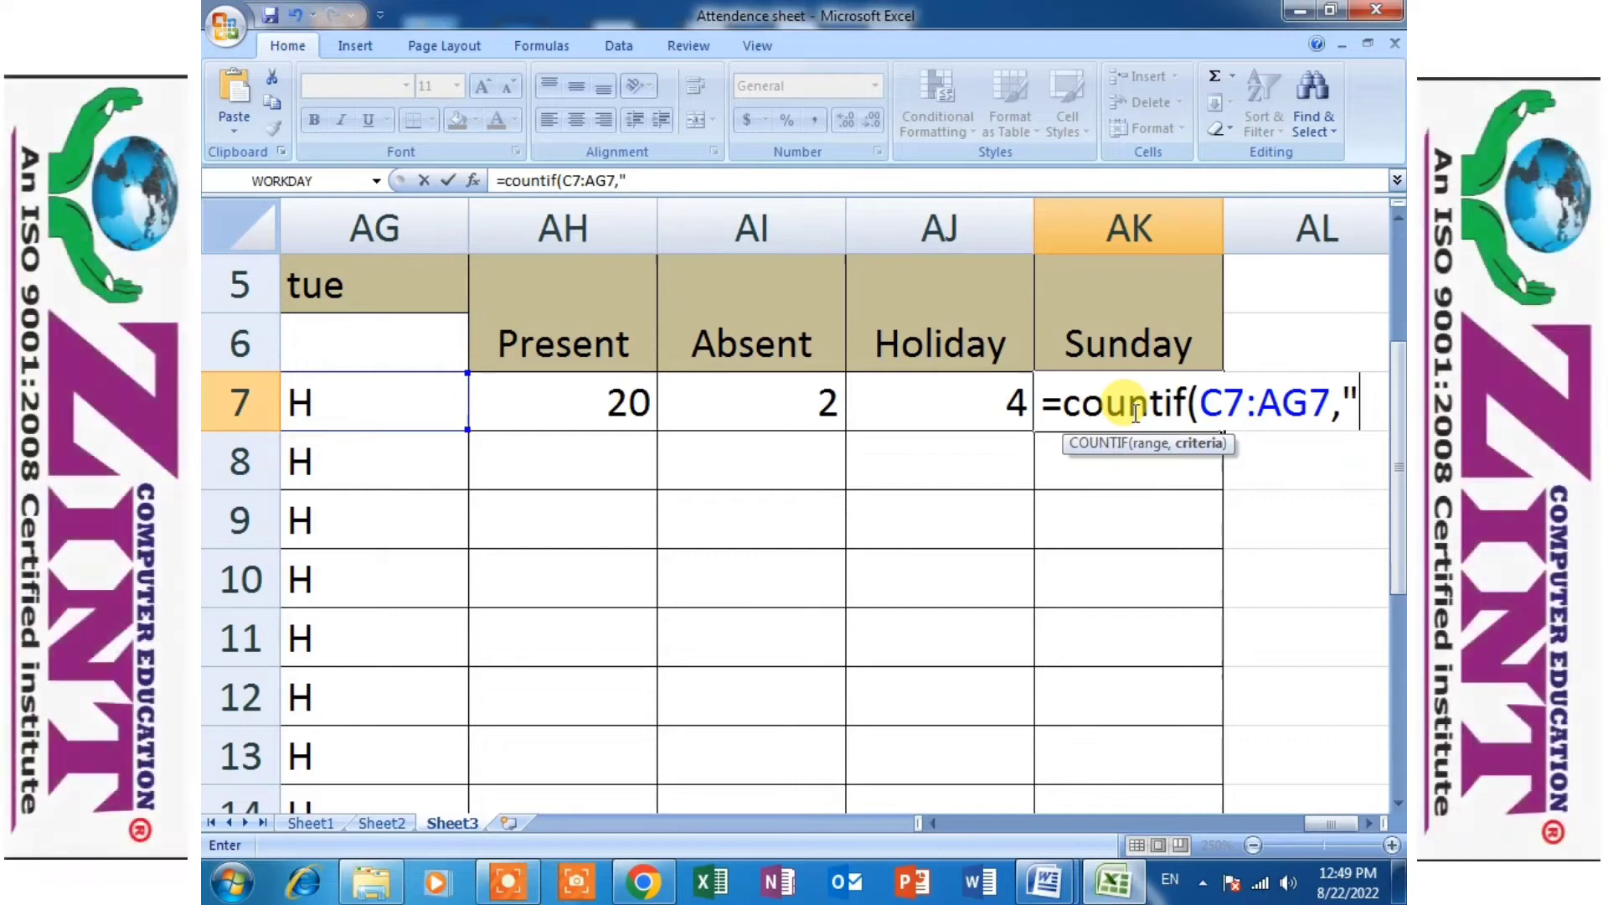
{"action": "type", "text": "S"}
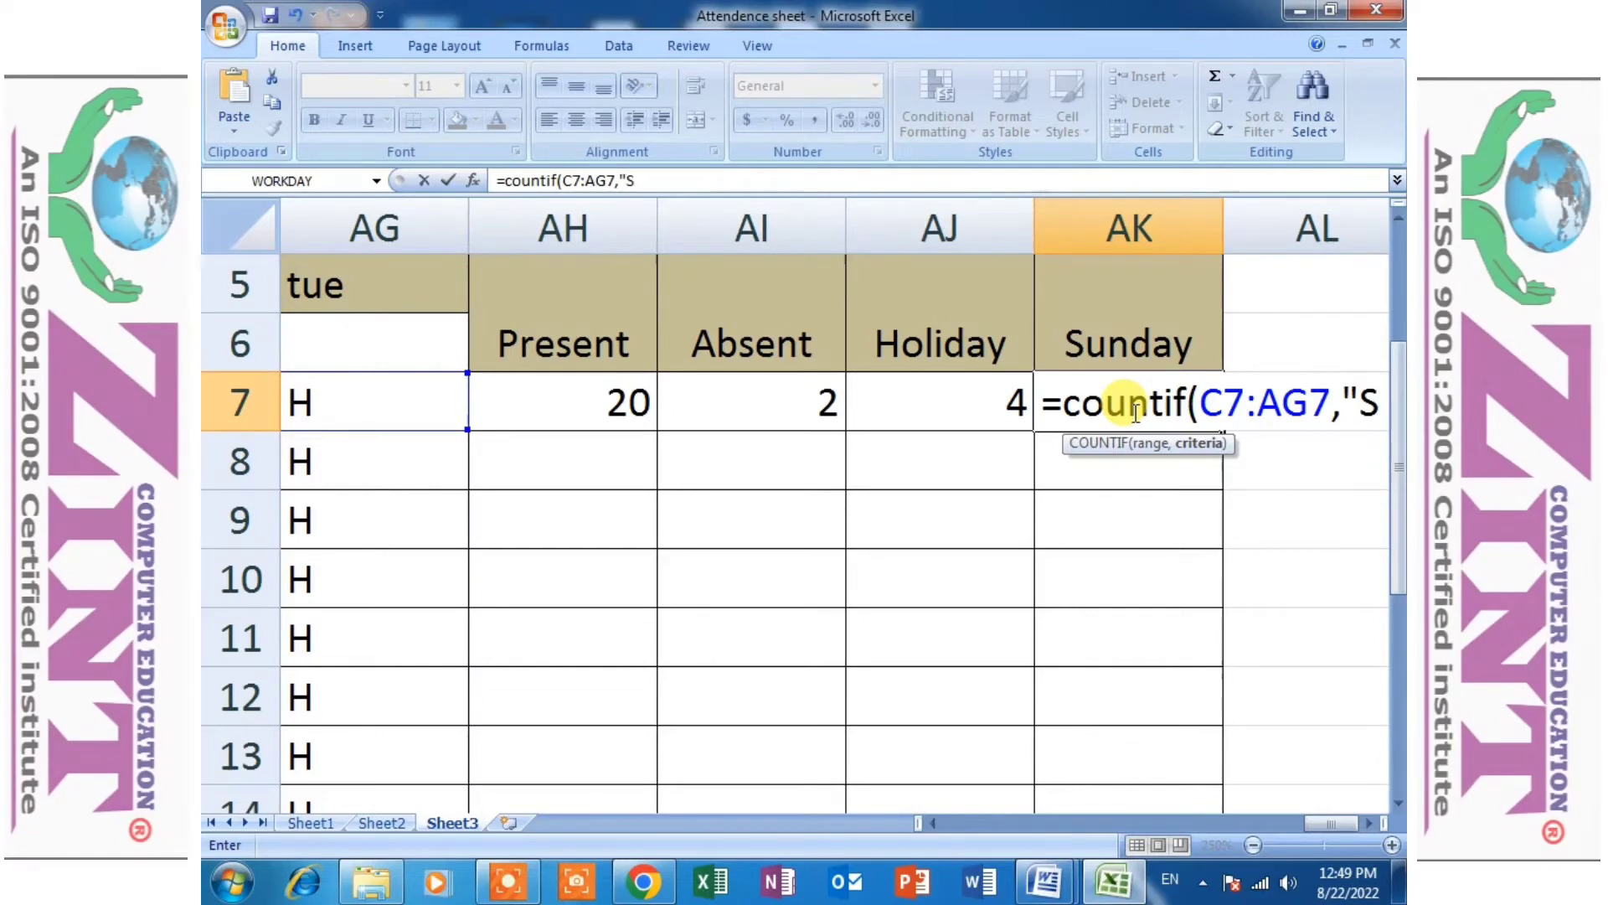
{"action": "type", "text": "\")"}
- Complete AK7's COUNTIF formula with the criterion "S" to total the first student's Sundays
{"action": "key", "text": "Return"}
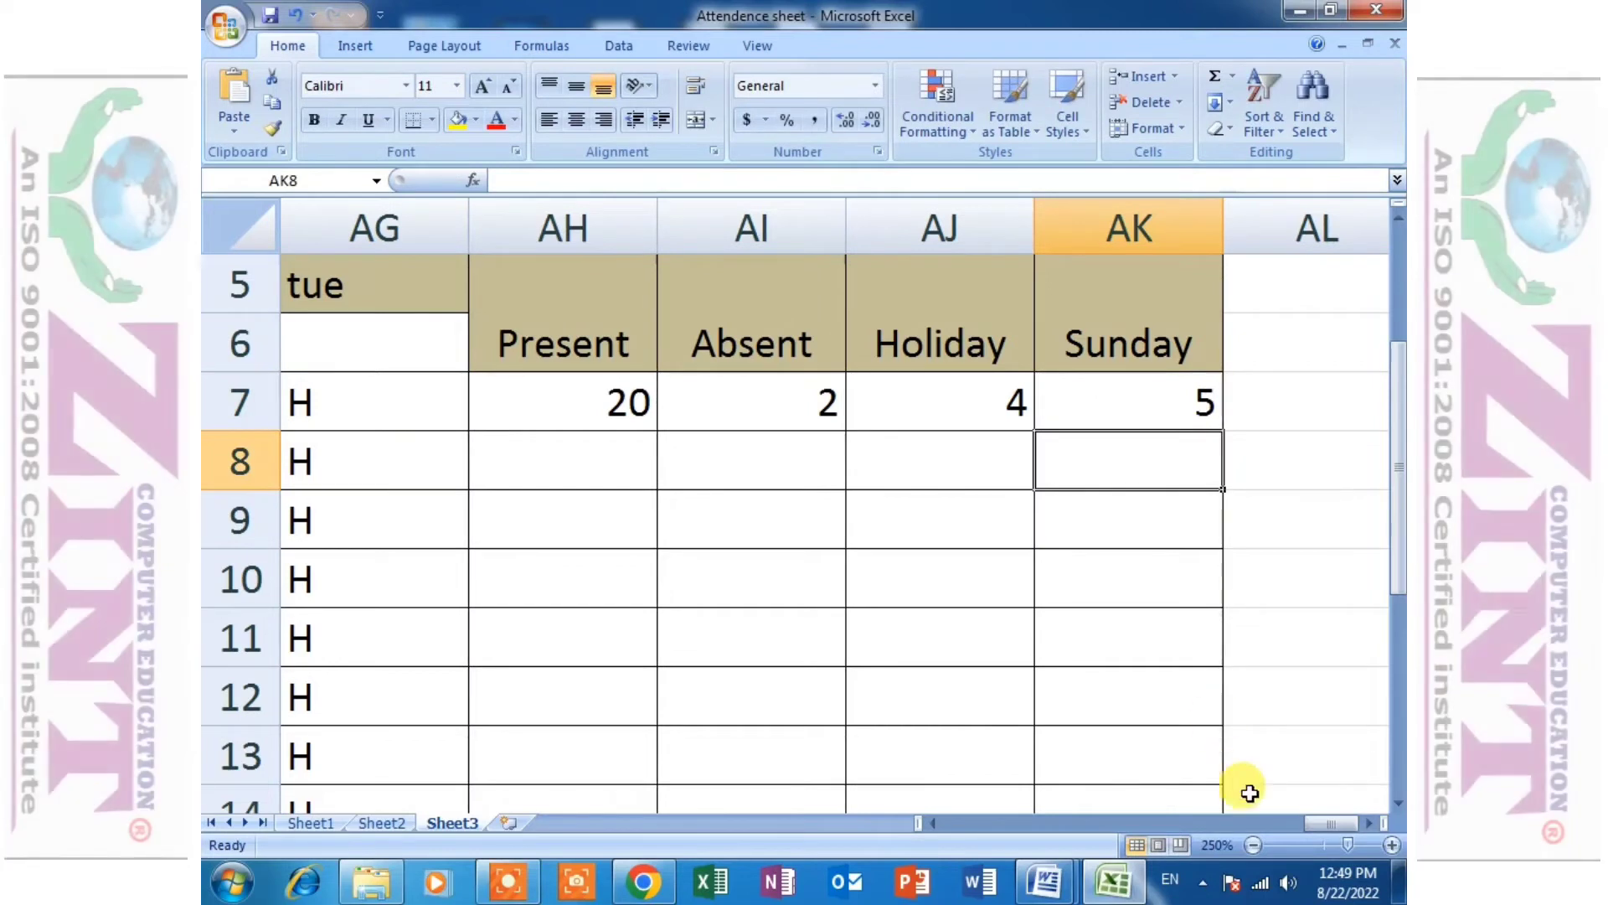
- Go through the Sunday date columns across the month to check them against the first student's Sunday total
{"action": "scroll", "coordinate": [824, 414], "scroll_direction": "down", "scroll_amount": 1, "text": "ctrl"}
{"action": "scroll", "coordinate": [825, 415], "scroll_direction": "down", "scroll_amount": 4, "text": "ctrl"}
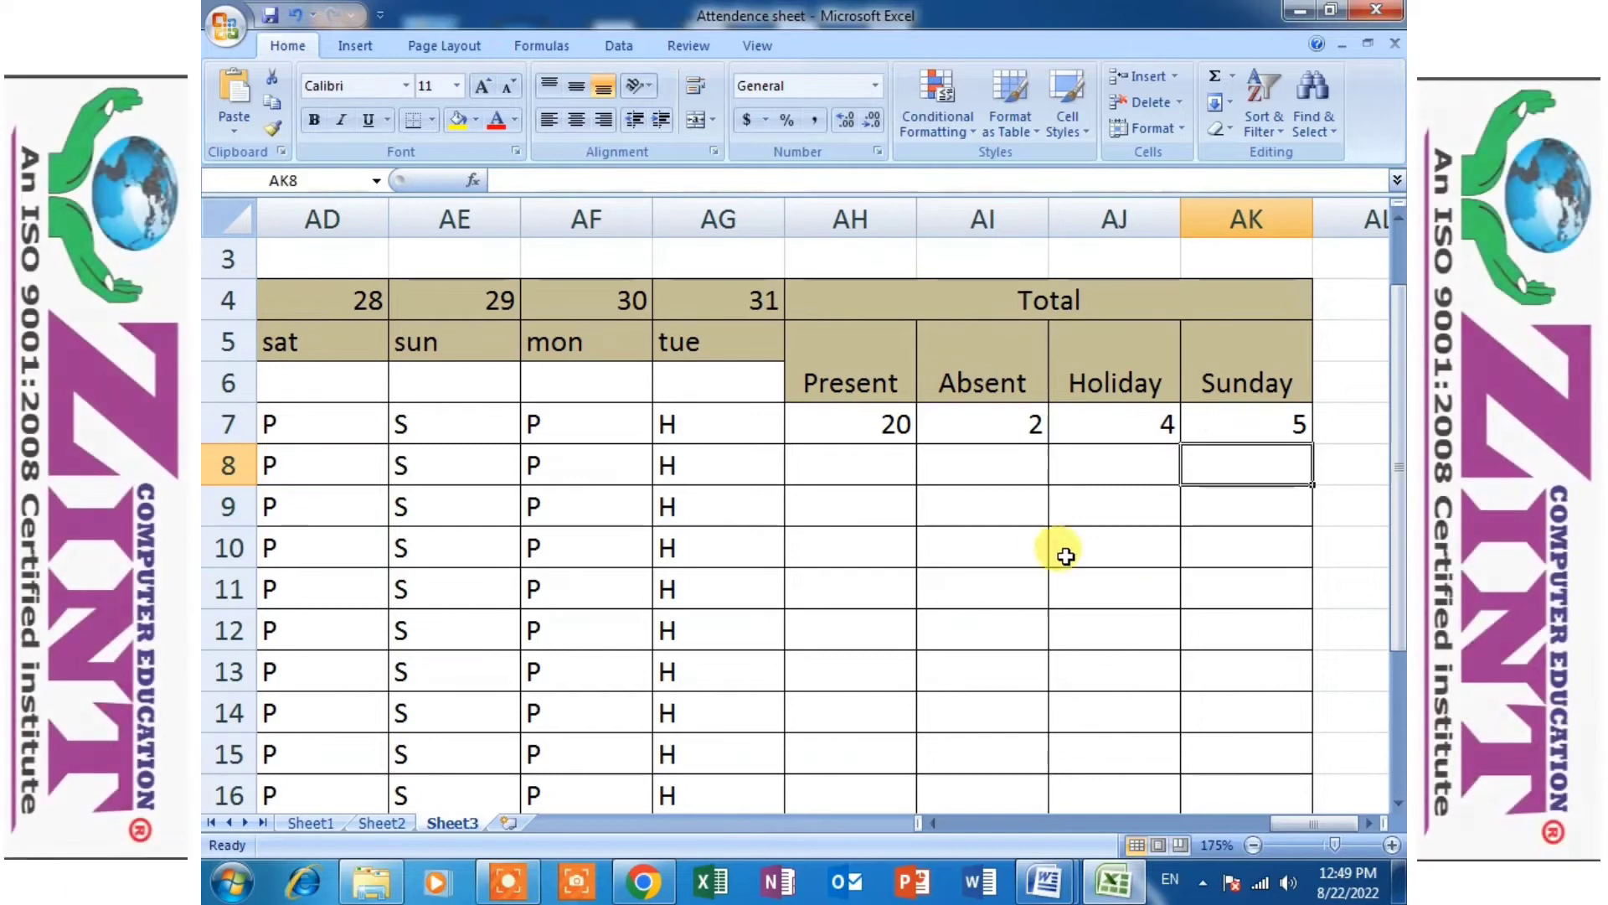
{"action": "scroll", "coordinate": [792, 507], "scroll_direction": "down", "scroll_amount": 4, "text": "ctrl"}
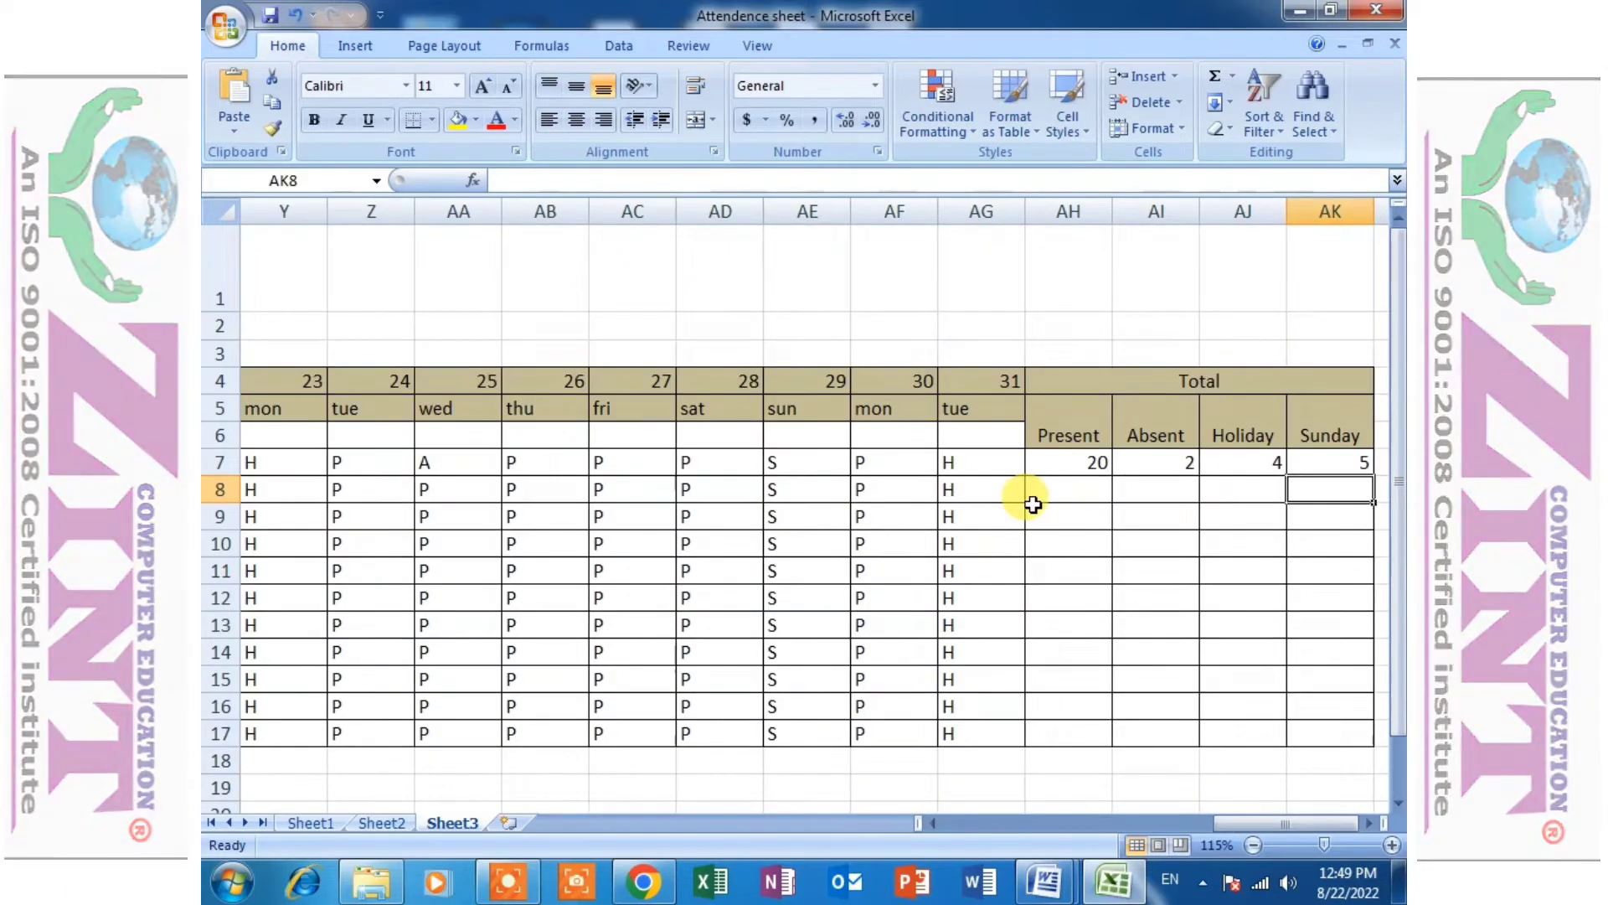
{"action": "scroll", "coordinate": [1032, 495], "scroll_direction": "up", "scroll_amount": 2, "text": "ctrl"}
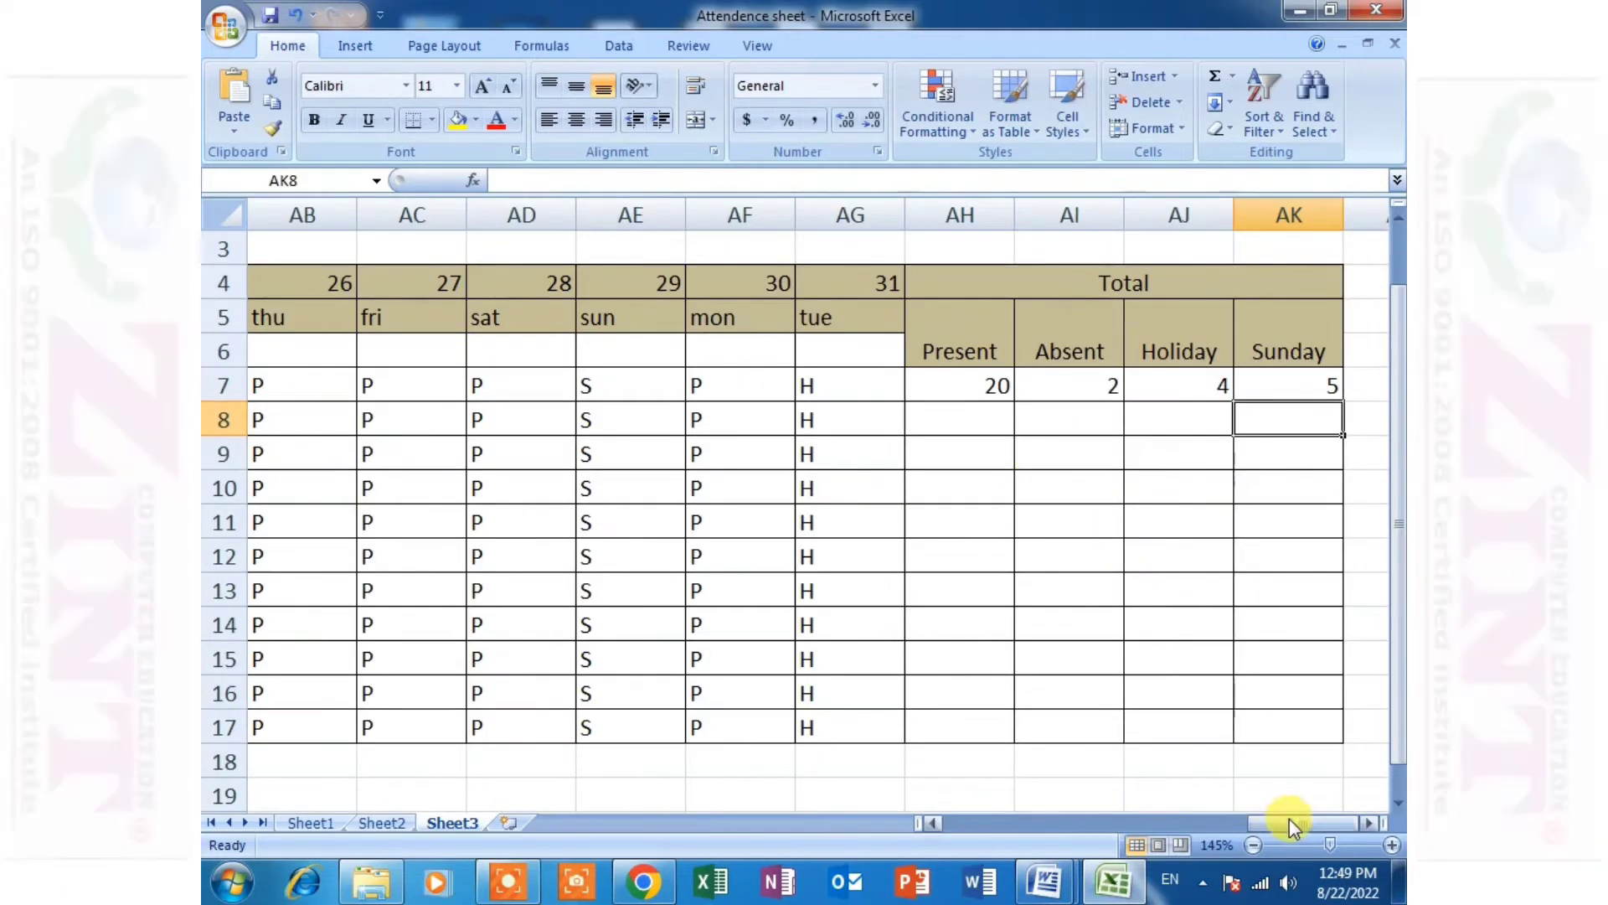
{"action": "left_click_drag", "start_coordinate": [1289, 817], "coordinate": [927, 842]}
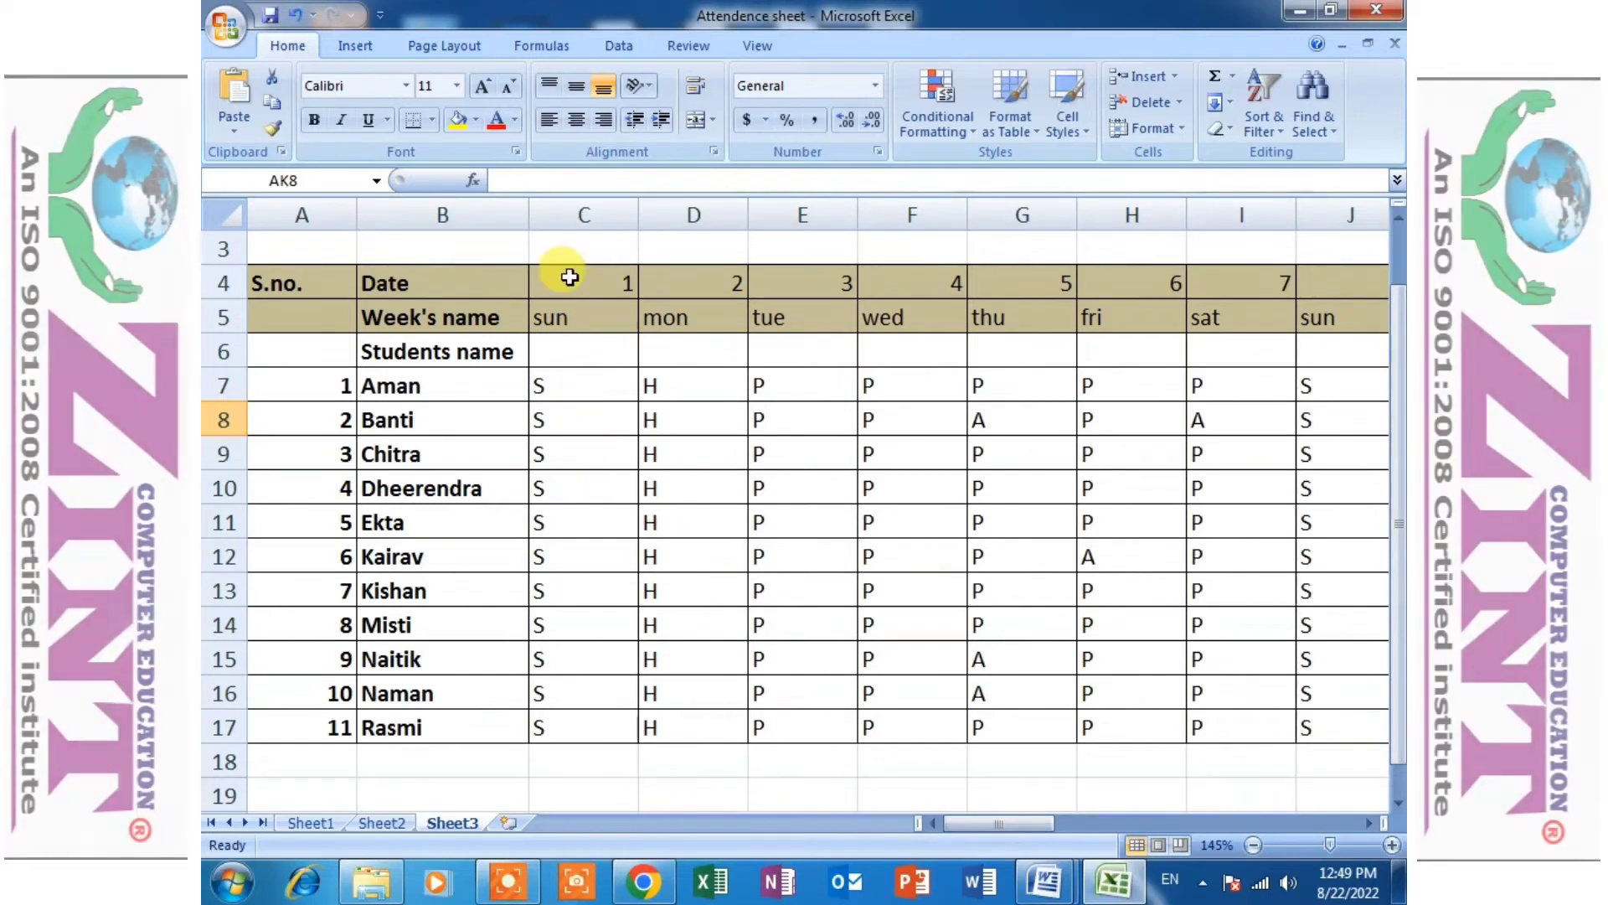
{"action": "left_click_drag", "start_coordinate": [585, 383], "coordinate": [586, 419]}
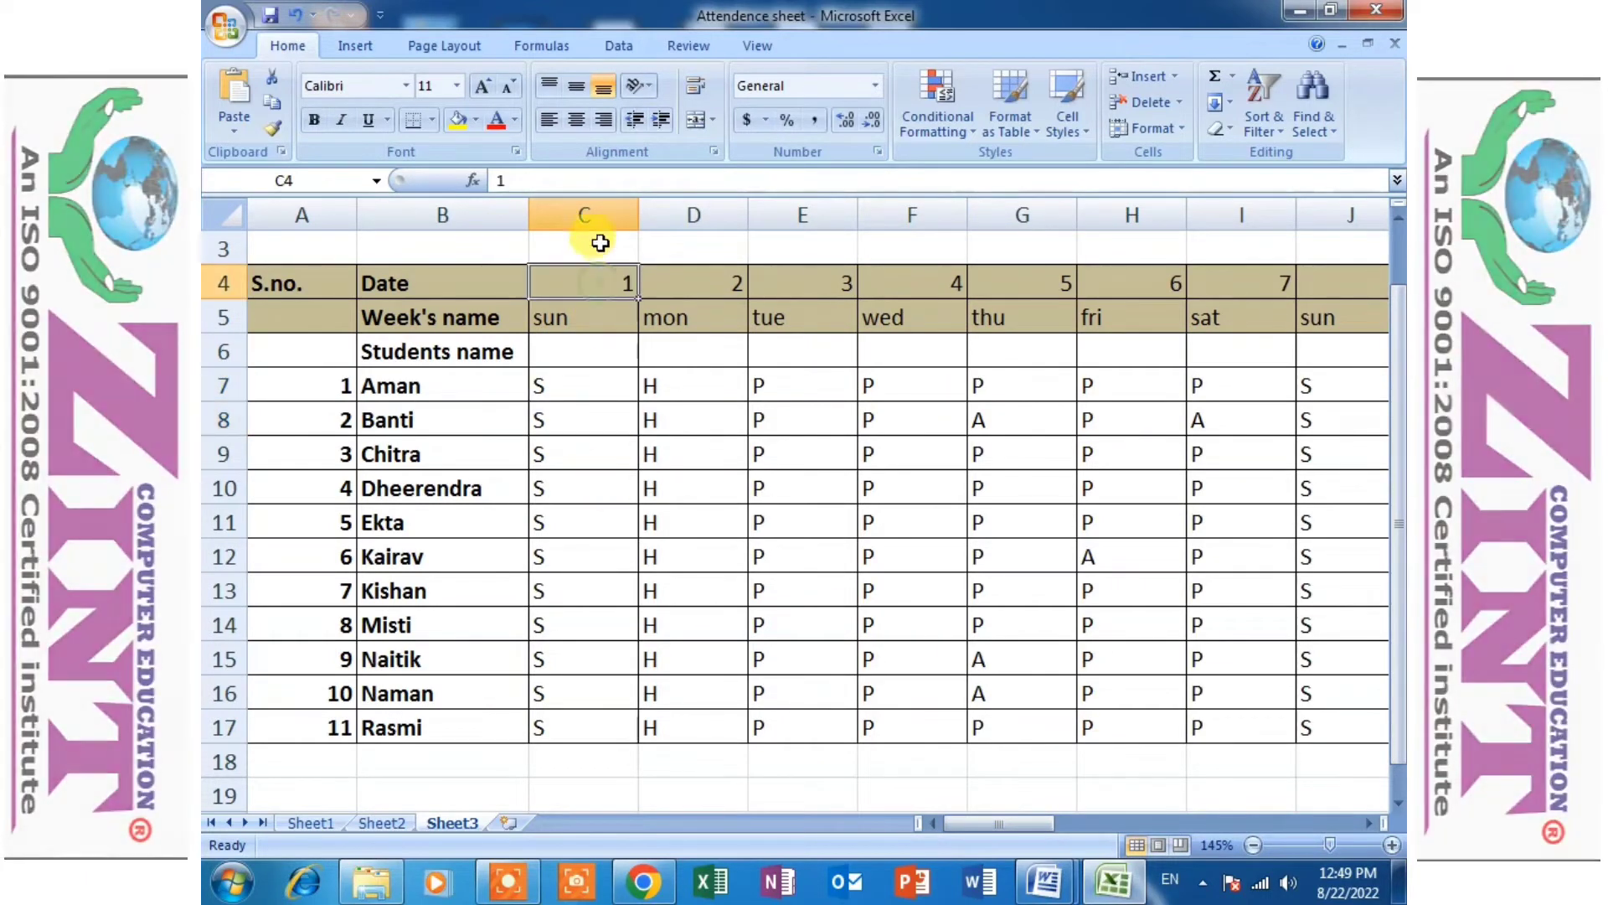
{"action": "left_click", "coordinate": [599, 205]}
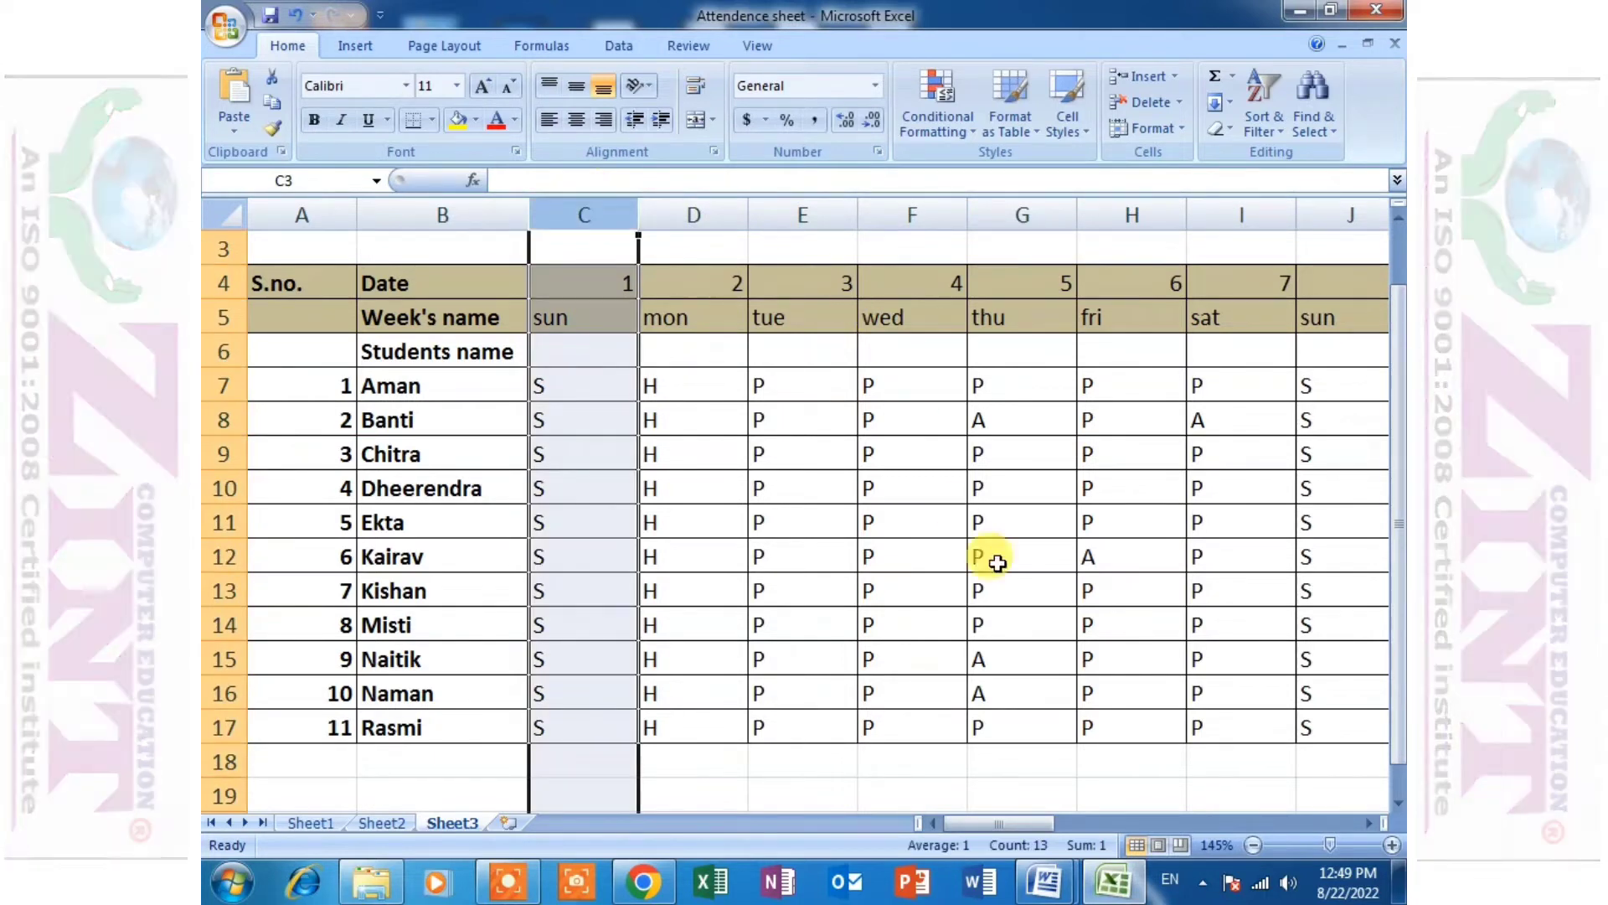
{"action": "left_click_drag", "start_coordinate": [1036, 821], "coordinate": [1191, 805]}
{"action": "left_click", "coordinate": [867, 215]}
{"action": "left_click", "coordinate": [1069, 215]}
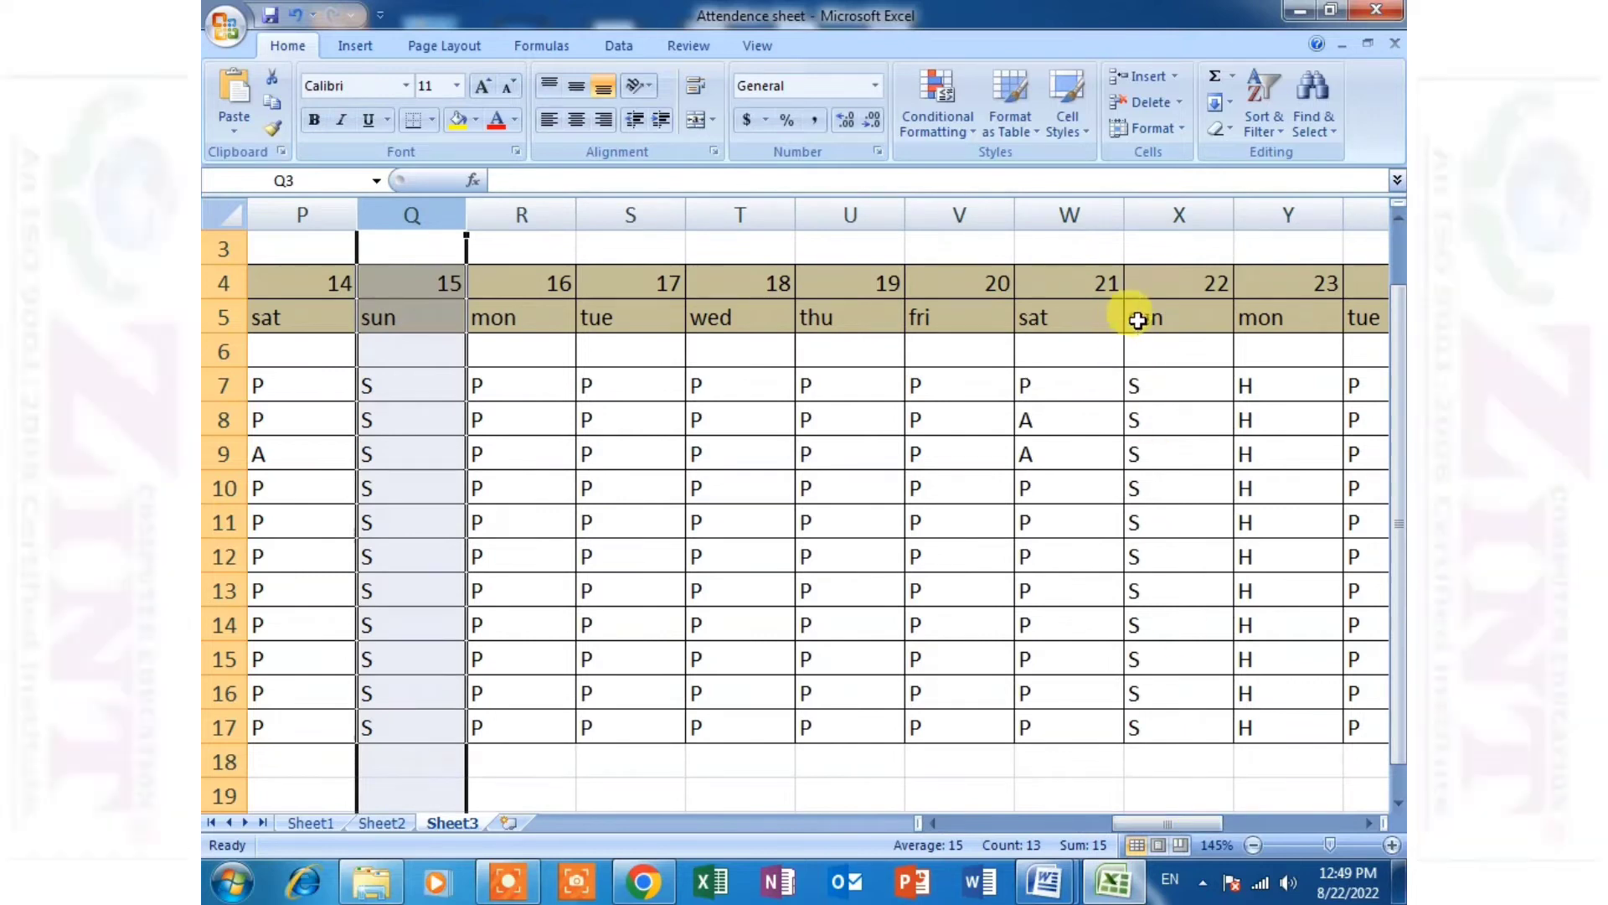
{"action": "left_click", "coordinate": [1181, 215]}
{"action": "left_click_drag", "start_coordinate": [1198, 817], "coordinate": [1294, 817]}
{"action": "left_click", "coordinate": [1075, 201]}
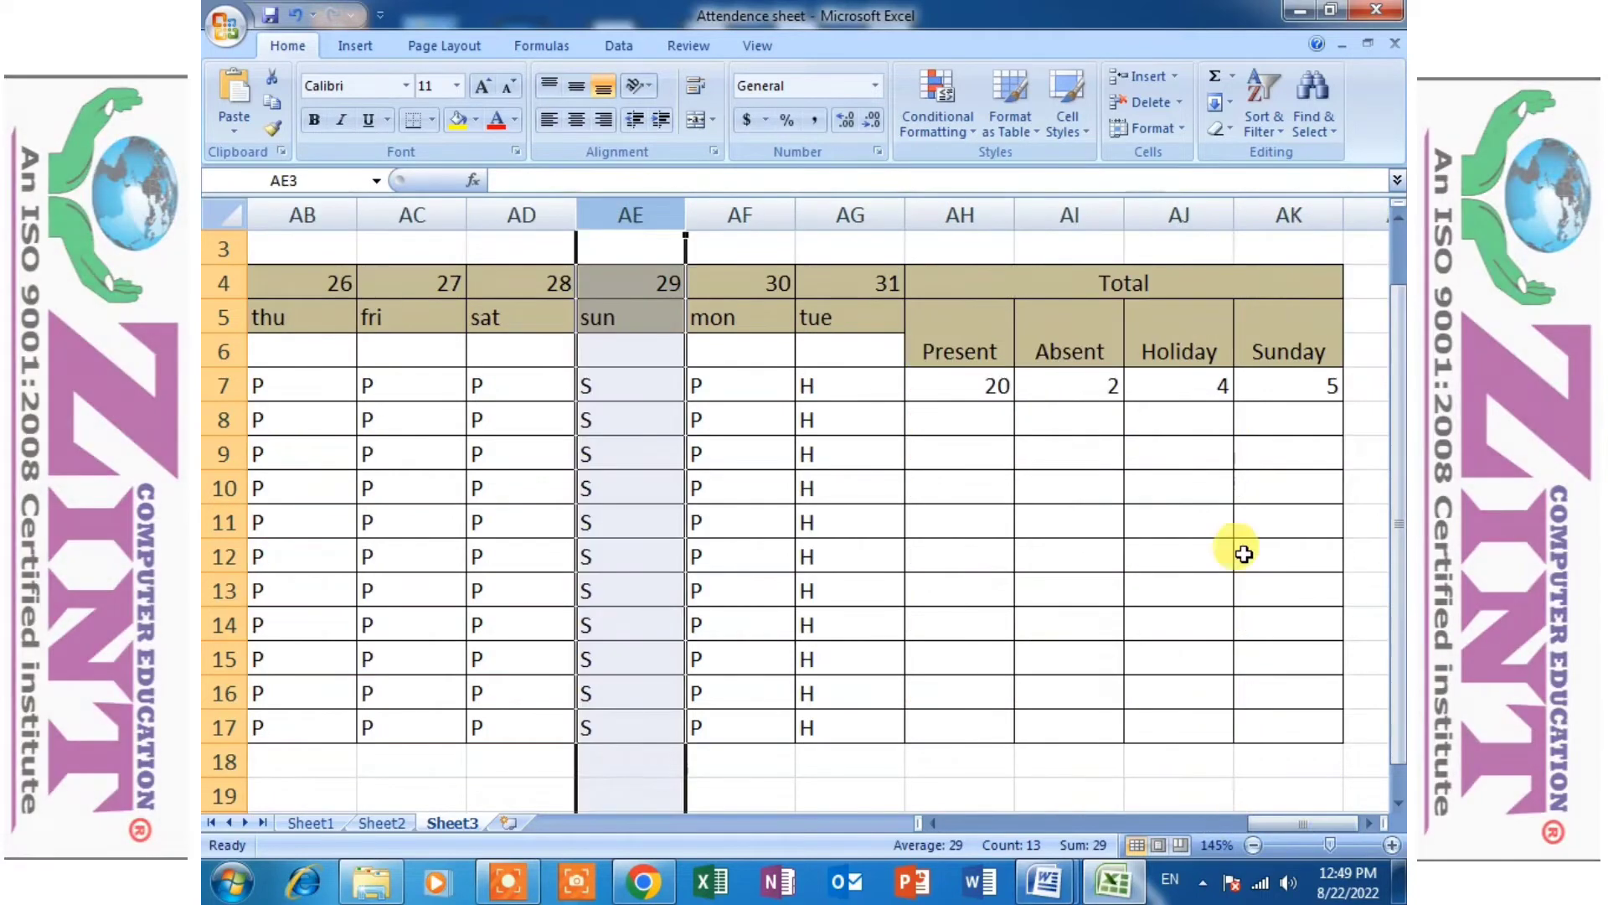
- Compare the first student's Sunday, Holiday and Absent formulas in AK7, AJ7 and AI7
{"action": "left_click", "coordinate": [1282, 387]}
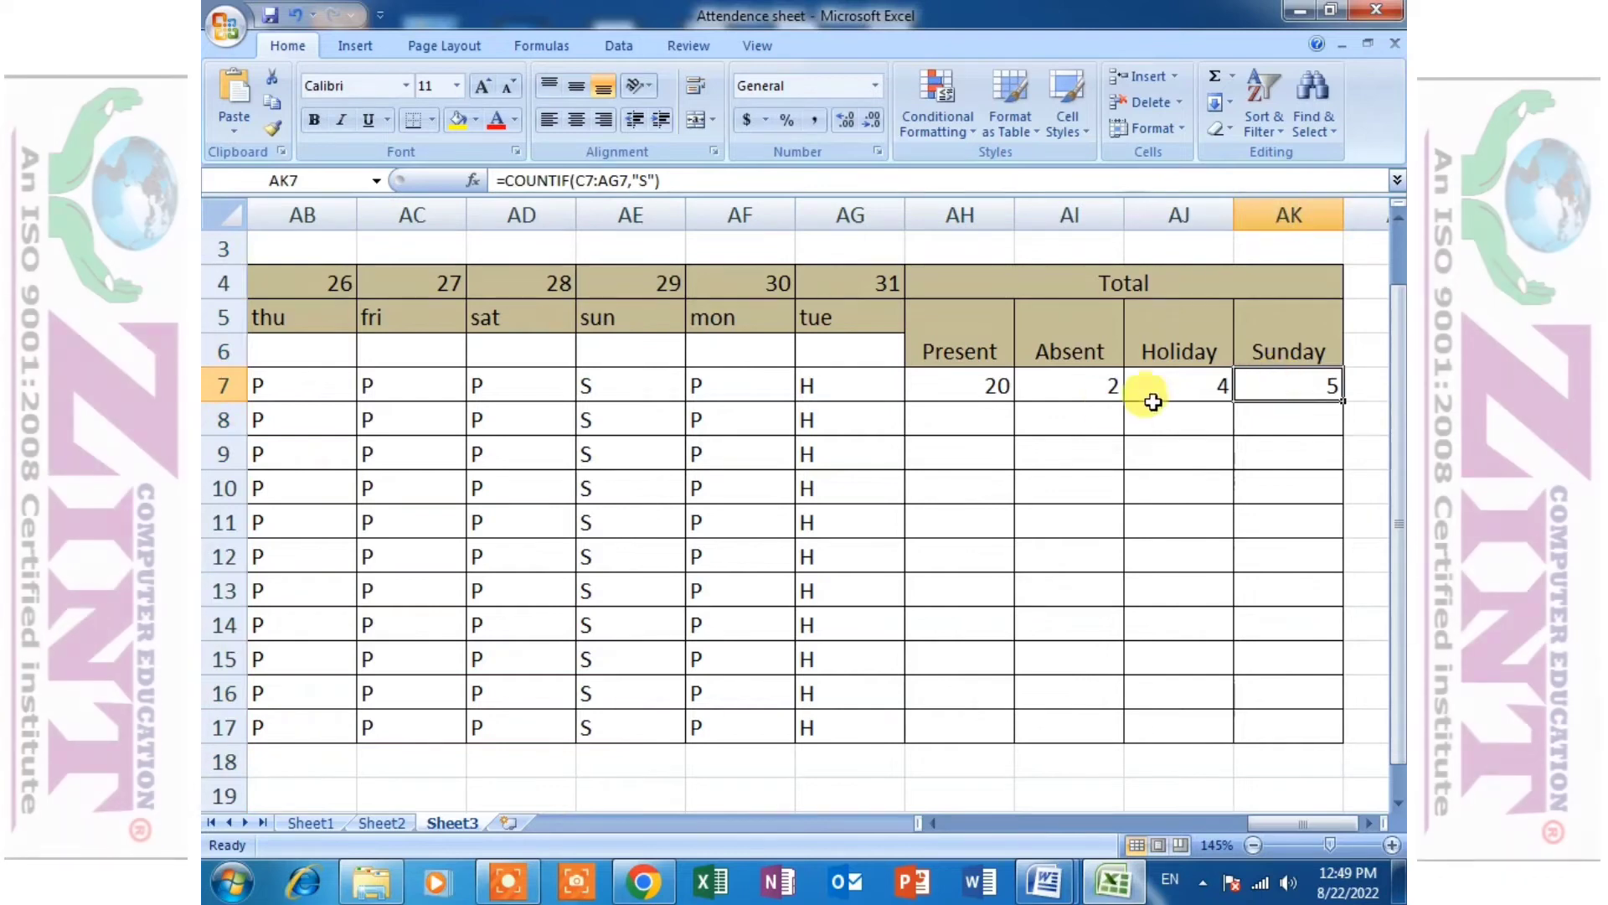
{"action": "left_click", "coordinate": [1181, 377]}
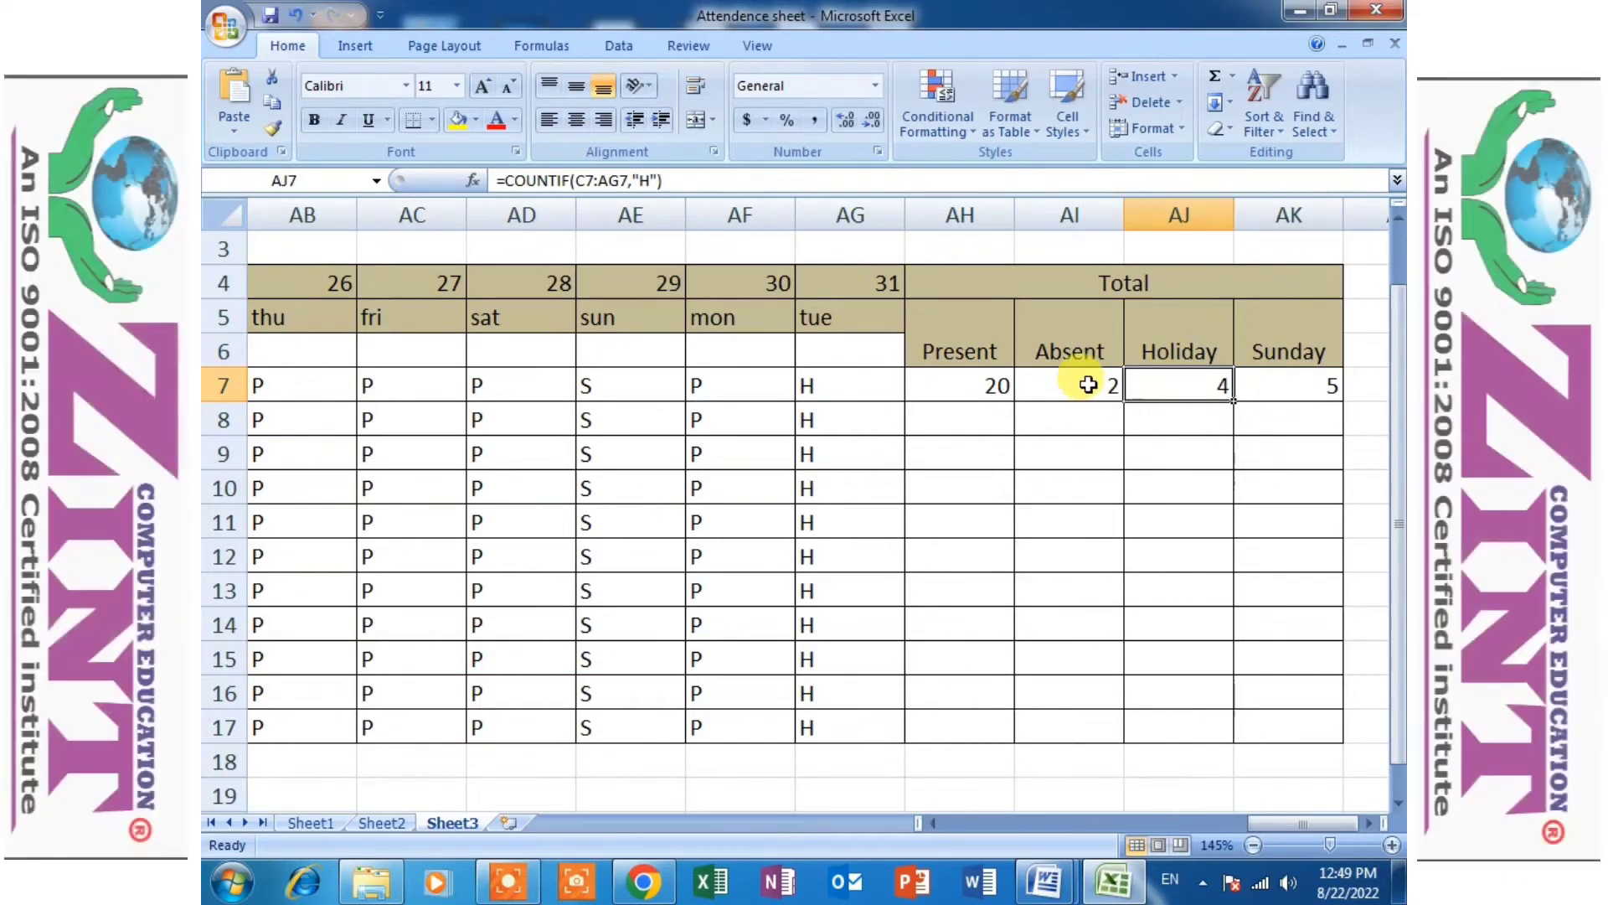
{"action": "left_click", "coordinate": [1084, 389]}
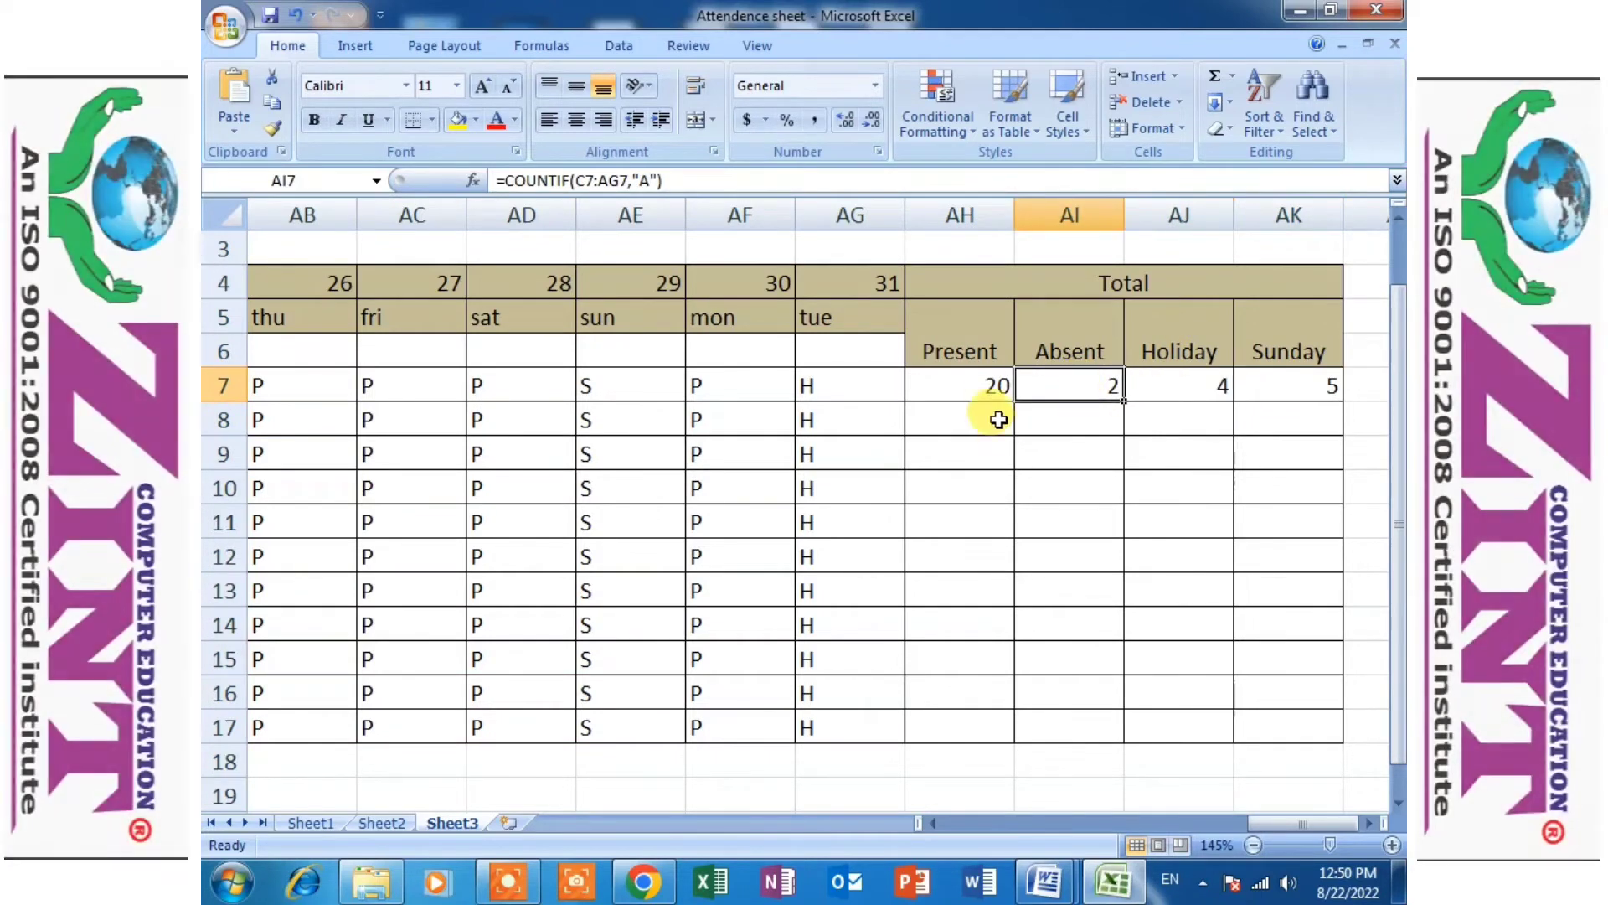
- Fill the Present formula from AH7 and the Absent formula from AI7 down to row 17 for all students
{"action": "left_click", "coordinate": [996, 397]}
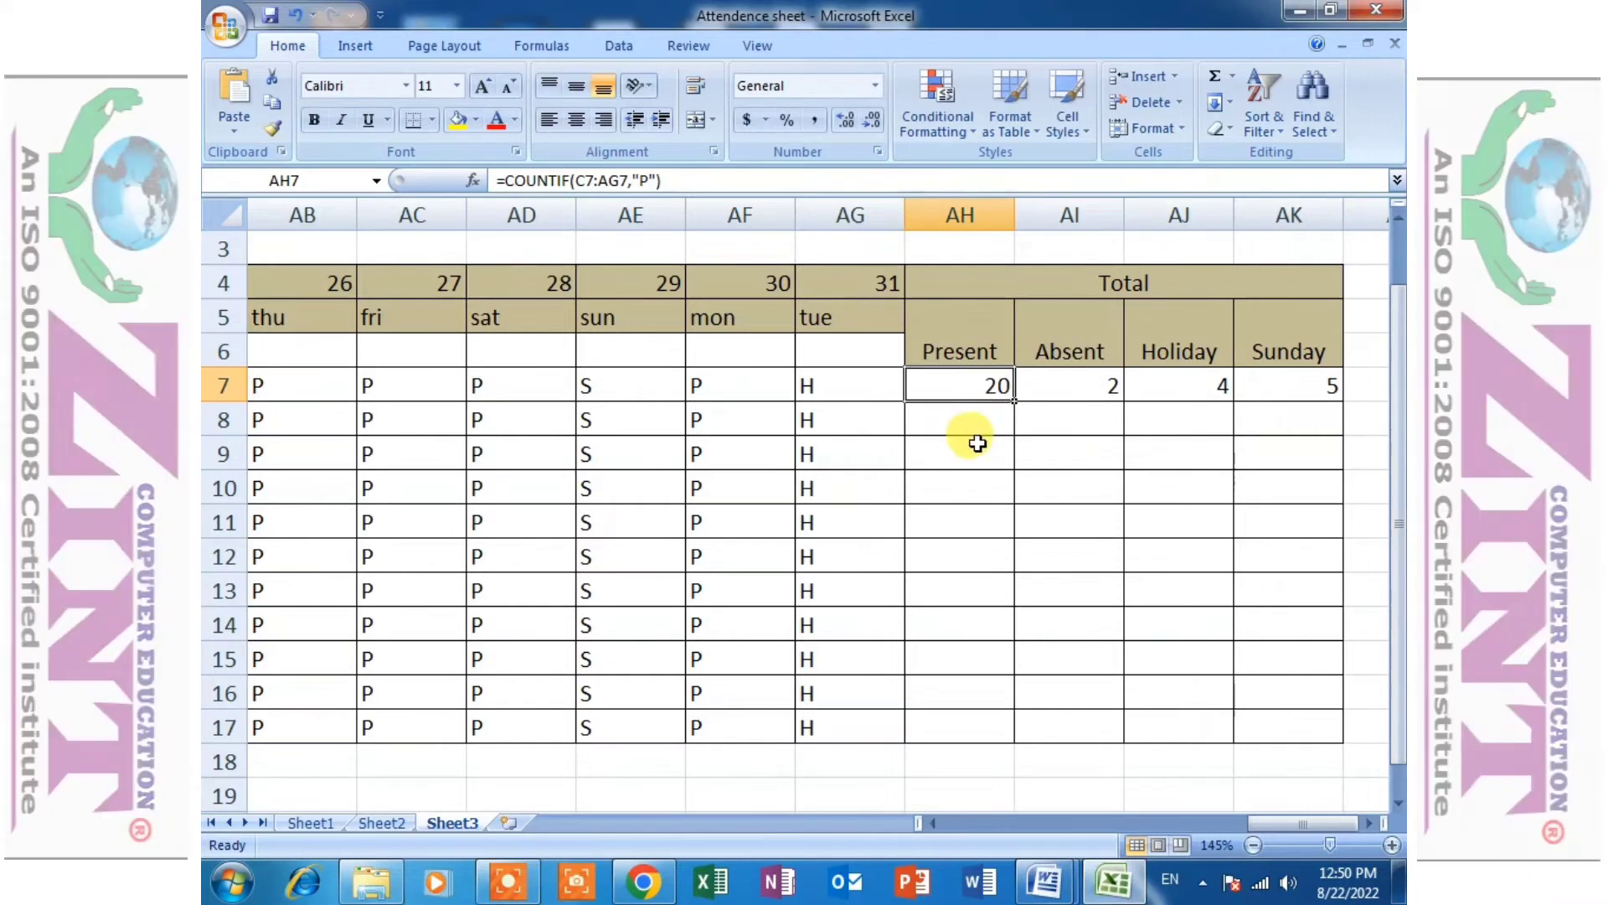
{"action": "double_click", "coordinate": [1012, 403]}
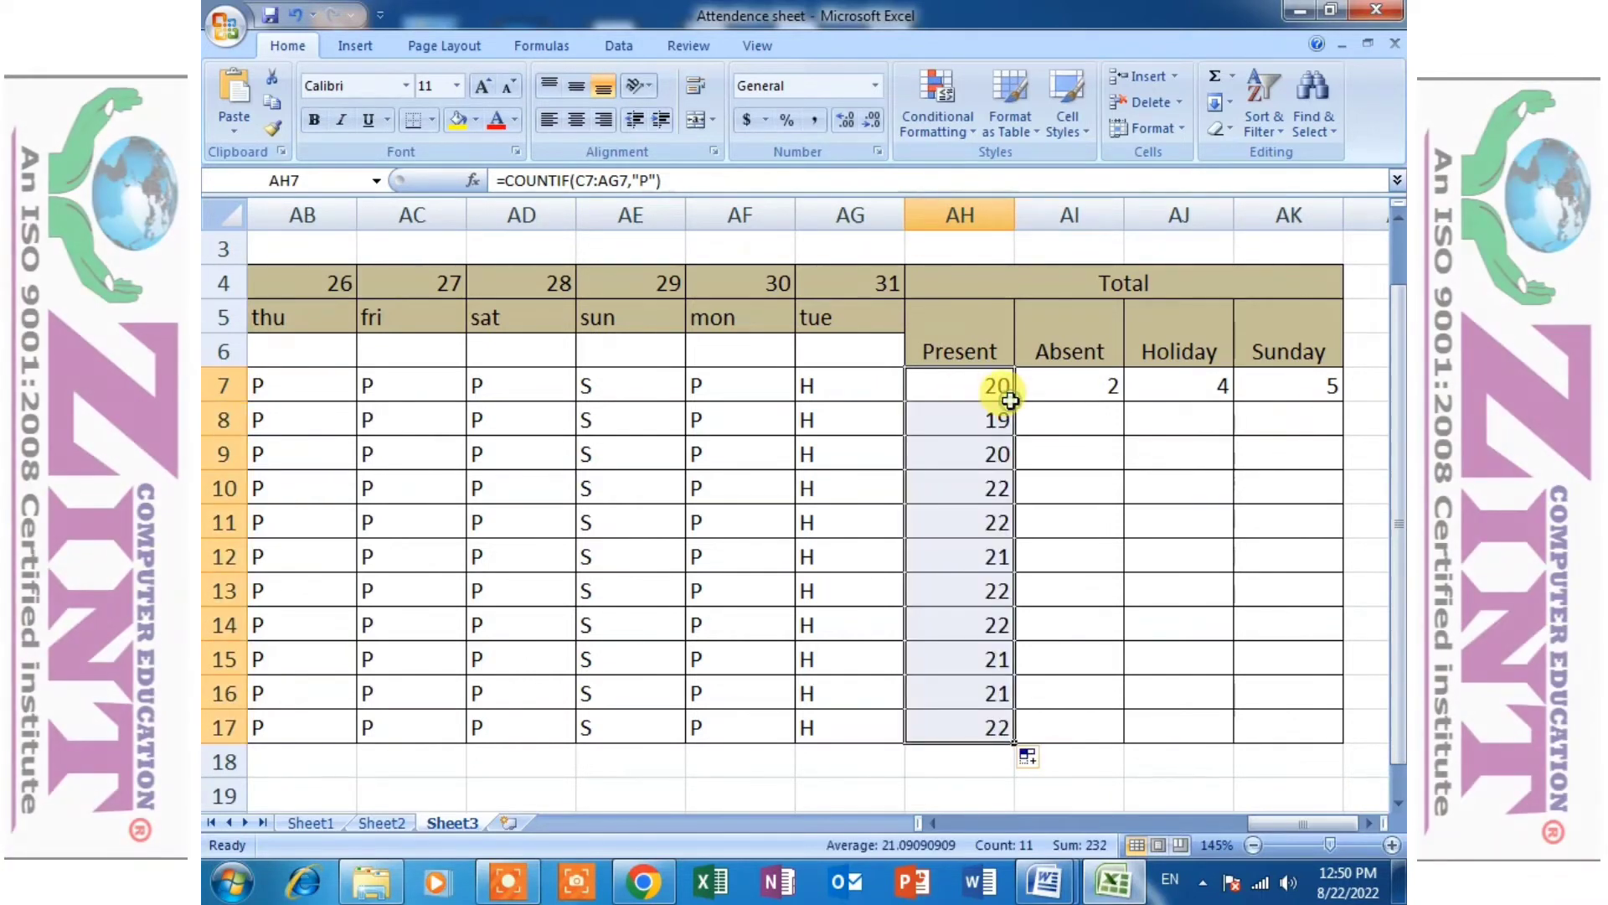
{"action": "left_click", "coordinate": [1097, 394]}
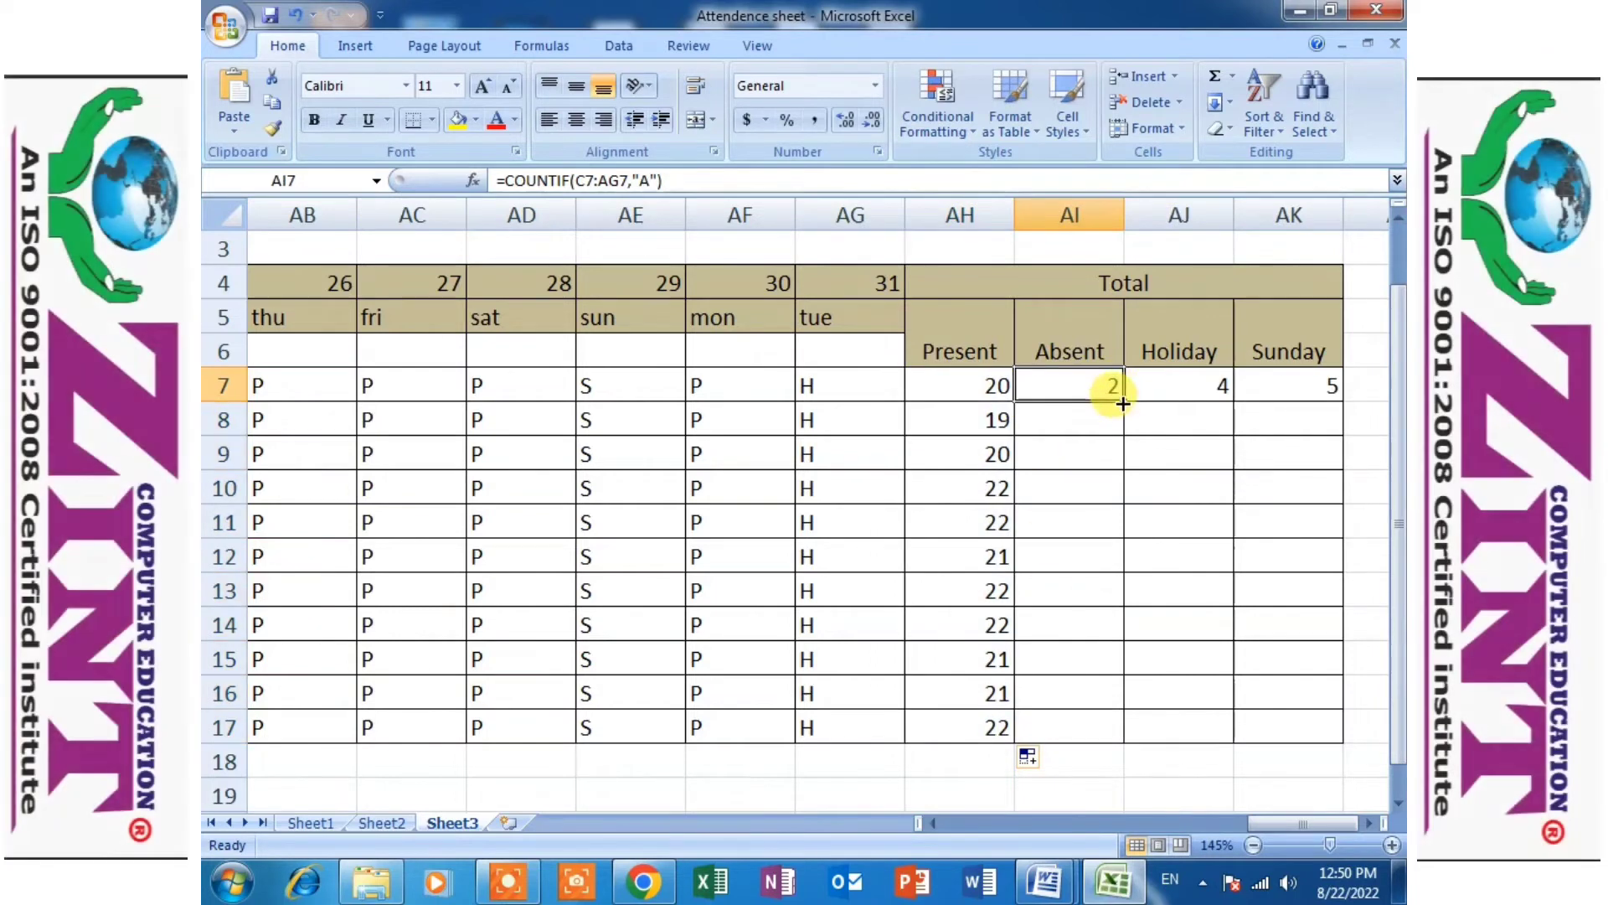
{"action": "double_click", "coordinate": [1124, 399]}
- Fill the Holiday formula from AJ7 and the Sunday formula from AK7 down to row 17 for all students
{"action": "left_click", "coordinate": [1223, 393]}
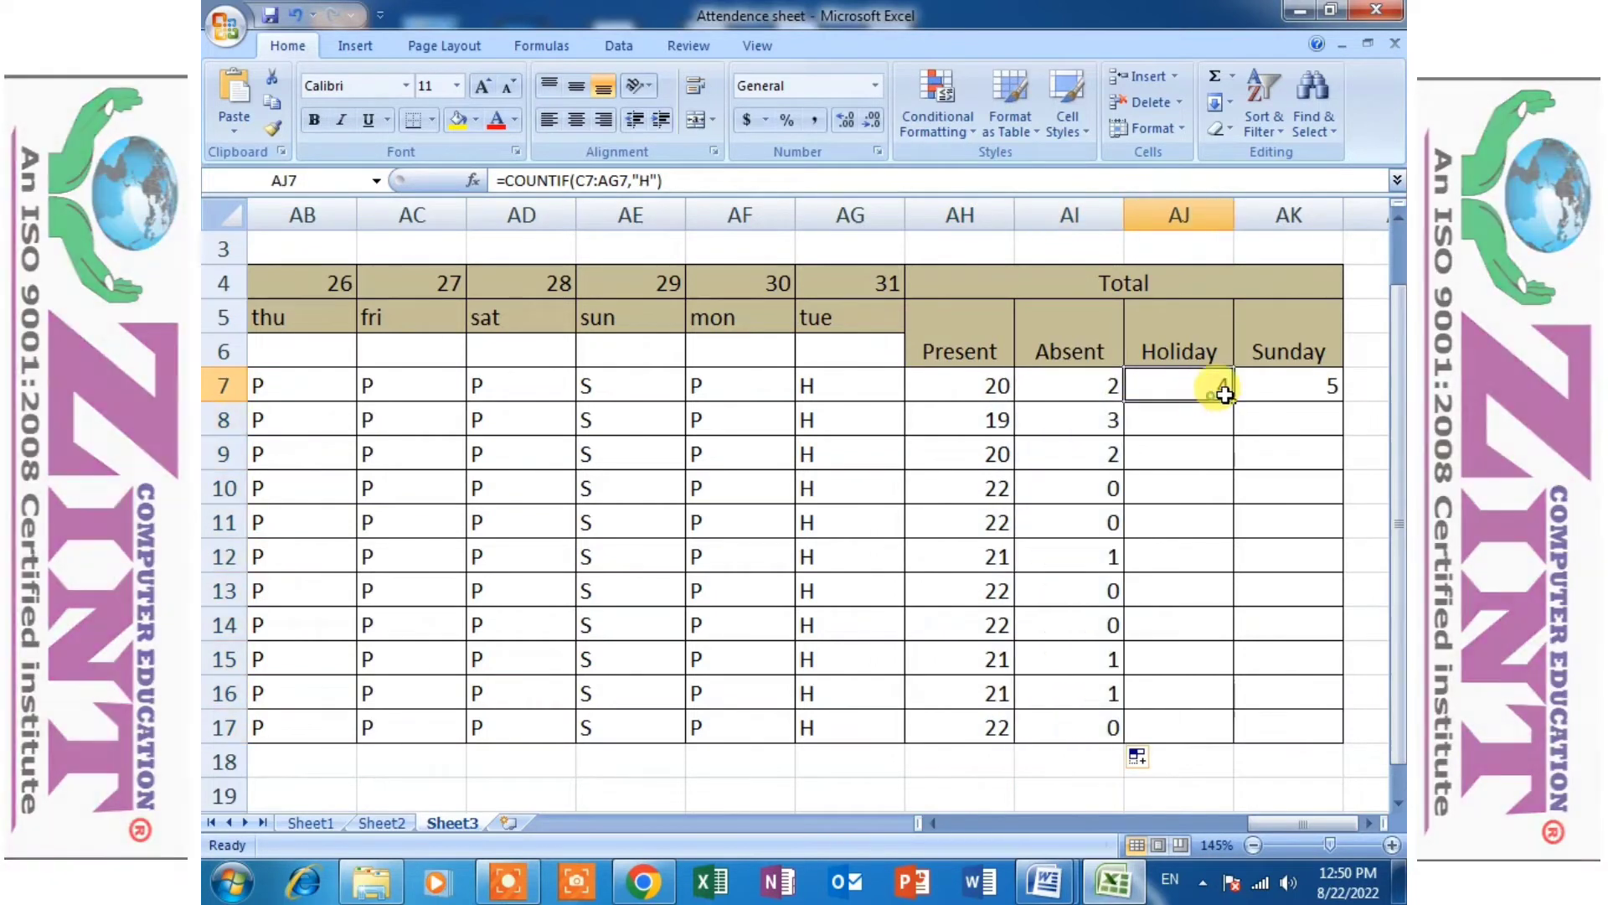
{"action": "left_click_drag", "start_coordinate": [1235, 404], "coordinate": [1240, 737]}
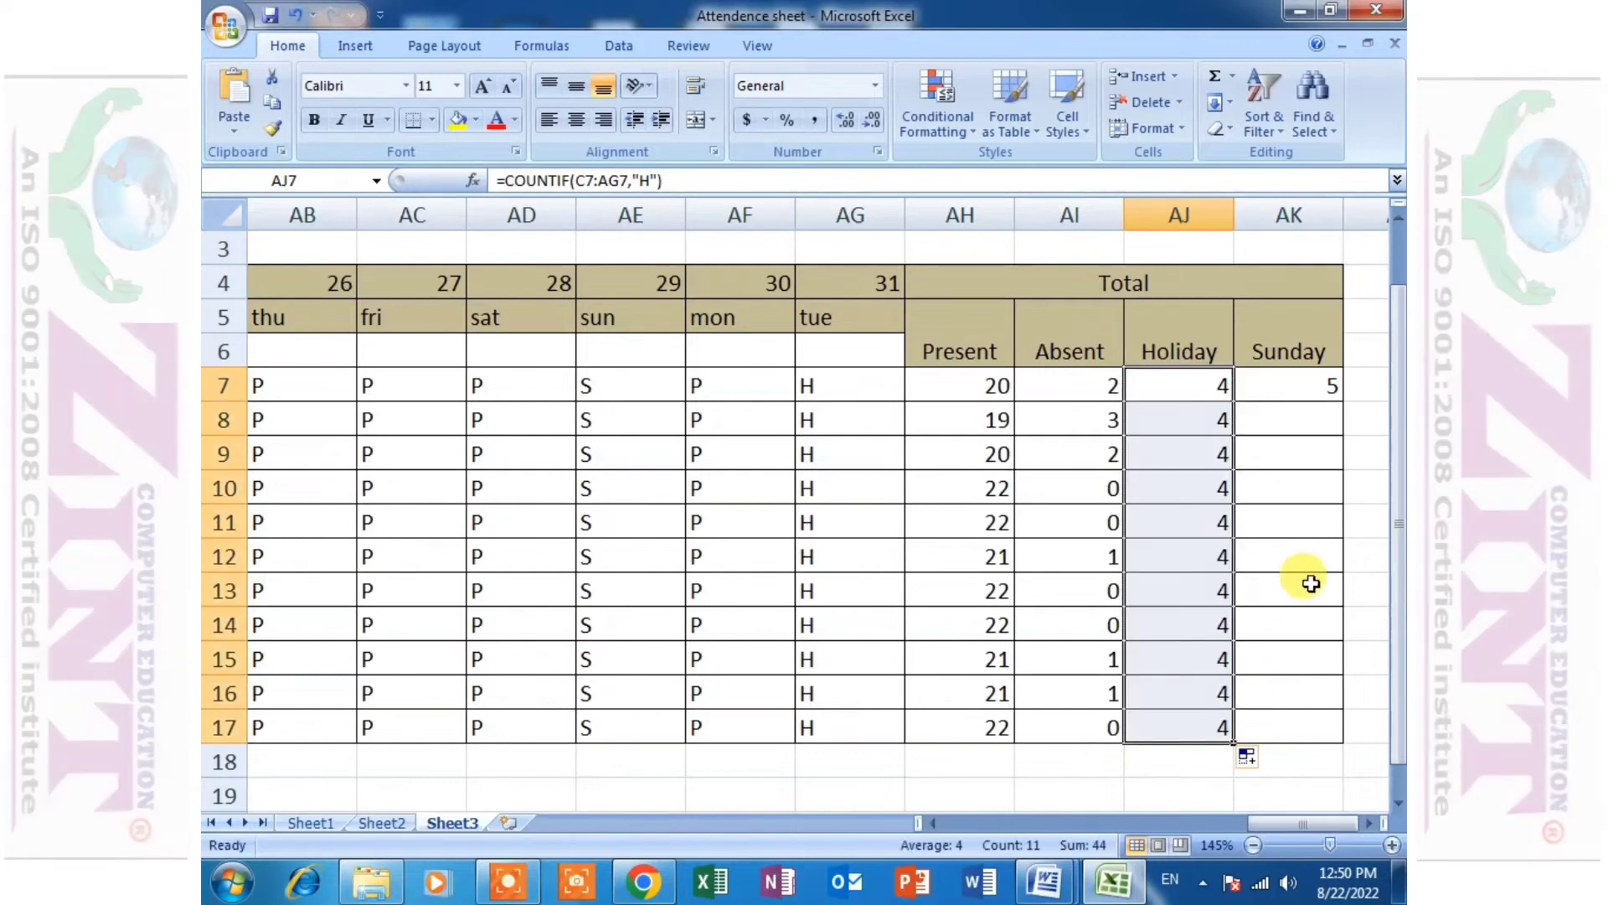
{"action": "left_click", "coordinate": [1305, 394]}
{"action": "double_click", "coordinate": [1343, 402]}
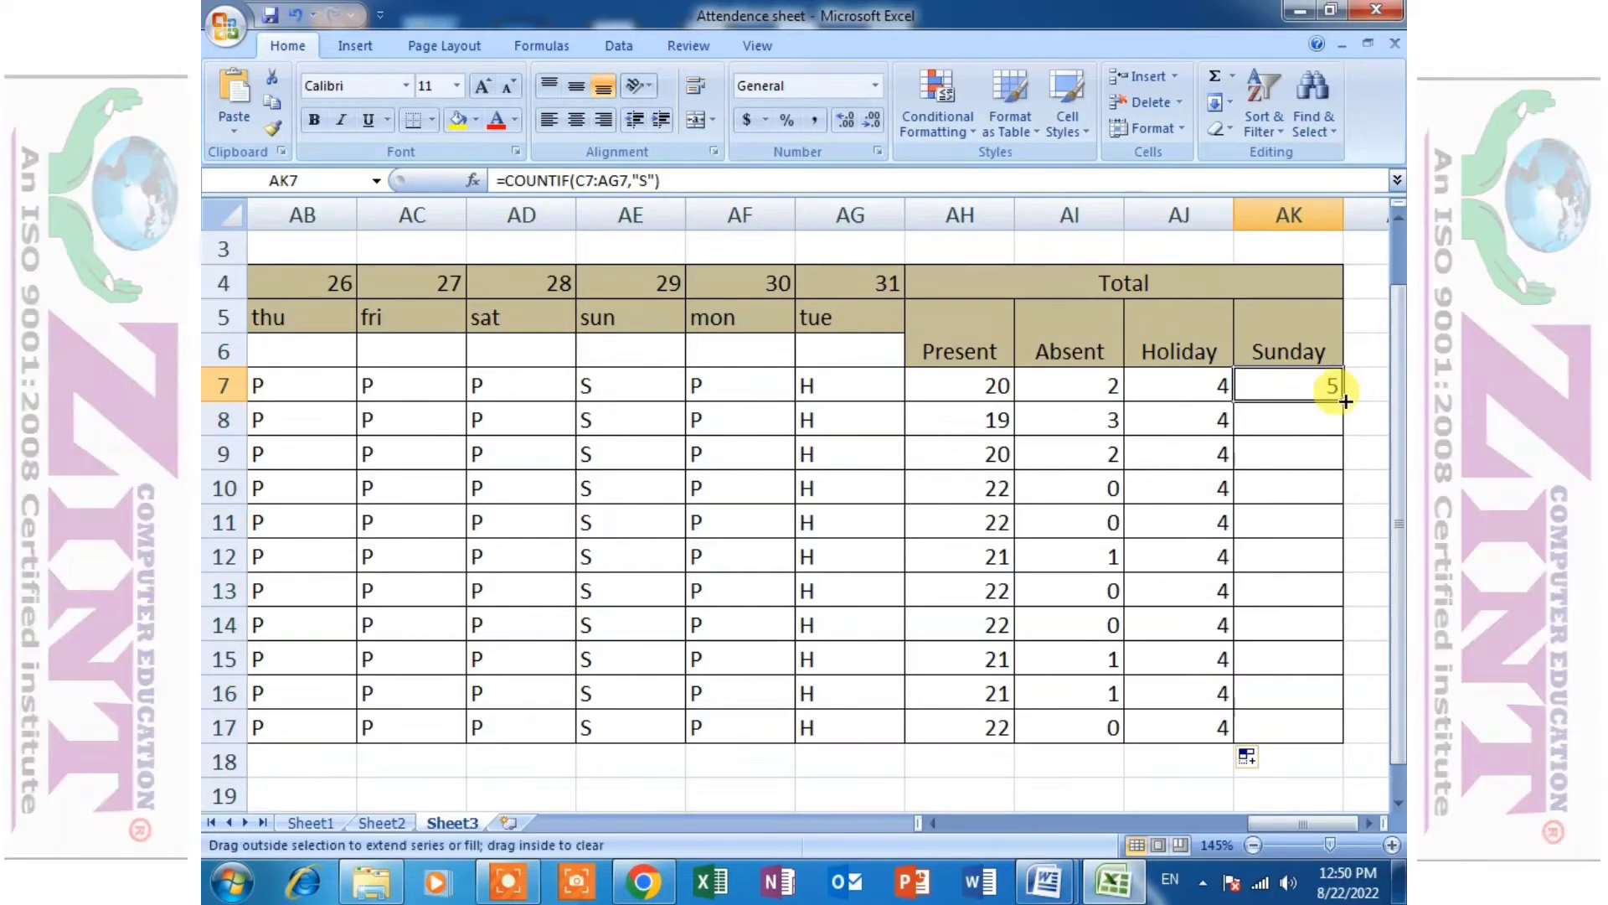
- Review the filled Holiday and Sunday totals and look over the daily marks of the whole attendance sheet
{"action": "left_click", "coordinate": [1194, 449]}
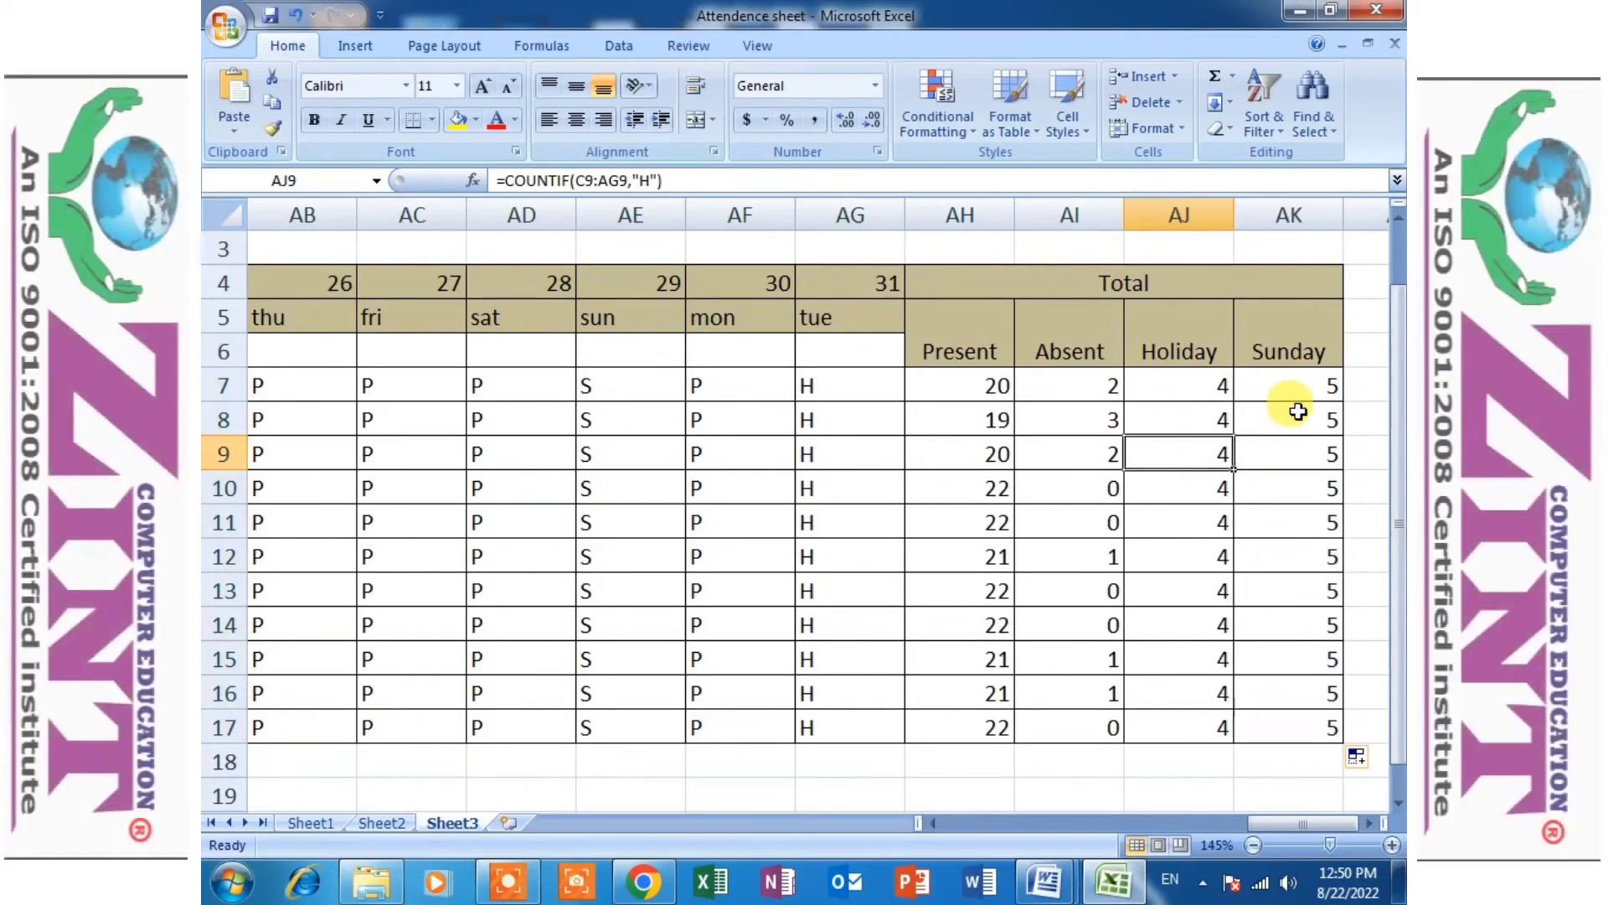
{"action": "left_click", "coordinate": [1298, 411]}
{"action": "left_click_drag", "start_coordinate": [1216, 395], "coordinate": [1181, 695]}
{"action": "left_click_drag", "start_coordinate": [1292, 425], "coordinate": [1276, 748]}
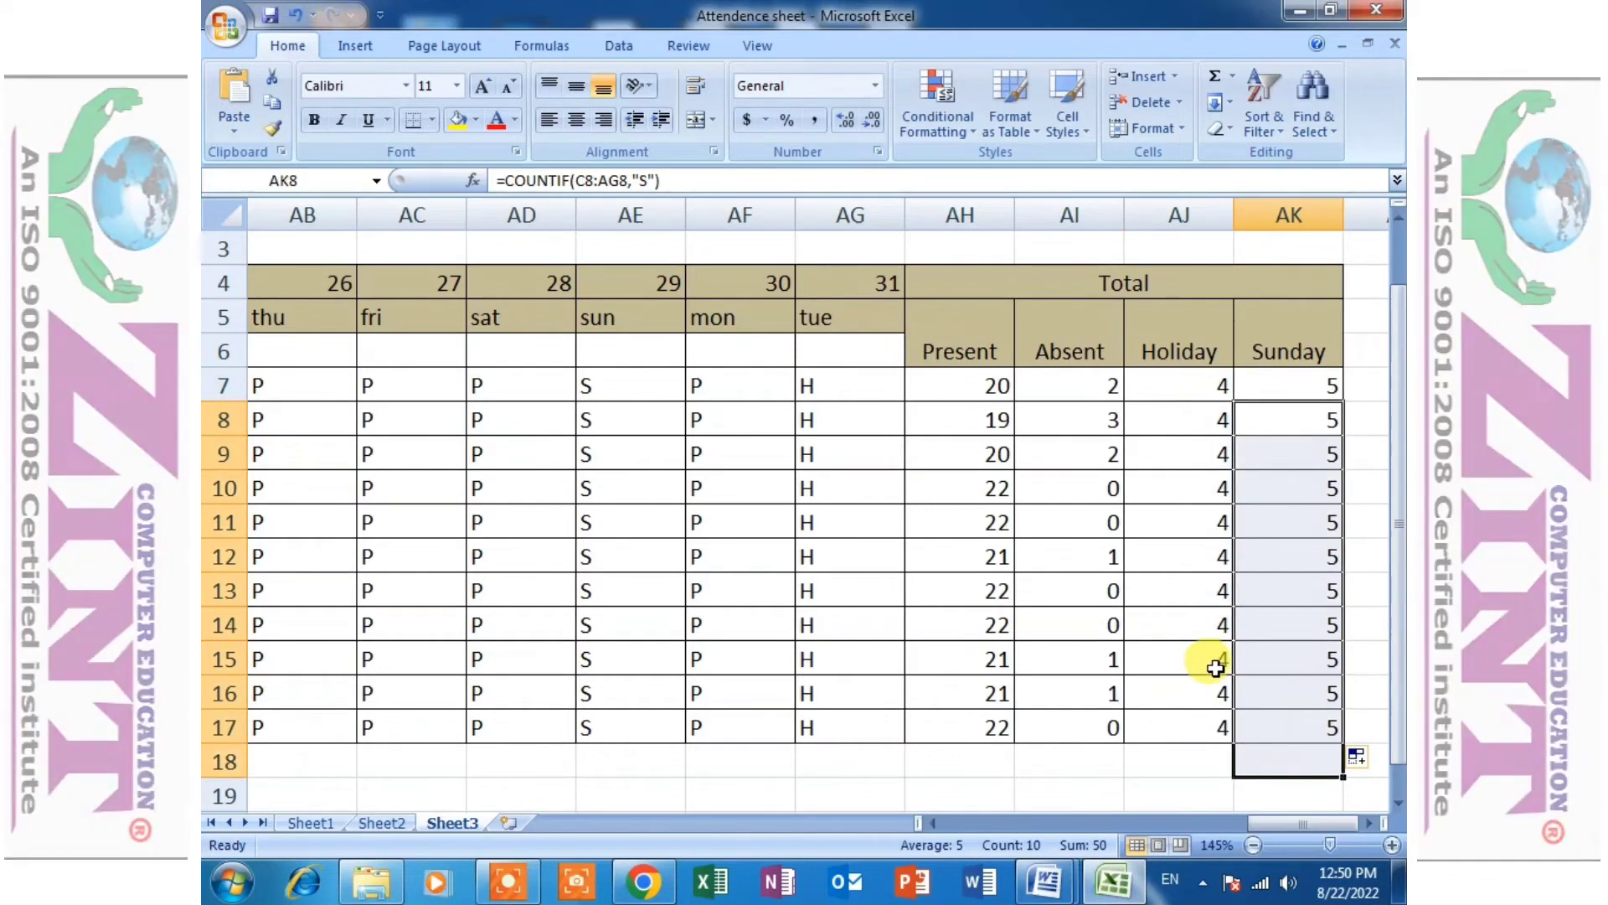
{"action": "left_click", "coordinate": [1219, 662]}
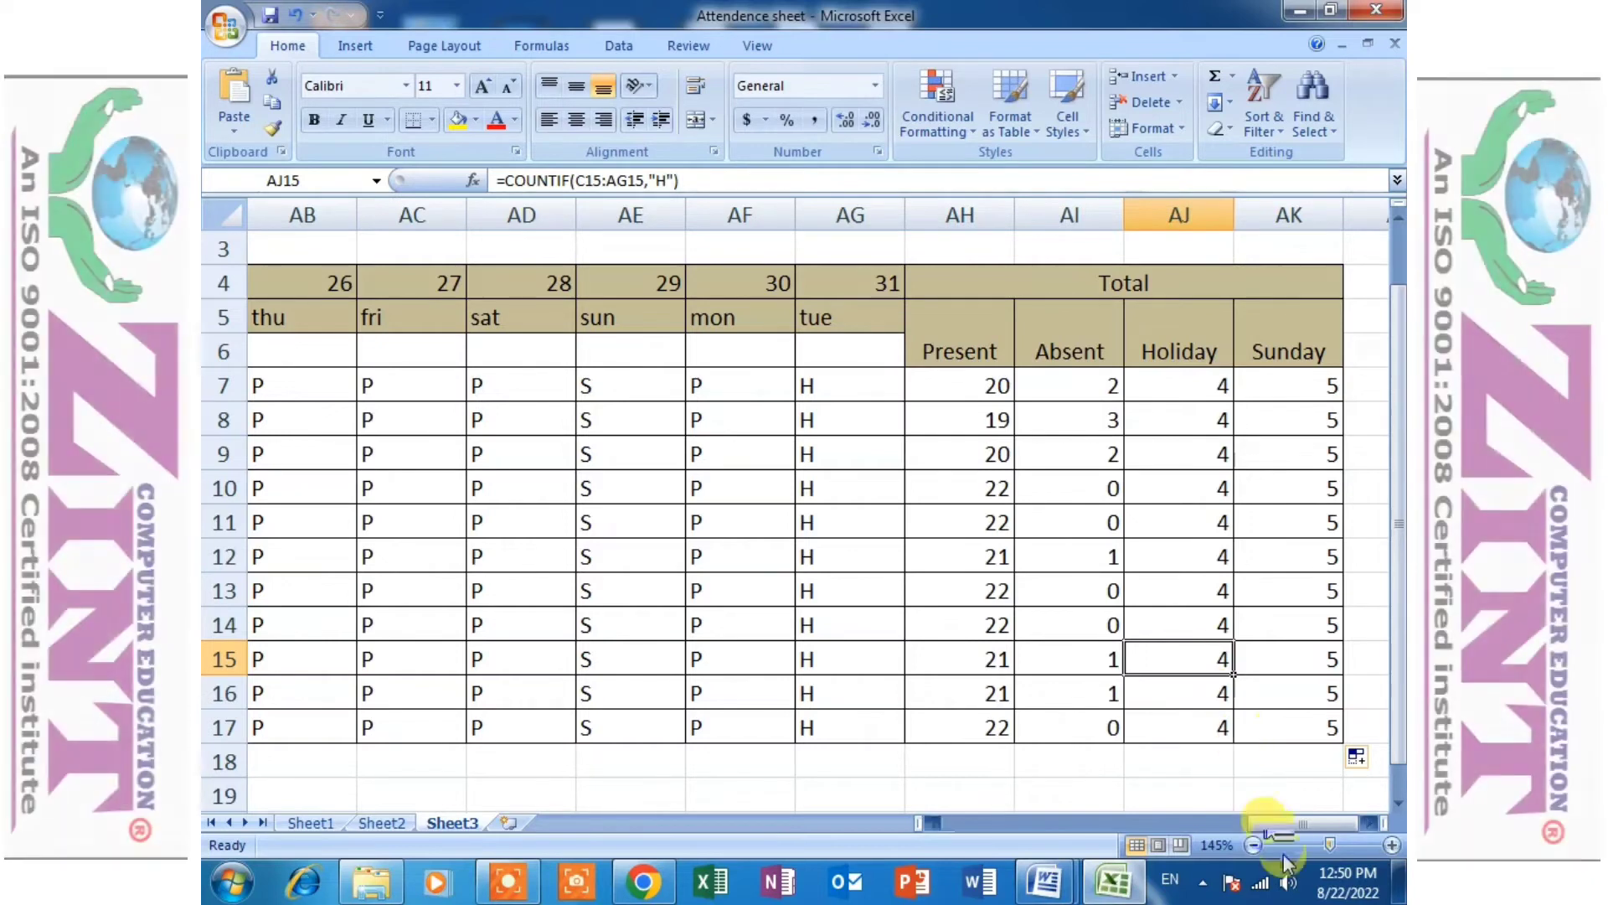
{"action": "left_click_drag", "start_coordinate": [1288, 821], "coordinate": [1067, 821]}
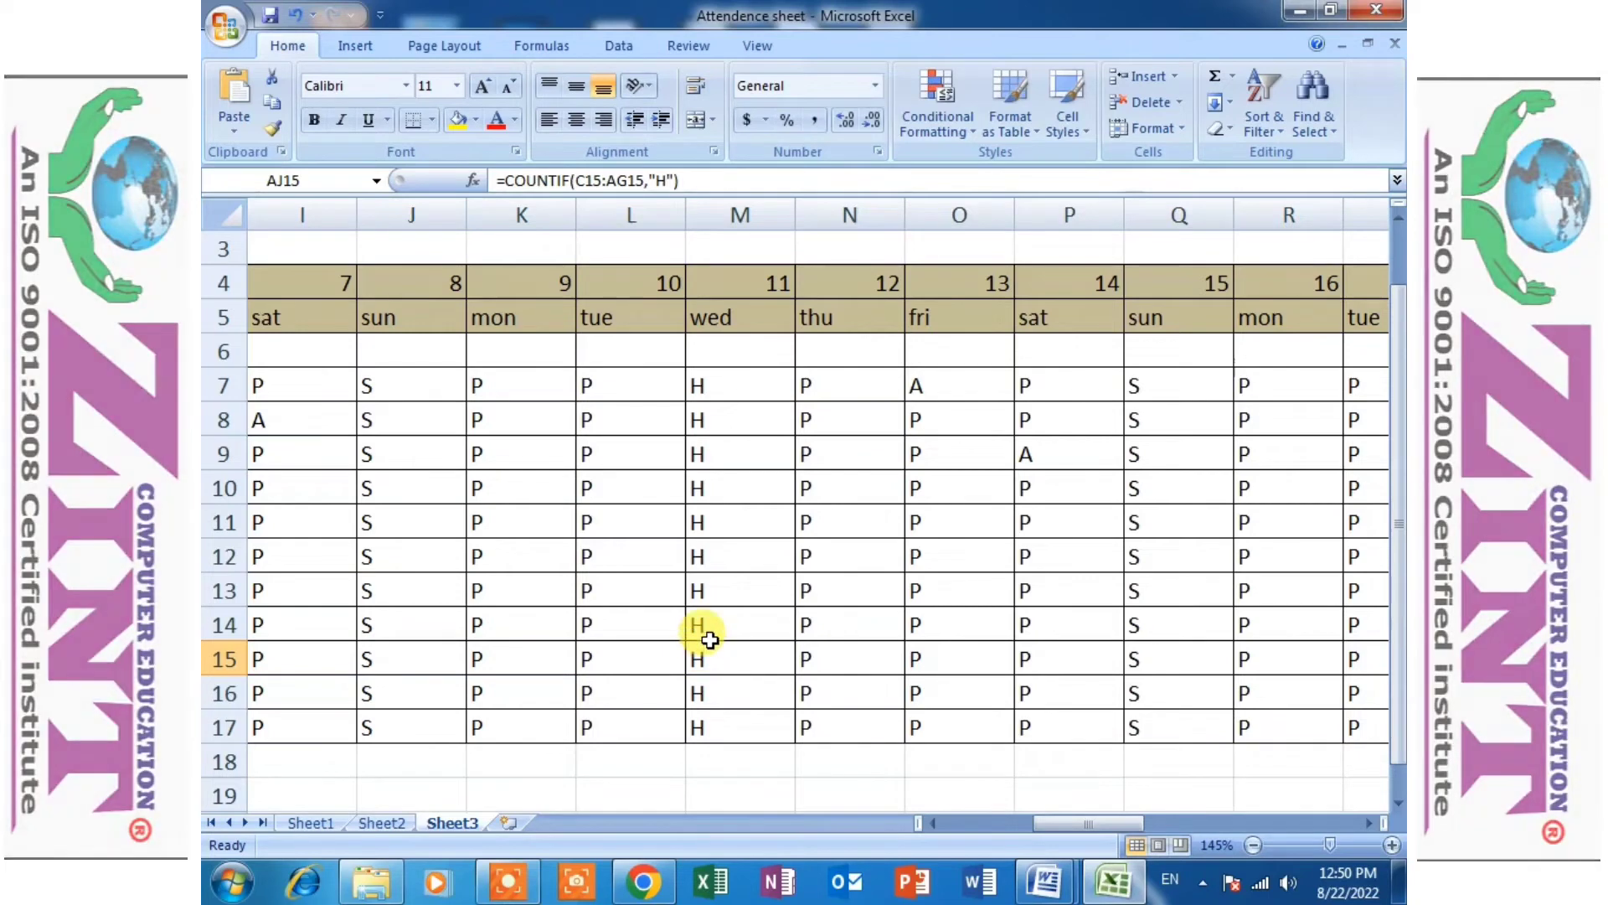
{"action": "scroll", "coordinate": [706, 656], "scroll_direction": "down", "scroll_amount": 5, "text": "ctrl"}
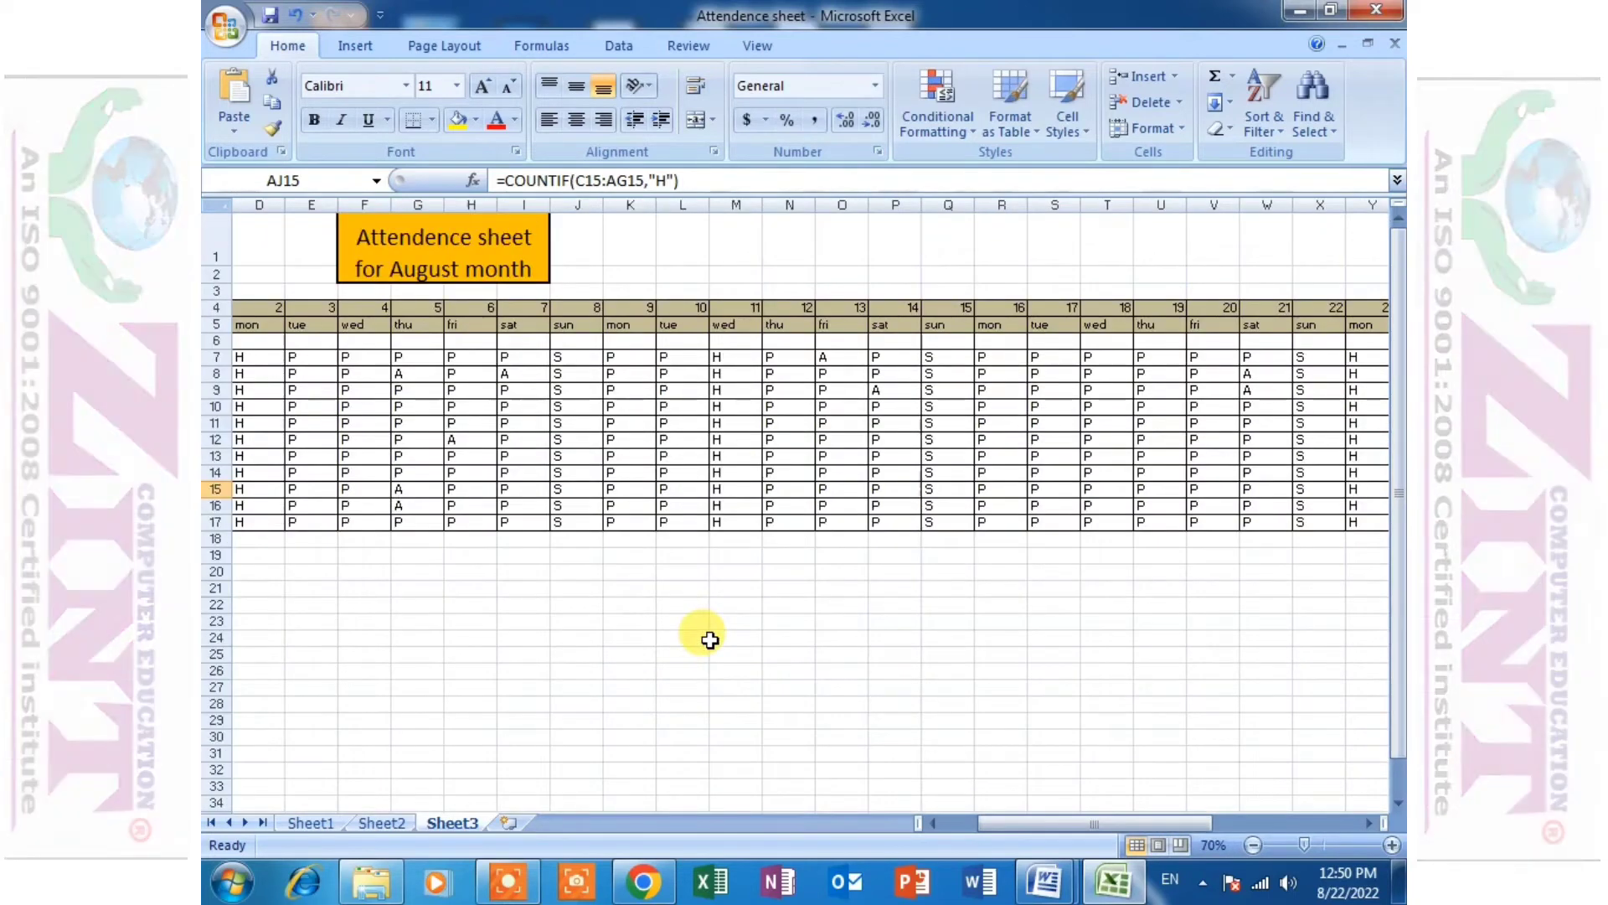
- Highlight cells containing "a" in the daily marks range C7:AG17 with Light Red Fill with Dark Red Text
{"action": "scroll", "coordinate": [709, 638], "scroll_direction": "down", "scroll_amount": 2, "text": "ctrl"}
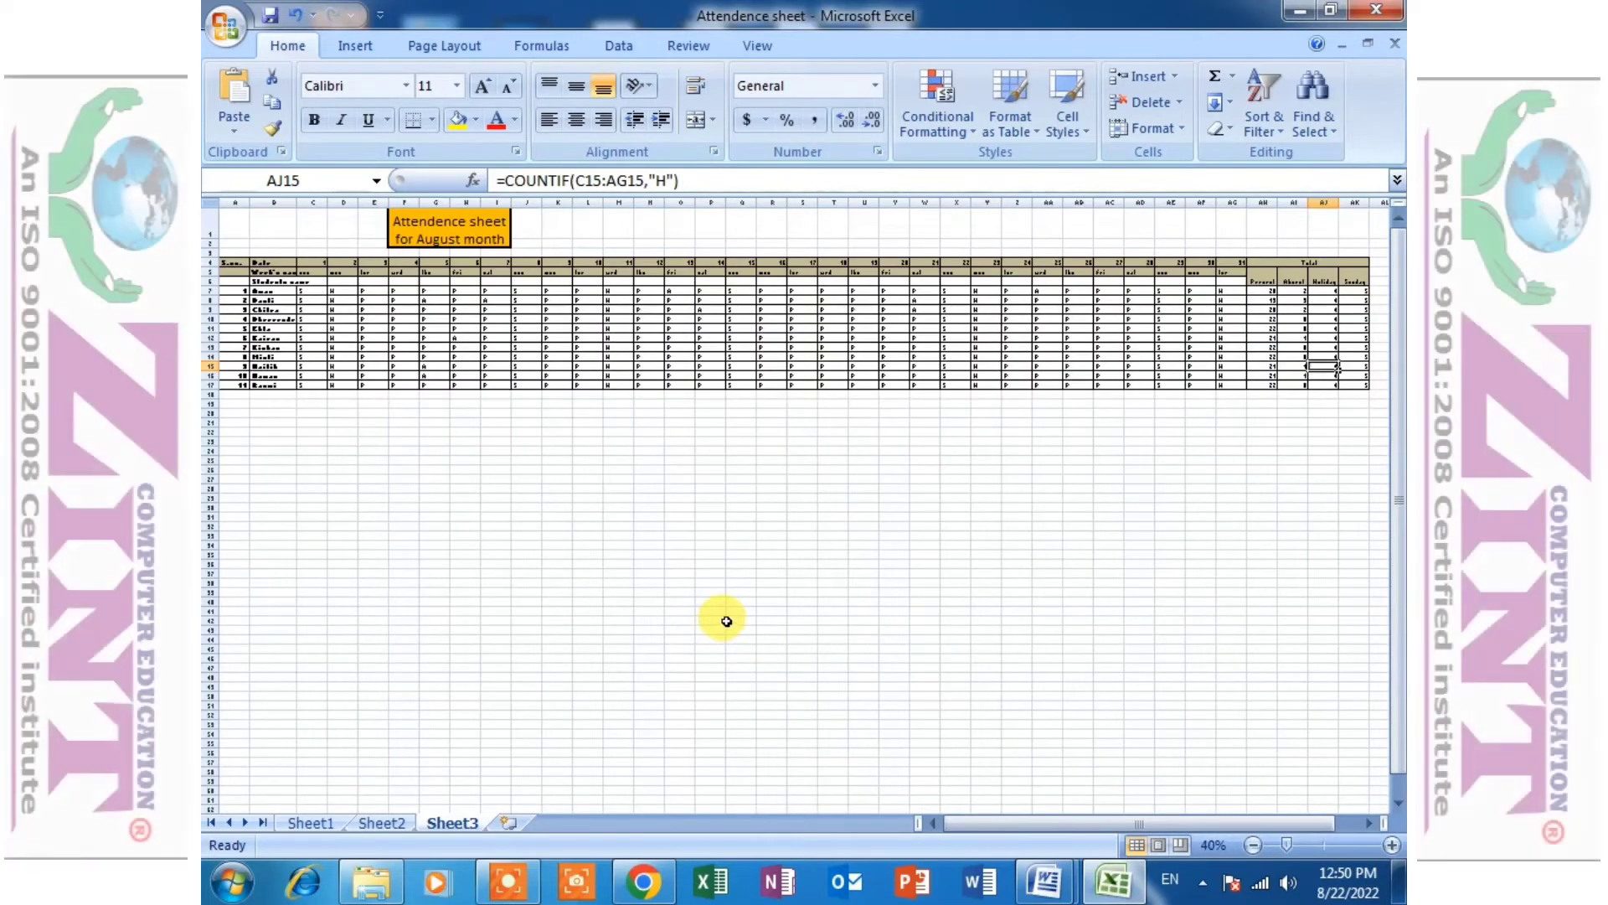
{"action": "scroll", "coordinate": [708, 653], "scroll_direction": "up", "scroll_amount": 6, "text": "ctrl"}
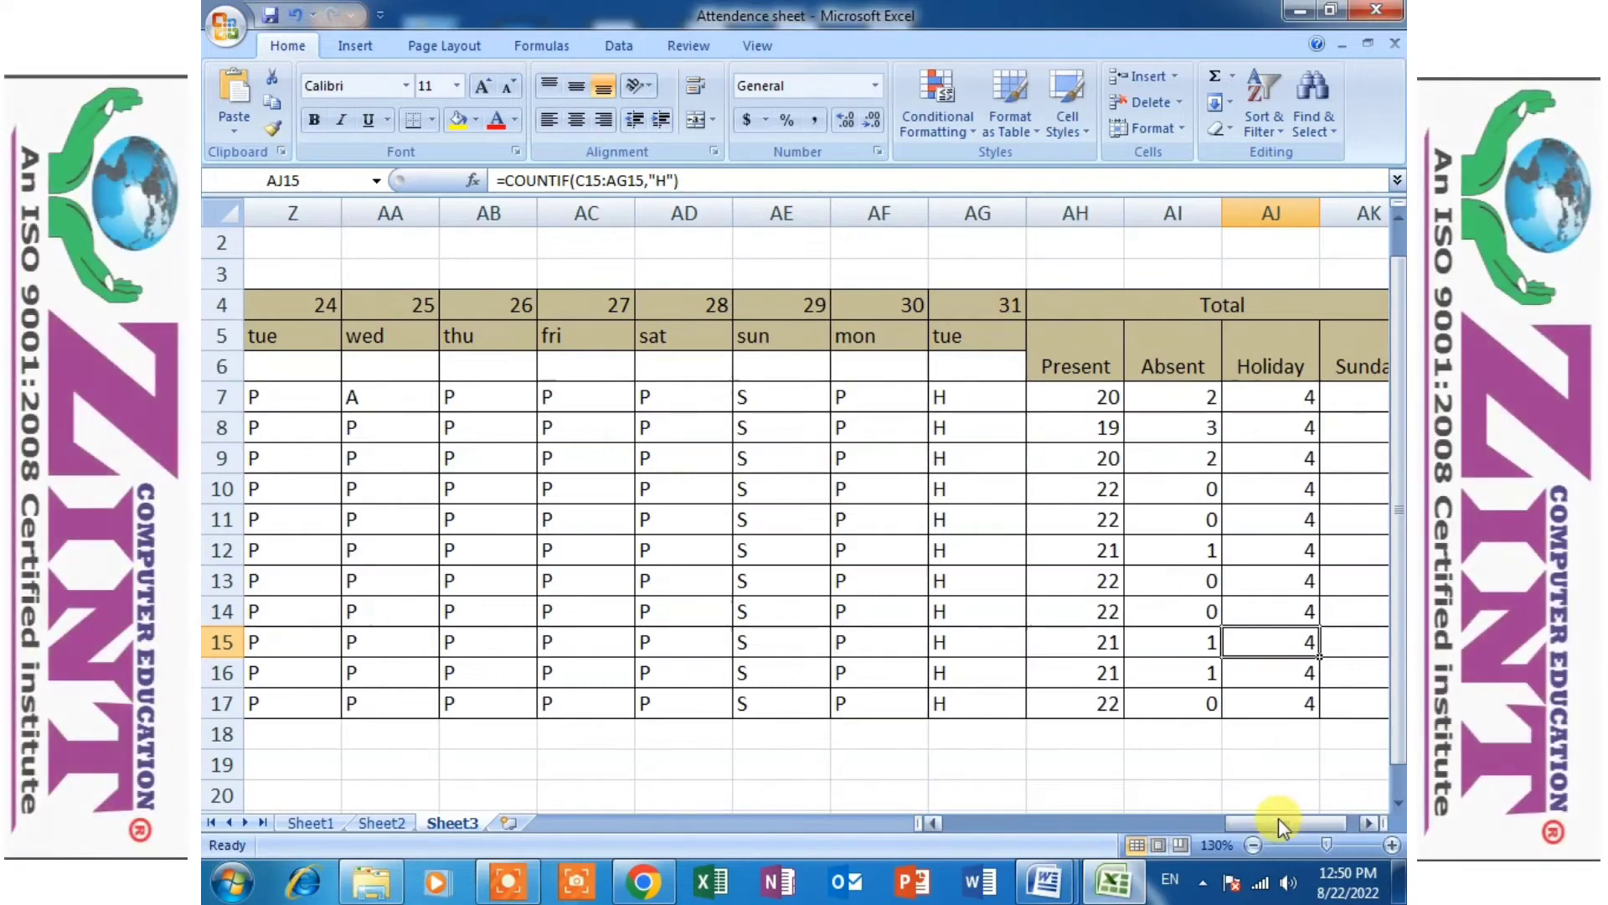
{"action": "left_click_drag", "start_coordinate": [1278, 822], "coordinate": [980, 825]}
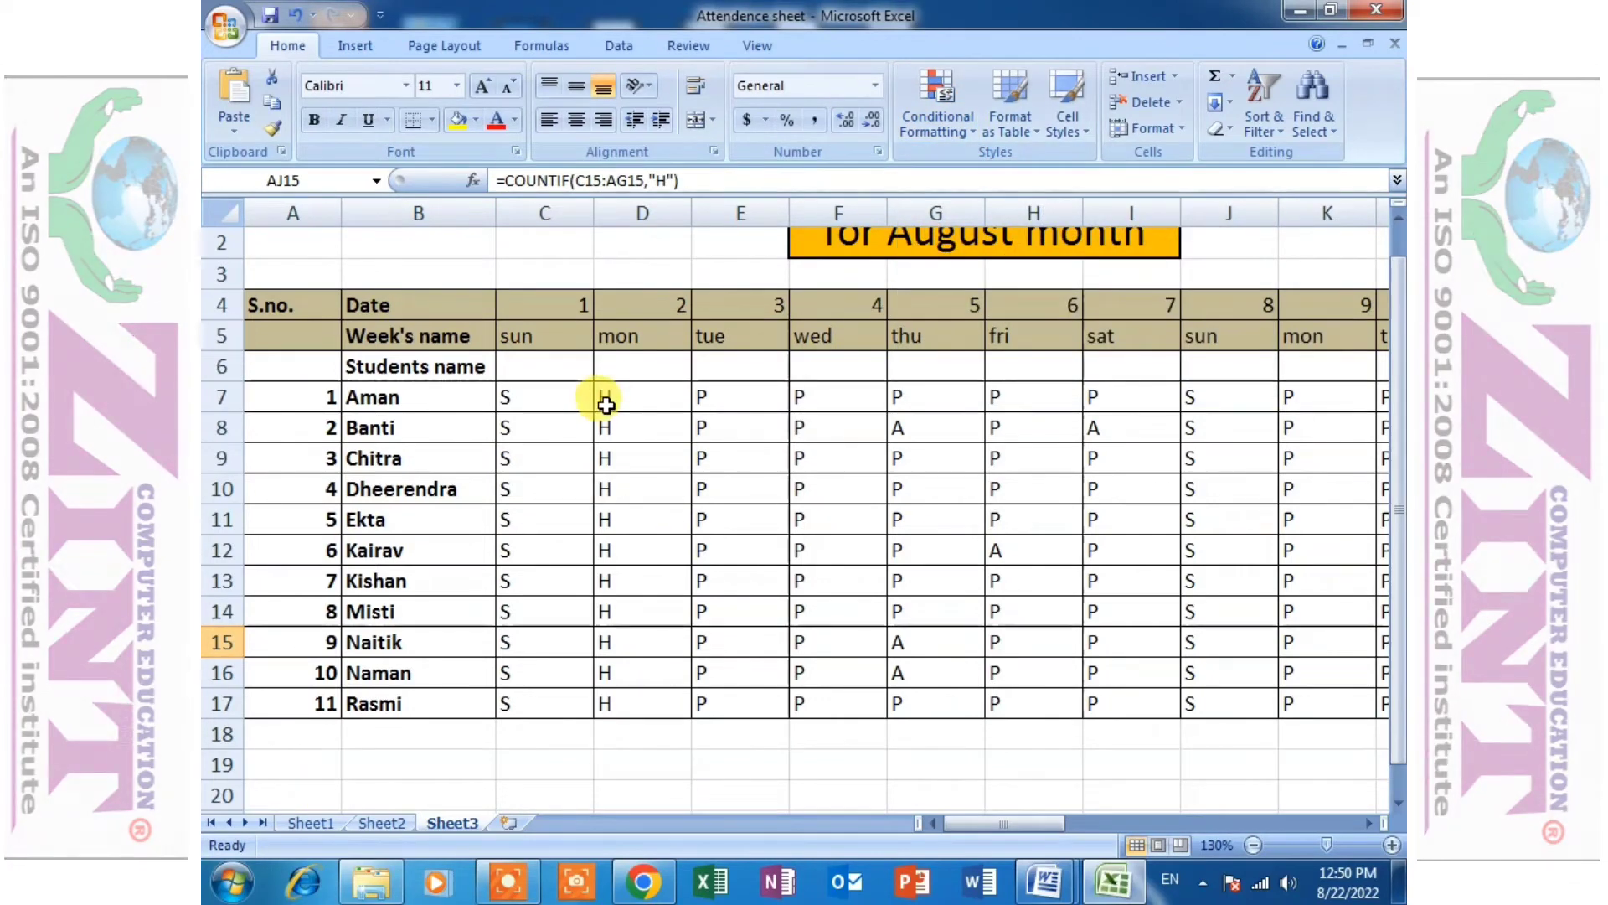
{"action": "left_click_drag", "start_coordinate": [544, 396], "coordinate": [993, 698]}
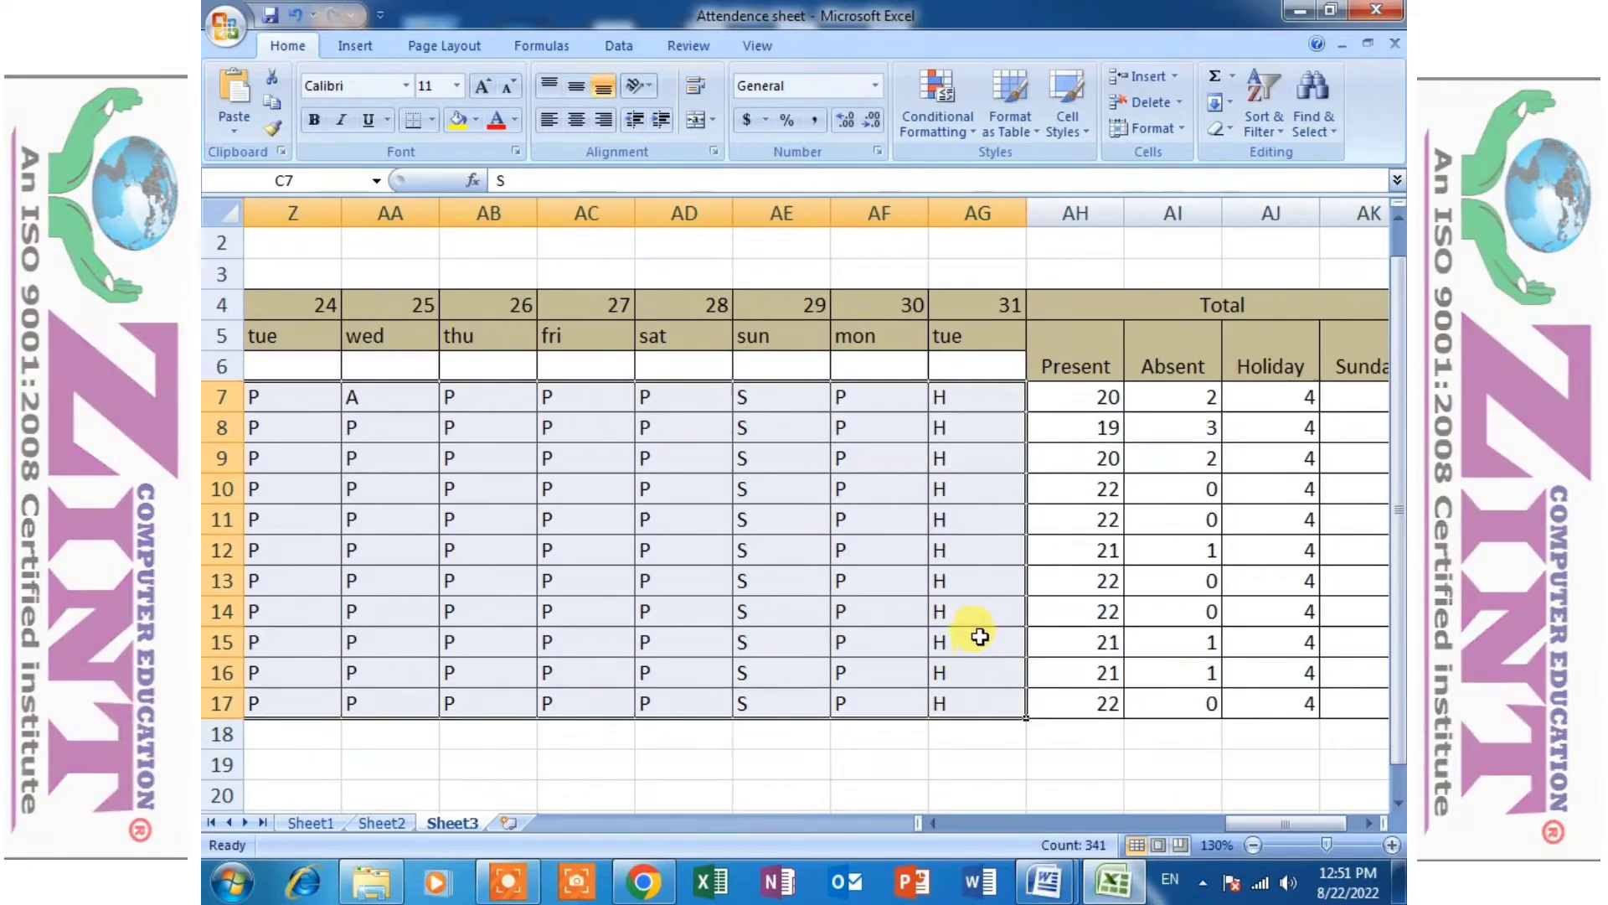
{"action": "left_click", "coordinate": [961, 132]}
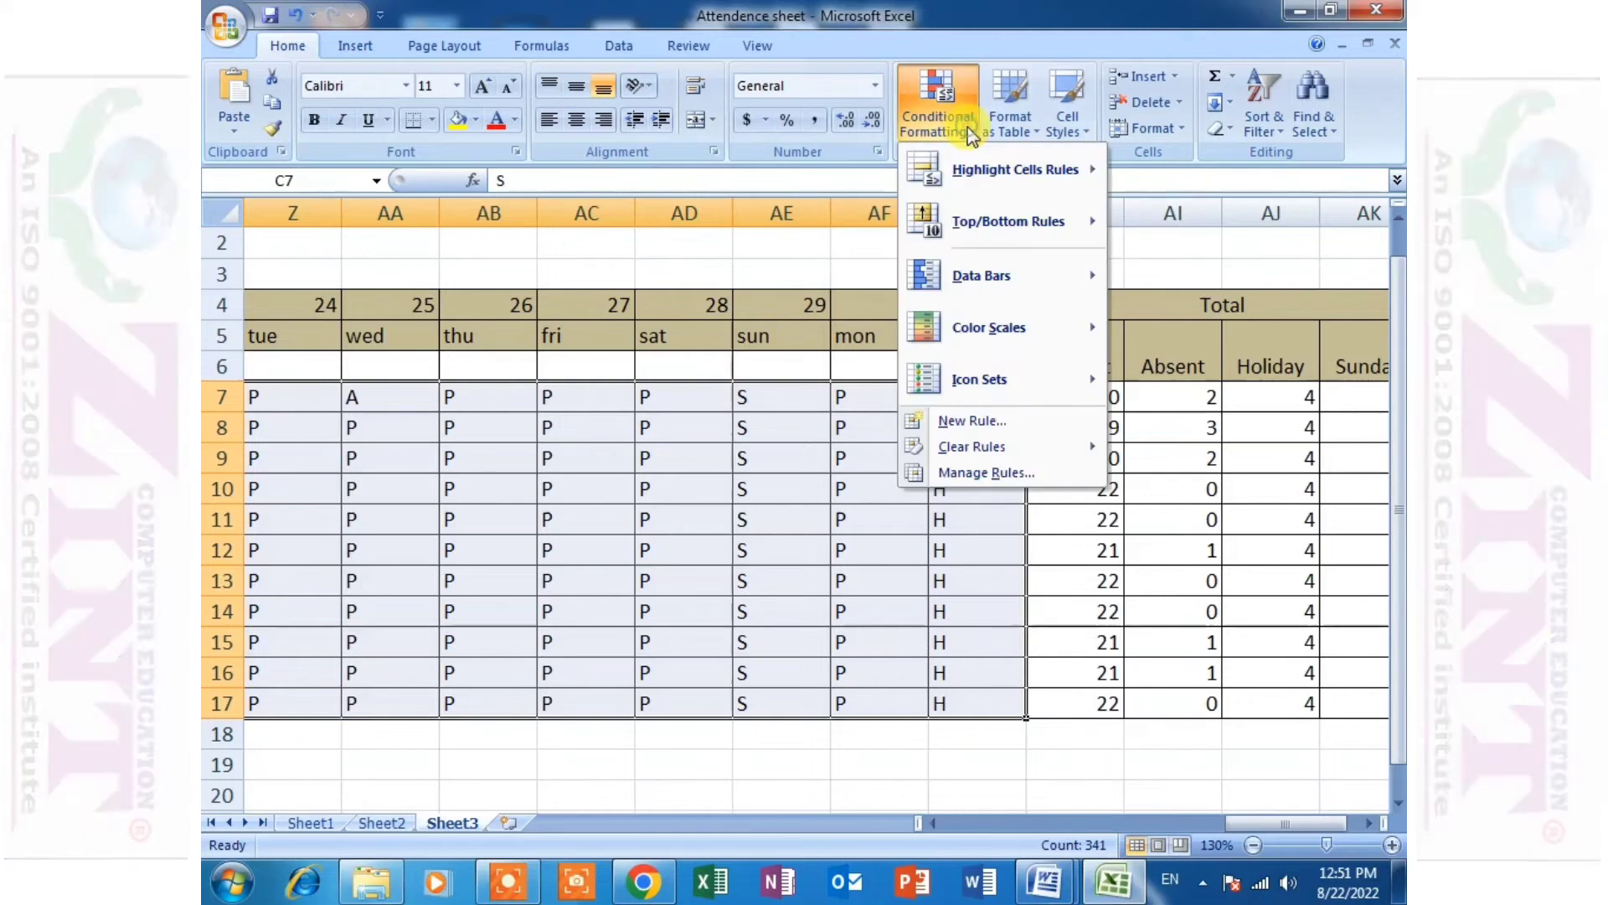
{"action": "mouse_move", "coordinate": [994, 174]}
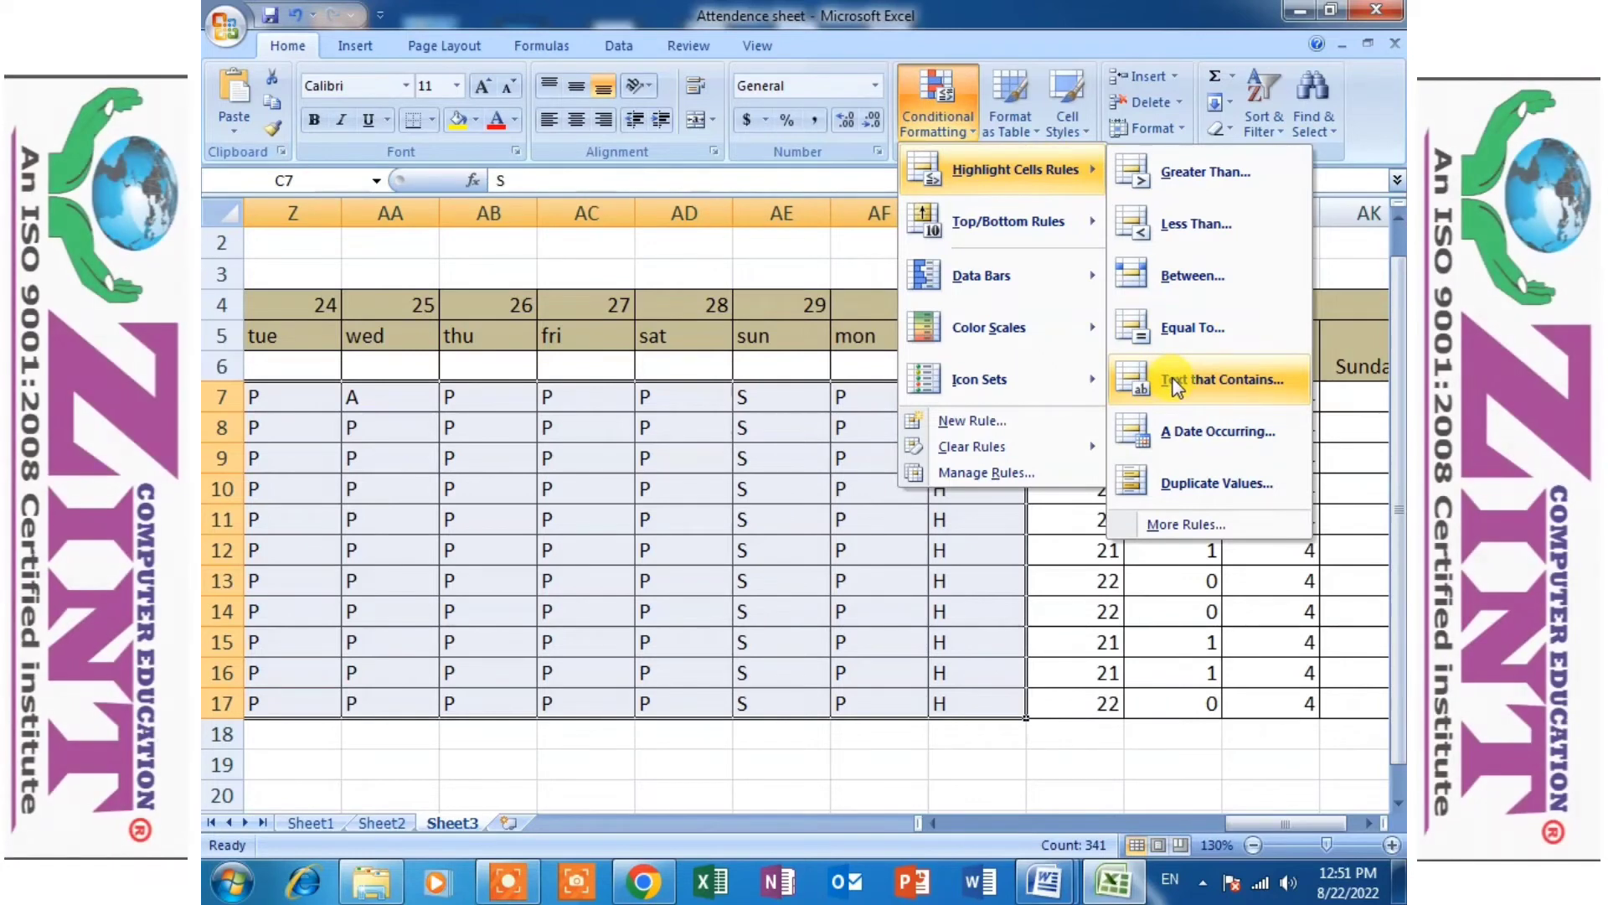
{"action": "left_click", "coordinate": [1176, 382]}
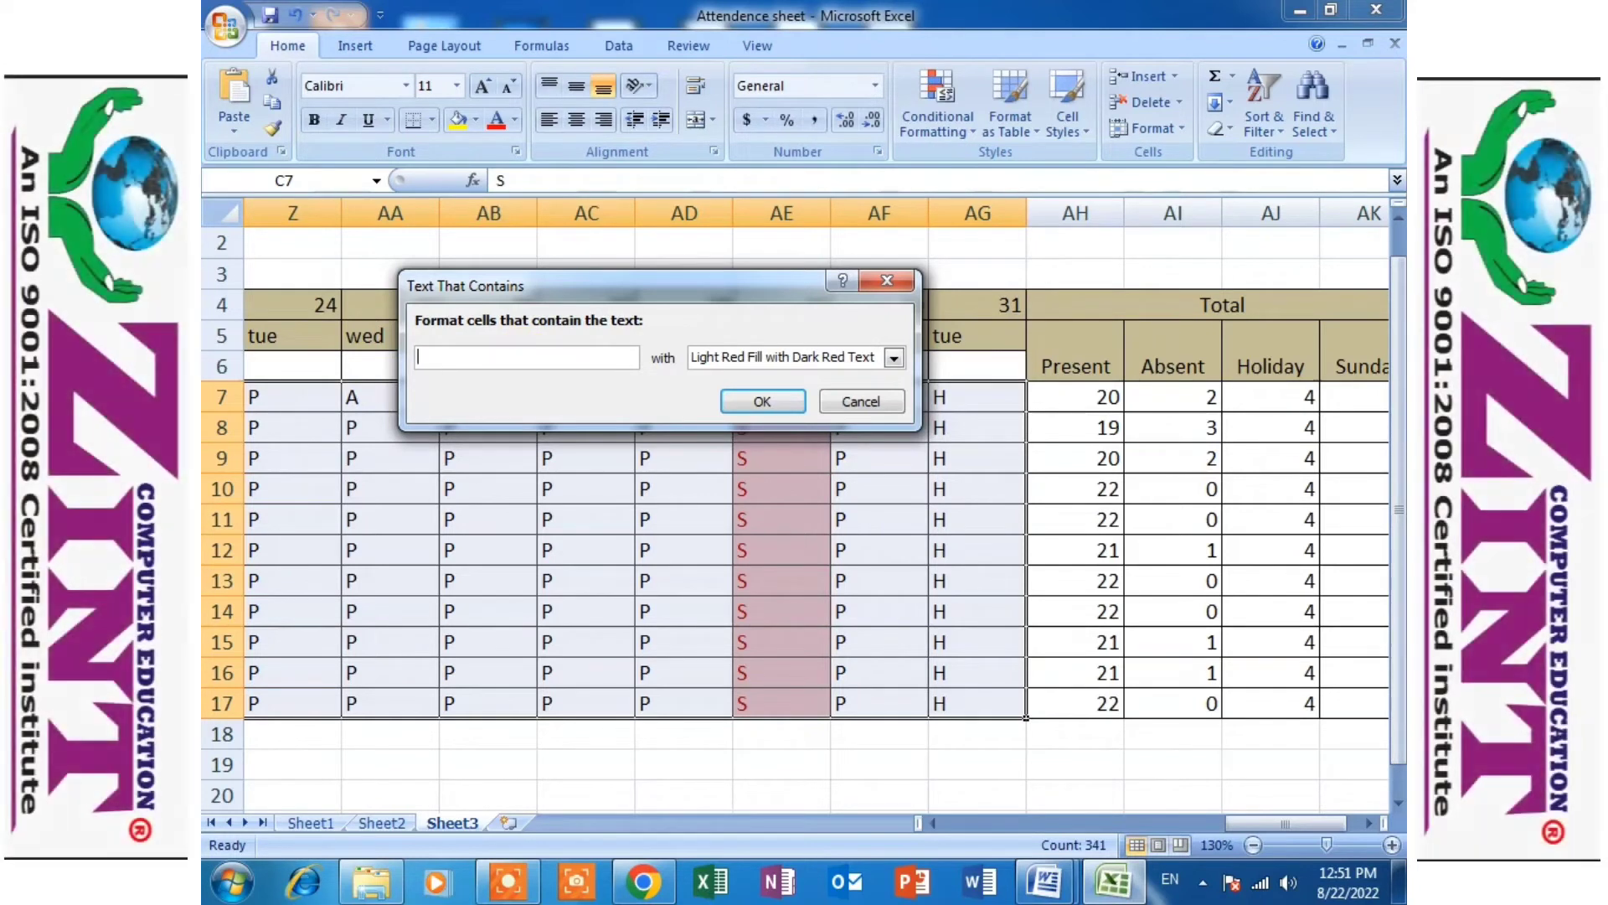
{"action": "type", "text": "a"}
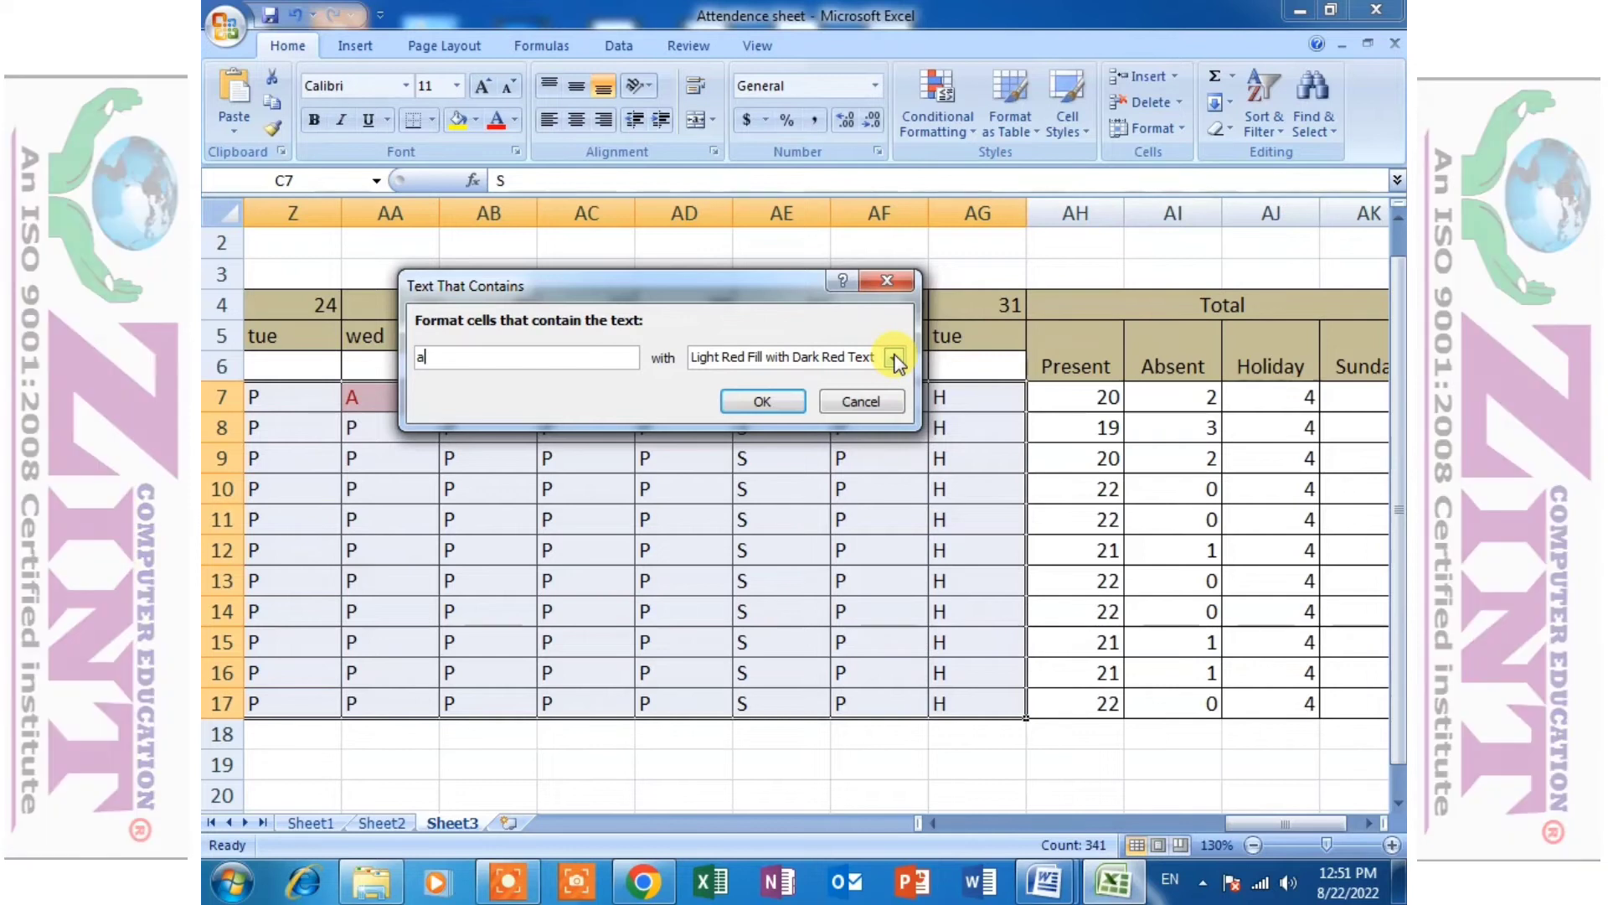
{"action": "left_click", "coordinate": [894, 358]}
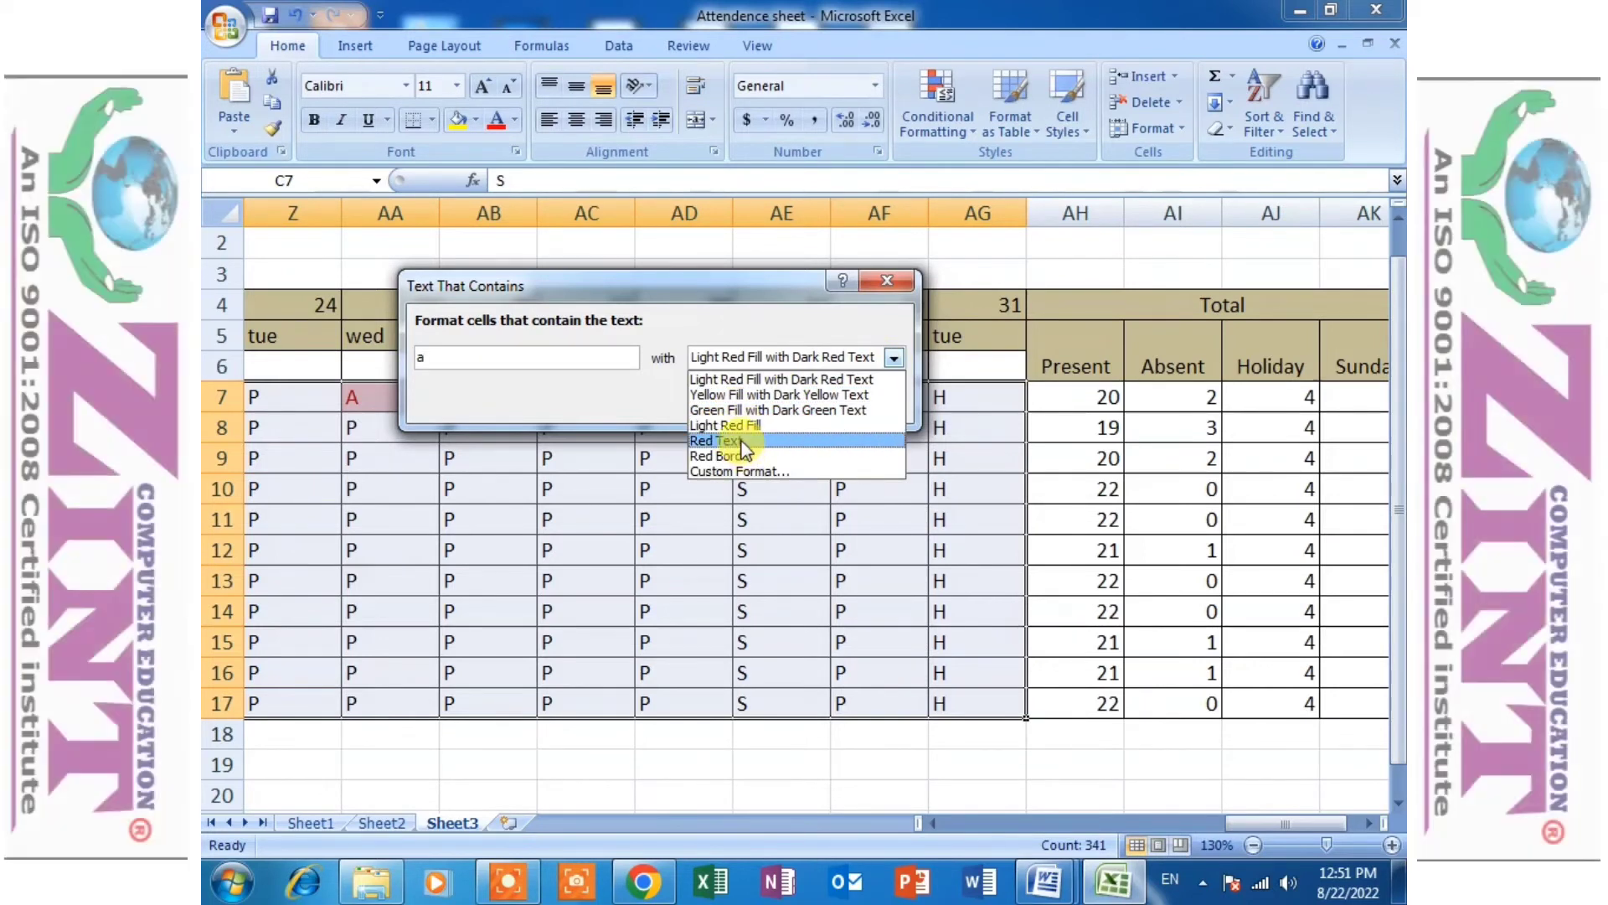
{"action": "left_click", "coordinate": [725, 441]}
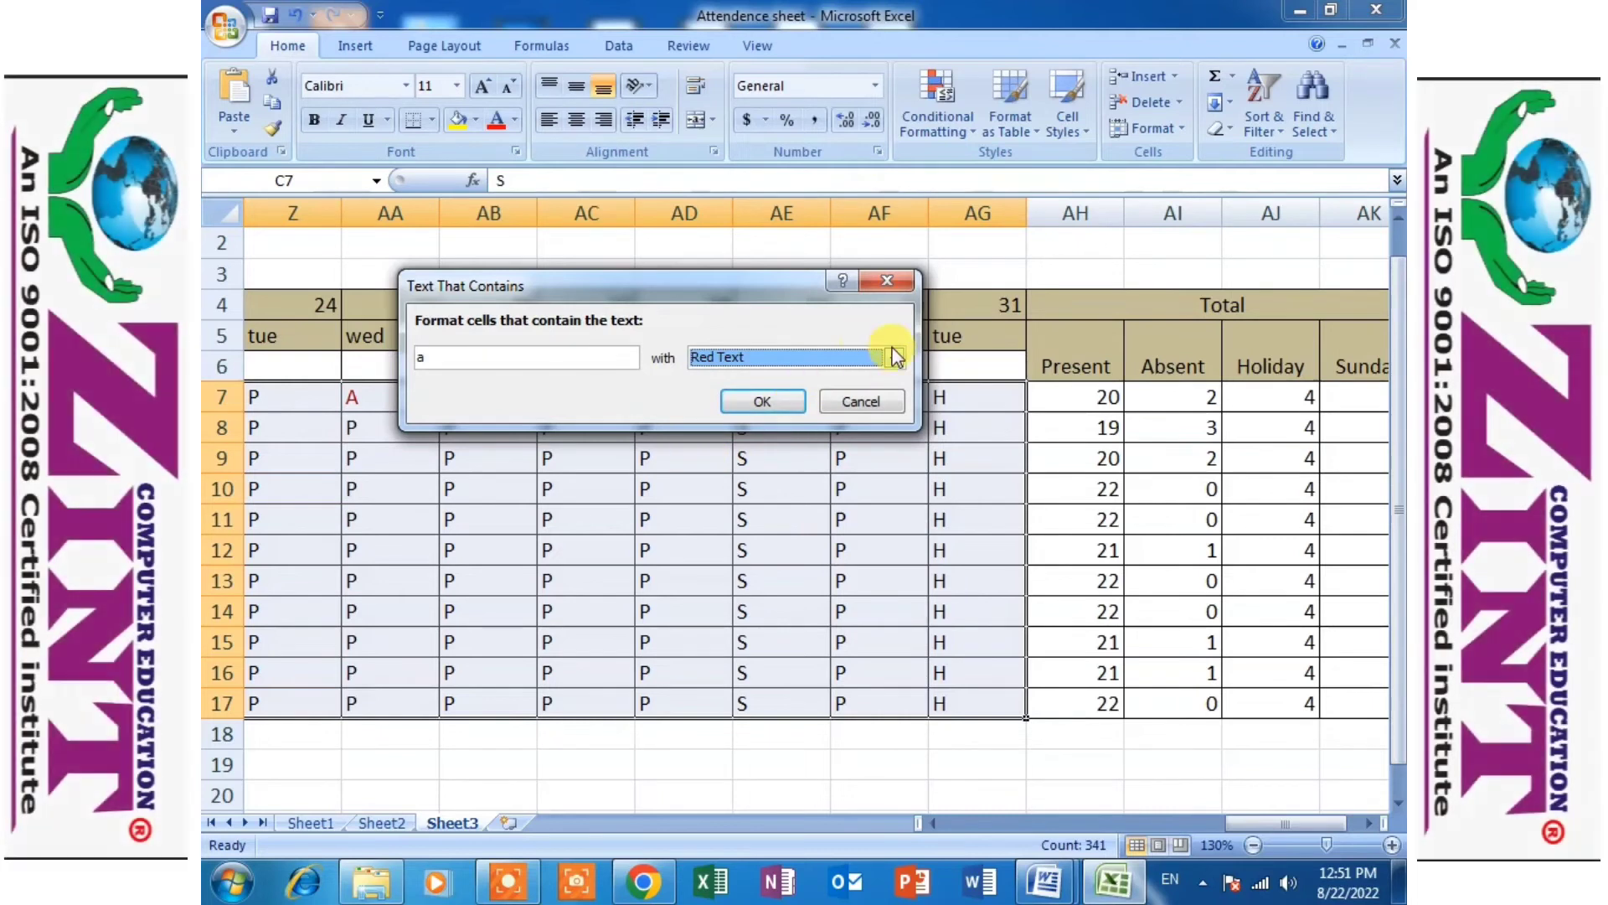
{"action": "left_click", "coordinate": [894, 359]}
{"action": "left_click", "coordinate": [808, 377]}
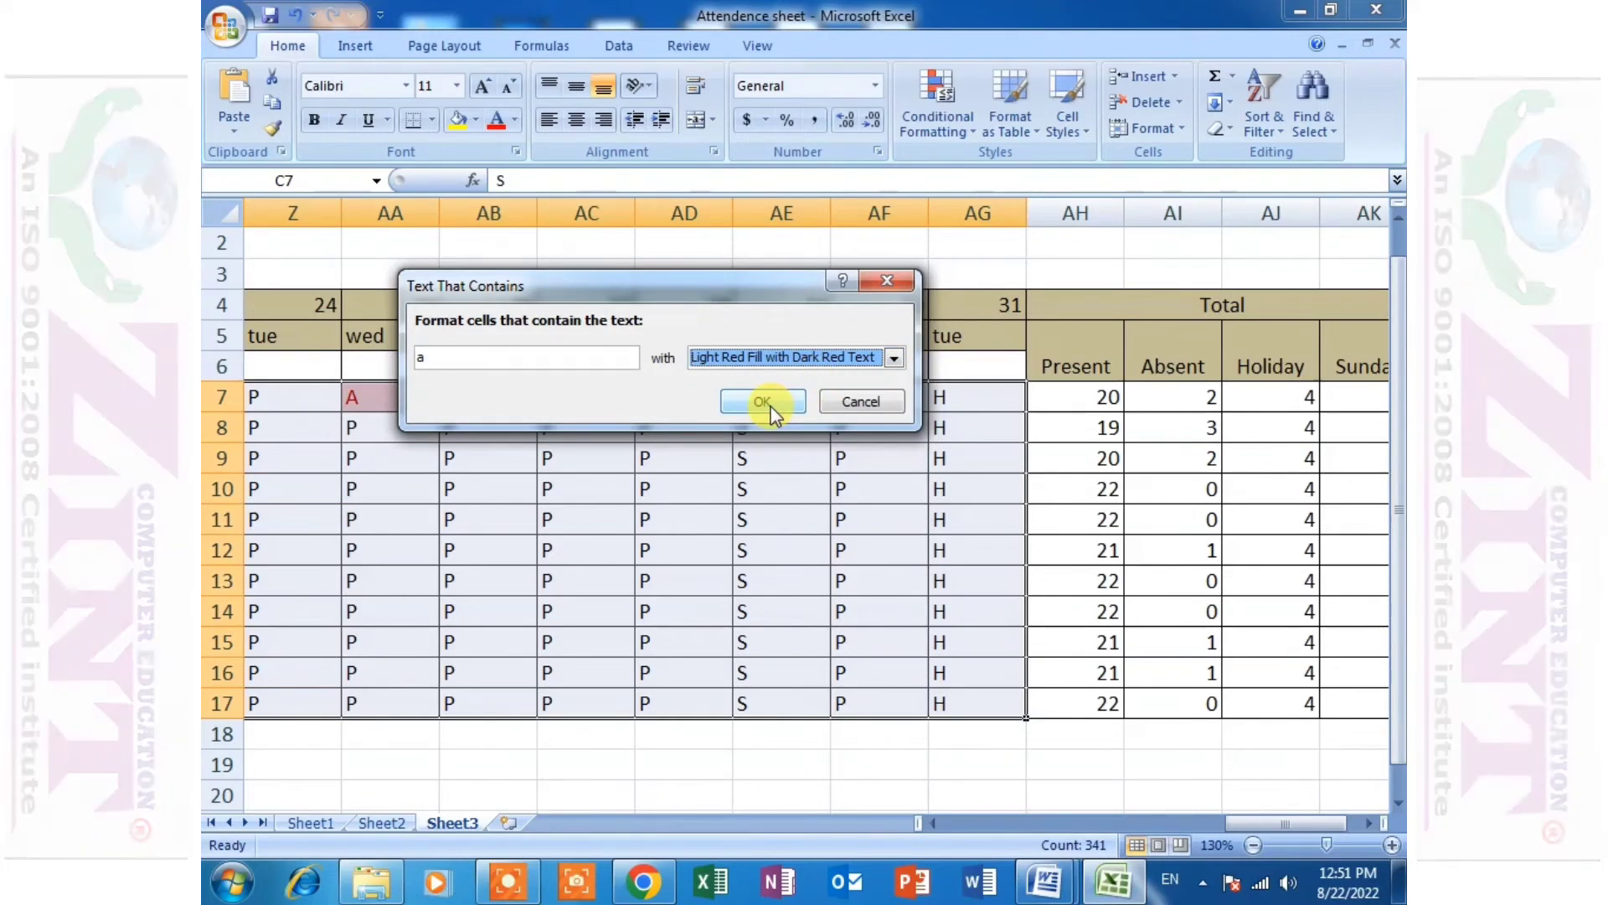
{"action": "left_click", "coordinate": [769, 406]}
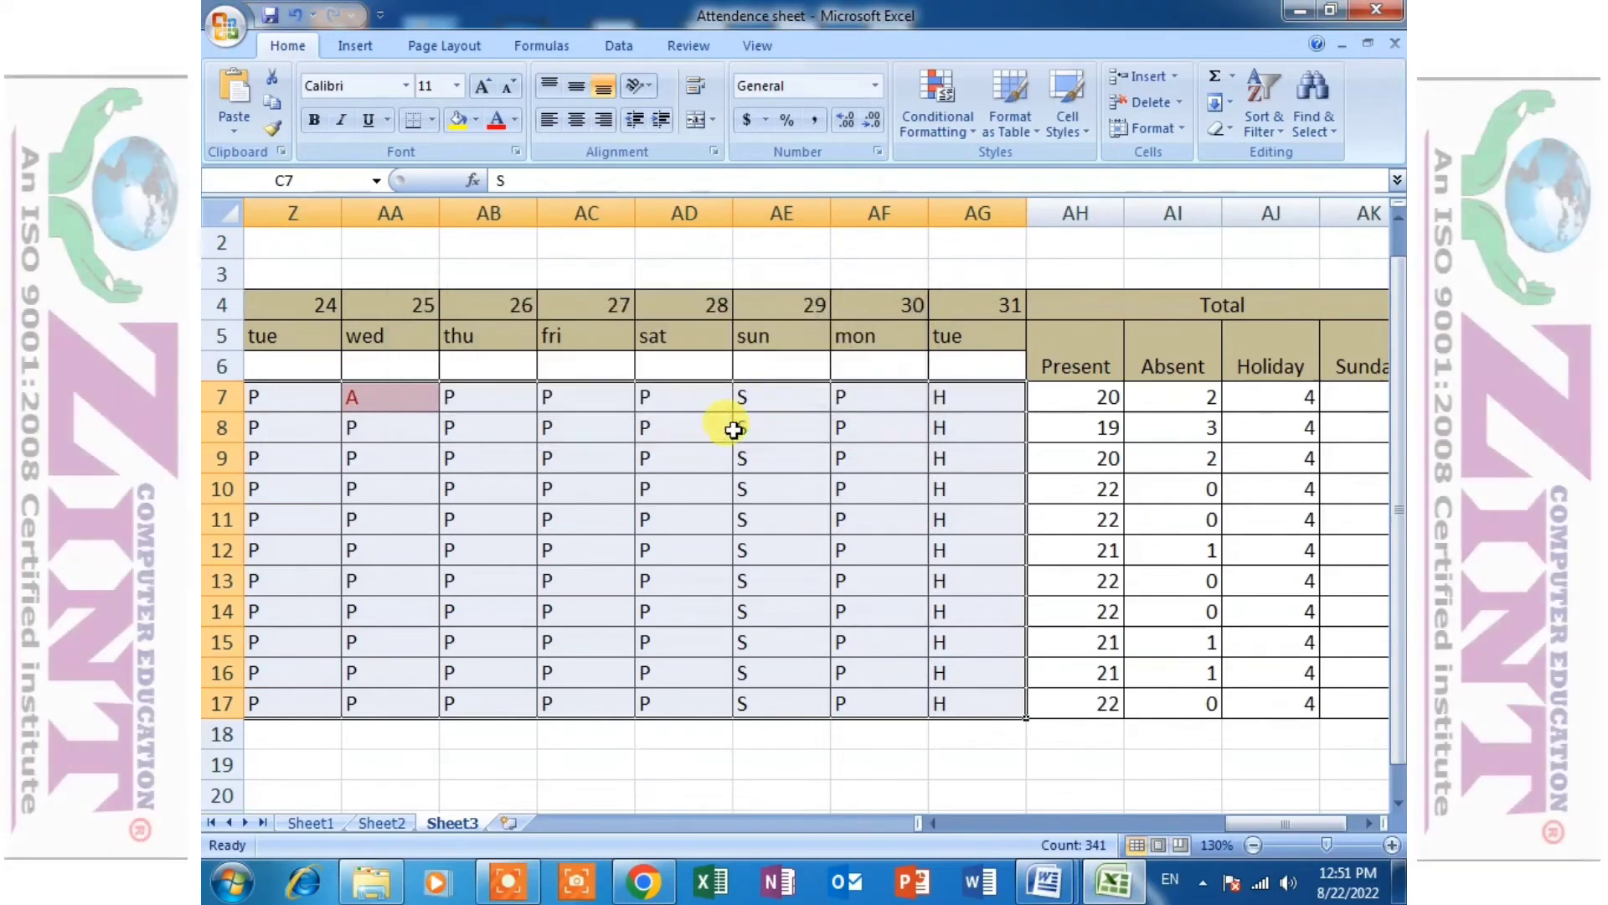
- Add a text-contains rule to the daily marks that formats "H" with Yellow Fill with Dark Yellow Text
{"action": "left_click_drag", "start_coordinate": [1309, 825], "coordinate": [1024, 843]}
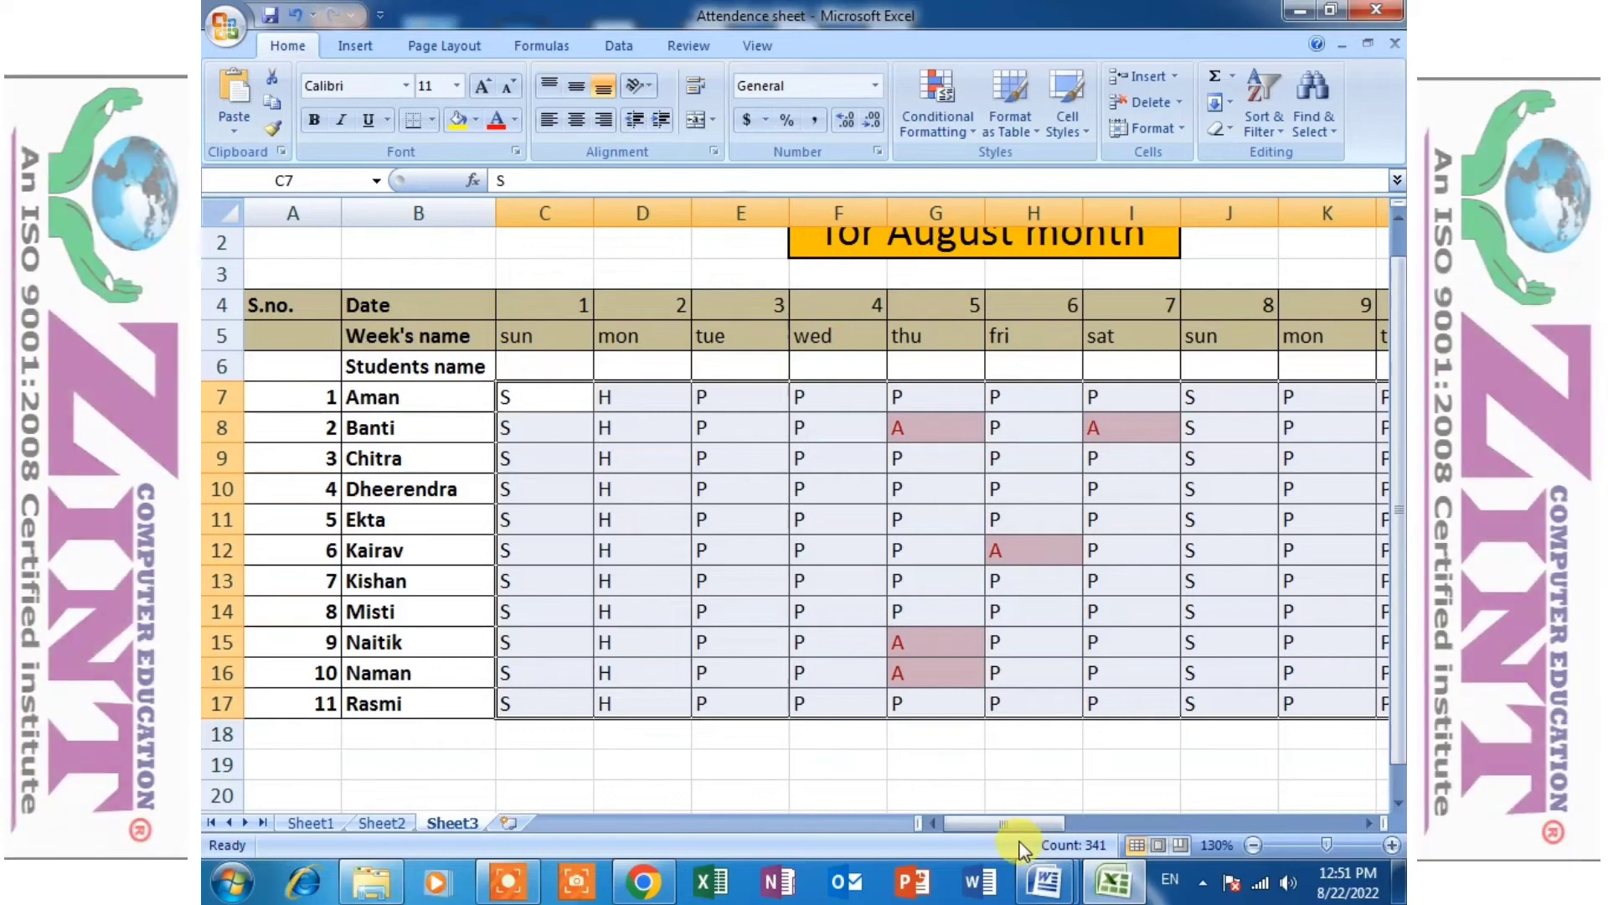
{"action": "left_click_drag", "start_coordinate": [1035, 828], "coordinate": [1200, 828]}
{"action": "left_click", "coordinate": [936, 127]}
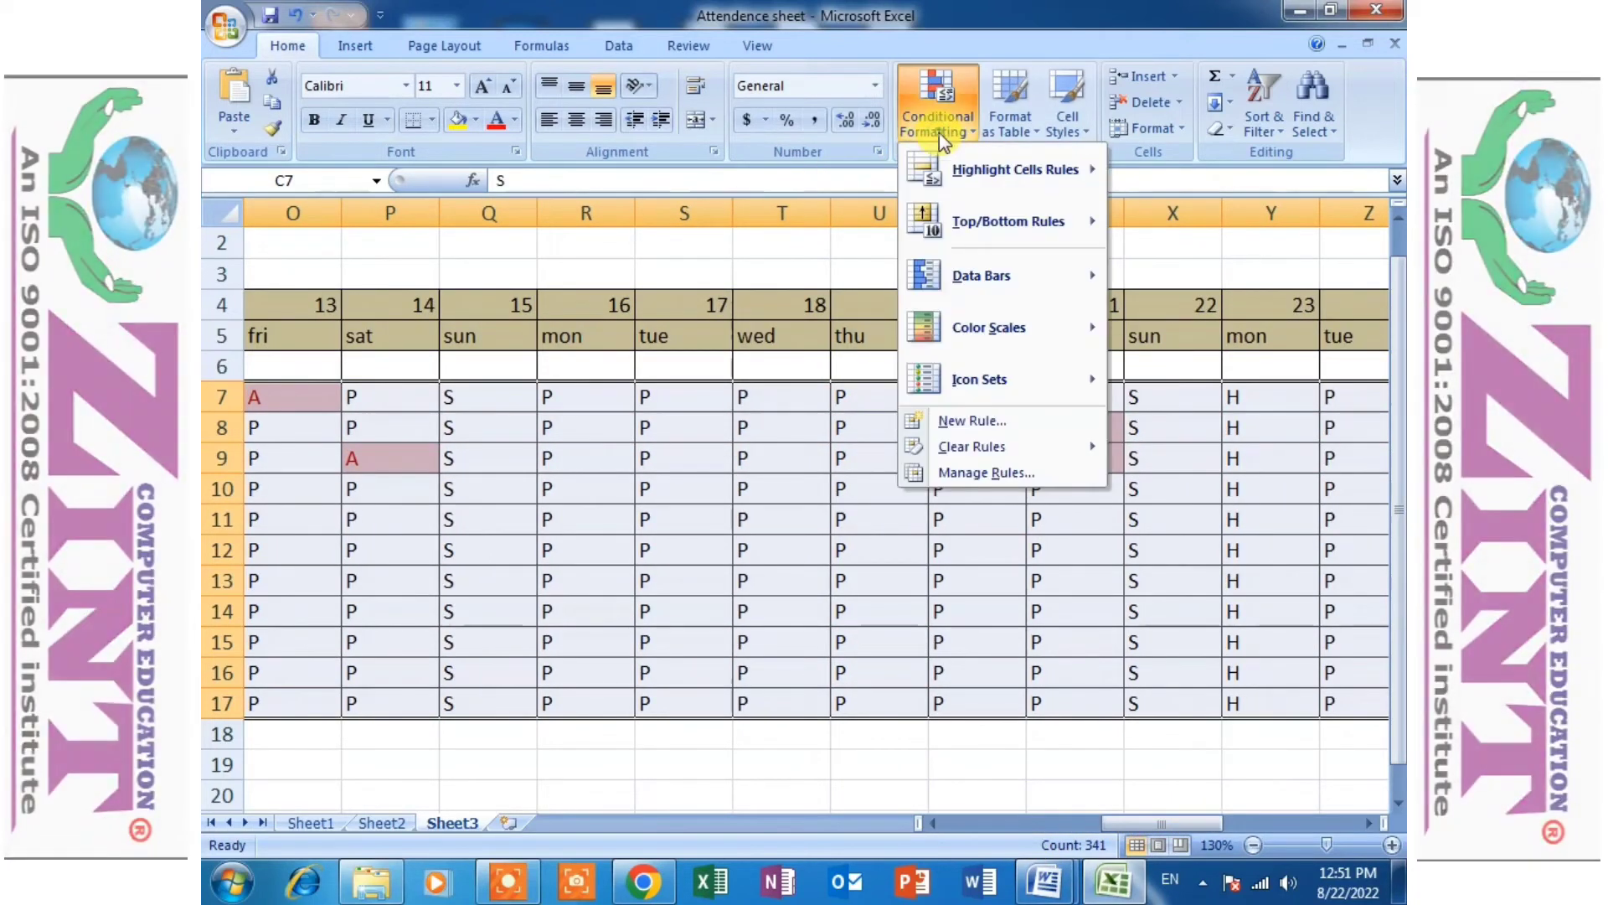
{"action": "mouse_move", "coordinate": [971, 172]}
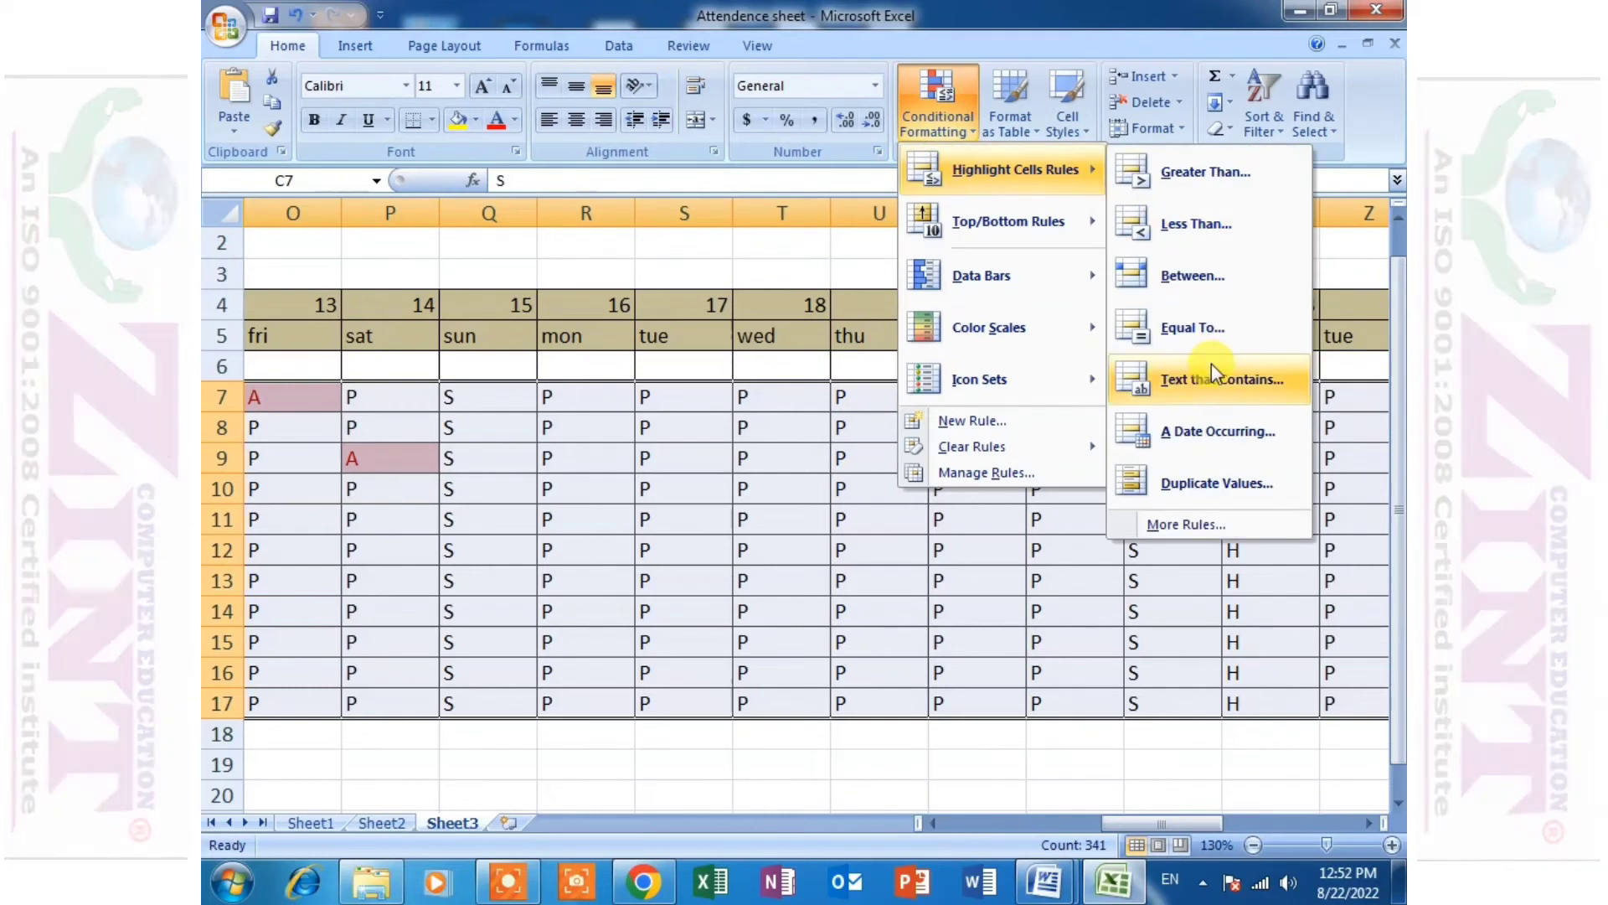
{"action": "left_click", "coordinate": [1198, 382]}
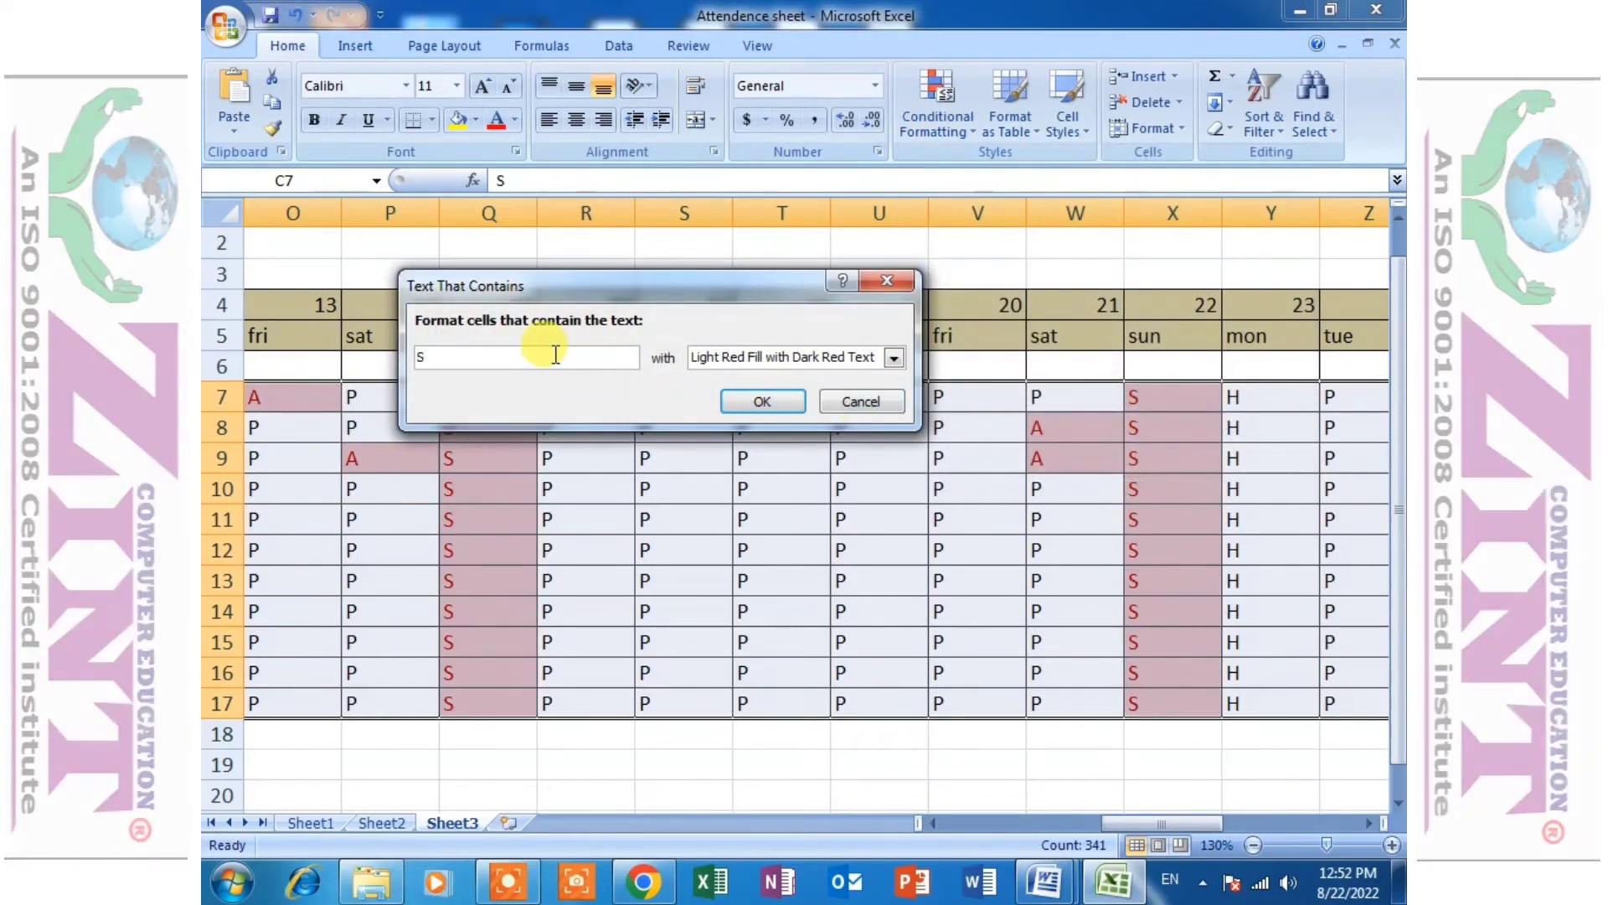
{"action": "type", "text": "H"}
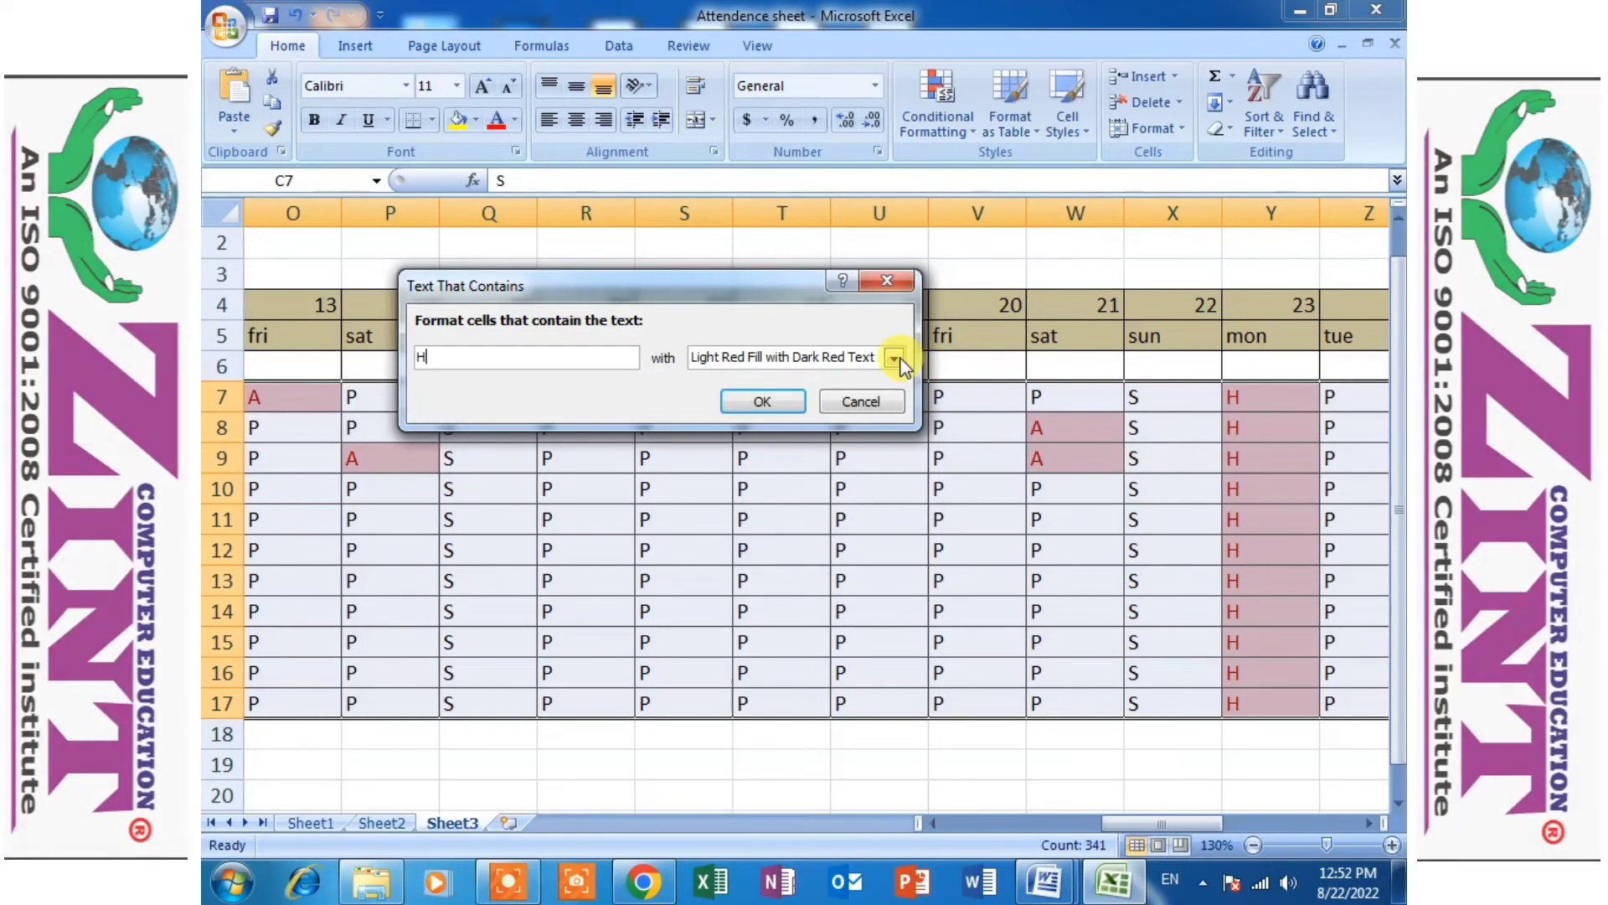
{"action": "left_click", "coordinate": [895, 359]}
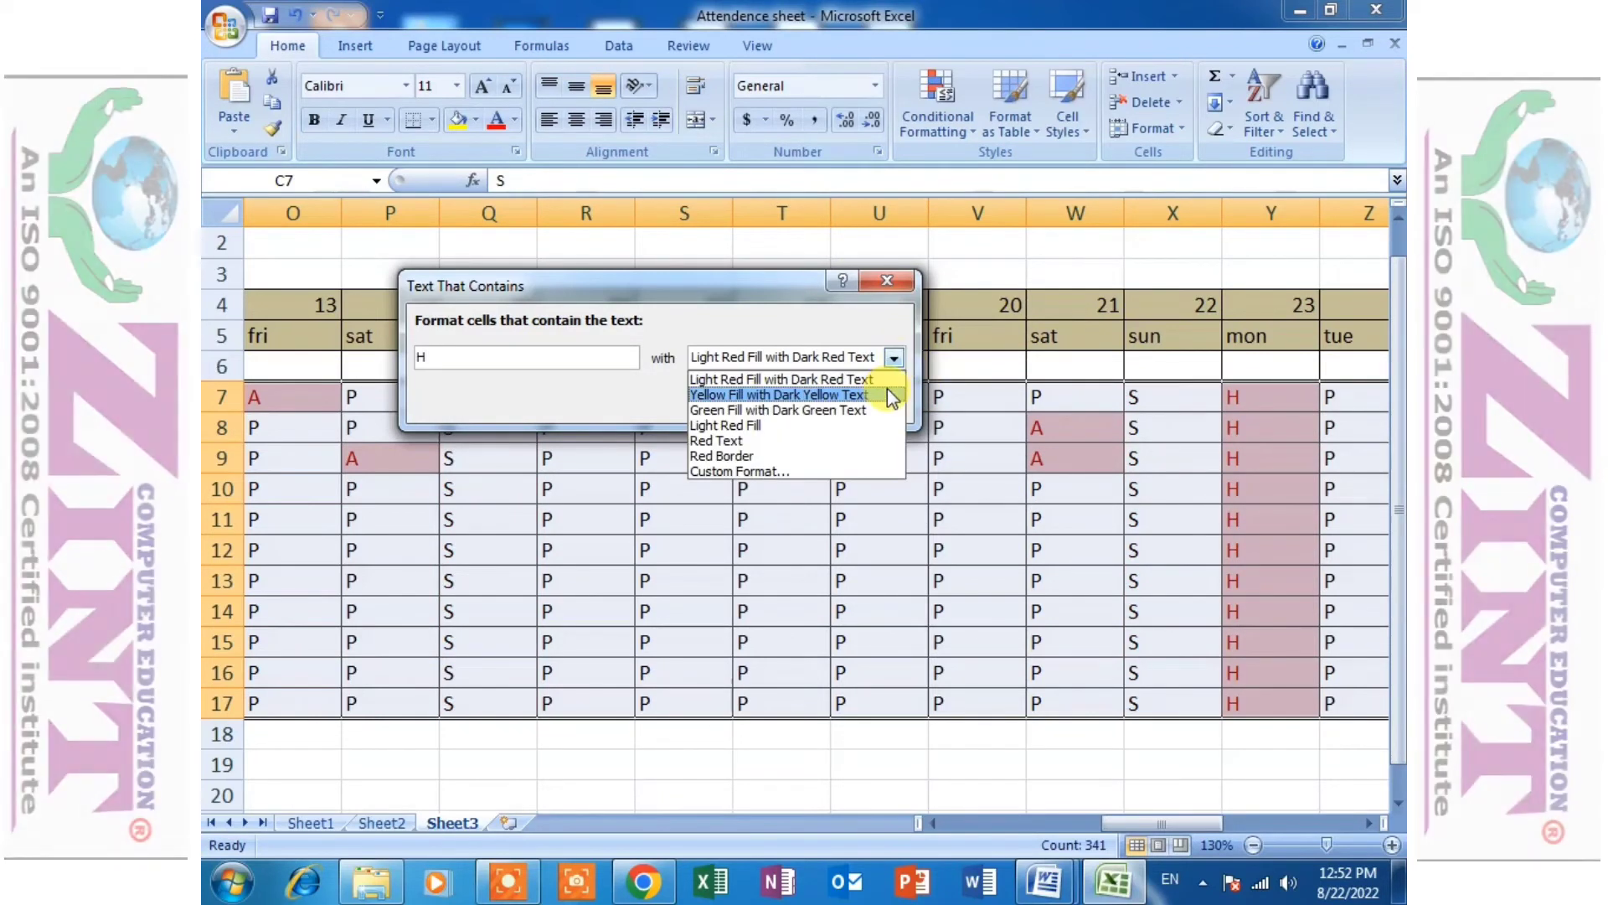
{"action": "left_click", "coordinate": [878, 395]}
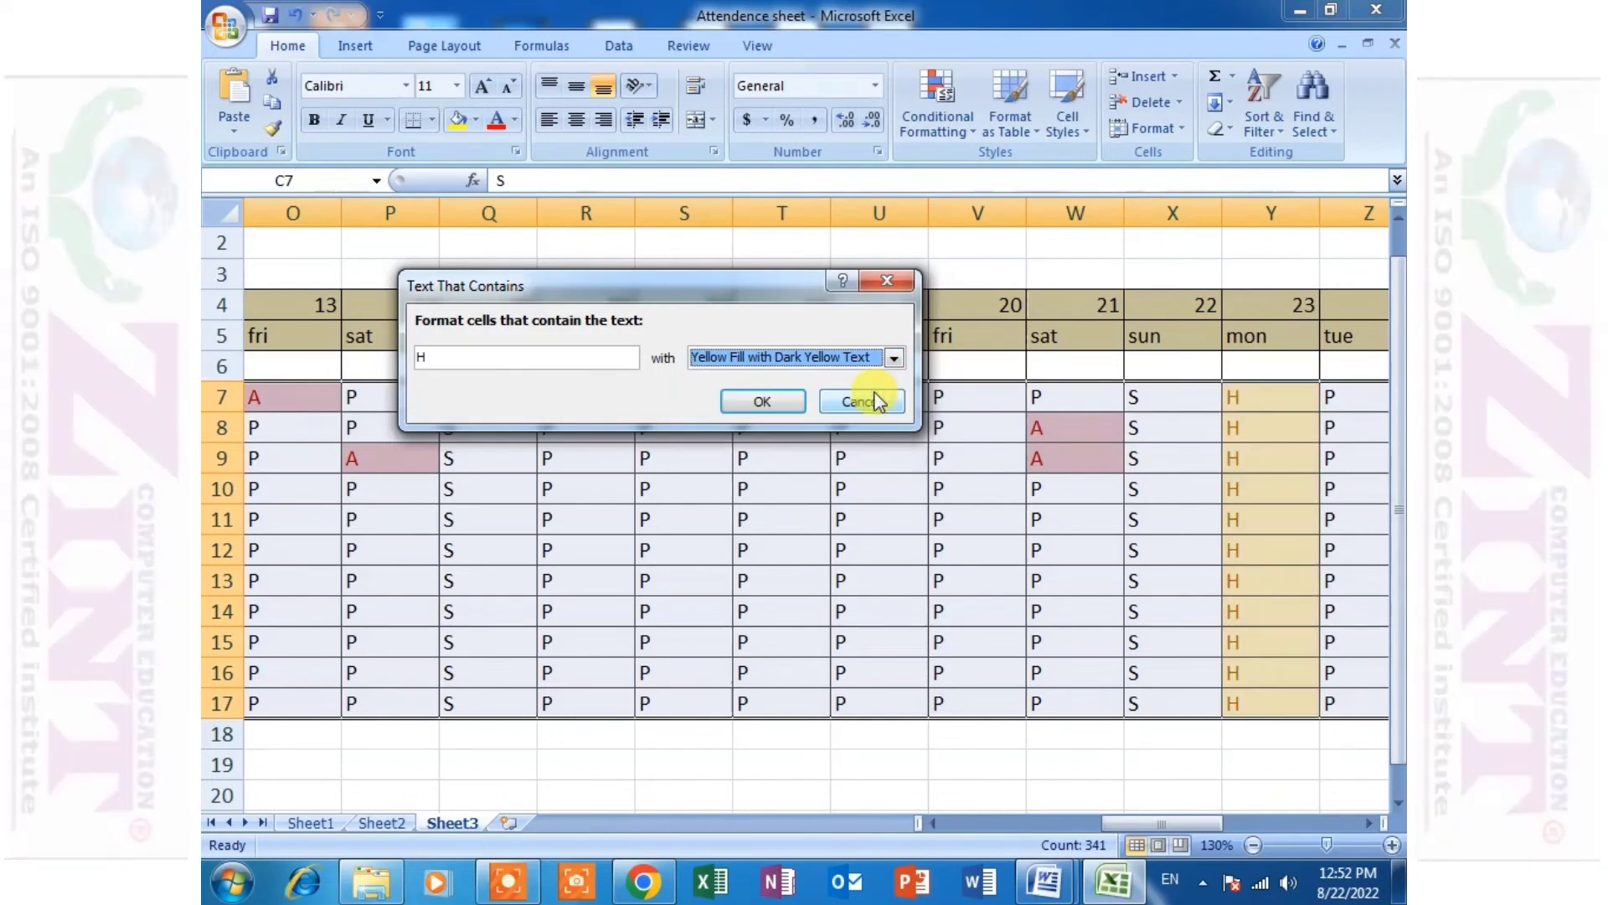
{"action": "left_click", "coordinate": [793, 405]}
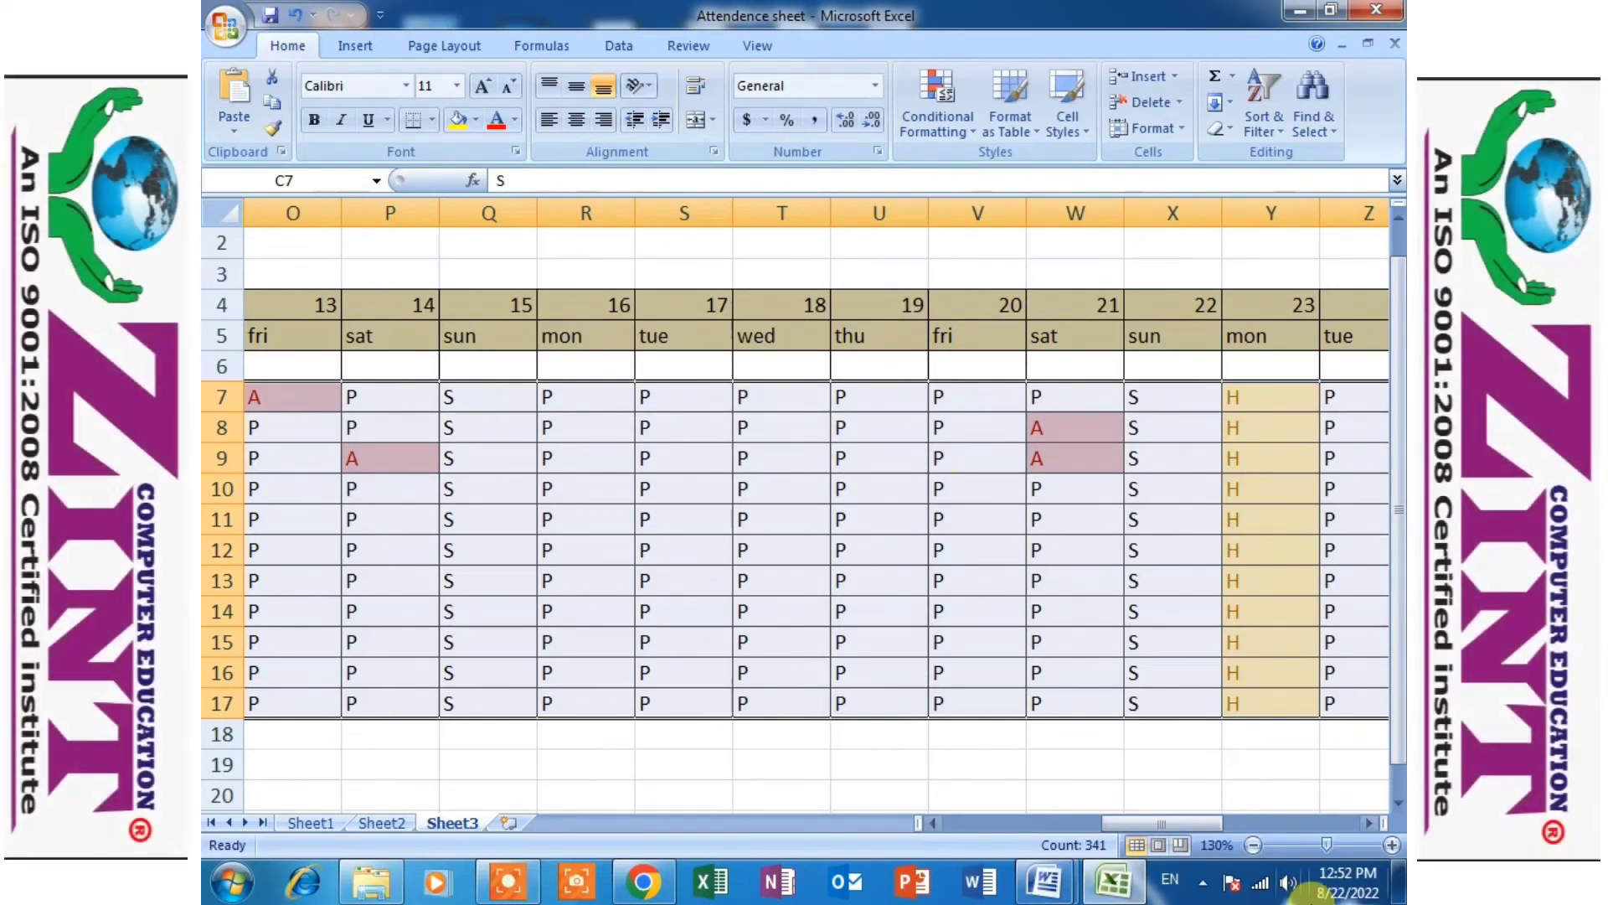
- Add a text-contains rule to the daily marks that formats "S" with Green Fill with Dark Green Text
{"action": "left_click_drag", "start_coordinate": [1244, 826], "coordinate": [1003, 841]}
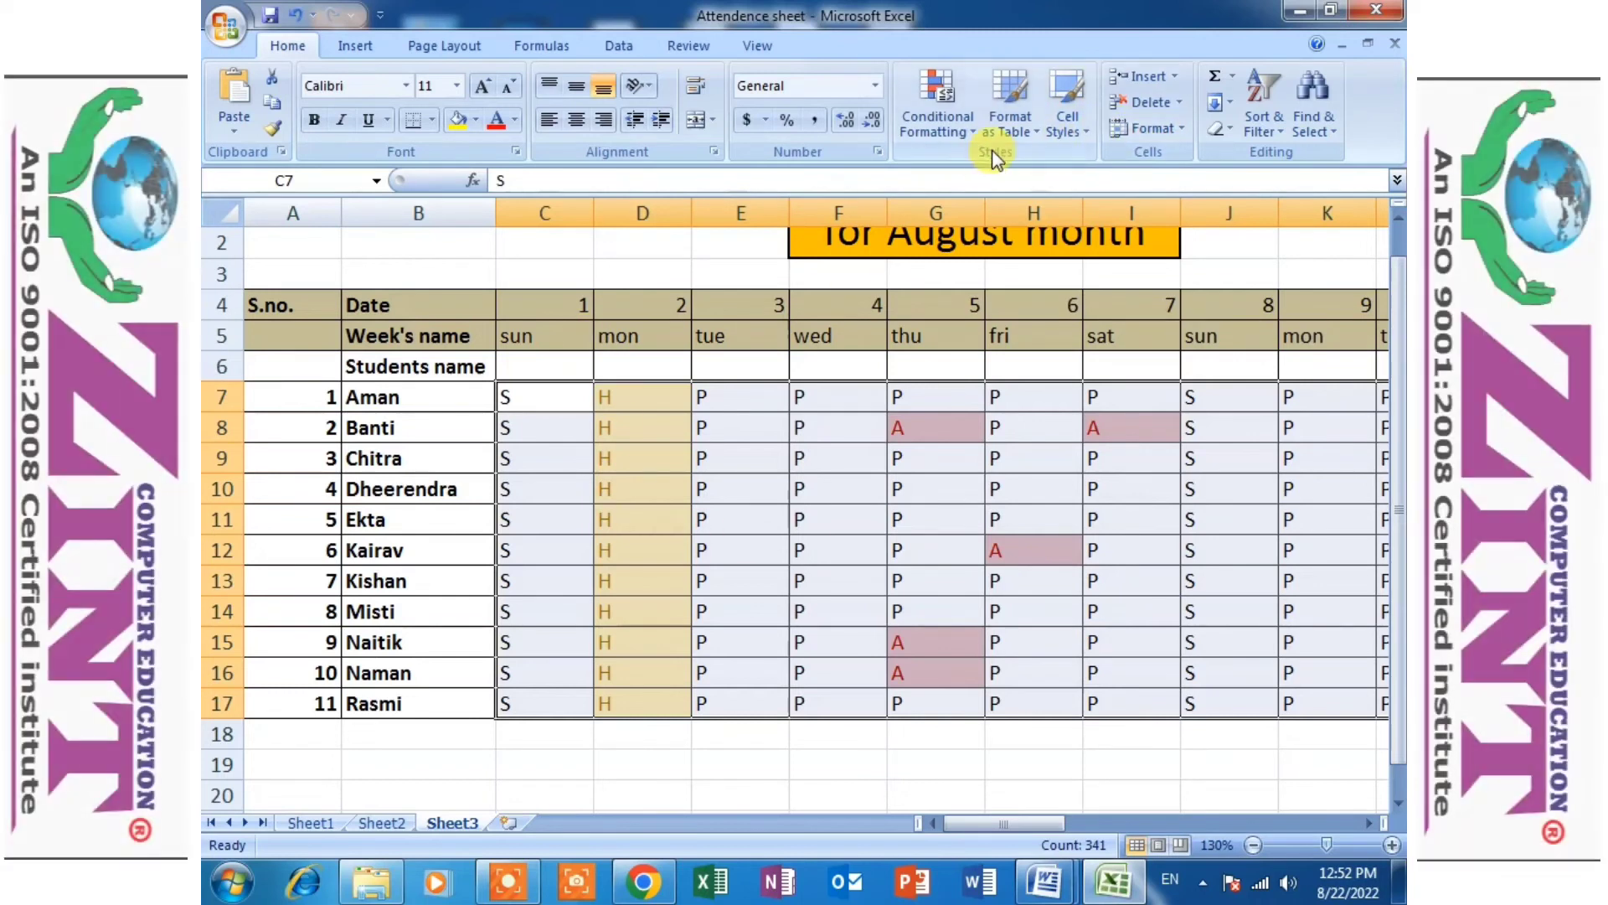
{"action": "left_click", "coordinate": [960, 141]}
{"action": "mouse_move", "coordinate": [1014, 169]}
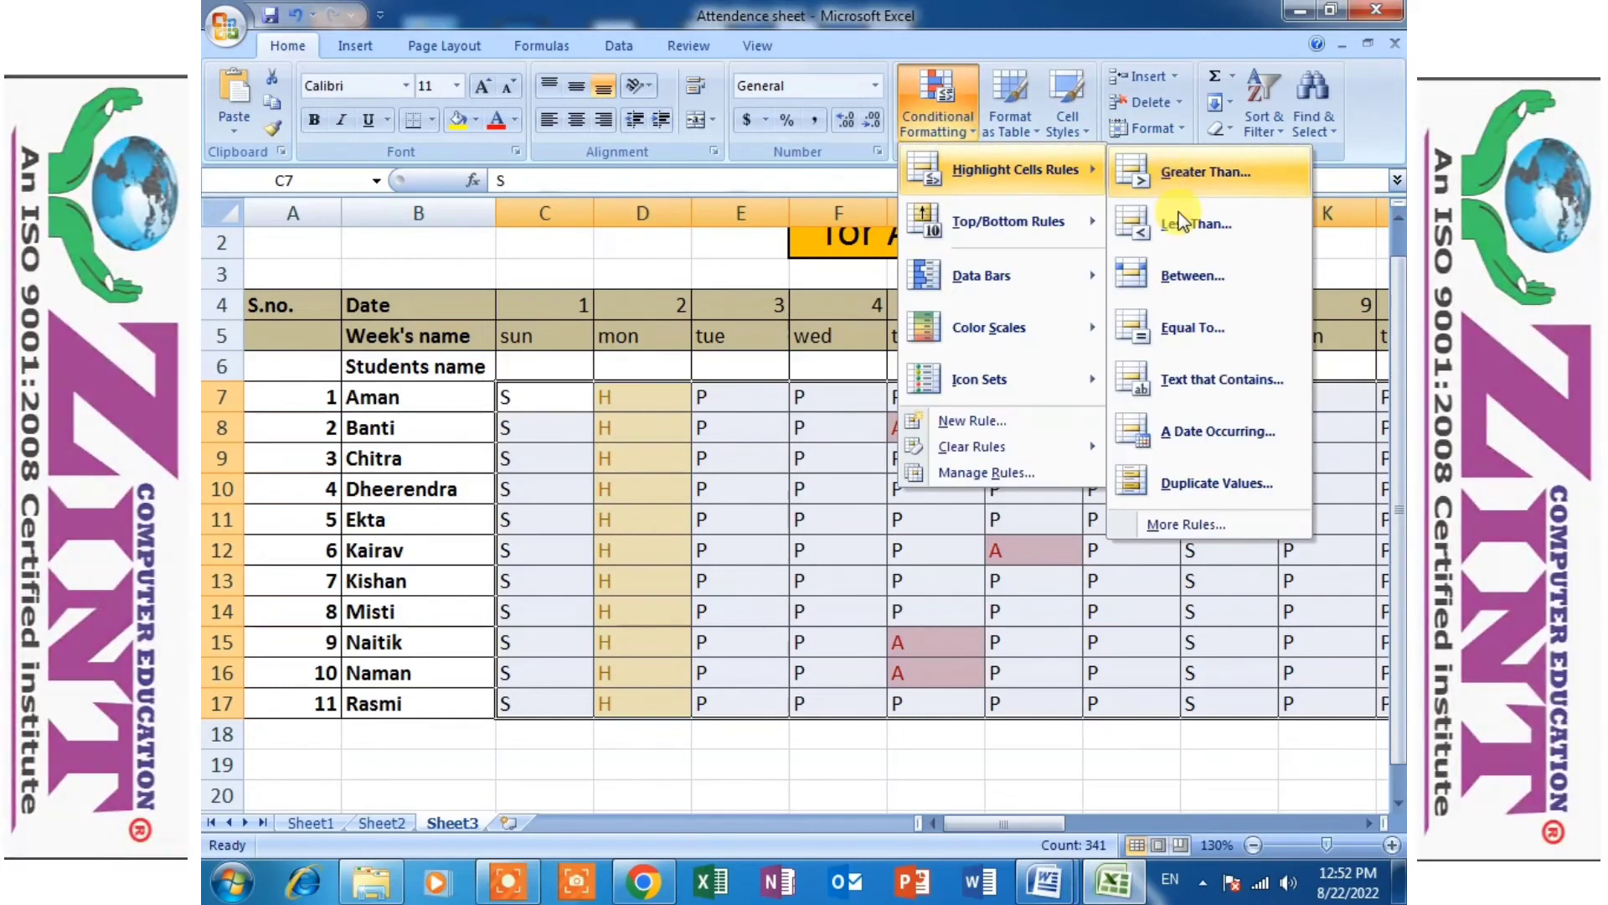
{"action": "left_click", "coordinate": [1200, 386]}
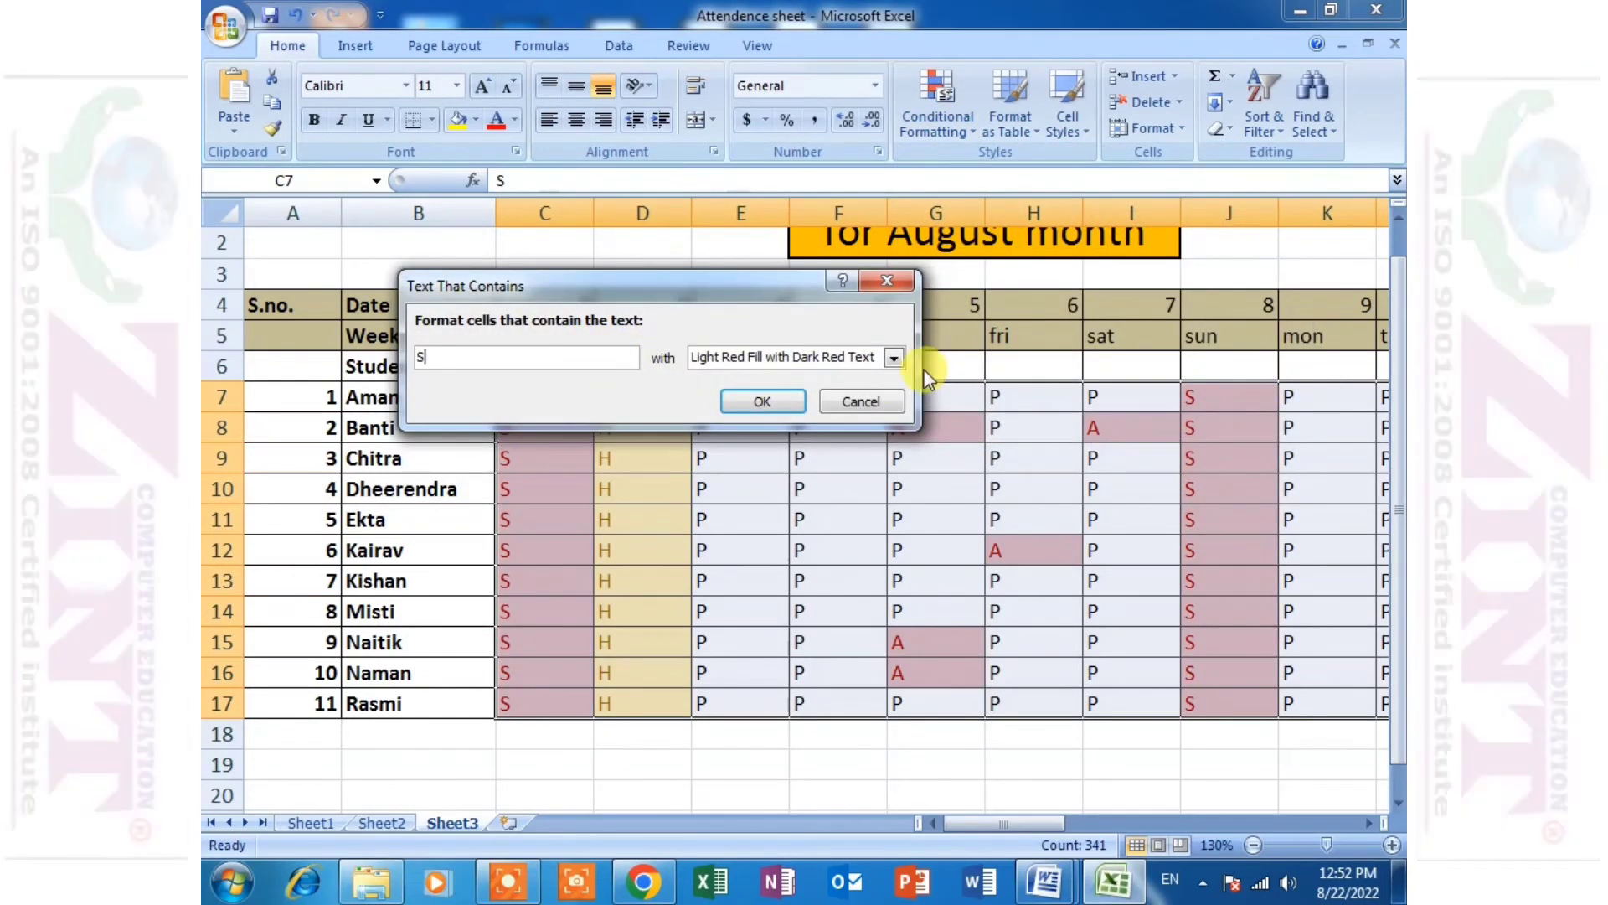
{"action": "left_click", "coordinate": [895, 357]}
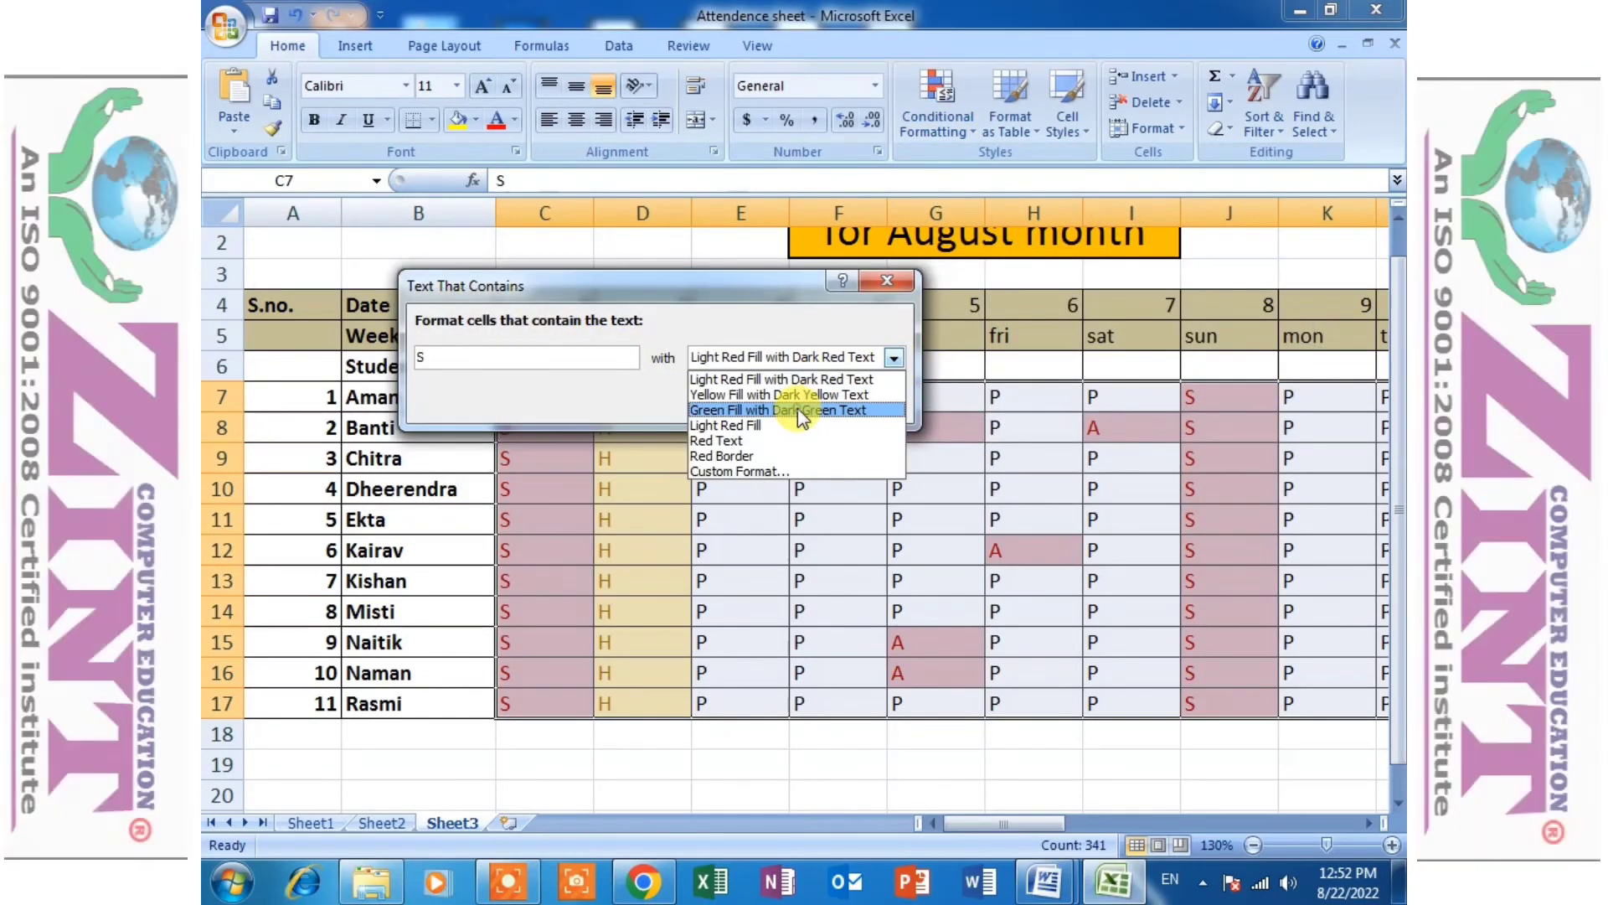
{"action": "left_click", "coordinate": [798, 408]}
{"action": "left_click", "coordinate": [760, 402]}
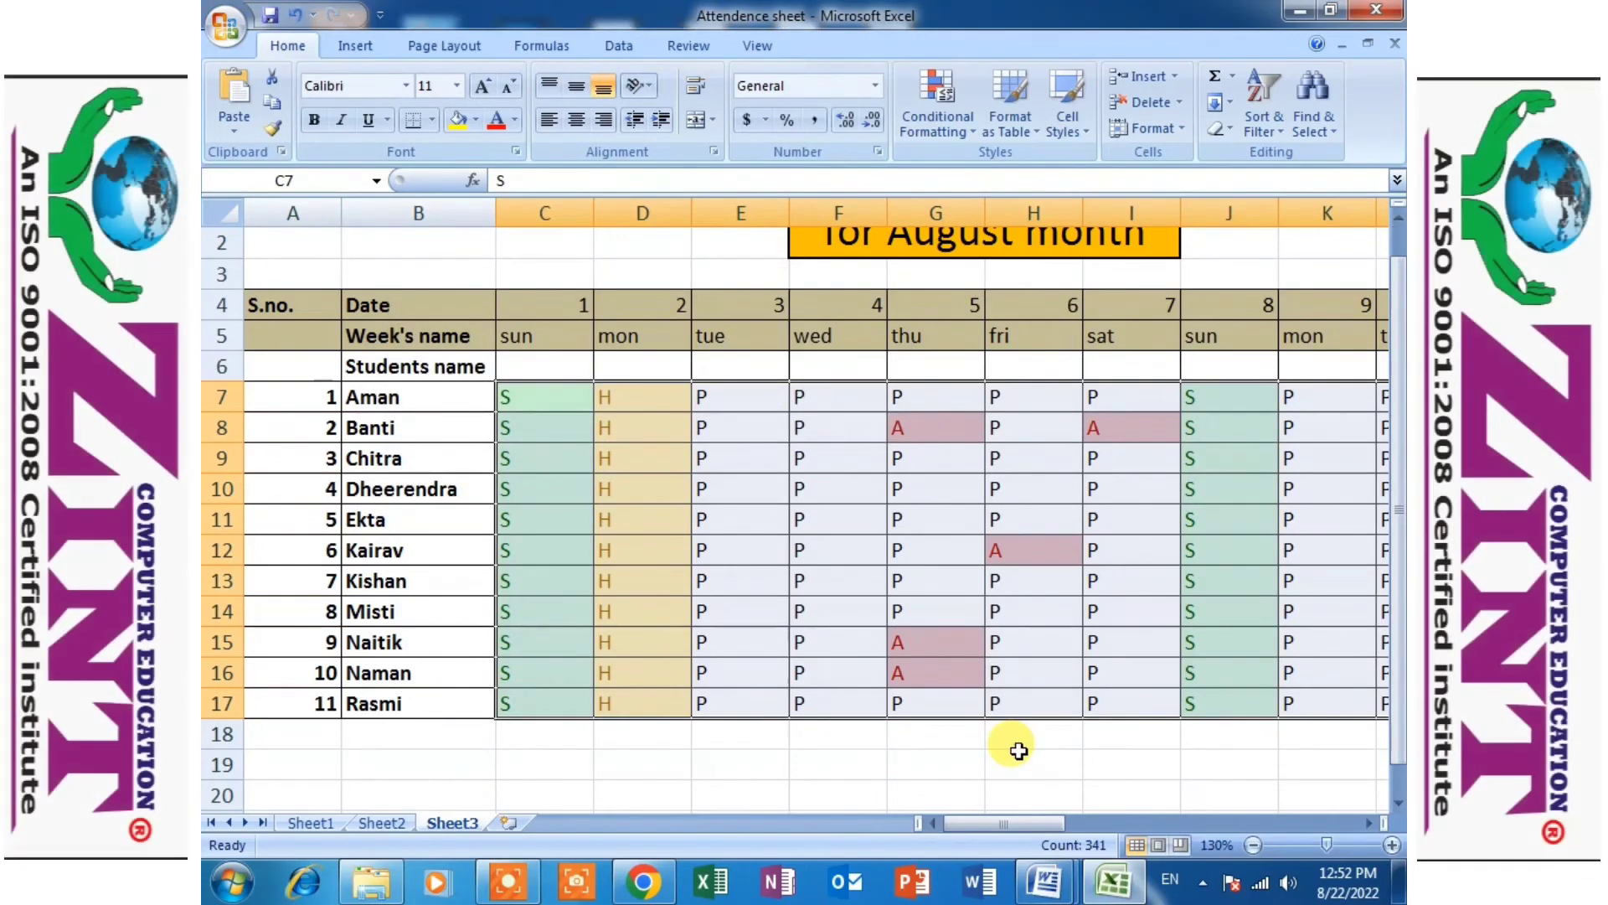
{"action": "left_click_drag", "start_coordinate": [1016, 822], "coordinate": [1221, 825]}
{"action": "left_click", "coordinate": [1113, 506]}
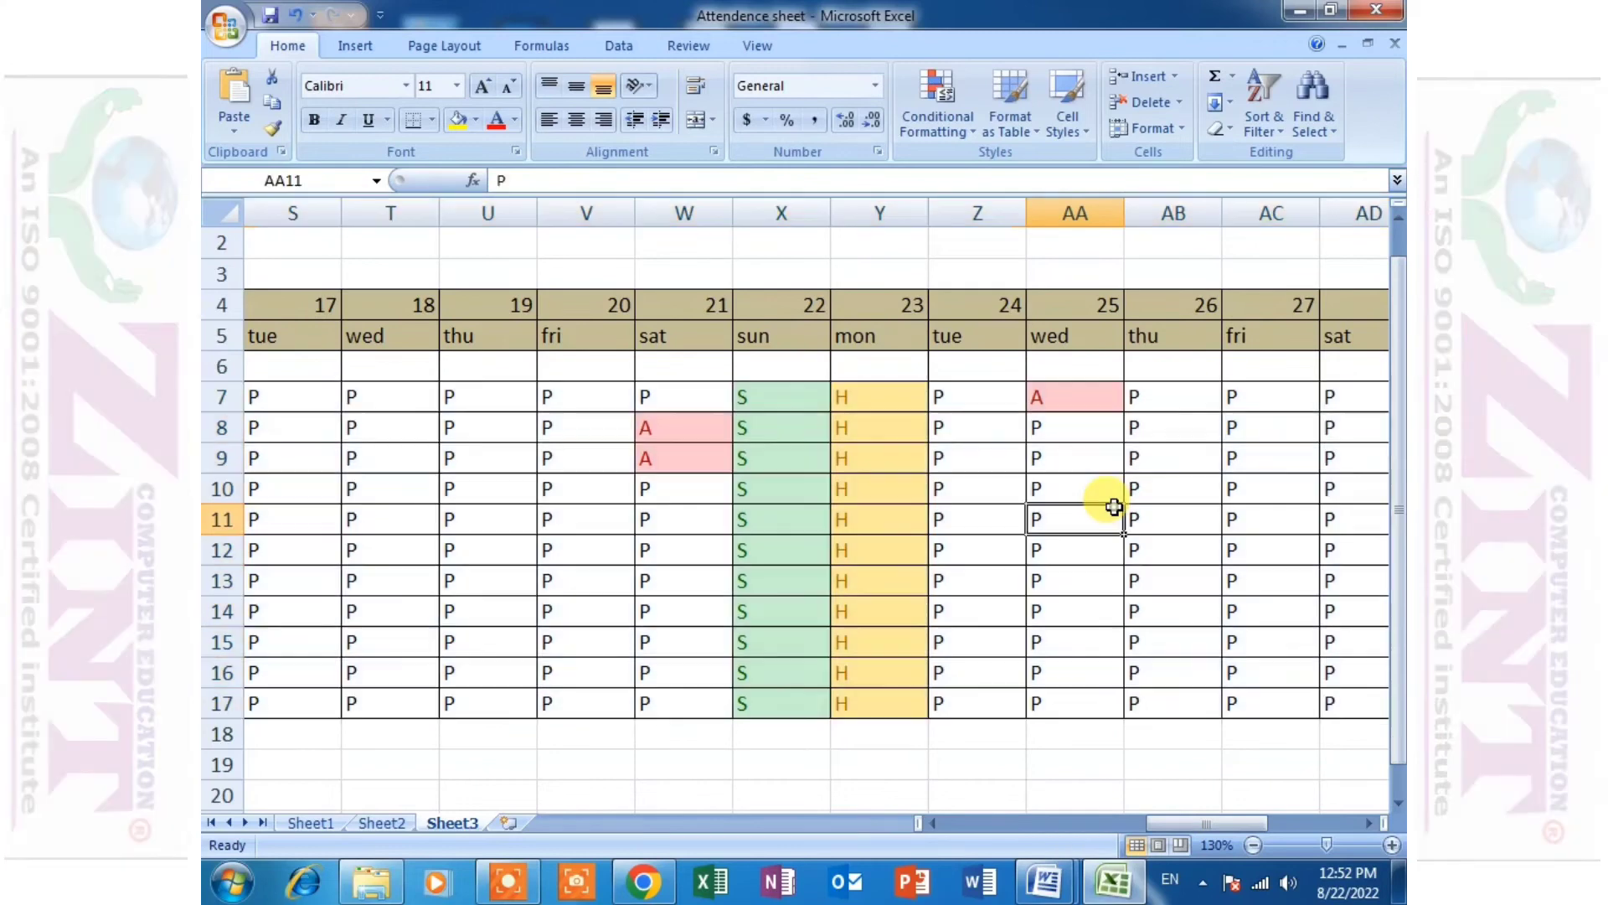
- Merge and center the S.no. heading across A4:A6 and enlarge its font to size 18
{"action": "scroll", "coordinate": [1072, 549], "scroll_direction": "up", "scroll_amount": 1}
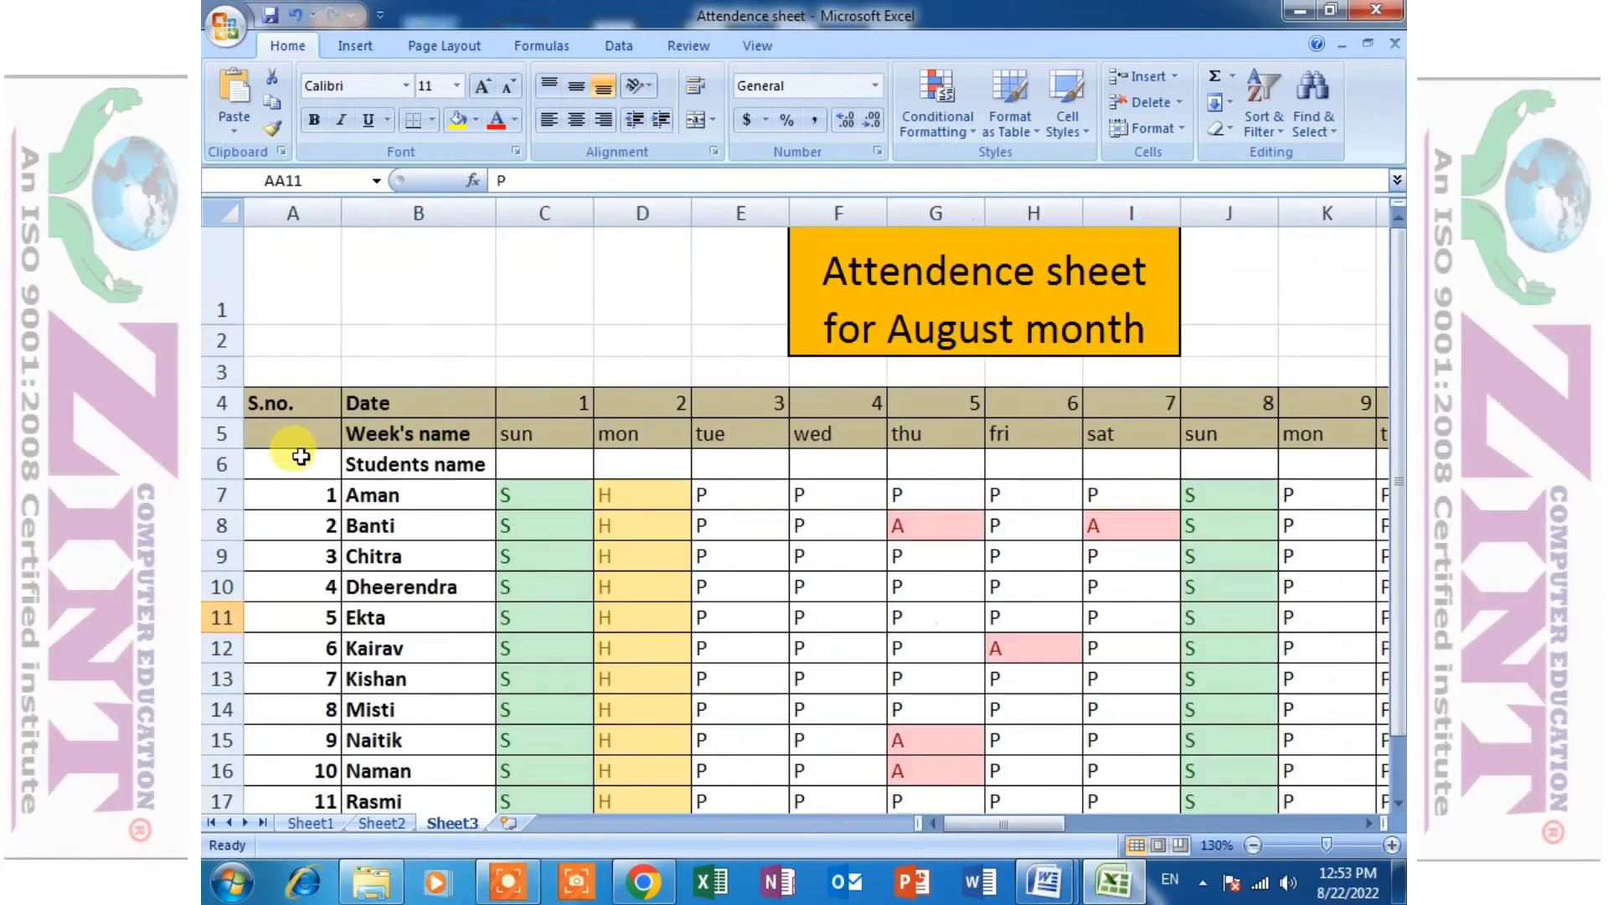
{"action": "left_click_drag", "start_coordinate": [309, 405], "coordinate": [309, 450]}
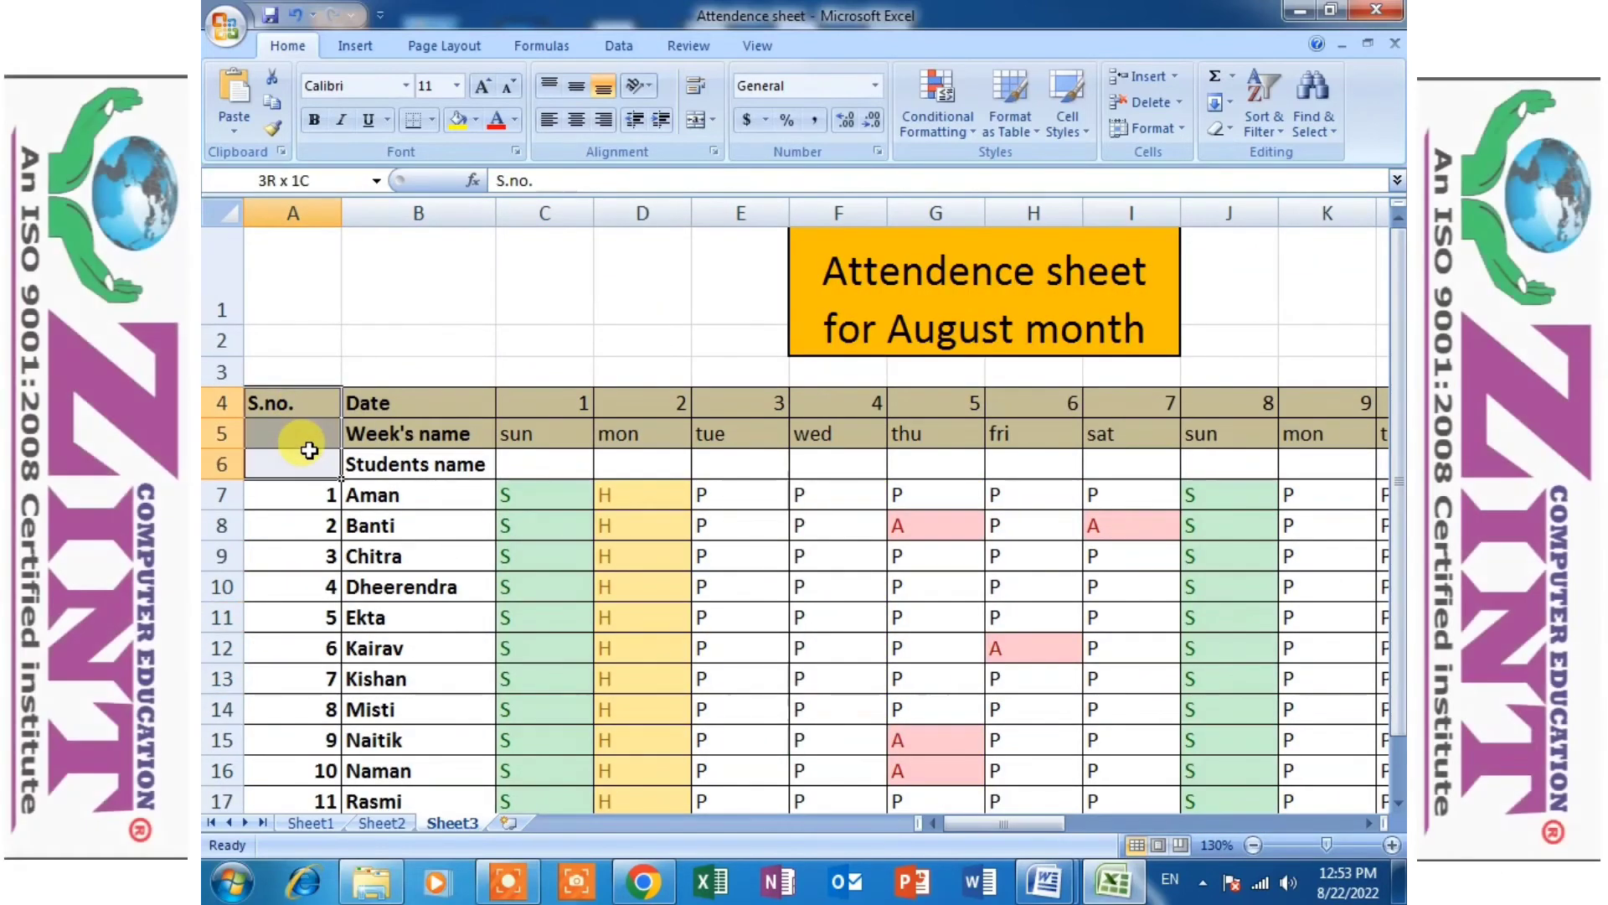
{"action": "left_click", "coordinate": [697, 119]}
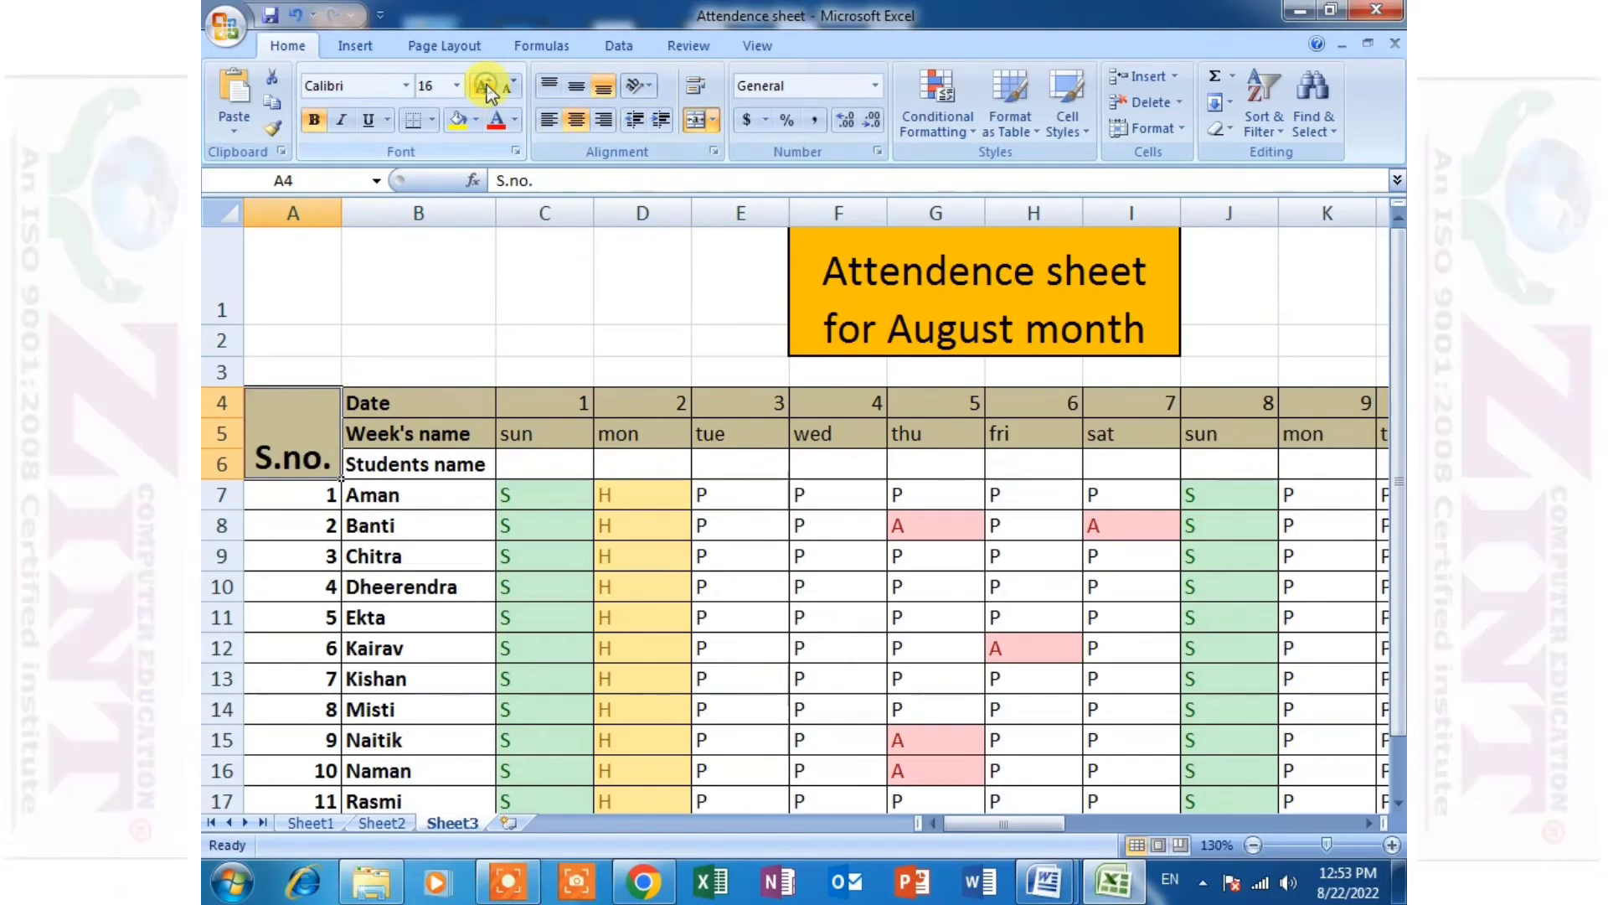
{"action": "left_click", "coordinate": [512, 369]}
{"action": "left_click", "coordinate": [299, 430]}
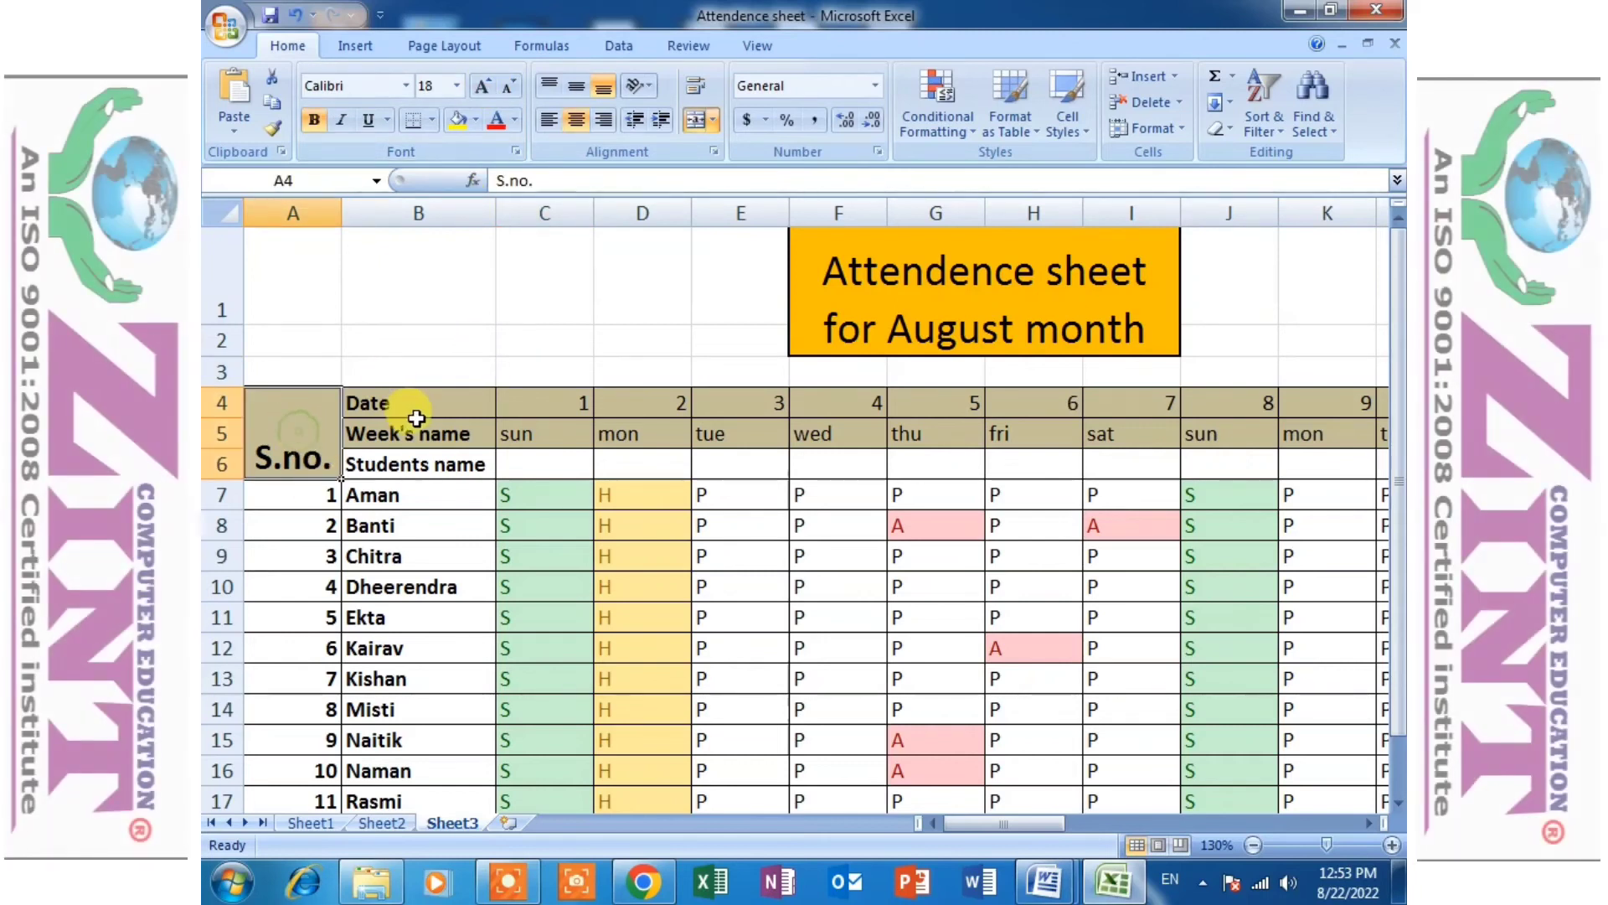
- Make the text of the entire attendance sheet bold
{"action": "left_click_drag", "start_coordinate": [408, 408], "coordinate": [729, 453]}
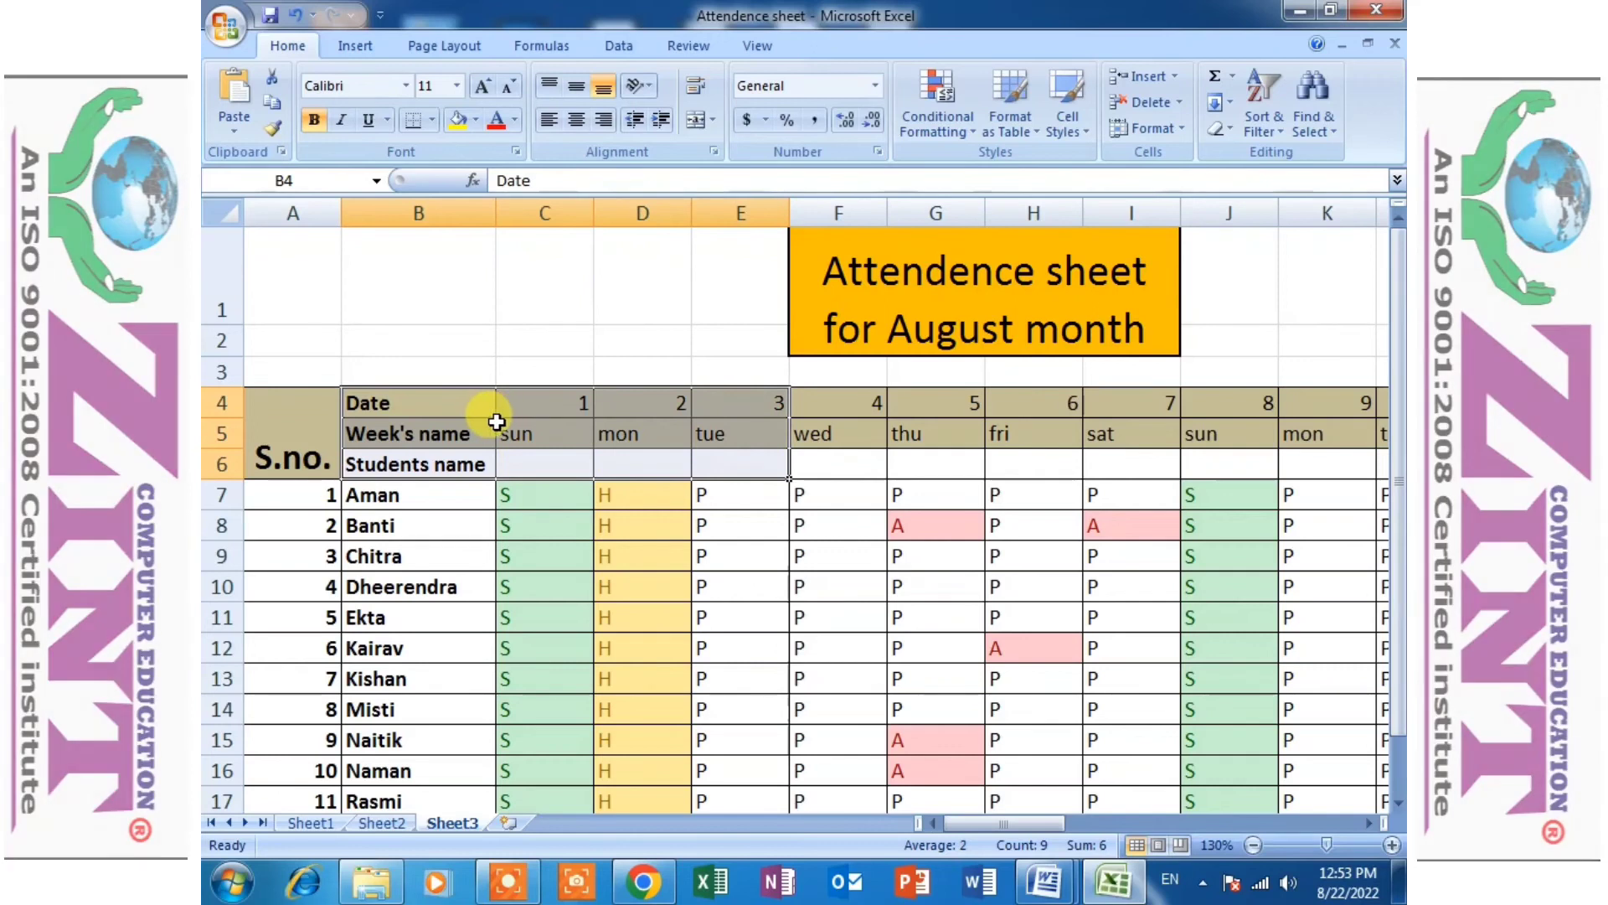
{"action": "left_click_drag", "start_coordinate": [442, 402], "coordinate": [545, 527]}
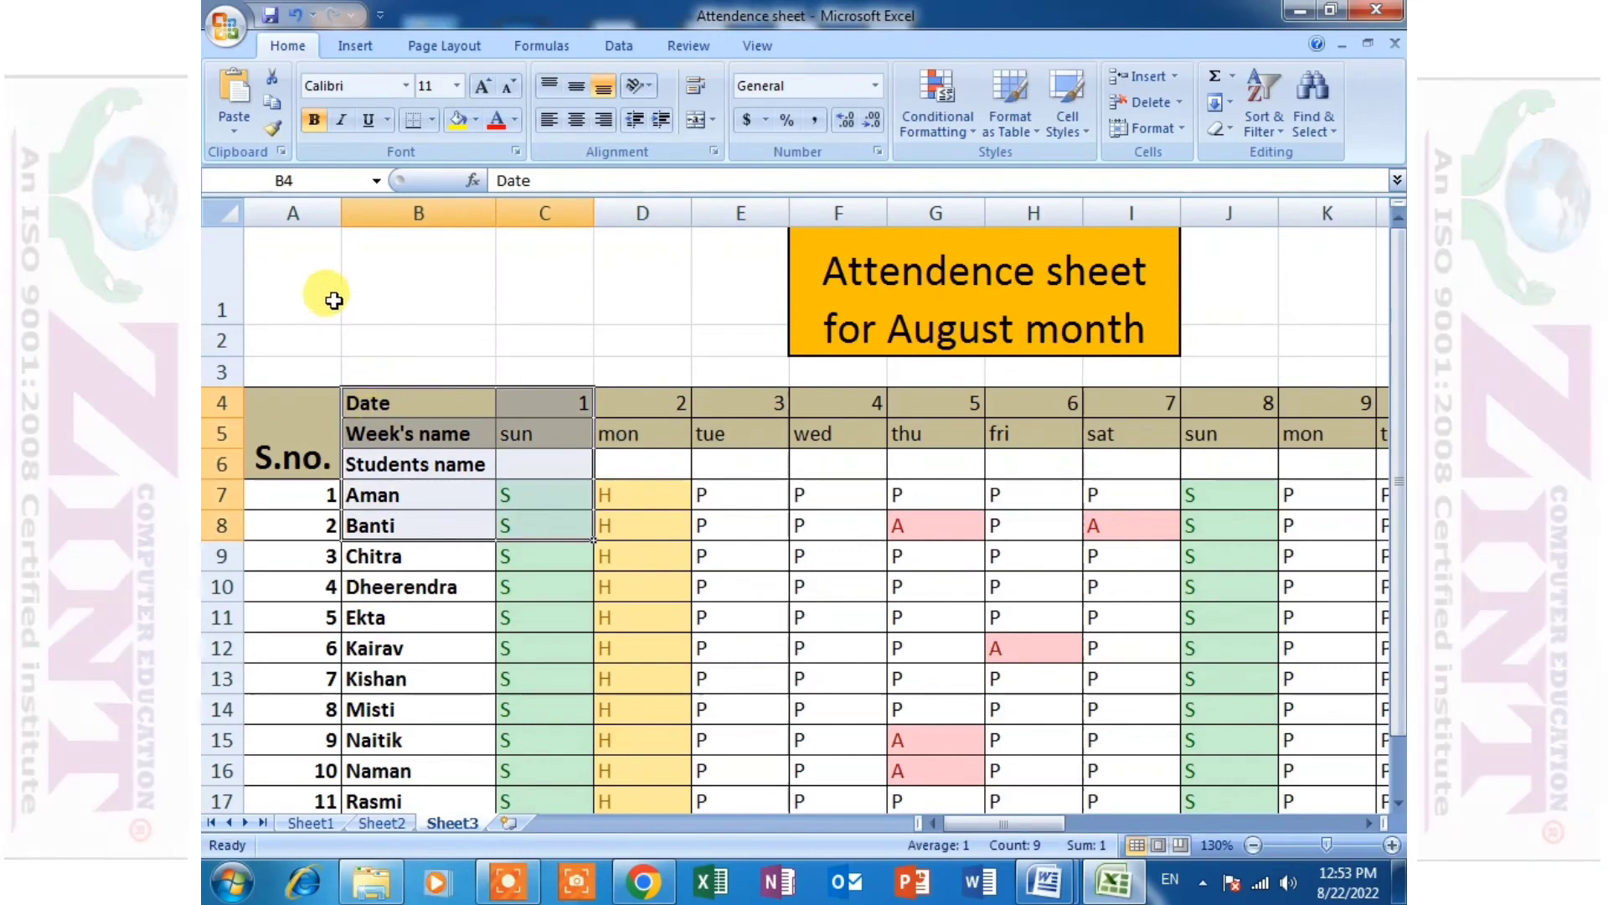
{"action": "left_click", "coordinate": [222, 213]}
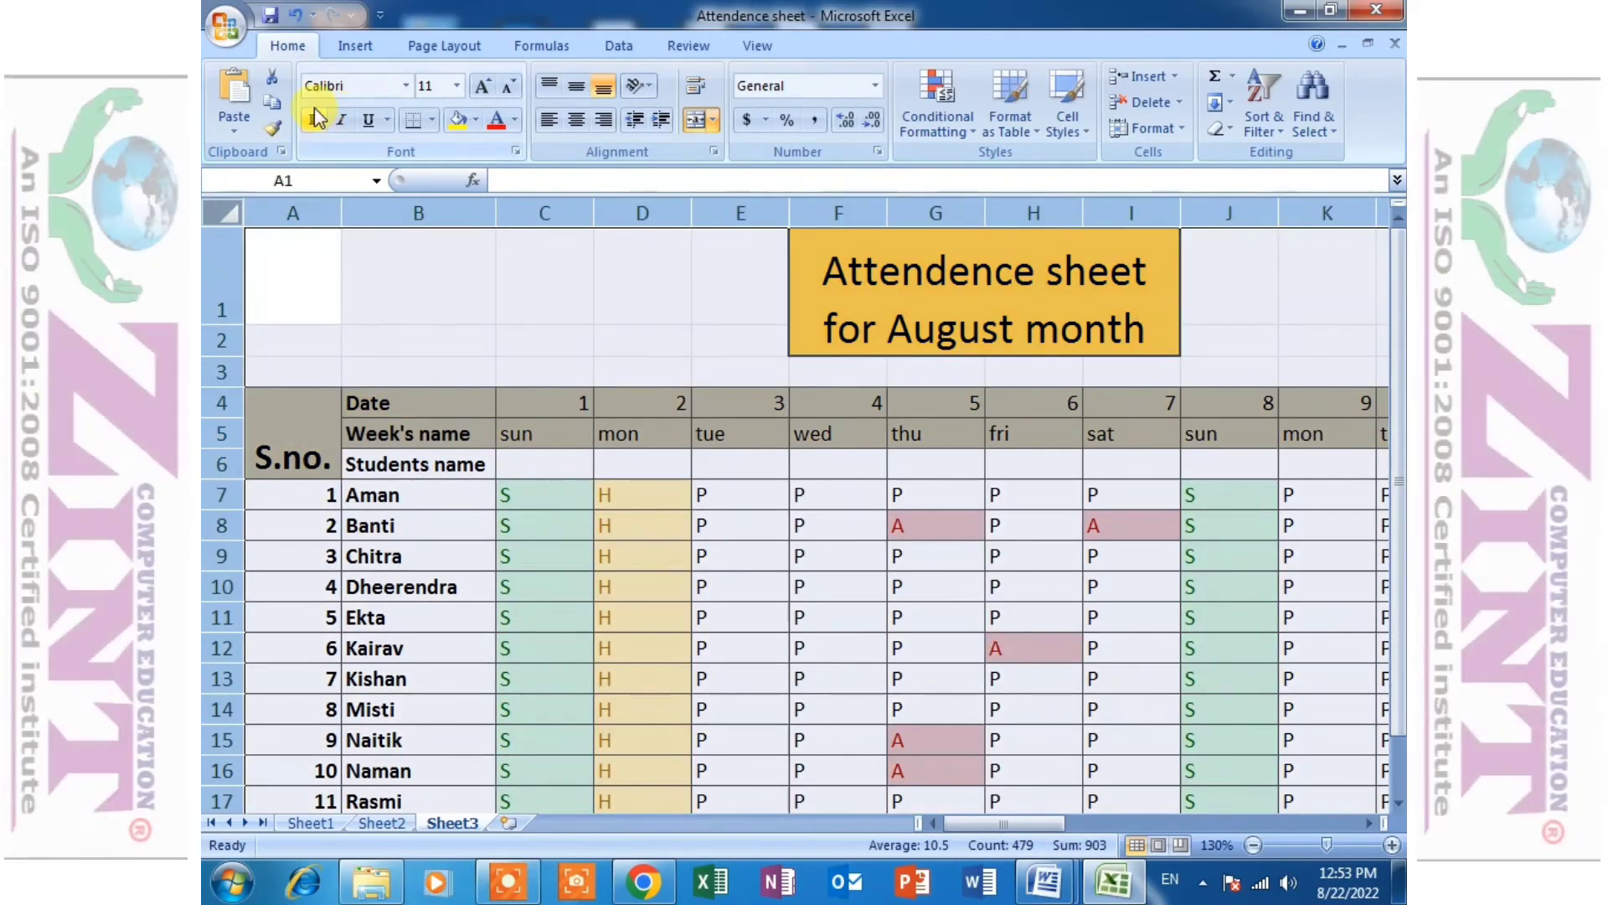
{"action": "left_click", "coordinate": [317, 117]}
{"action": "left_click", "coordinate": [721, 712]}
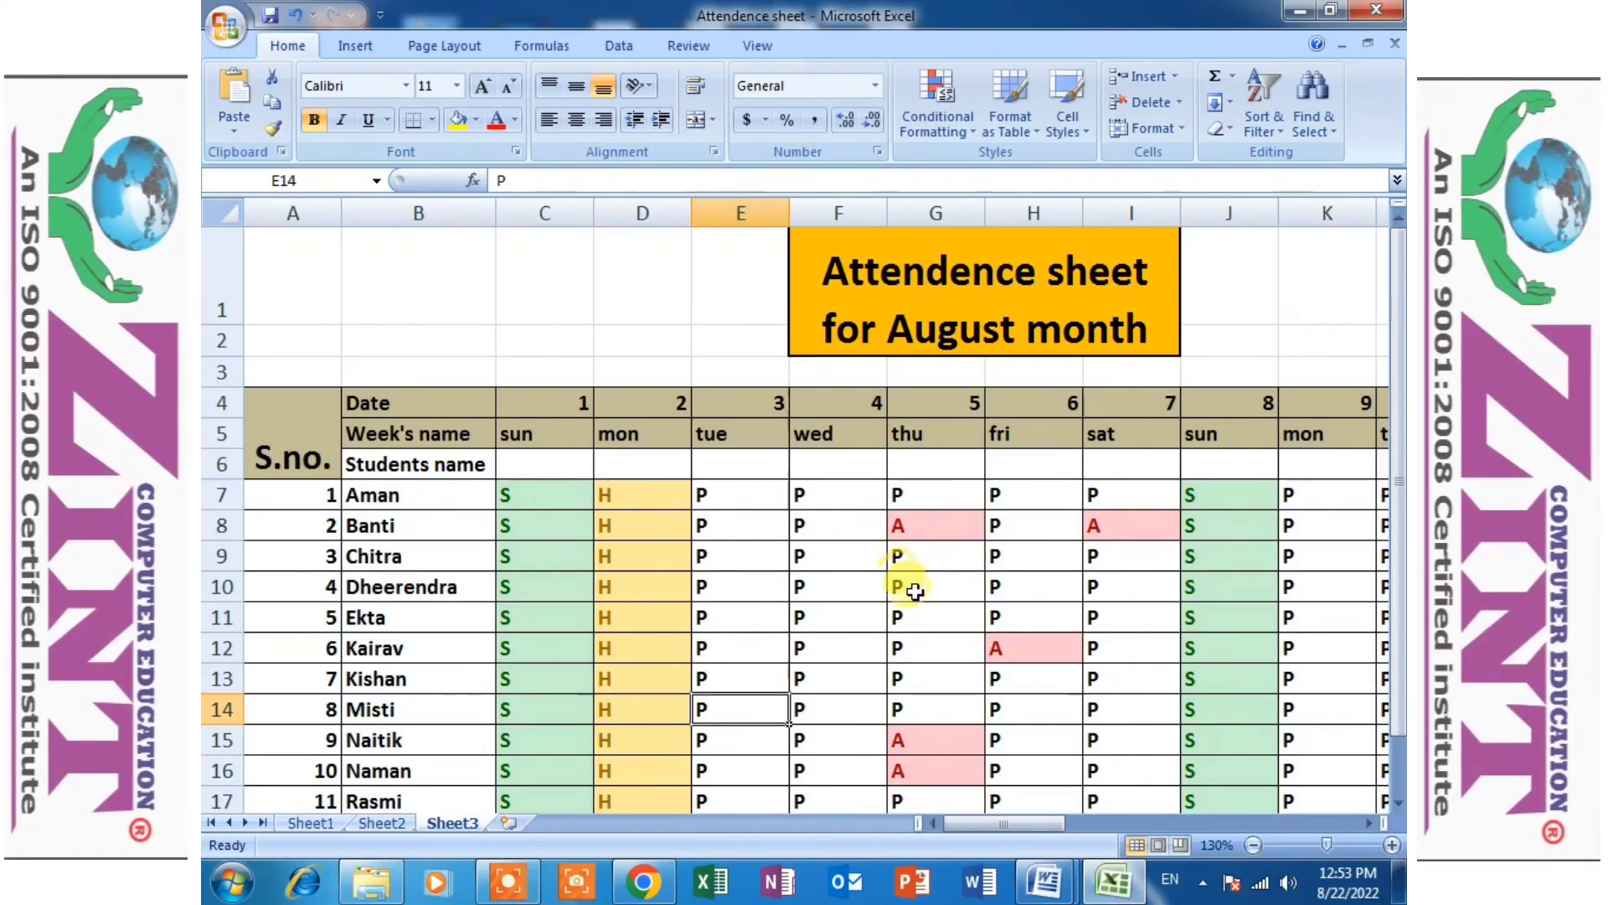
- Review the formatted sheet through to the Total columns and check the first student's Absent formula in AI7
{"action": "scroll", "coordinate": [718, 636], "scroll_direction": "down", "scroll_amount": 2}
{"action": "scroll", "coordinate": [718, 632], "scroll_direction": "up", "scroll_amount": 2}
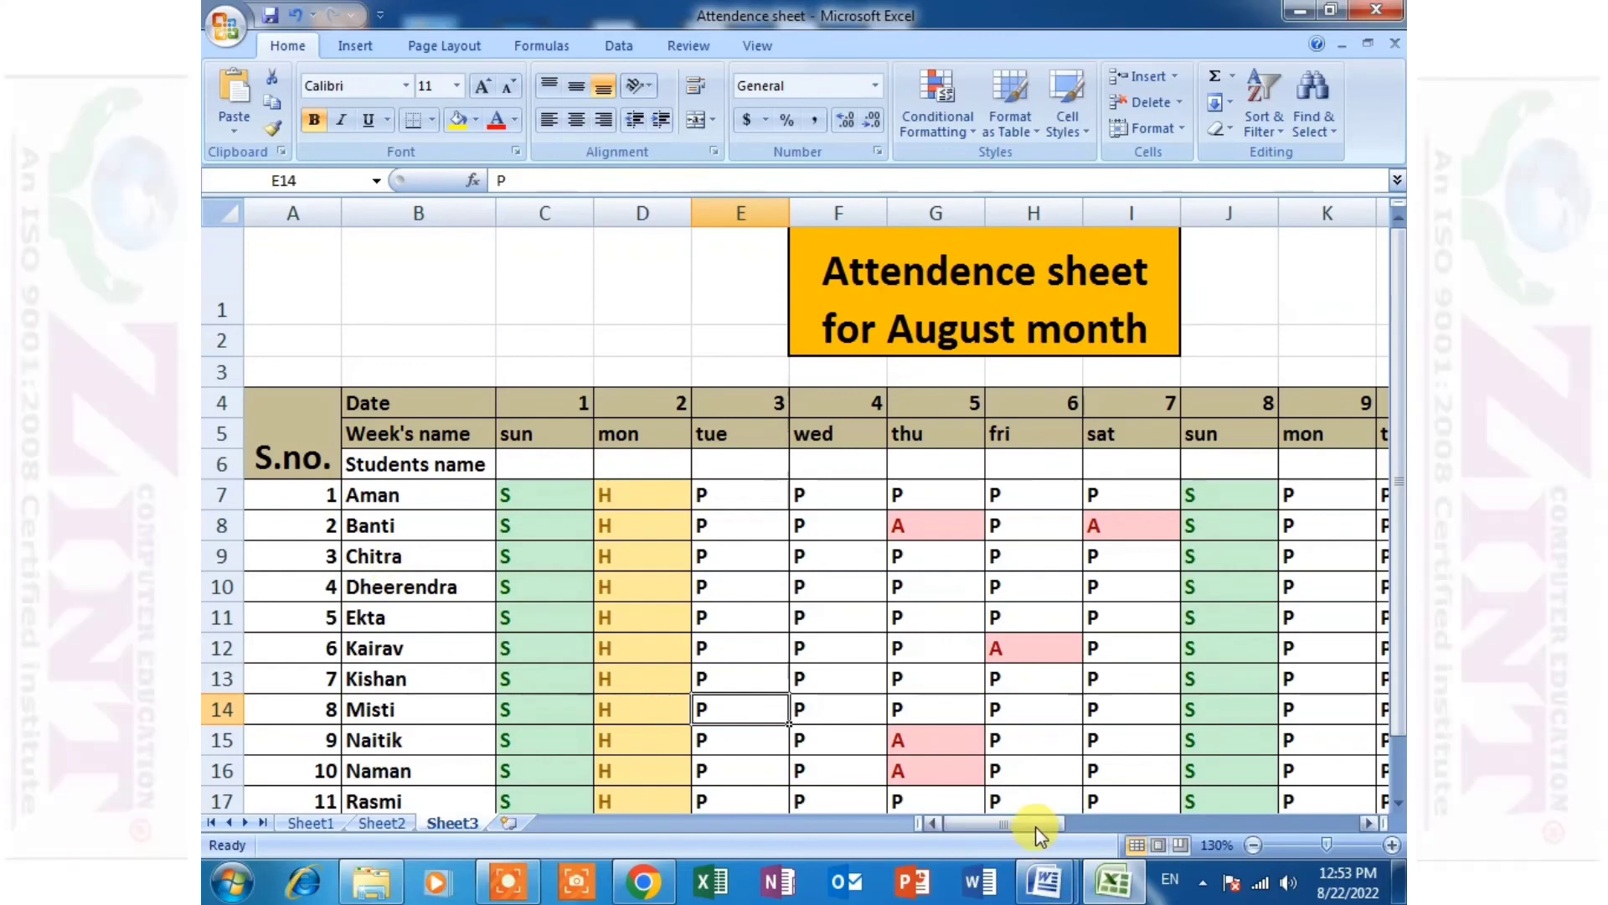
{"action": "left_click_drag", "start_coordinate": [1037, 826], "coordinate": [1331, 817]}
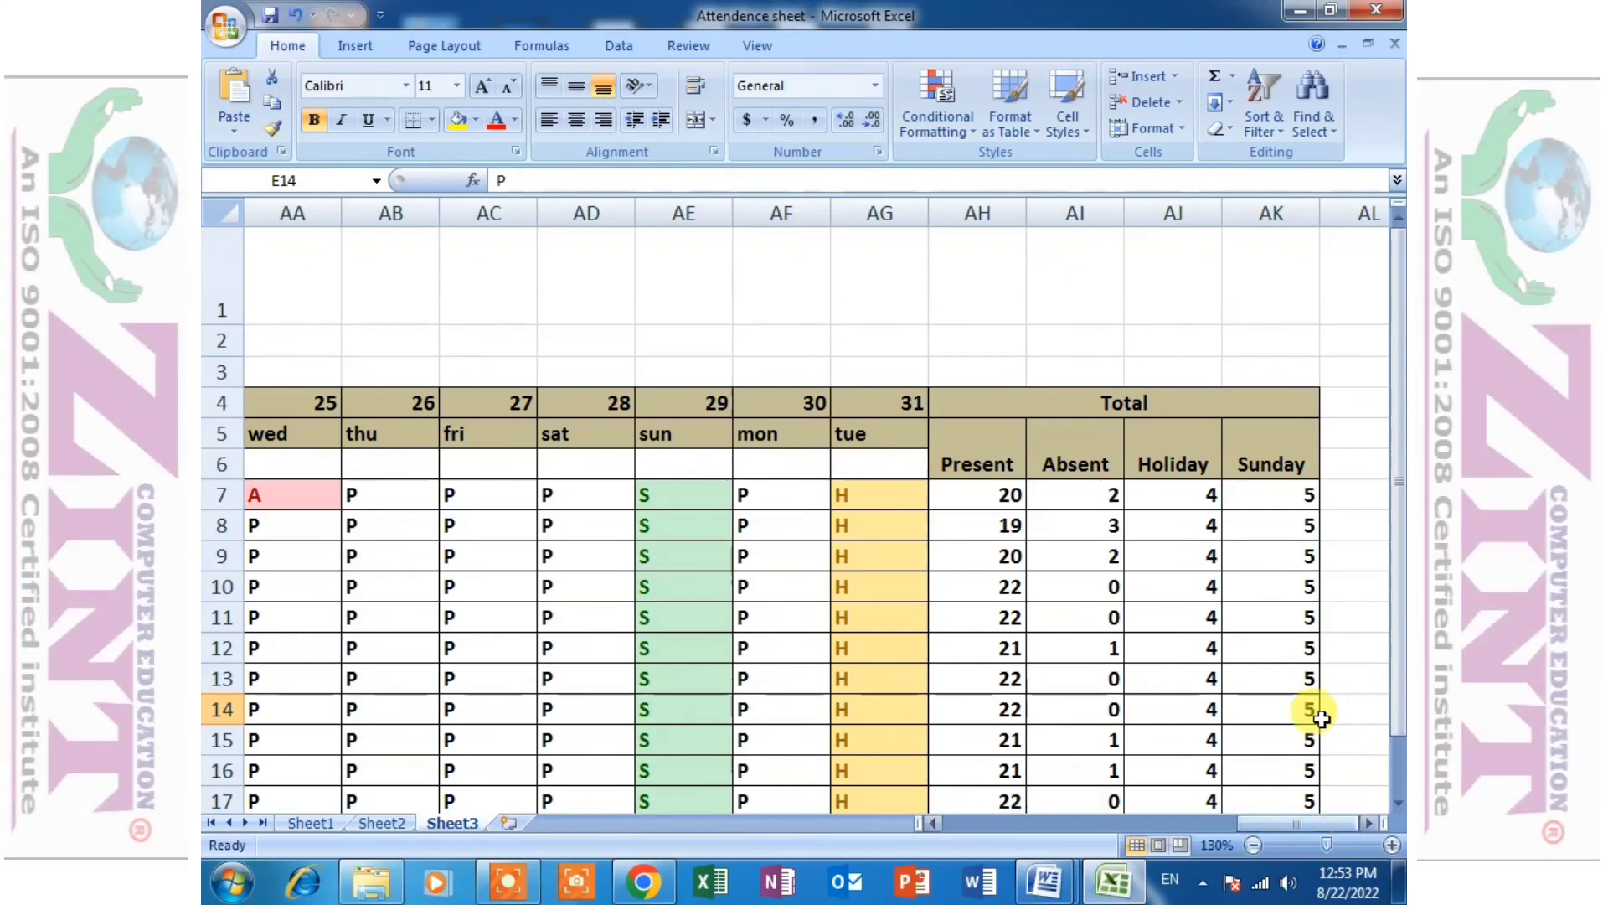
{"action": "left_click", "coordinate": [1101, 495]}
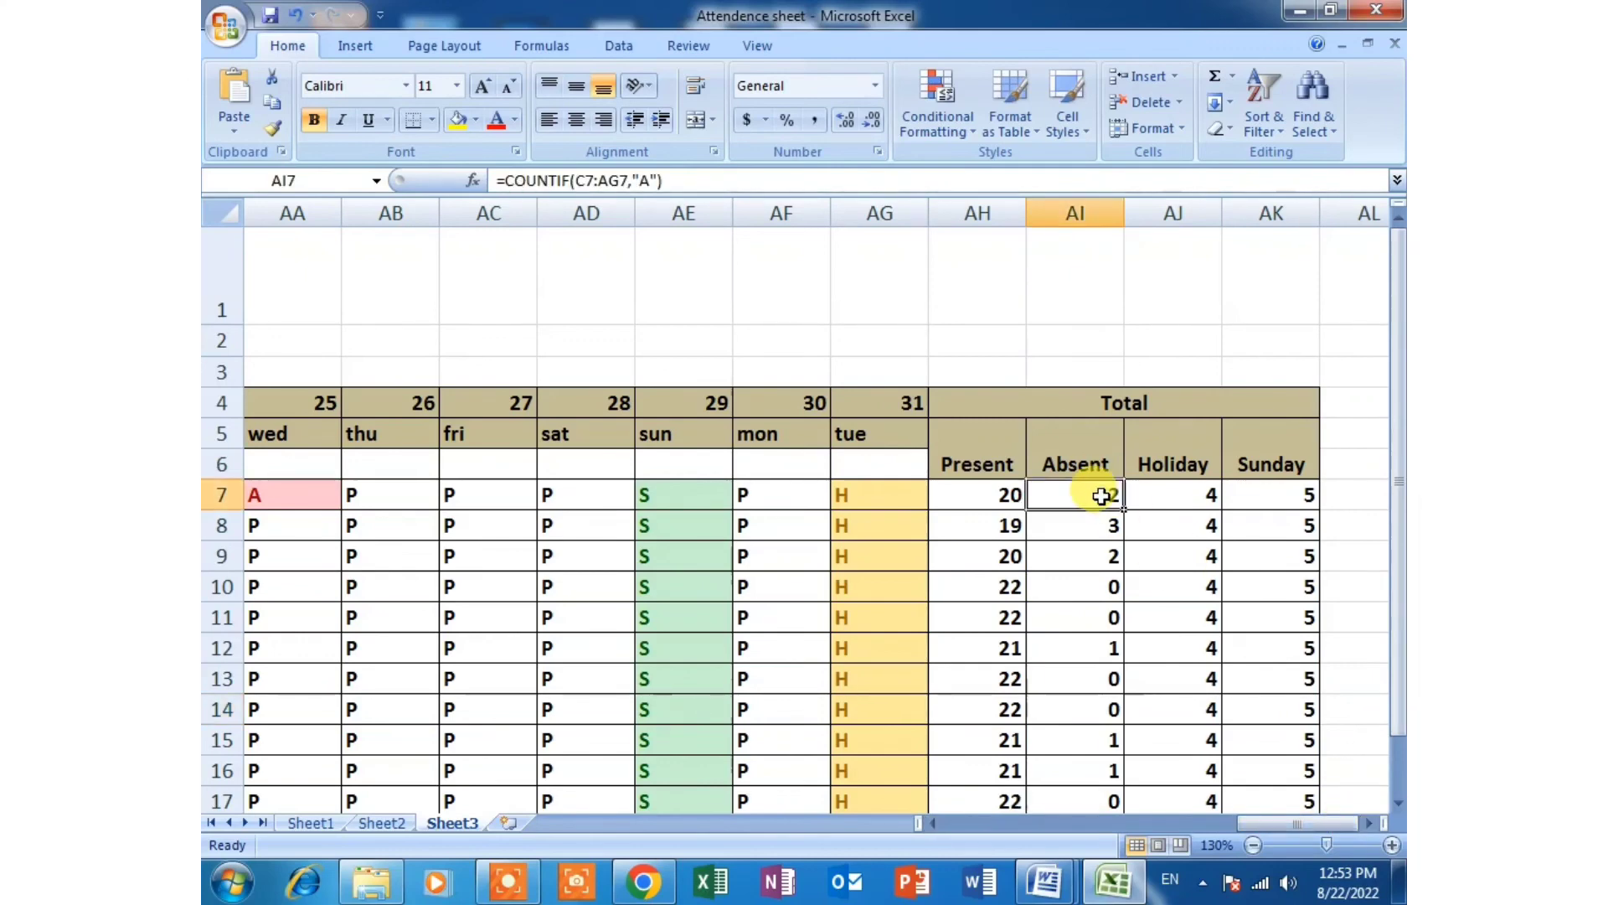